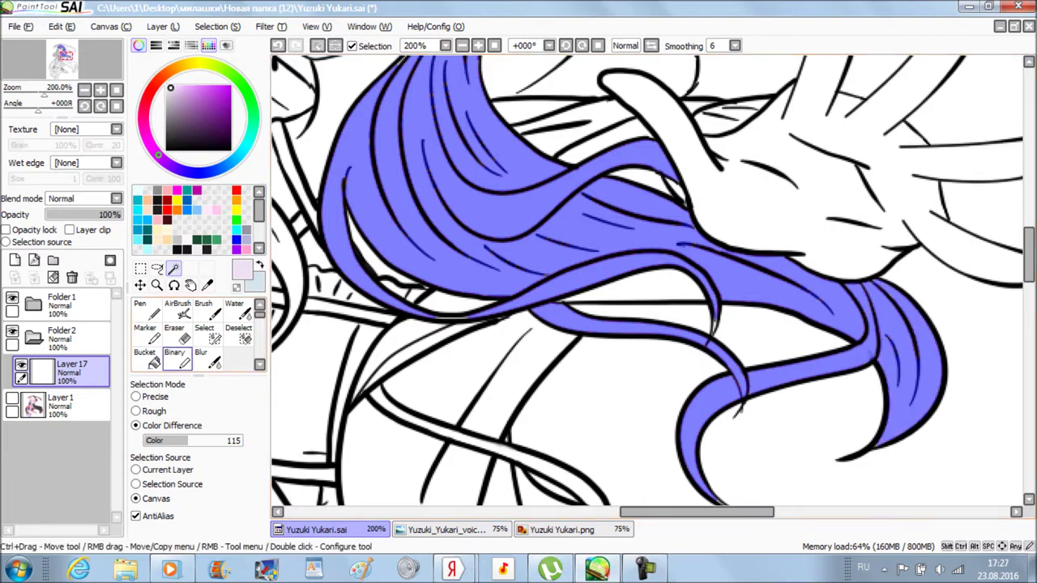
# Select the hair areas on the head and both ponytails with the Magic Wand, using a color difference of 137.
pyautogui.scroll(1, 648, 283)
pyautogui.click(356, 267)
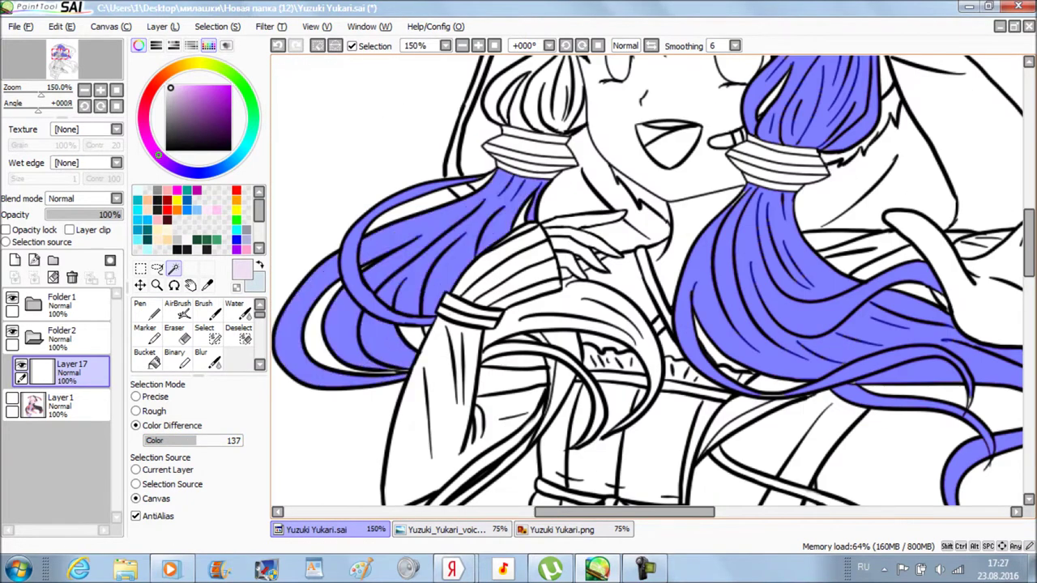
pyautogui.scroll(4, 648, 283)
pyautogui.scroll(-5, 648, 284)
pyautogui.scroll(-1, 648, 283)
pyautogui.scroll(3, 648, 283)
pyautogui.scroll(-3, 648, 283)
pyautogui.scroll(1, 648, 284)
# Fill in the missed spots of the hair selection along the bangs and ponytails with the Select pen at size 3.
pyautogui.press('m')
pyautogui.scroll(2, 648, 284)
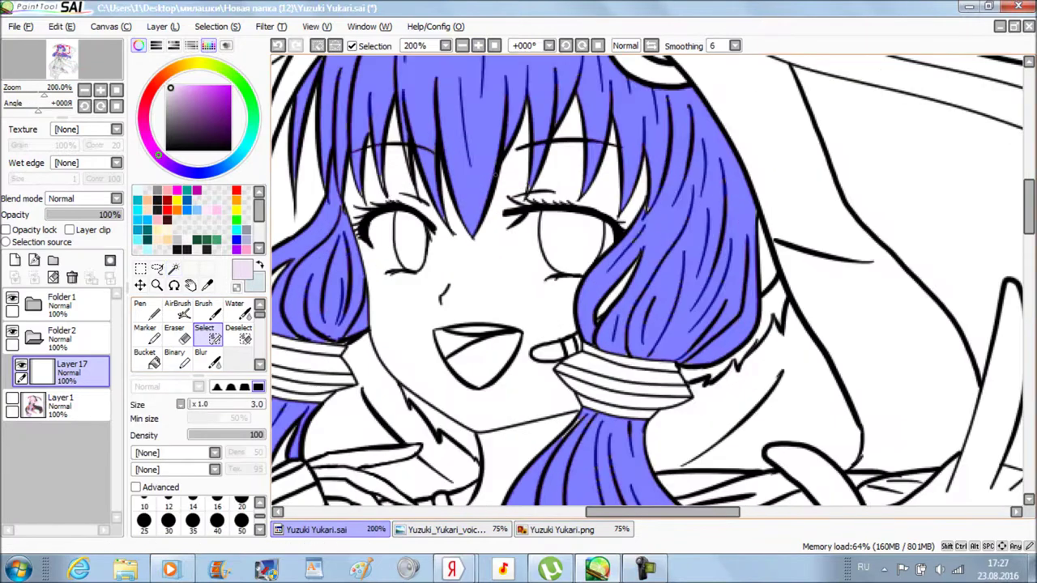
pyautogui.moveTo(373, 227); pyautogui.dragTo(503, 235)
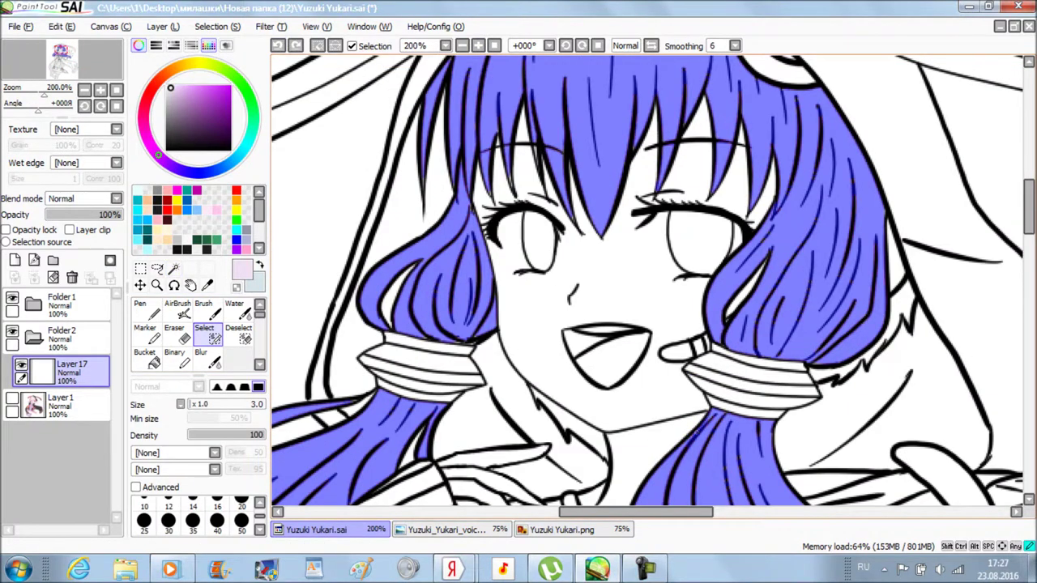
pyautogui.moveTo(518, 340); pyautogui.dragTo(632, 57)
pyautogui.moveTo(729, 243); pyautogui.dragTo(397, 291)
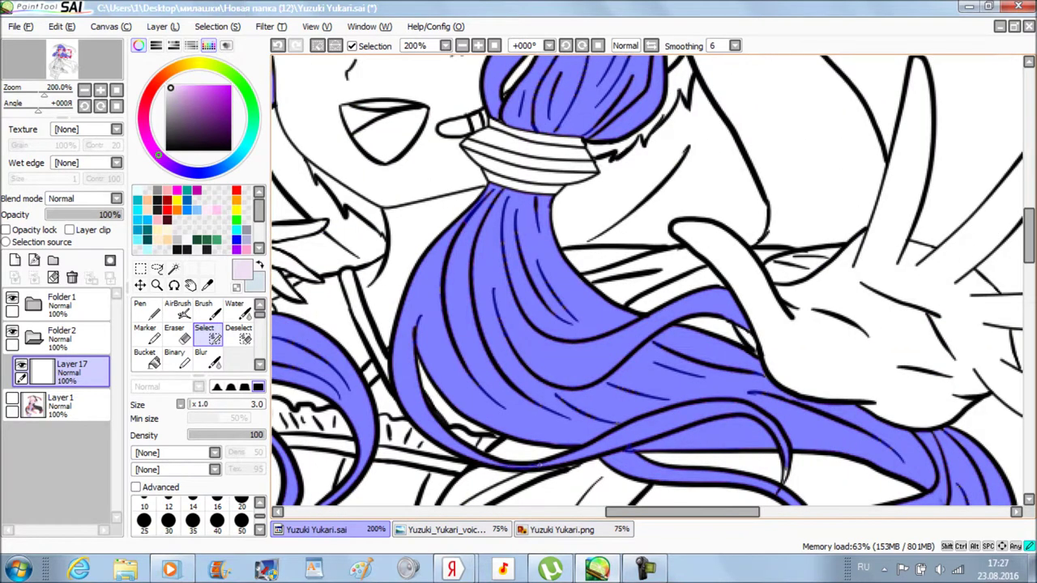
pyautogui.scroll(-3, 648, 283)
pyautogui.moveTo(784, 301); pyautogui.dragTo(933, 306)
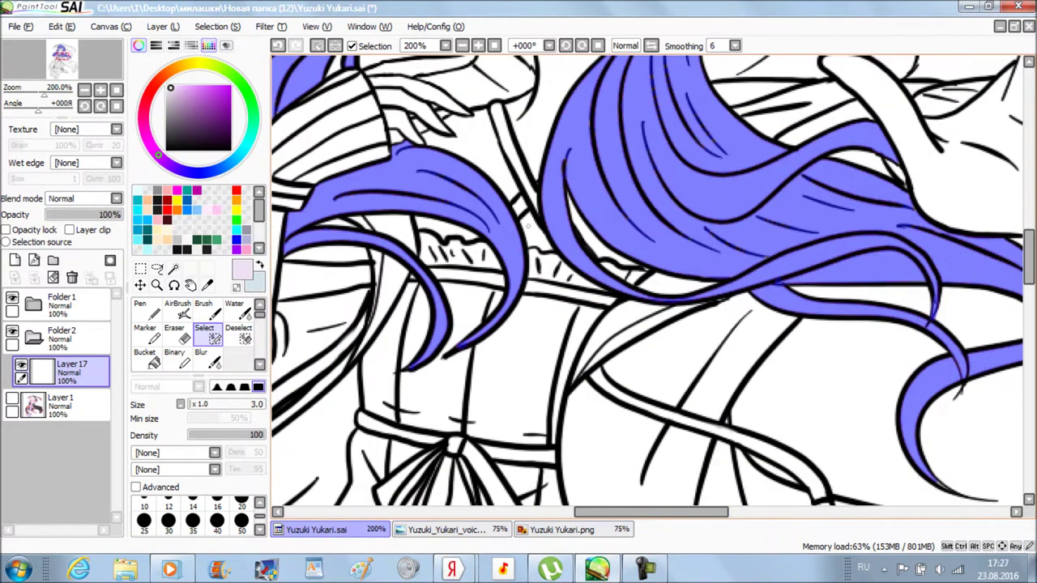
# Show Layer1's flat colors and shade the bangs and head hair on Layer17 in light purple with the Marker at size 20.
pyautogui.scroll(-3, 539, 354)
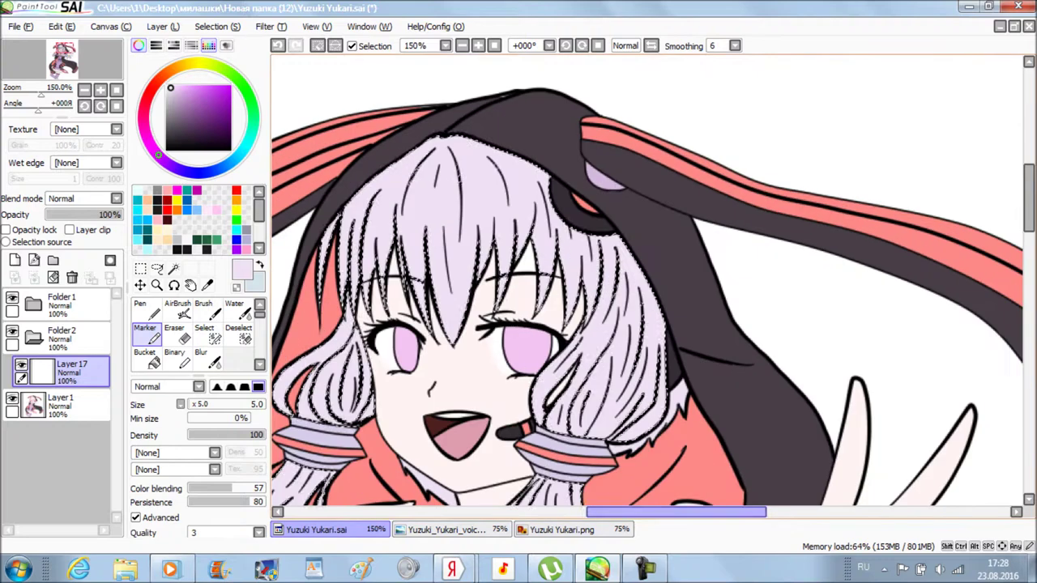
pyautogui.hscroll(-2, 648, 284)
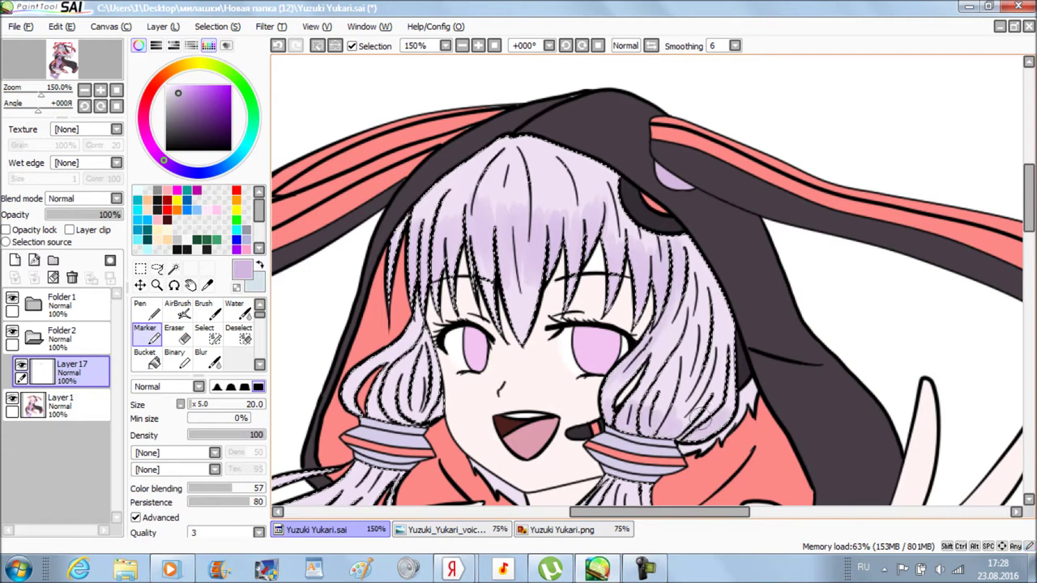
pyautogui.hscroll(2, 648, 284)
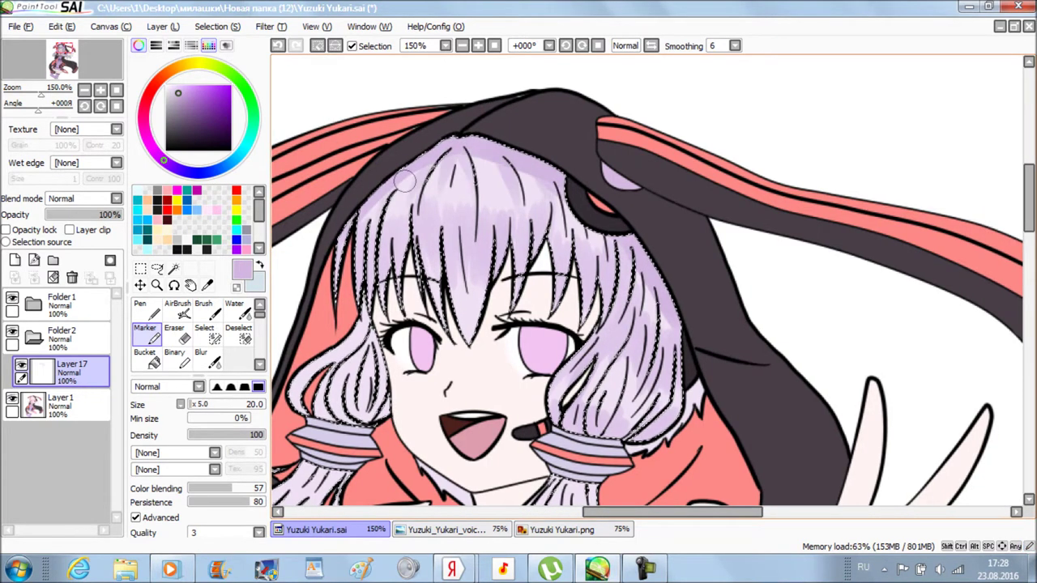
# Shade the long ponytail and curled strands below the outstretched hand in light purple with the size 20 Marker.
pyautogui.scroll(-6, 405, 180)
pyautogui.hscroll(-4, 405, 180)
pyautogui.scroll(-2, 462, 257)
pyautogui.scroll(2, 472, 297)
pyautogui.moveTo(471, 293)
pyautogui.mouseDown()
pyautogui.moveTo(486, 251)
pyautogui.moveTo(537, 275)
pyautogui.mouseUp()
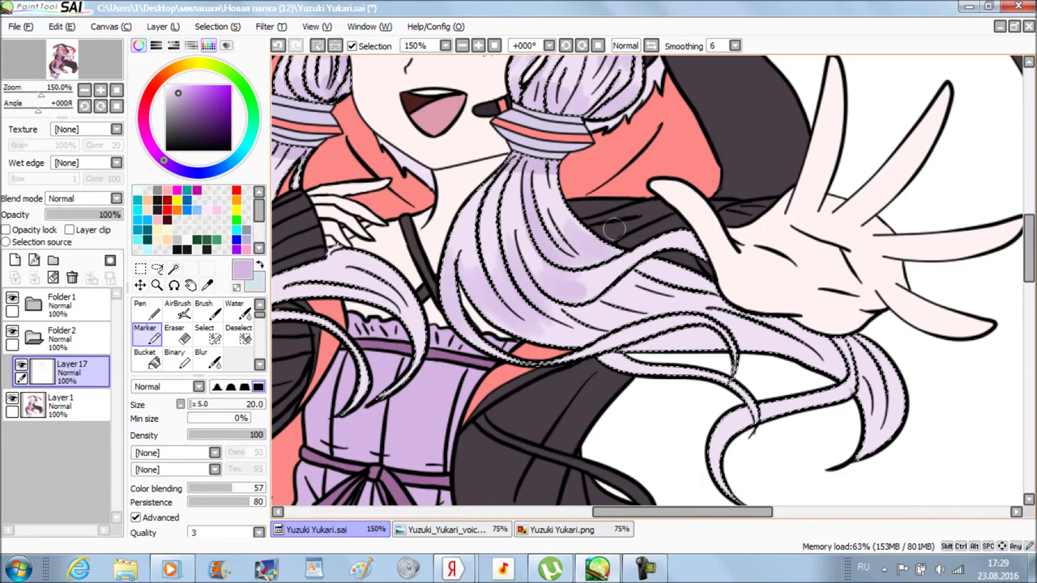
pyautogui.hscroll(3, 683, 481)
pyautogui.moveTo(544, 275); pyautogui.dragTo(507, 325)
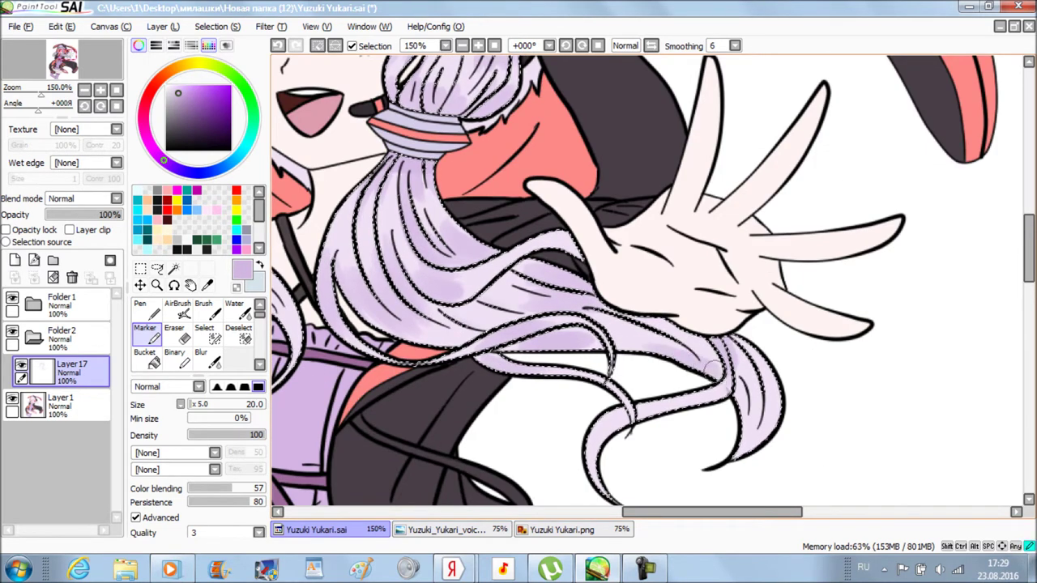
# Shade the ponytail behind the raised arm and the locks over the chest in light purple with the size 20 Marker.
pyautogui.scroll(-3, 610, 410)
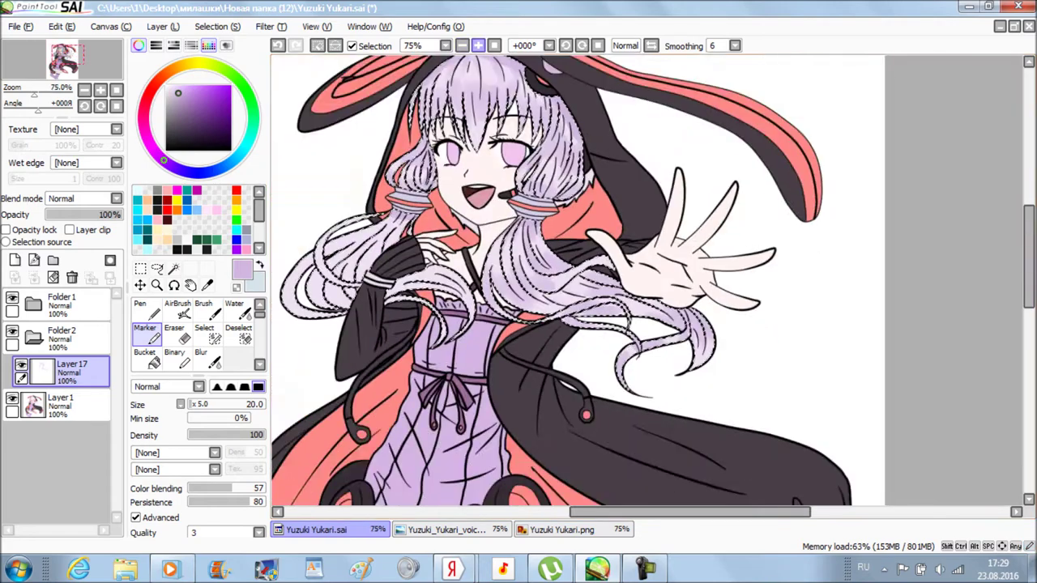
pyautogui.scroll(3, 463, 268)
pyautogui.moveTo(463, 268)
pyautogui.mouseDown()
pyautogui.moveTo(442, 340)
pyautogui.moveTo(470, 356)
pyautogui.moveTo(492, 365)
pyautogui.moveTo(518, 267)
pyautogui.moveTo(566, 243)
pyautogui.moveTo(583, 340)
pyautogui.moveTo(693, 356)
pyautogui.mouseUp()
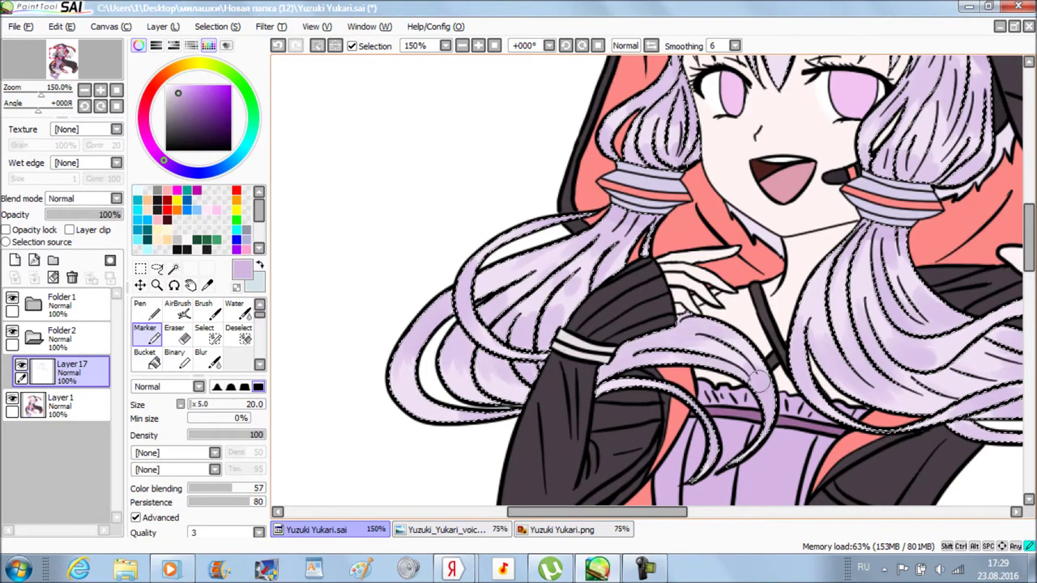
pyautogui.scroll(-2, 584, 466)
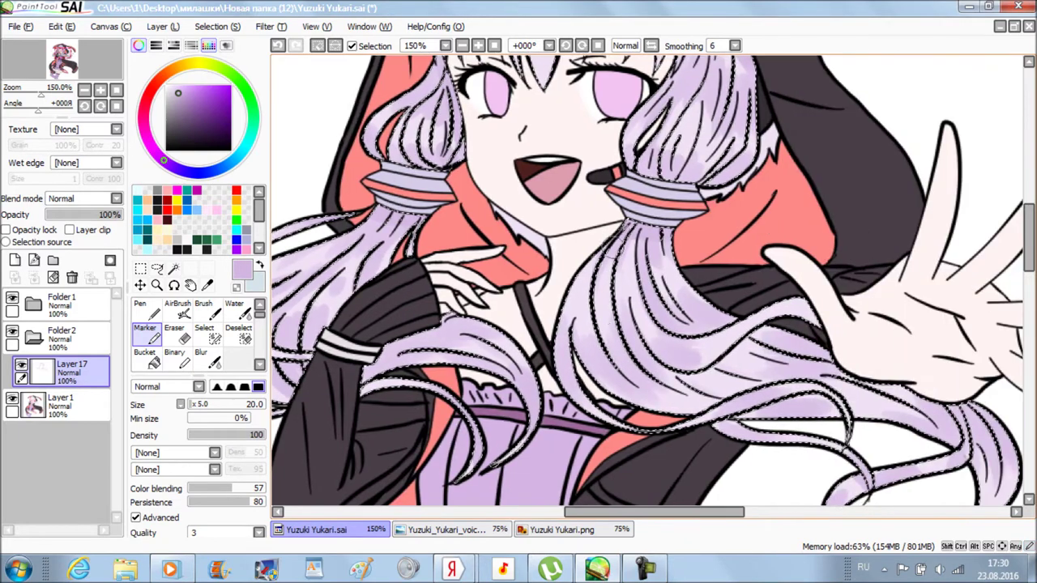
# Add a layer above Layer17 and paint darker purple shadows on the bangs and head hair with the Marker at size 15.
pyautogui.scroll(3, 648, 280)
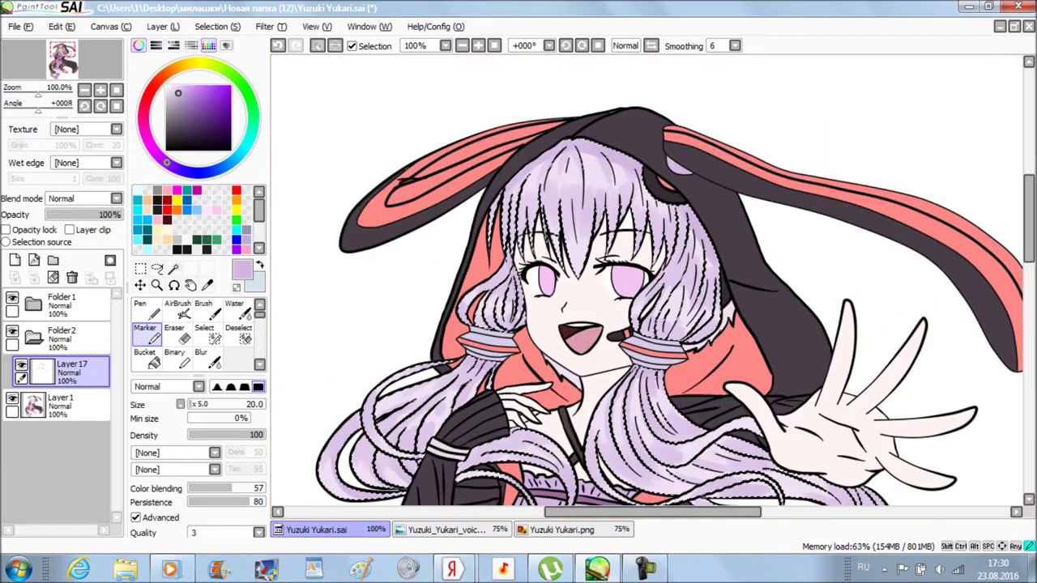
pyautogui.click(15, 260)
pyautogui.scroll(2, 491, 154)
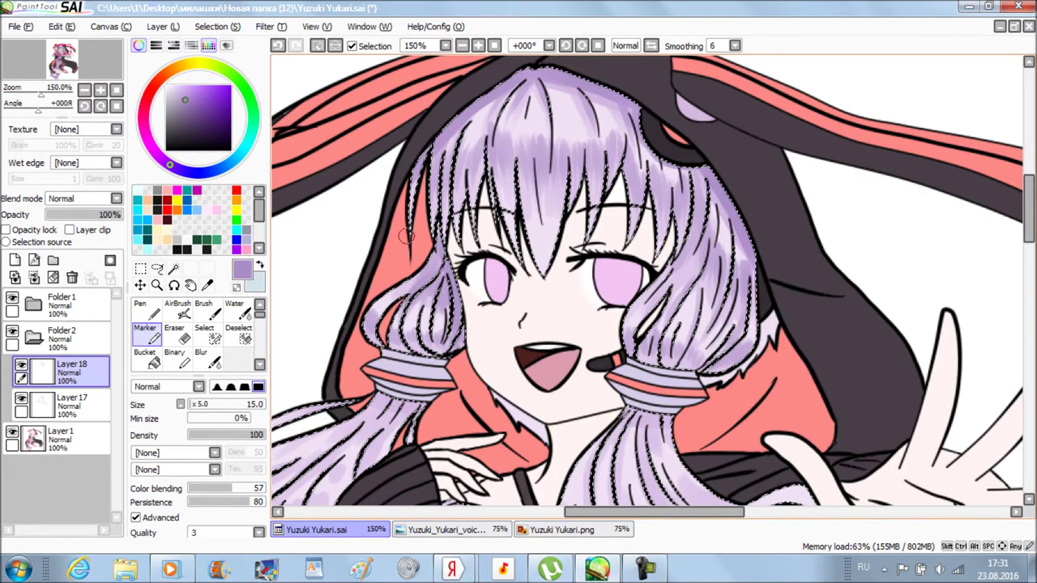
# Paint darker purple shadows on the ponytail and curled strands below the outstretched hand with the size 15 Marker.
pyautogui.scroll(-2, 405, 235)
pyautogui.scroll(2, 514, 302)
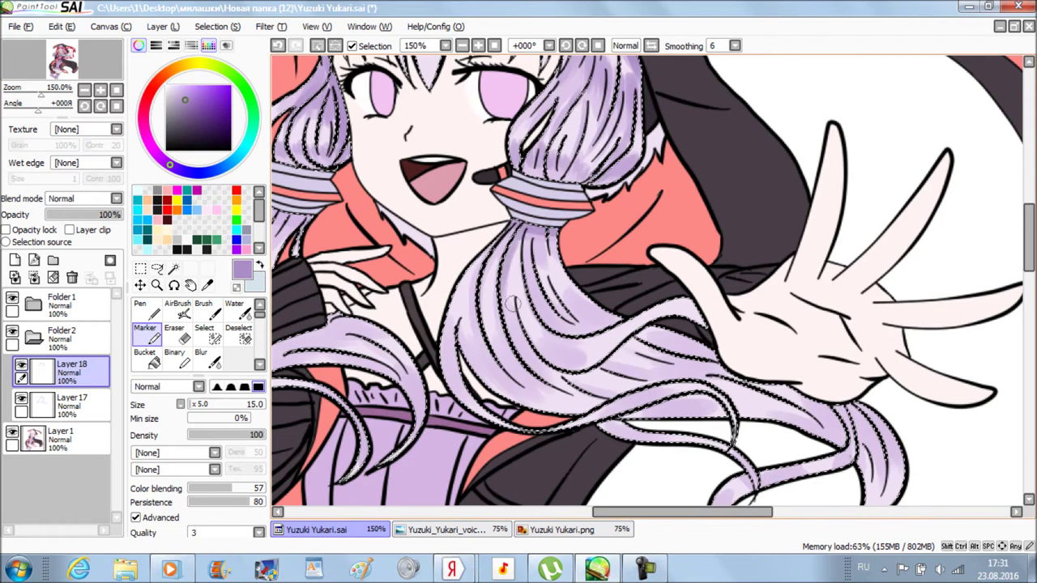
pyautogui.scroll(-2, 512, 302)
pyautogui.scroll(2, 569, 286)
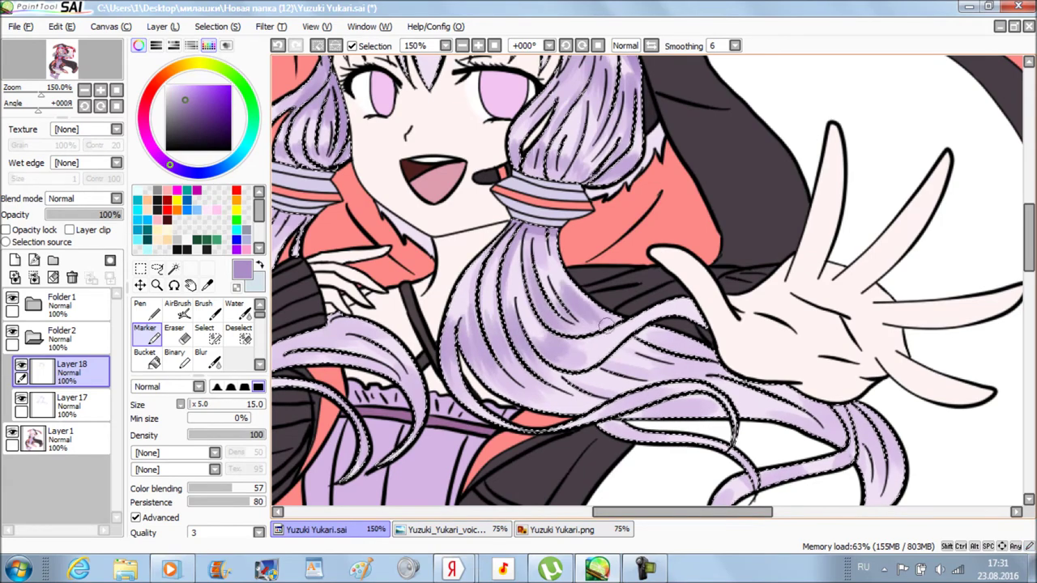
pyautogui.scroll(-2, 569, 286)
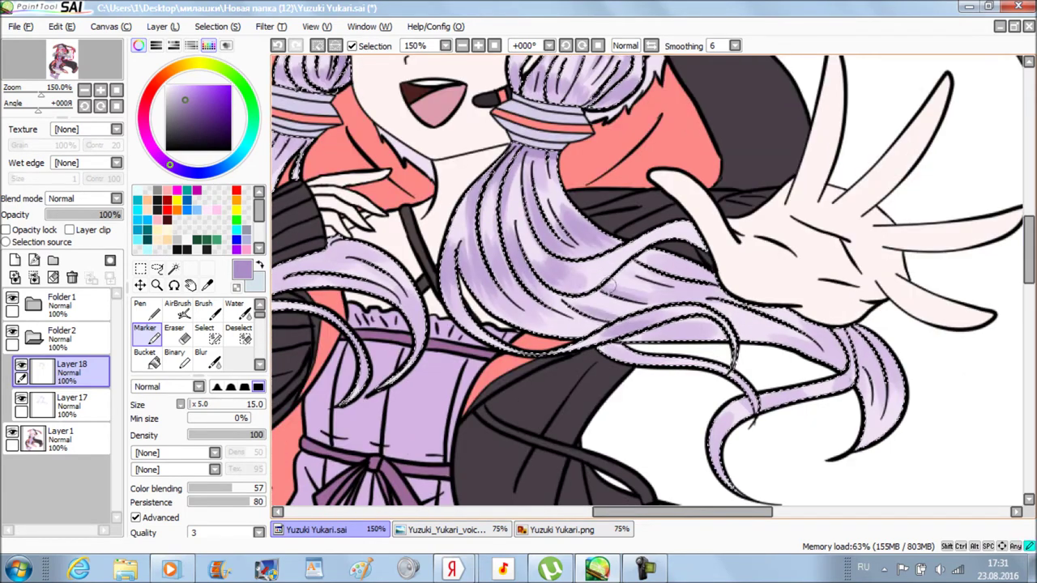
pyautogui.scroll(-2, 707, 326)
pyautogui.scroll(2, 660, 332)
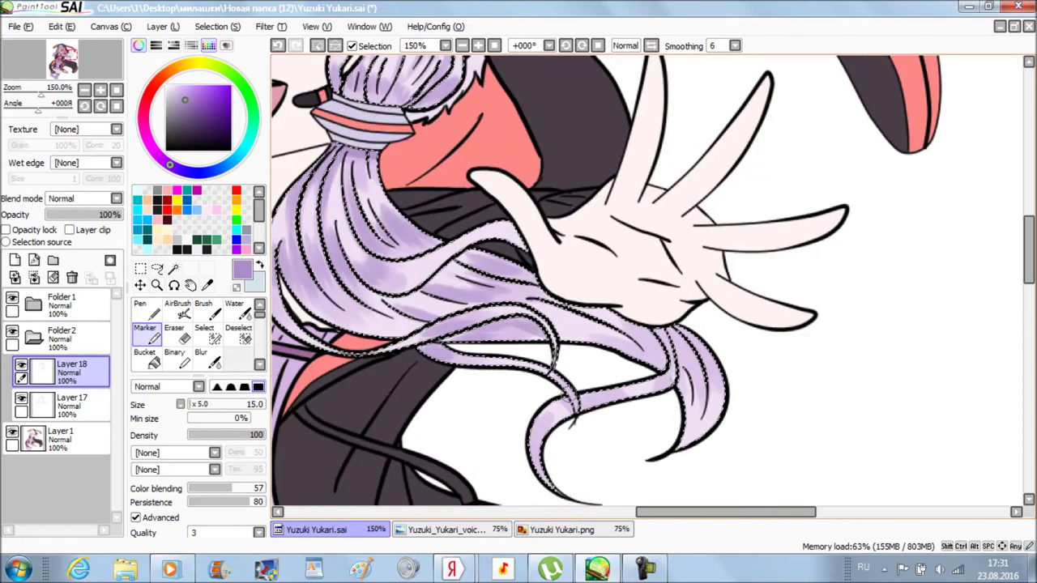
pyautogui.moveTo(660, 338)
pyautogui.mouseDown()
pyautogui.moveTo(584, 396)
pyautogui.moveTo(648, 389)
pyautogui.moveTo(551, 405)
pyautogui.moveTo(688, 397)
pyautogui.mouseUp()
pyautogui.hscroll(-4, 688, 396)
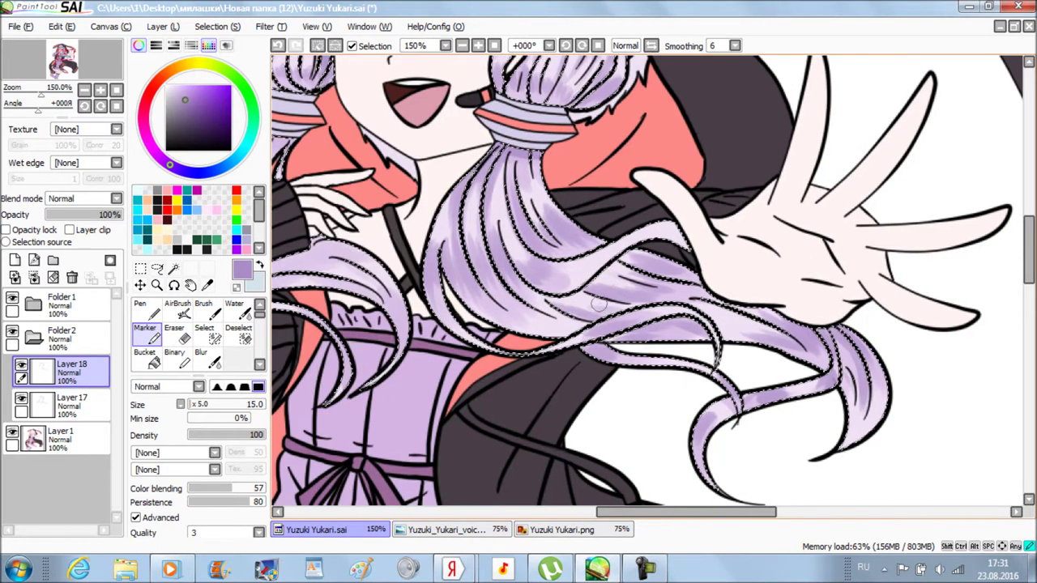
# Paint darker purple shadows on the ponytail behind the raised arm and the locks over the chest with the size 15 Marker.
pyautogui.hscroll(-6, 412, 118)
pyautogui.scroll(1, 411, 117)
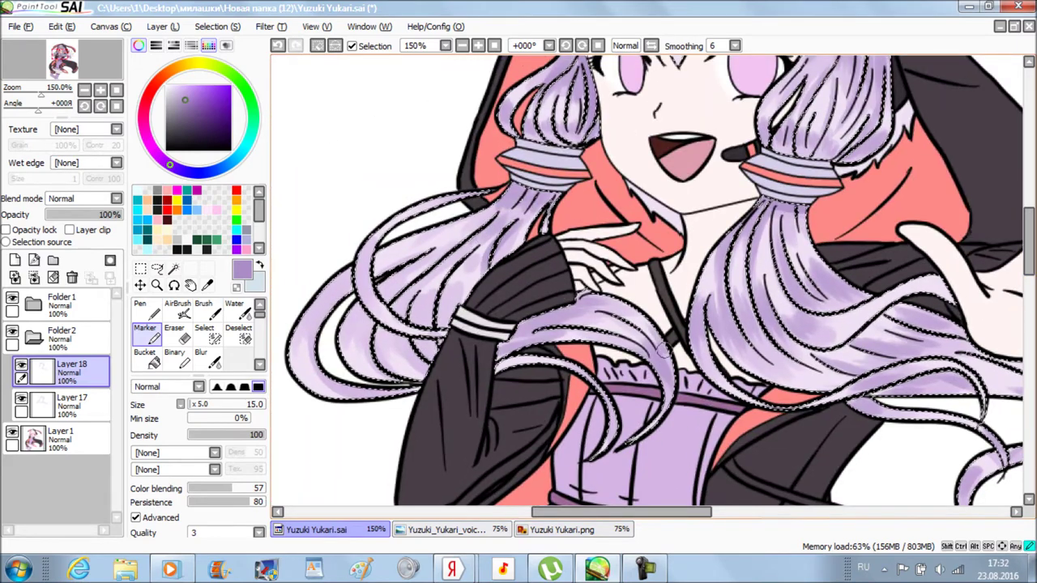
pyautogui.moveTo(373, 234)
pyautogui.mouseDown()
pyautogui.moveTo(359, 333)
pyautogui.moveTo(426, 253)
pyautogui.moveTo(418, 292)
pyautogui.moveTo(447, 301)
pyautogui.moveTo(369, 323)
pyautogui.moveTo(389, 334)
pyautogui.moveTo(384, 262)
pyautogui.moveTo(407, 243)
pyautogui.moveTo(464, 286)
pyautogui.moveTo(476, 250)
pyautogui.mouseUp()
# Adjust Layer17's Hue/Saturation to saturation +17 and luminescence -2.
pyautogui.scroll(-4, 477, 252)
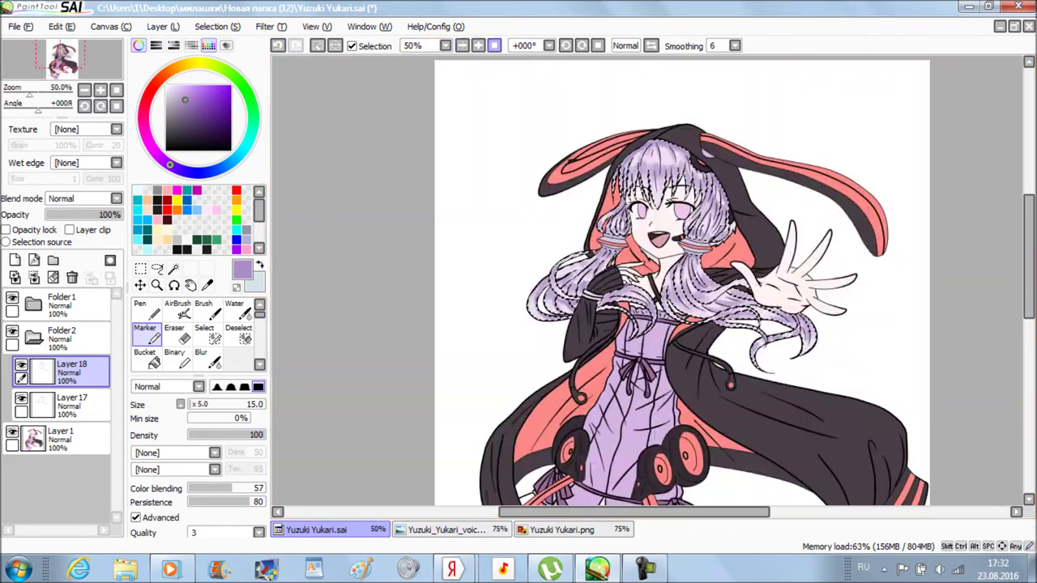
pyautogui.scroll(1, 476, 251)
pyautogui.hotkey('ctrl', 'u')
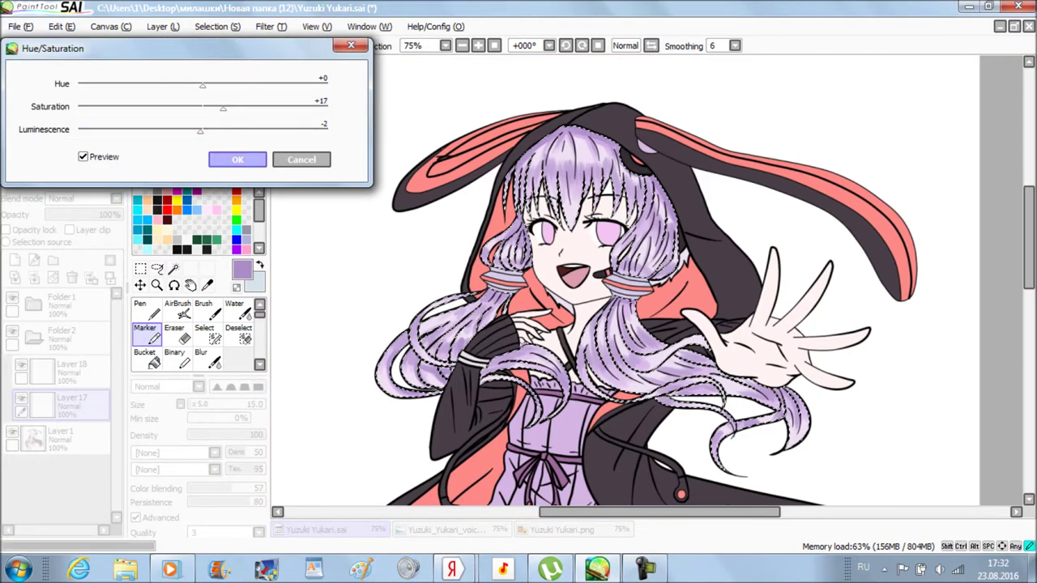
pyautogui.press('Return')
# Adjust Layer18's Hue/Saturation to saturation +17 and luminescence -4.
pyautogui.click(64, 371)
pyautogui.hotkey('ctrl', 'u')
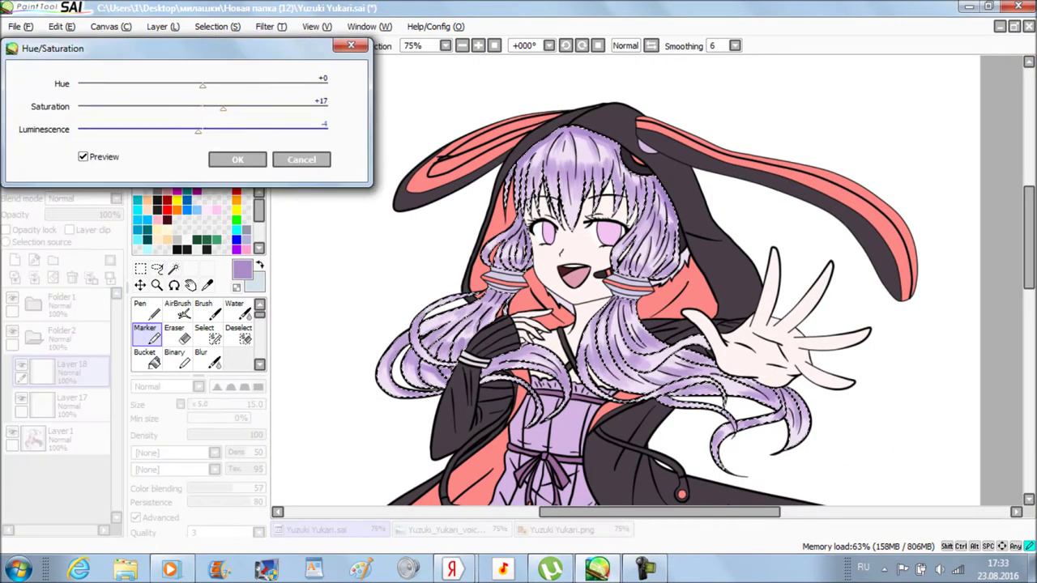
pyautogui.press('Return')
# Add a layer above Layer18 and paint white highlights on the bangs and side hair with the Marker at size 5.
pyautogui.scroll(3, 486, 429)
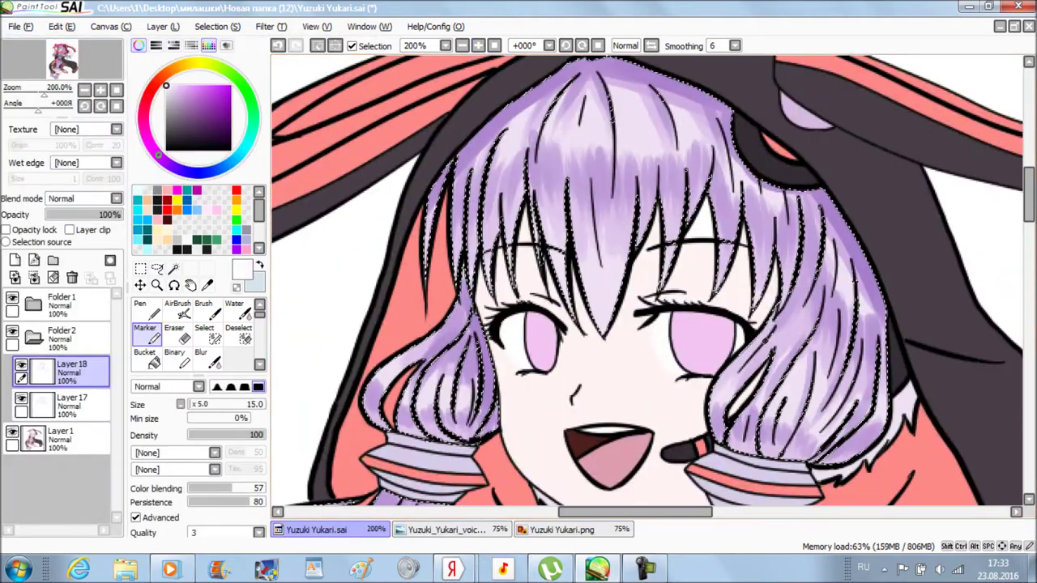
pyautogui.hotkey('ctrl', 'shift', 'n')
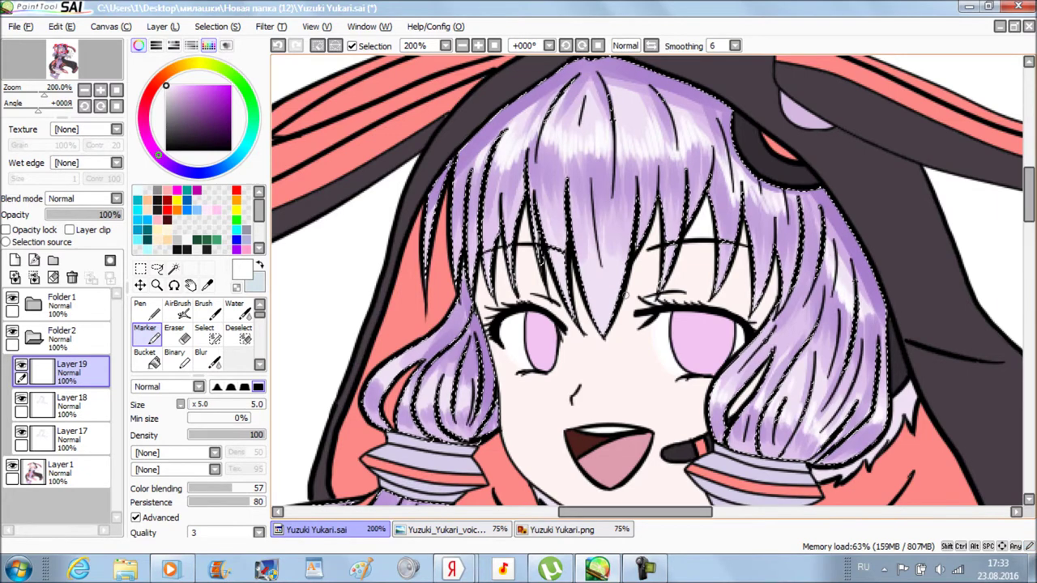
pyautogui.scroll(-2, 653, 281)
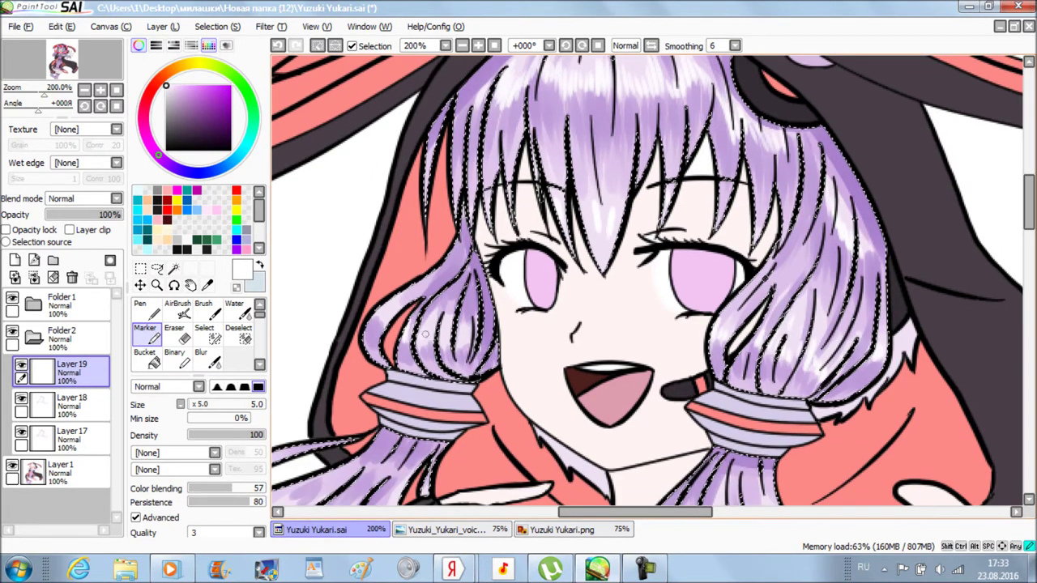
# Paint white highlights along both ponytails, the curled strands and the chest locks with the size 5 Marker.
pyautogui.scroll(-8, 742, 303)
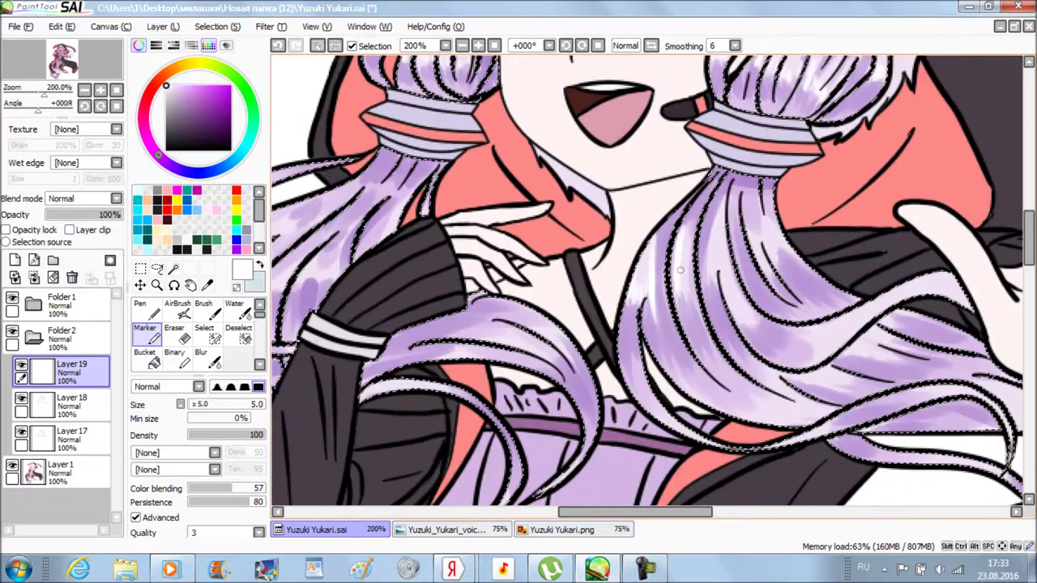
pyautogui.hscroll(4, 742, 303)
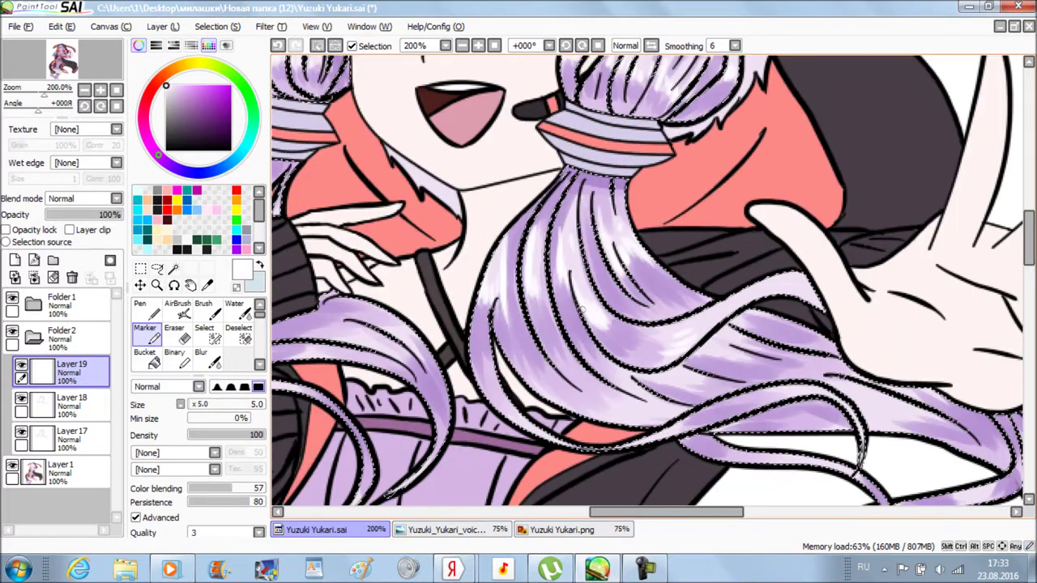
pyautogui.scroll(-3, 785, 278)
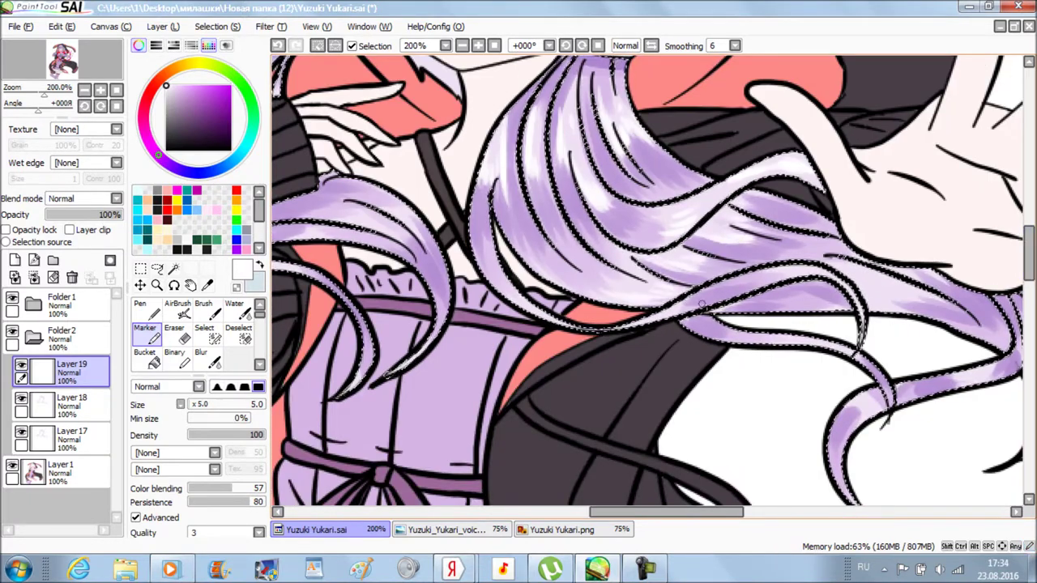
pyautogui.hscroll(7, 890, 297)
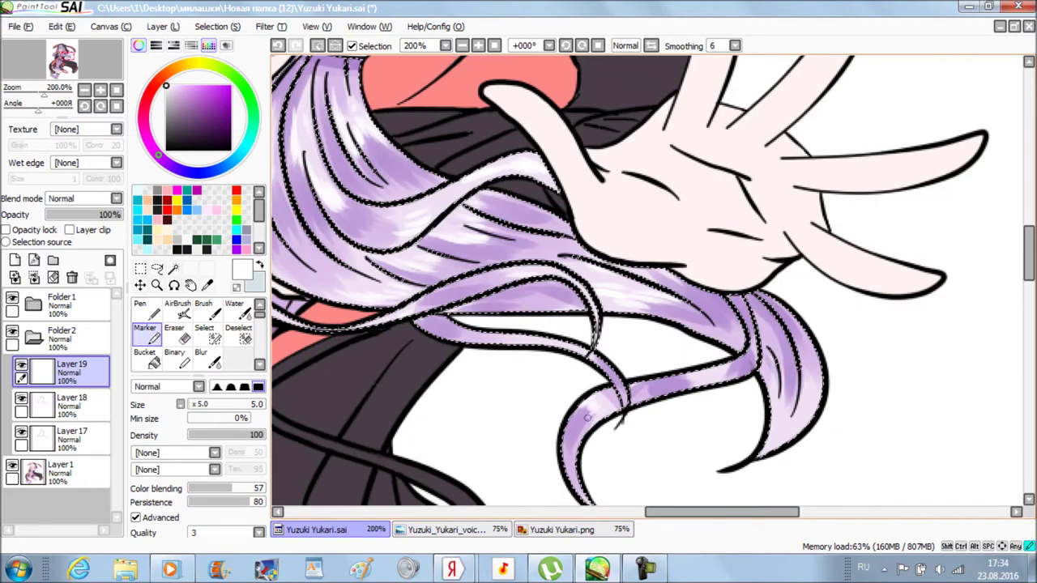
pyautogui.hscroll(-12, 777, 304)
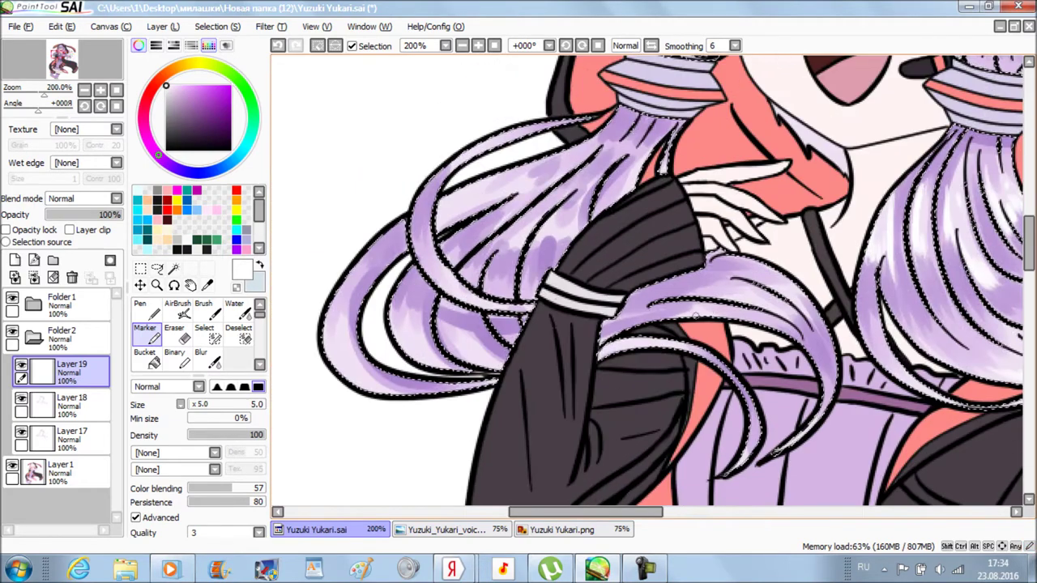
pyautogui.moveTo(777, 303)
pyautogui.mouseDown()
pyautogui.moveTo(521, 194)
pyautogui.moveTo(512, 229)
pyautogui.moveTo(573, 234)
pyautogui.mouseUp()
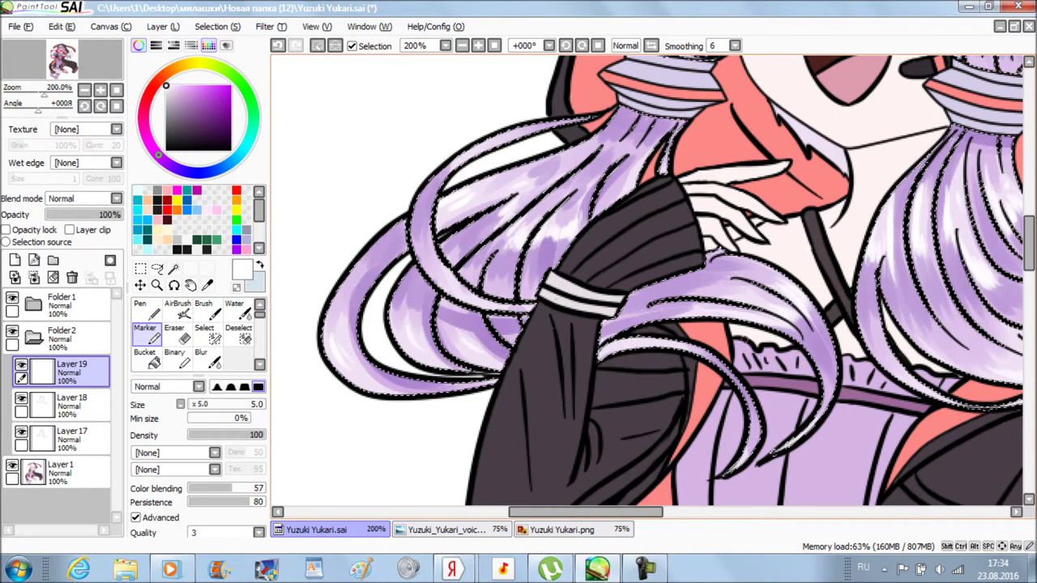
# Undo the last stroke and add broader white highlights to the bangs with the Marker at size 10.
pyautogui.scroll(6, 492, 90)
pyautogui.moveTo(932, 128)
pyautogui.mouseDown()
pyautogui.moveTo(671, 282)
pyautogui.moveTo(648, 282)
pyautogui.mouseUp()
pyautogui.press(']')
pyautogui.press(']')
pyautogui.press(']')
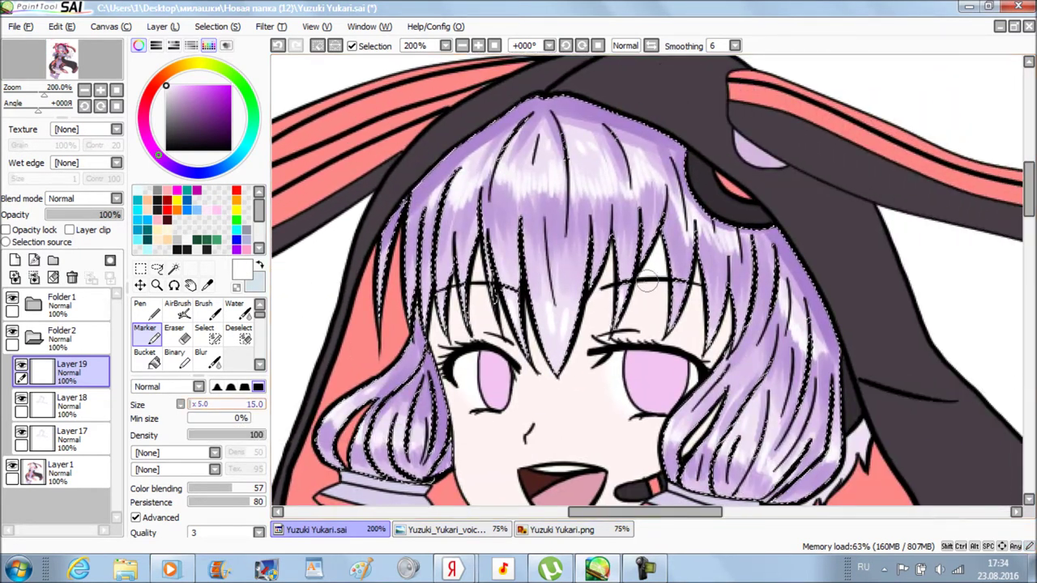
pyautogui.hotkey('ctrl', 'z')
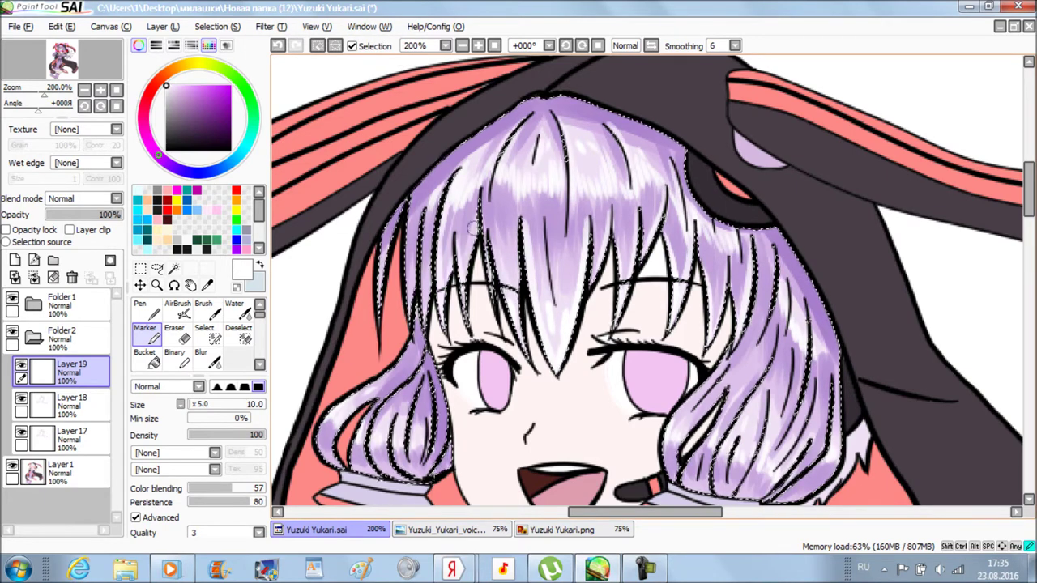
# Paint broader white highlights along the side hair, ponytails and curled strands with the Marker at size 10.
pyautogui.scroll(-1, 394, 274)
pyautogui.moveTo(567, 283); pyautogui.dragTo(397, 259)
pyautogui.scroll(1, 630, 162)
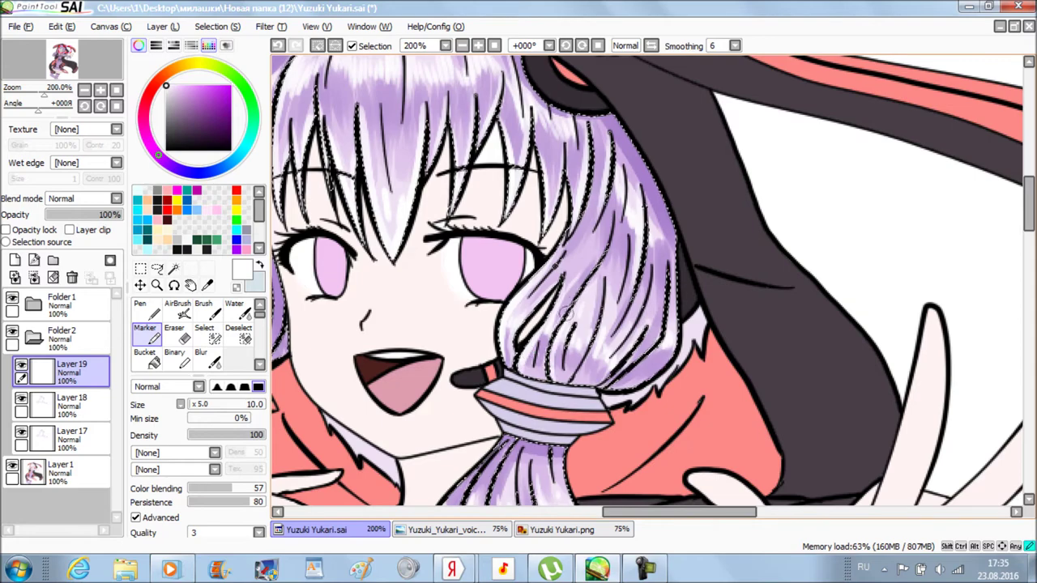
pyautogui.scroll(-1, 504, 317)
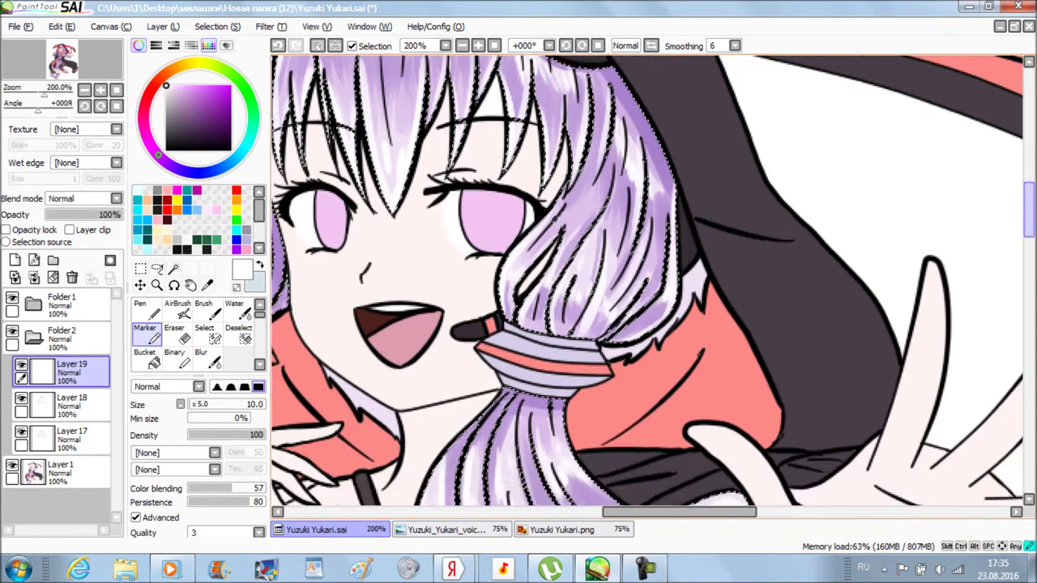
pyautogui.scroll(1, 435, 288)
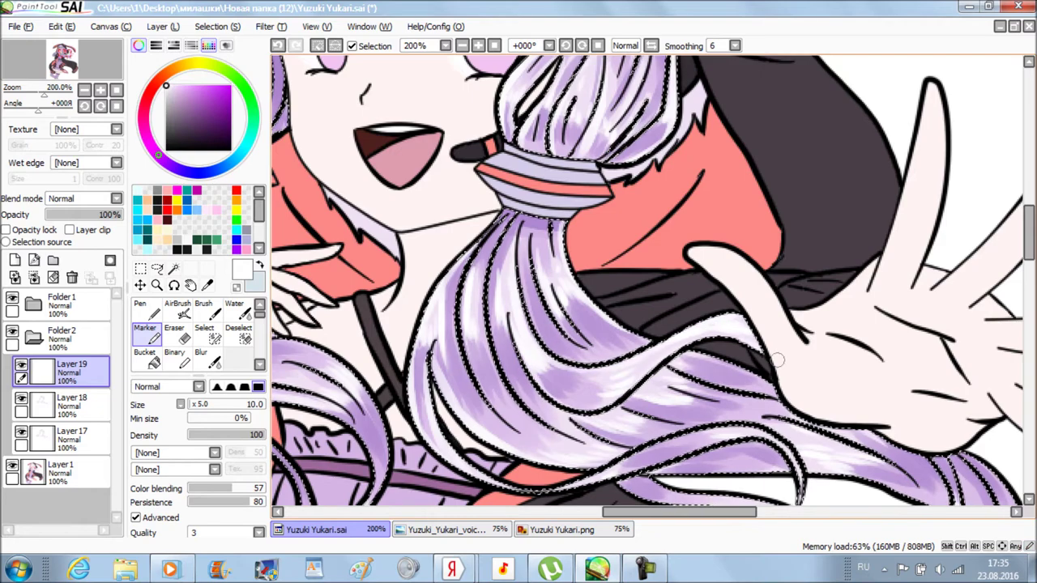
pyautogui.scroll(-2, 709, 342)
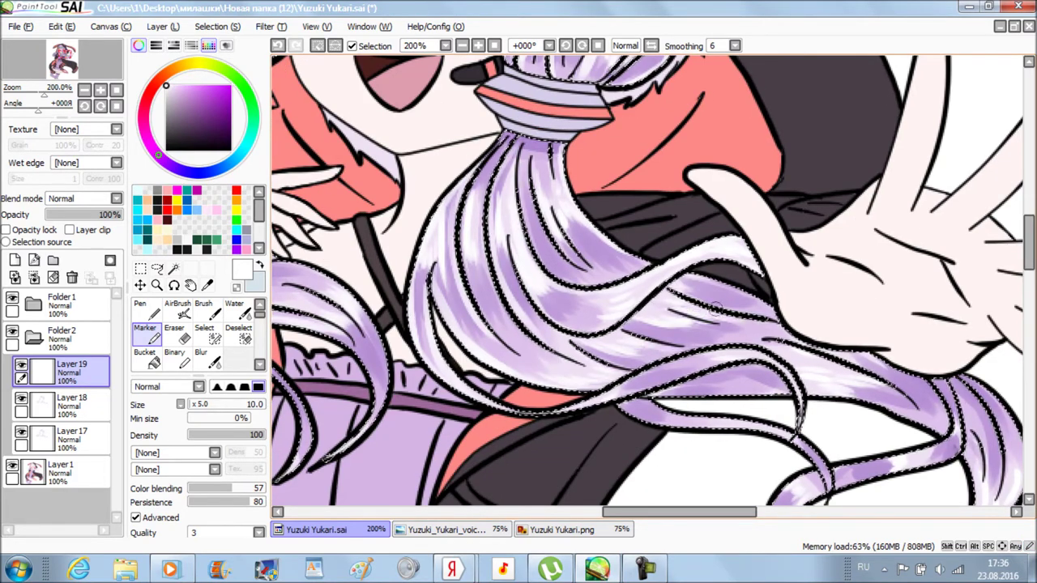
pyautogui.hscroll(2, 760, 317)
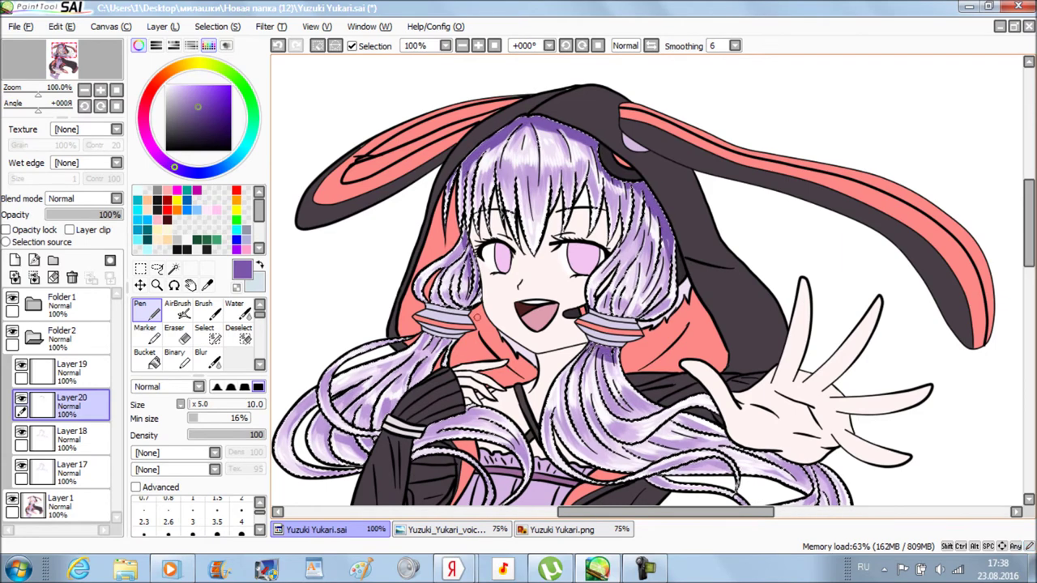
# Blend the dark purple shading on Layer20 with the Water brush at size 30 and clear the hair selection.
pyautogui.press('c')
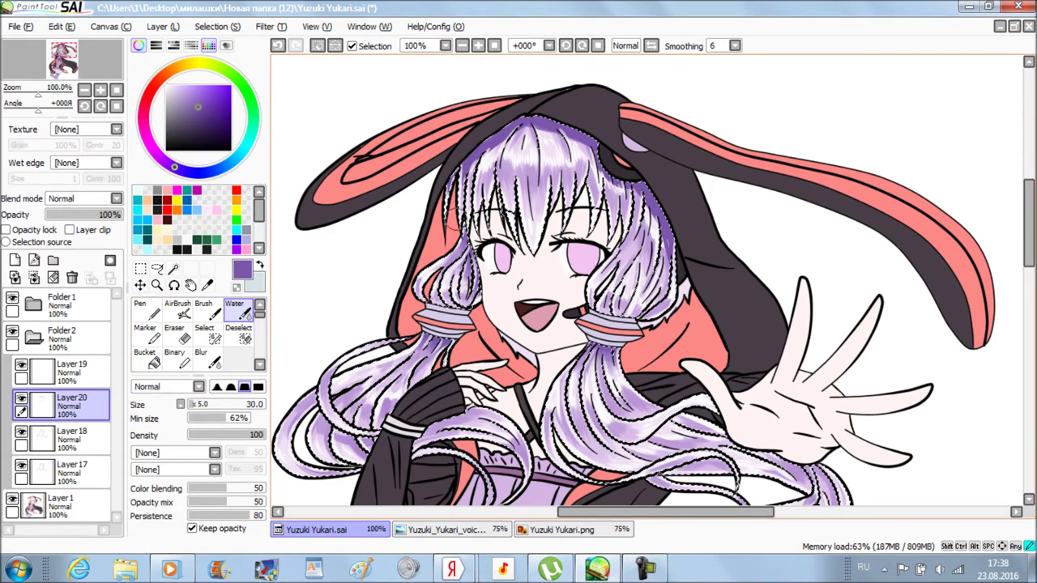
pyautogui.scroll(-3, 647, 275)
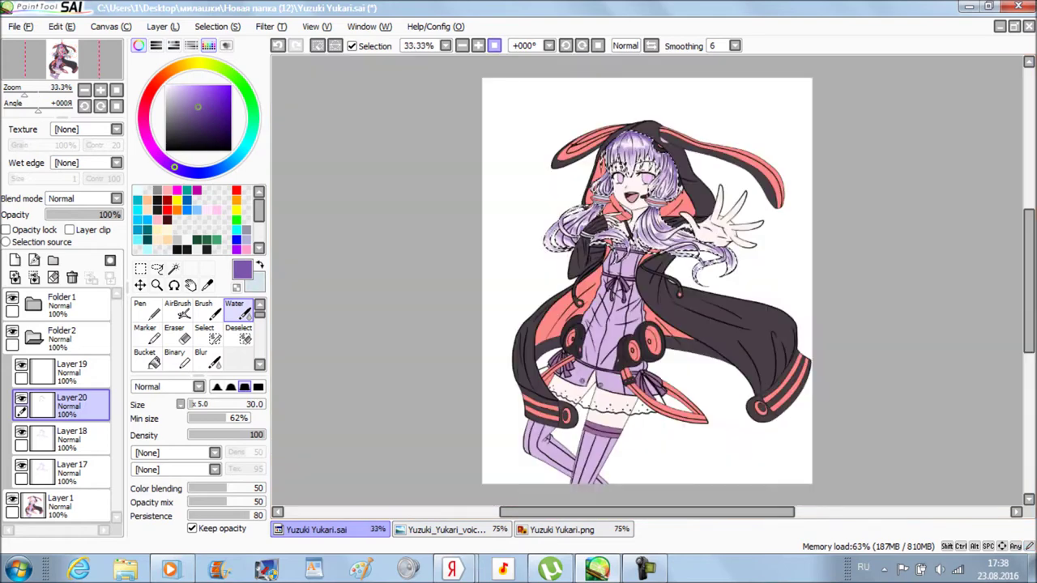
pyautogui.scroll(1, 648, 276)
pyautogui.press('a')
pyautogui.press('w')
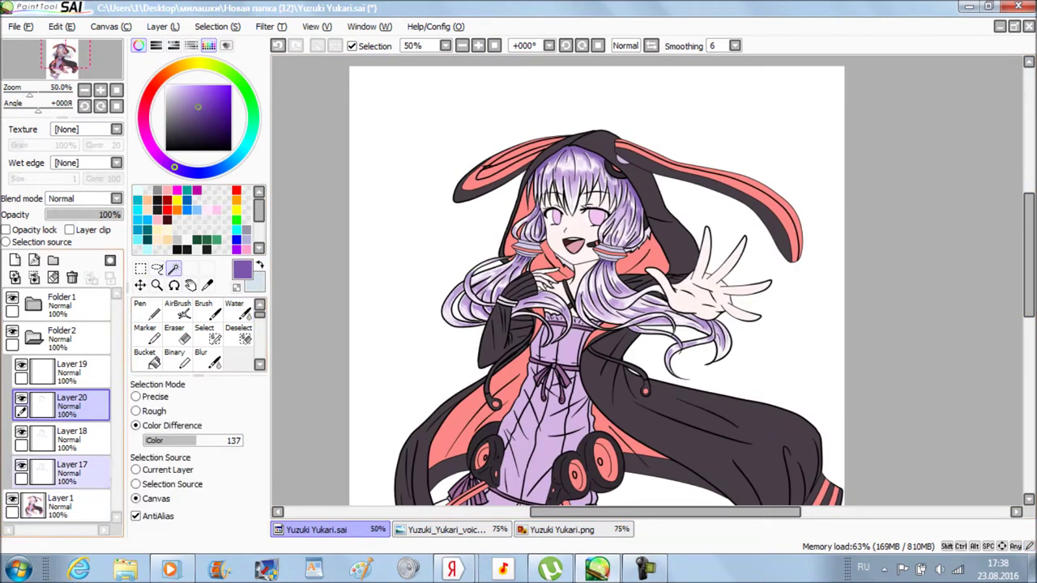
# Add a layer beneath Layer17, hide Layer1 and select the face and neck skin, including the gaps between the bangs, with the Magic Wand.
pyautogui.click(14, 259)
pyautogui.click(12, 507)
pyautogui.scroll(1, 632, 275)
pyautogui.scroll(2, 640, 276)
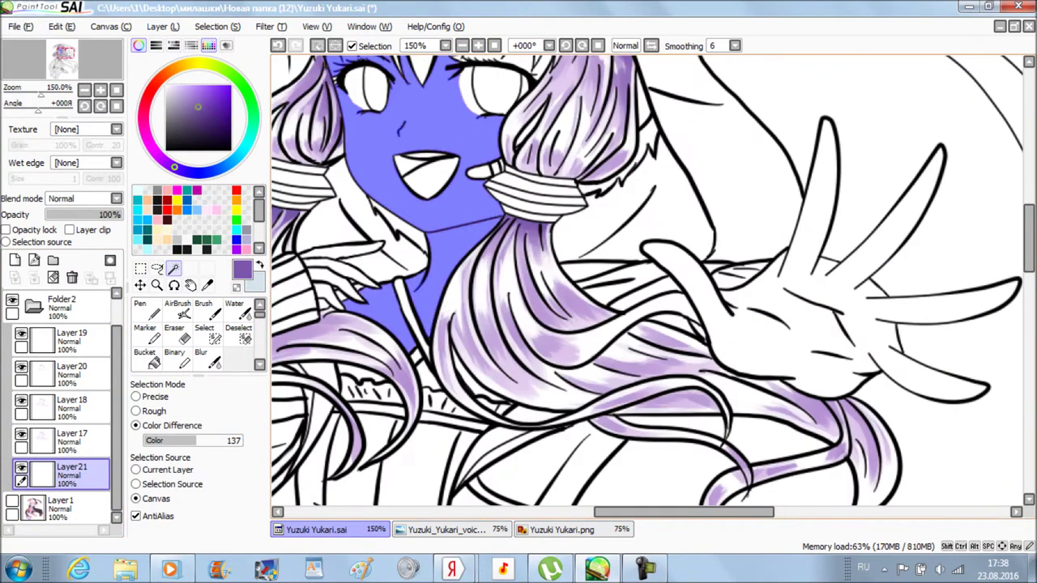
pyautogui.scroll(3, 648, 280)
pyautogui.scroll(1, 648, 280)
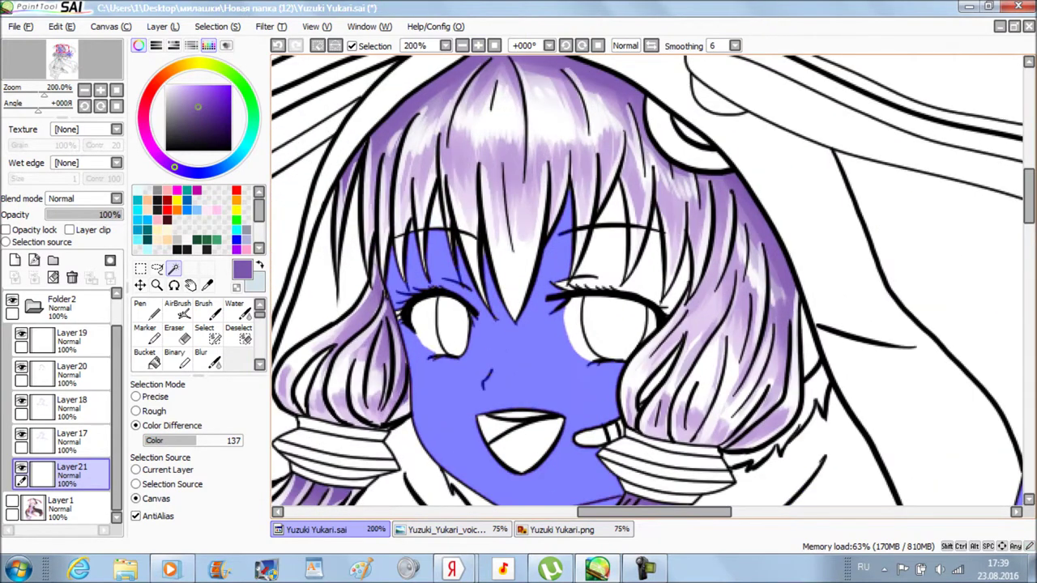
pyautogui.click(567, 241)
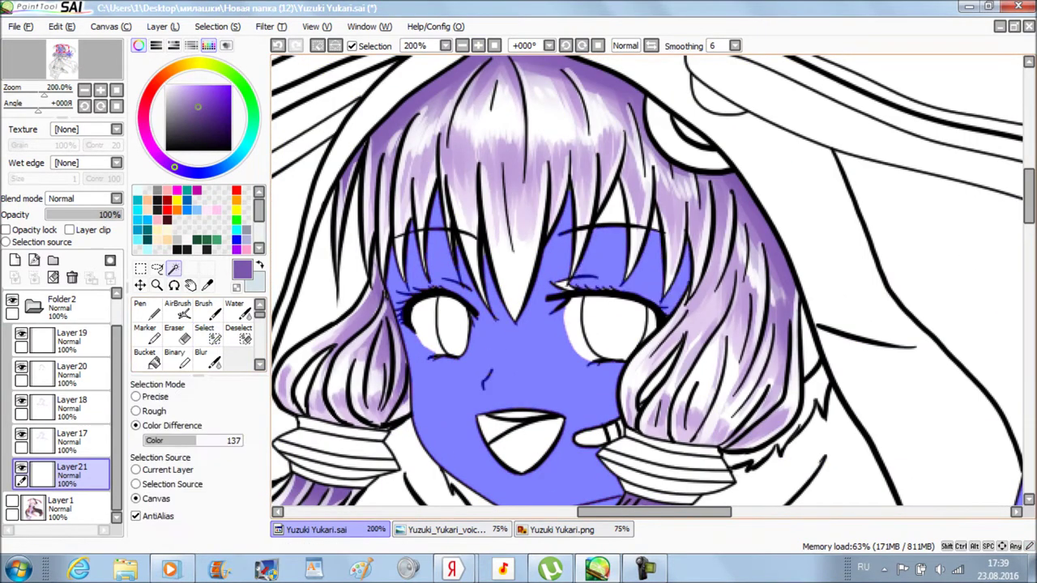
# Extend the skin selection to the hands, chest and thighs, and show Layer1 again.
pyautogui.scroll(-10, 647, 280)
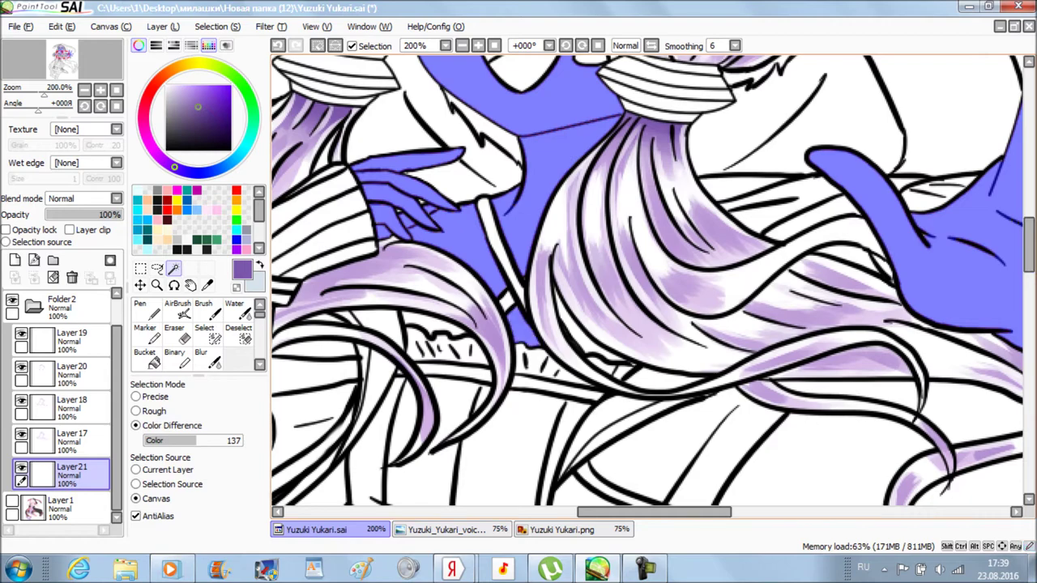
pyautogui.scroll(-4, 840, 484)
pyautogui.scroll(-5, 841, 485)
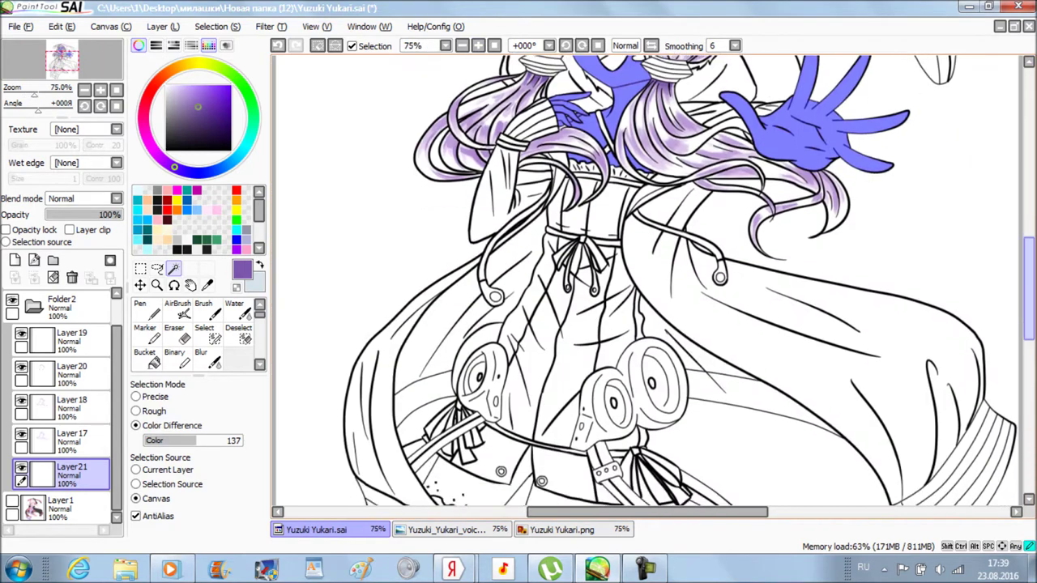
pyautogui.hotkey('ctrl', '-')
pyautogui.hotkey('ctrl', '-')
pyautogui.click(13, 502)
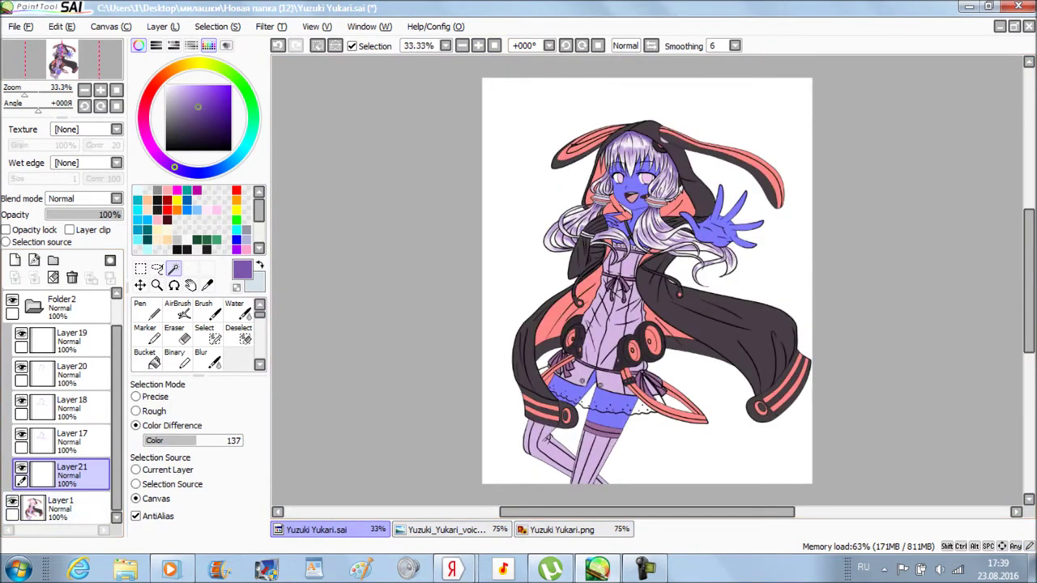
# Choose a muted pink and paint shadows on the face under the bangs, beside the hair and below the chin with the Pen at size 20.
pyautogui.hotkey('ctrl', '+')
pyautogui.hotkey('ctrl', '+')
pyautogui.hotkey('ctrl', '-')
pyautogui.hotkey('ctrl', '-')
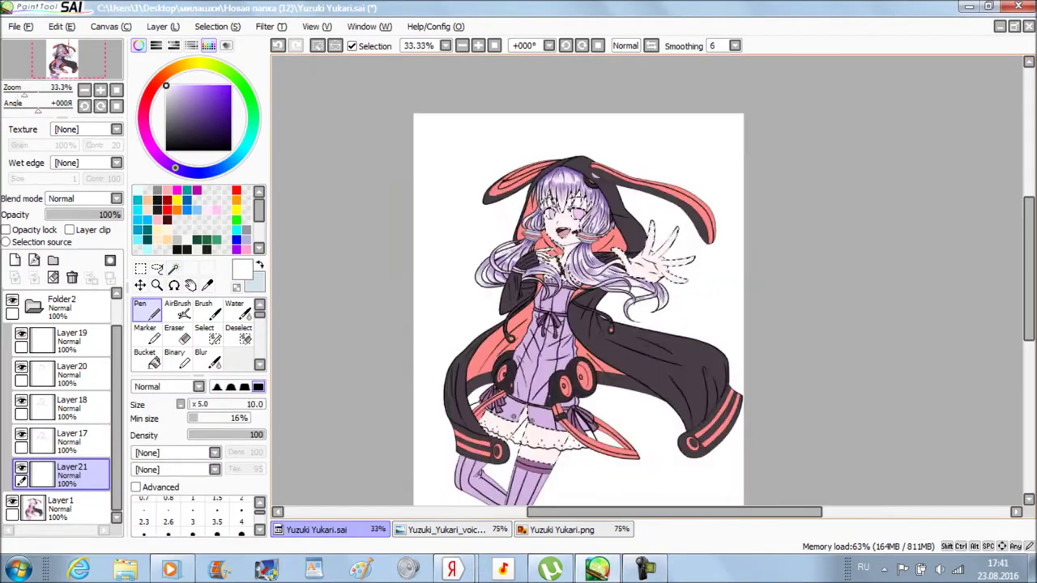
pyautogui.hotkey('ctrl', '+')
pyautogui.hotkey('ctrl', '+')
pyautogui.hotkey('ctrl', '+')
pyautogui.hotkey('ctrl', '+')
pyautogui.hotkey('ctrl', '+')
pyautogui.hotkey('ctrl', '-')
pyautogui.hotkey('ctrl', '-')
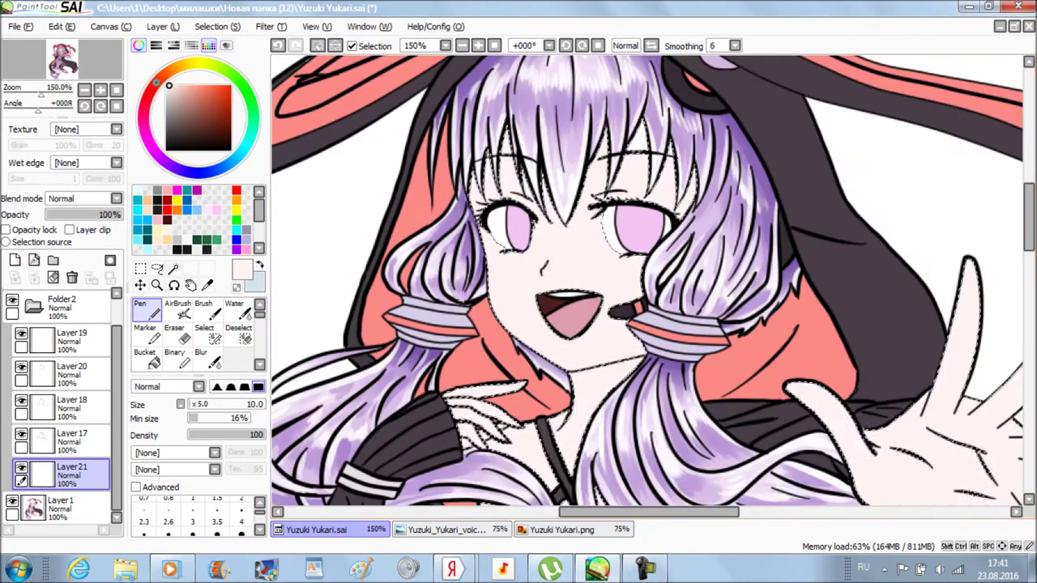
pyautogui.hotkey('ctrl', '+')
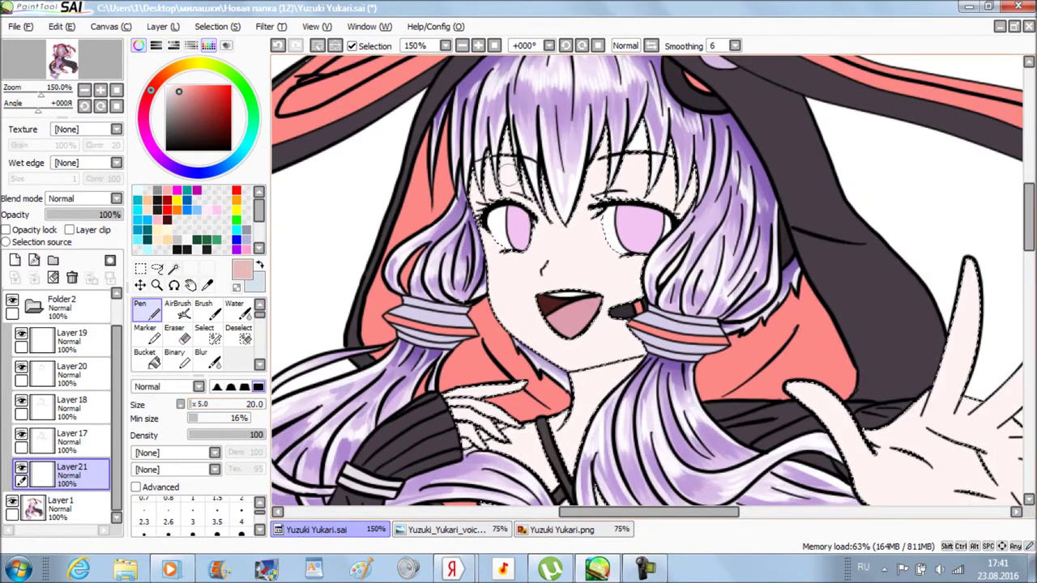
pyautogui.moveTo(486, 183); pyautogui.dragTo(533, 278)
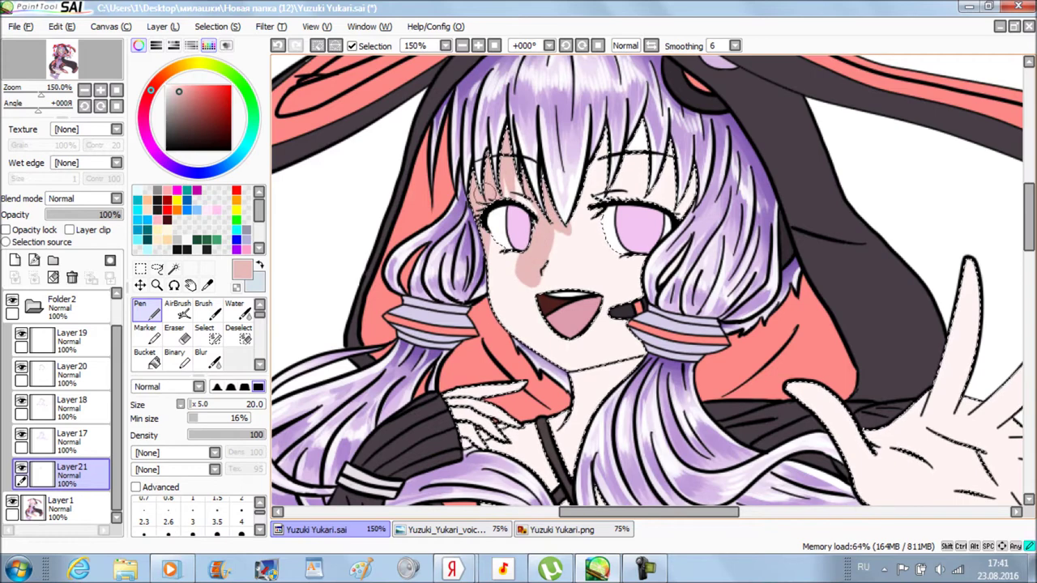
pyautogui.moveTo(603, 166); pyautogui.dragTo(636, 271)
pyautogui.moveTo(616, 237); pyautogui.dragTo(644, 306)
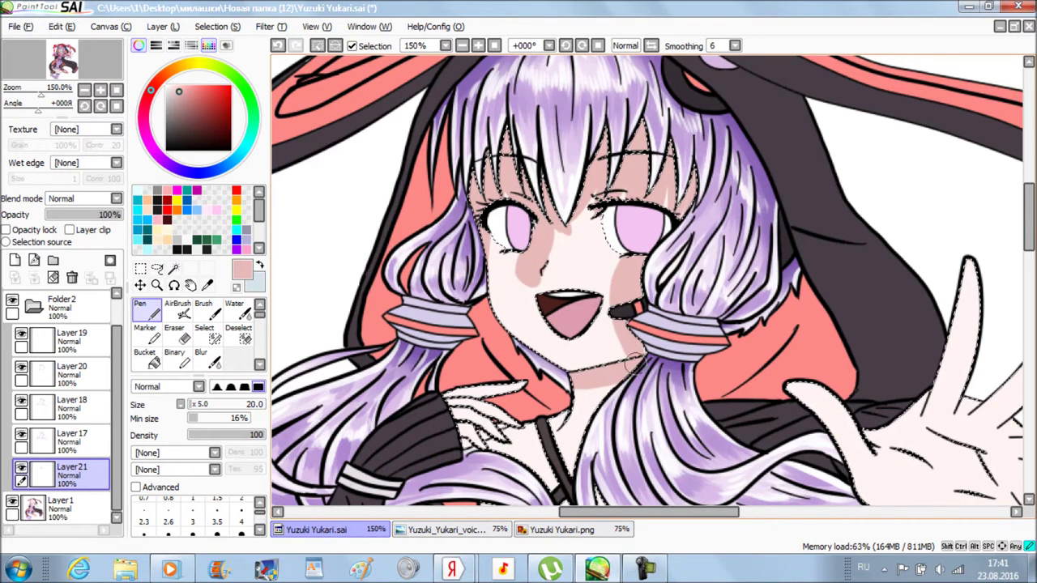
# Paint muted pink shadows on the chest and on the palm and fingers of the outstretched hand with the size 20 Pen.
pyautogui.scroll(-3, 519, 323)
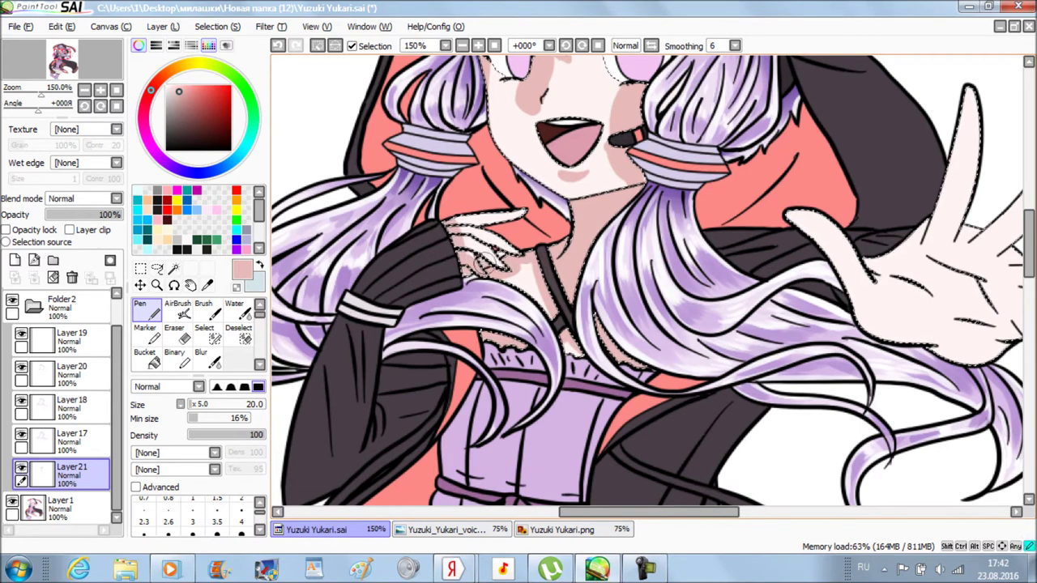
pyautogui.hscroll(5, 484, 221)
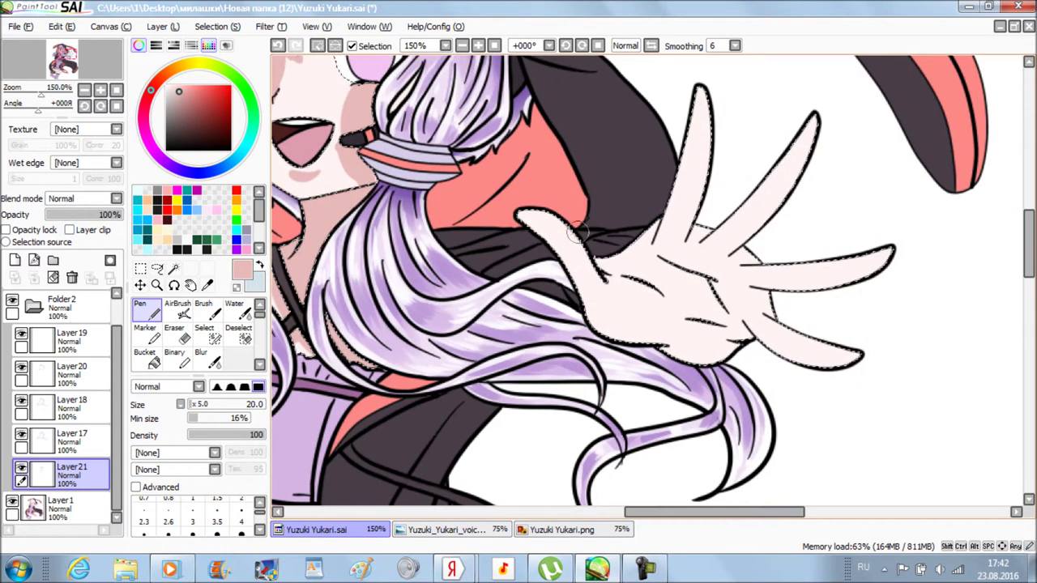
pyautogui.moveTo(719, 311)
pyautogui.mouseDown()
pyautogui.moveTo(655, 276)
pyautogui.moveTo(703, 305)
pyautogui.moveTo(700, 226)
pyautogui.moveTo(688, 263)
pyautogui.moveTo(720, 282)
pyautogui.moveTo(735, 340)
pyautogui.moveTo(605, 266)
pyautogui.moveTo(591, 315)
pyautogui.moveTo(733, 355)
pyautogui.moveTo(632, 276)
pyautogui.moveTo(635, 289)
pyautogui.moveTo(570, 276)
pyautogui.mouseUp()
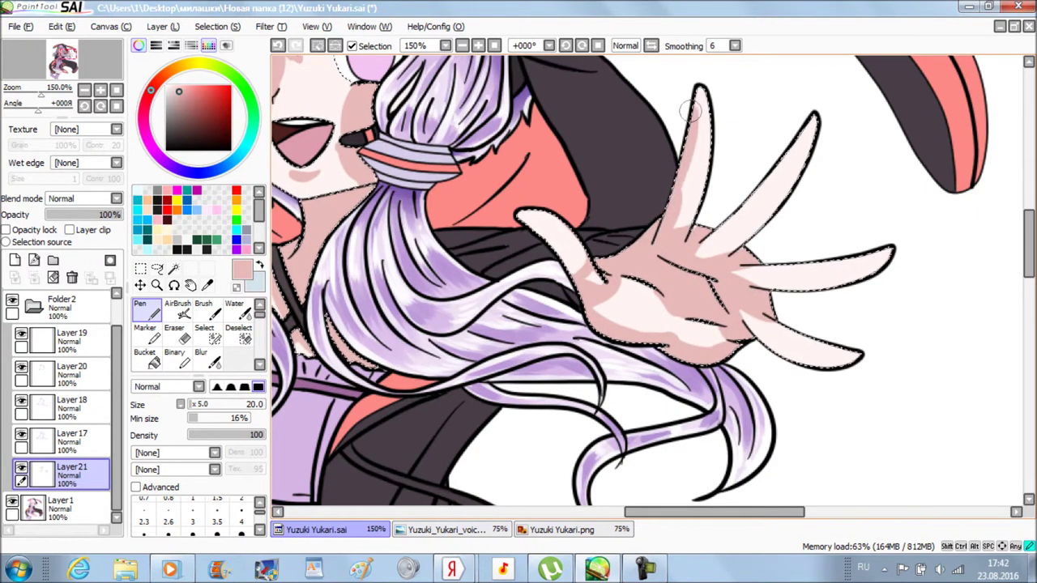
pyautogui.hscroll(1, 720, 416)
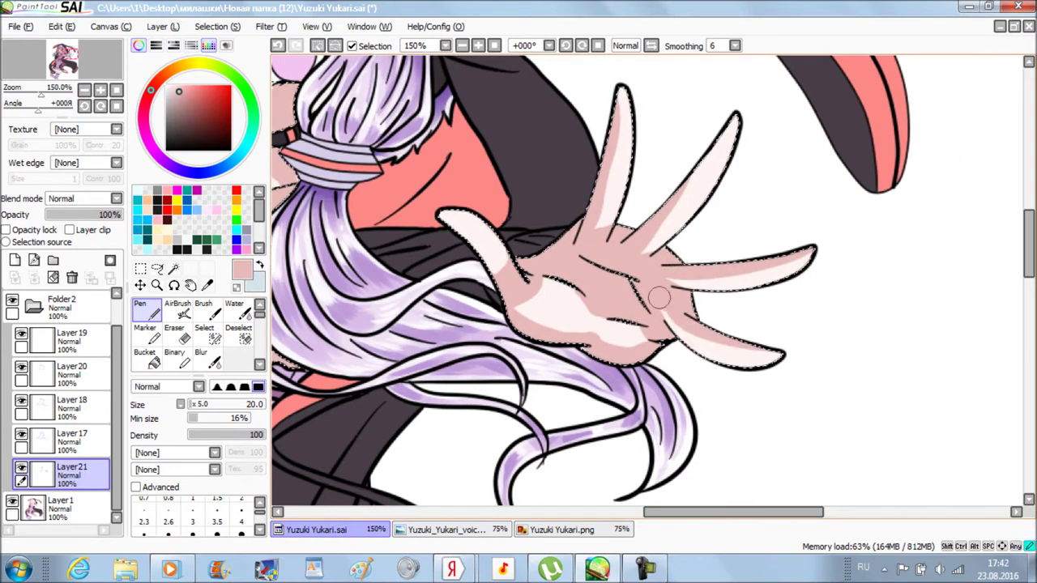
# Paint muted pink shadows on both thighs beneath the dress with the Pen at size 20.
pyautogui.hotkey('ctrl', '-')
pyautogui.hotkey('ctrl', '-')
pyautogui.hotkey('ctrl', '-')
pyautogui.hotkey('ctrl', '-')
pyautogui.hotkey('ctrl', '+')
pyautogui.hotkey('ctrl', '+')
pyautogui.hotkey('ctrl', '+')
pyautogui.scroll(-3, 464, 195)
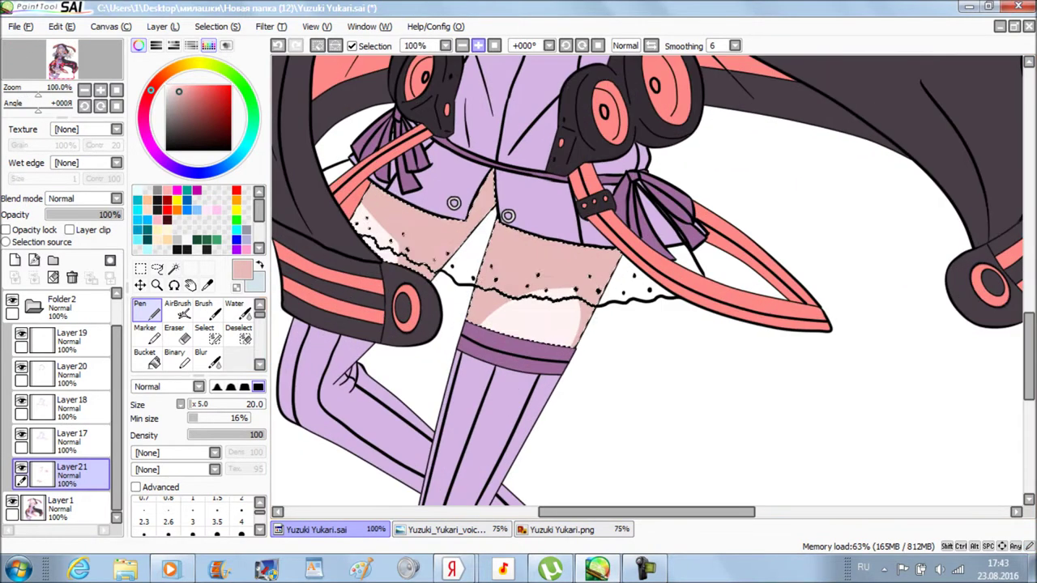
# Adjust Layer21's Hue/Saturation to saturation +3 and luminescence +12, and blend the skin shadows with the Water brush at size 30.
pyautogui.press('w')
pyautogui.hotkey('ctrl', '-')
pyautogui.scroll(5, 647, 284)
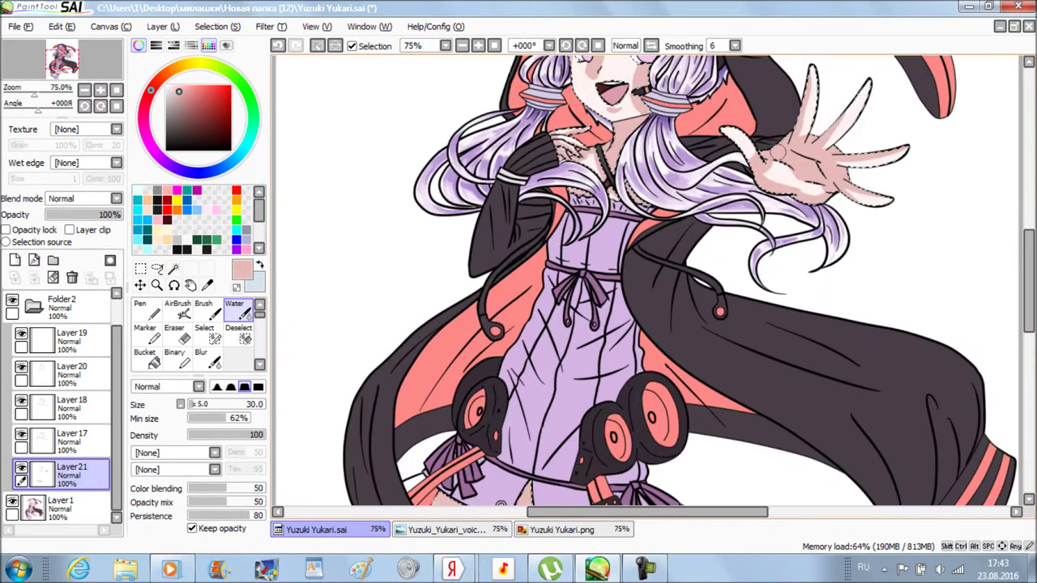
pyautogui.hotkey('alt', 't')
pyautogui.press('Return')
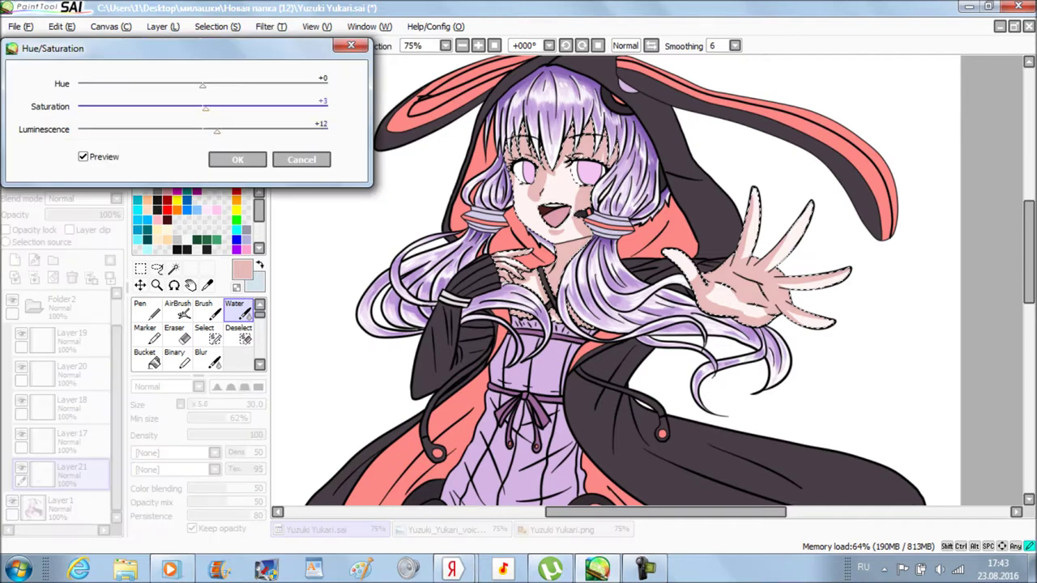
pyautogui.press('Return')
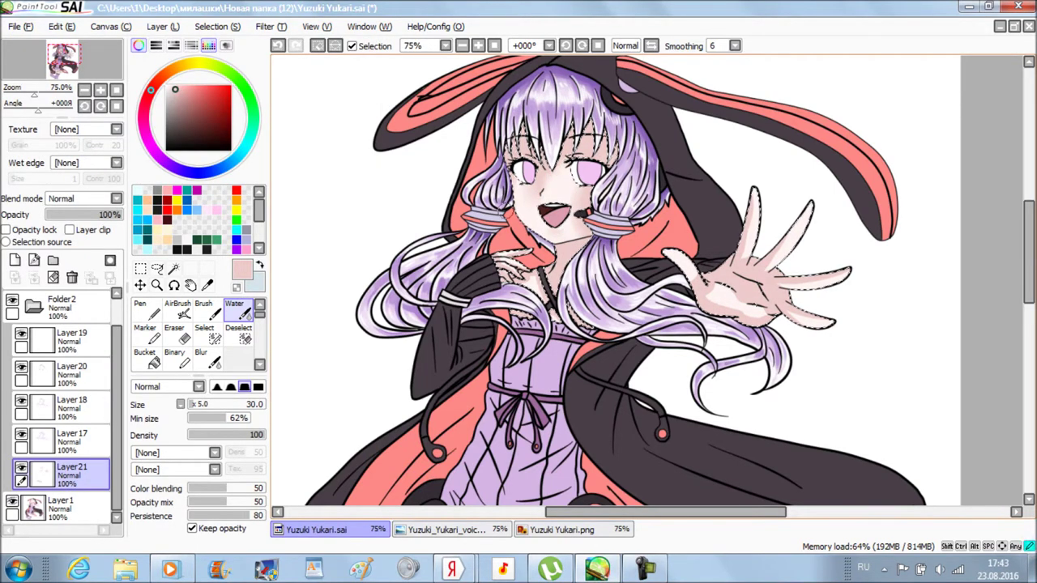
pyautogui.scroll(1, 761, 300)
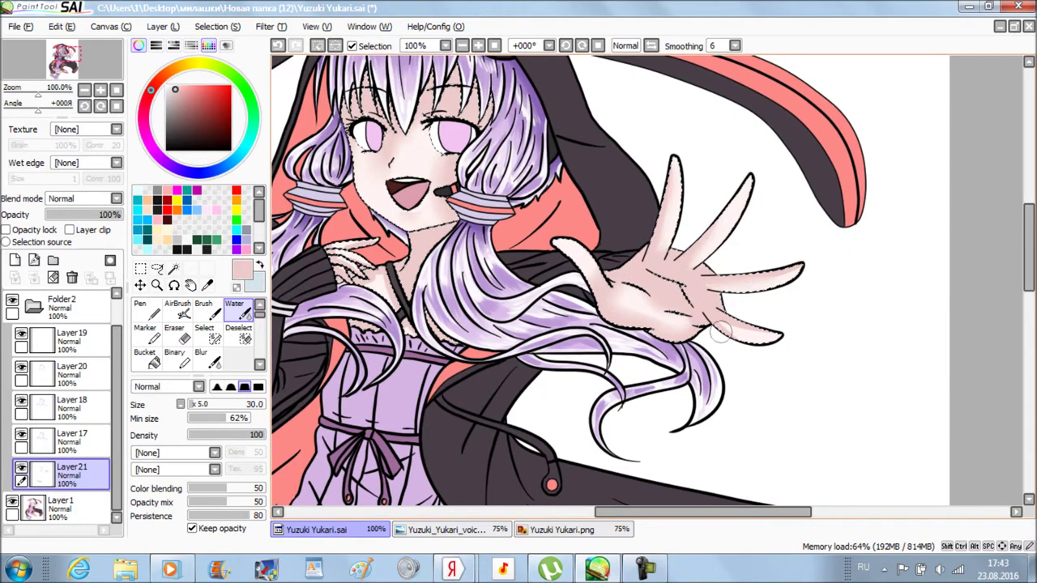
pyautogui.moveTo(761, 300); pyautogui.dragTo(923, 349)
# Add a layer above Layer21 and paint darker pink shadows on the forehead and nose bridge under the bangs with the Pen at size 15.
pyautogui.click(15, 259)
pyautogui.click(140, 303)
pyautogui.scroll(1, 648, 283)
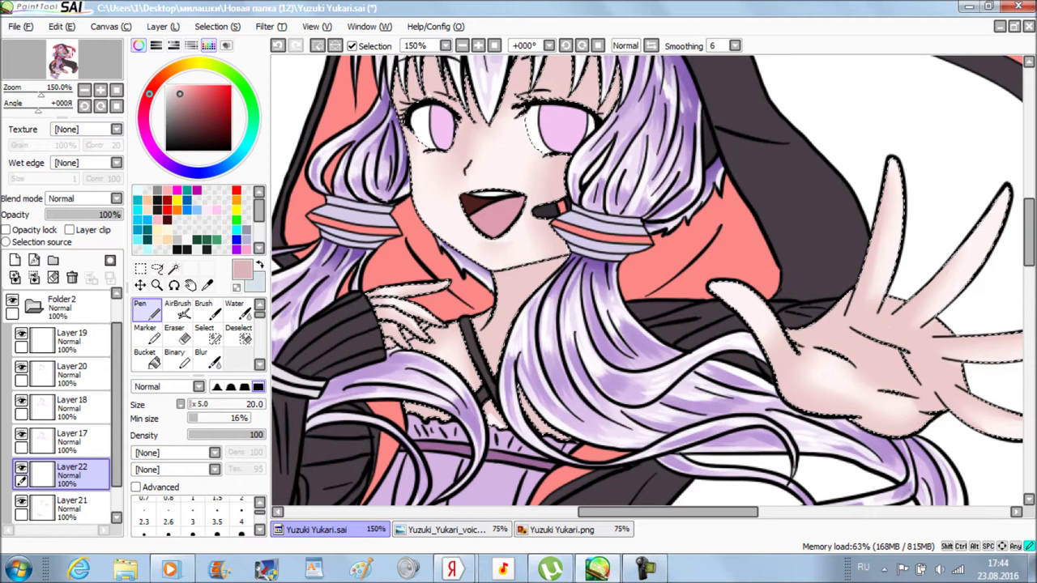
pyautogui.scroll(1, 486, 162)
pyautogui.moveTo(486, 162); pyautogui.dragTo(556, 312)
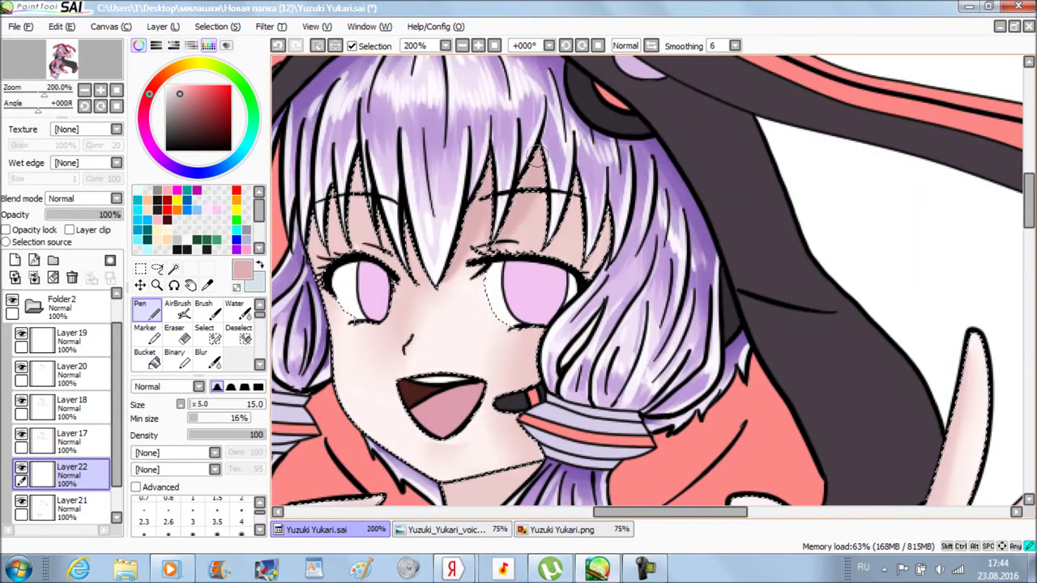
pyautogui.moveTo(421, 269); pyautogui.dragTo(437, 302)
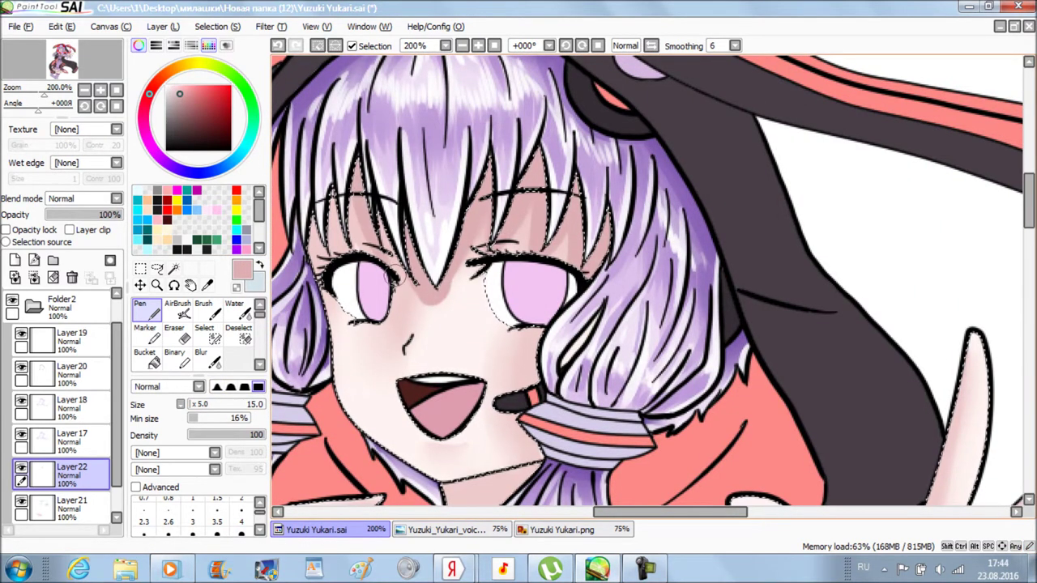
# Paint darker pink shadows on the neck and the outstretched palm with the Pen at size 15.
pyautogui.moveTo(518, 486); pyautogui.dragTo(518, 210)
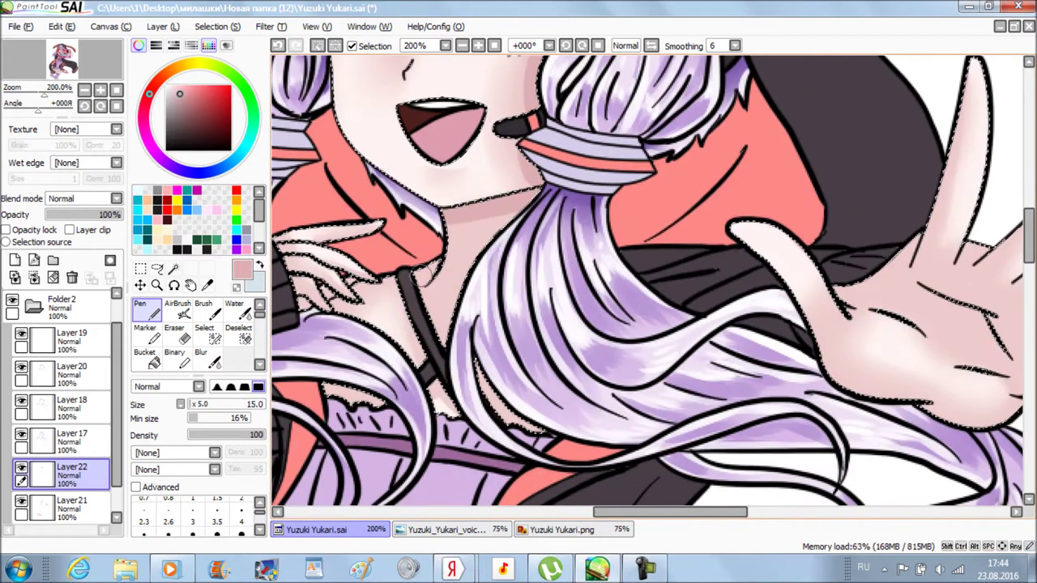
pyautogui.moveTo(334, 316)
pyautogui.mouseDown()
pyautogui.moveTo(451, 324)
pyautogui.moveTo(90, 324)
pyautogui.mouseUp()
pyautogui.moveTo(681, 231)
pyautogui.mouseDown()
pyautogui.moveTo(652, 275)
pyautogui.moveTo(716, 304)
pyautogui.mouseUp()
pyautogui.moveTo(717, 235); pyautogui.dragTo(834, 292)
pyautogui.moveTo(815, 350)
pyautogui.mouseDown()
pyautogui.moveTo(691, 324)
pyautogui.moveTo(757, 328)
pyautogui.mouseUp()
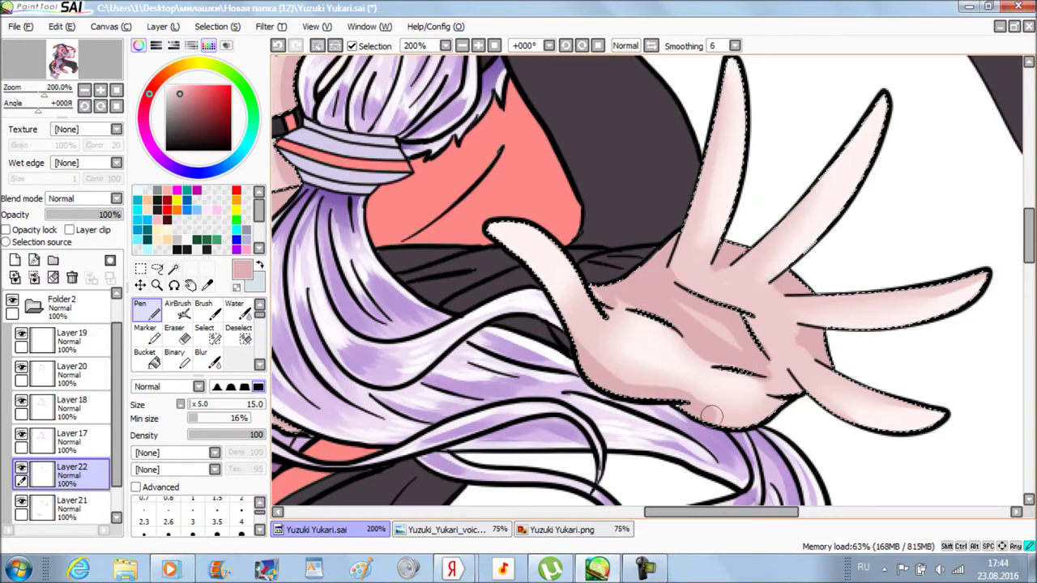
# Paint darker pink shadows along the upper thighs under the dress hem with the size 15 Pen.
pyautogui.moveTo(624, 405); pyautogui.dragTo(826, 409)
pyautogui.scroll(-3, 729, 388)
pyautogui.scroll(2, 567, 405)
pyautogui.moveTo(360, 174); pyautogui.dragTo(389, 187)
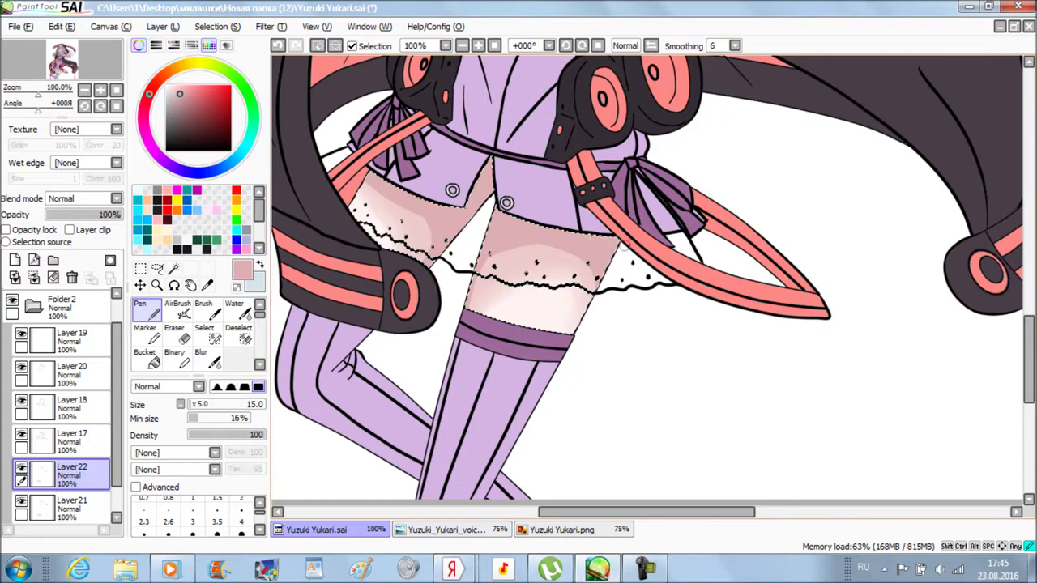
# Blend the darker pink shadows on the thighs, face, neck and palm on Layer22 with the Water brush at size 20.
pyautogui.press('w')
pyautogui.scroll(-3, 648, 283)
pyautogui.scroll(3, 648, 283)
pyautogui.press('[')
pyautogui.press('[')
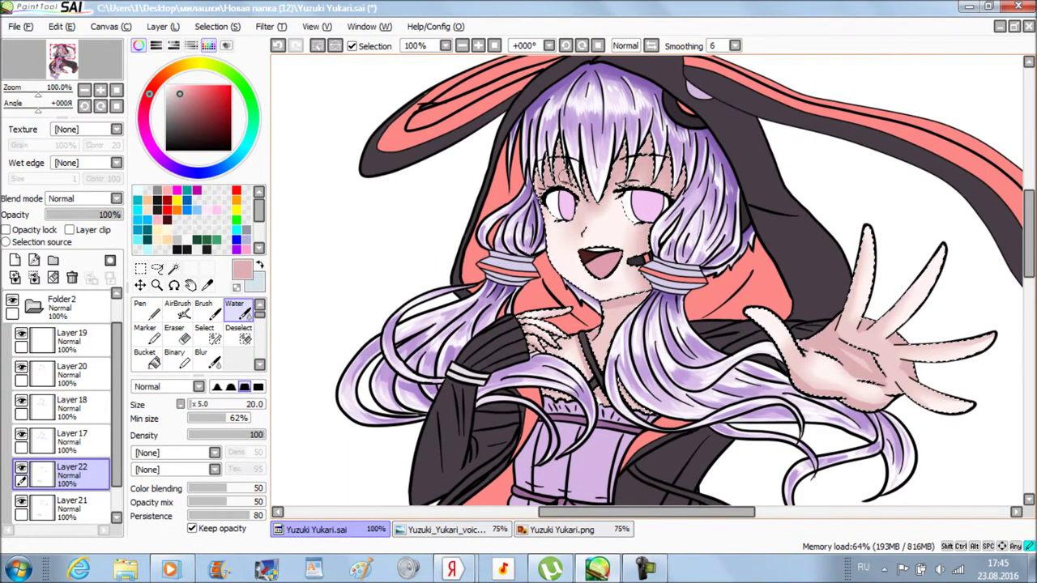
pyautogui.scroll(1, 652, 280)
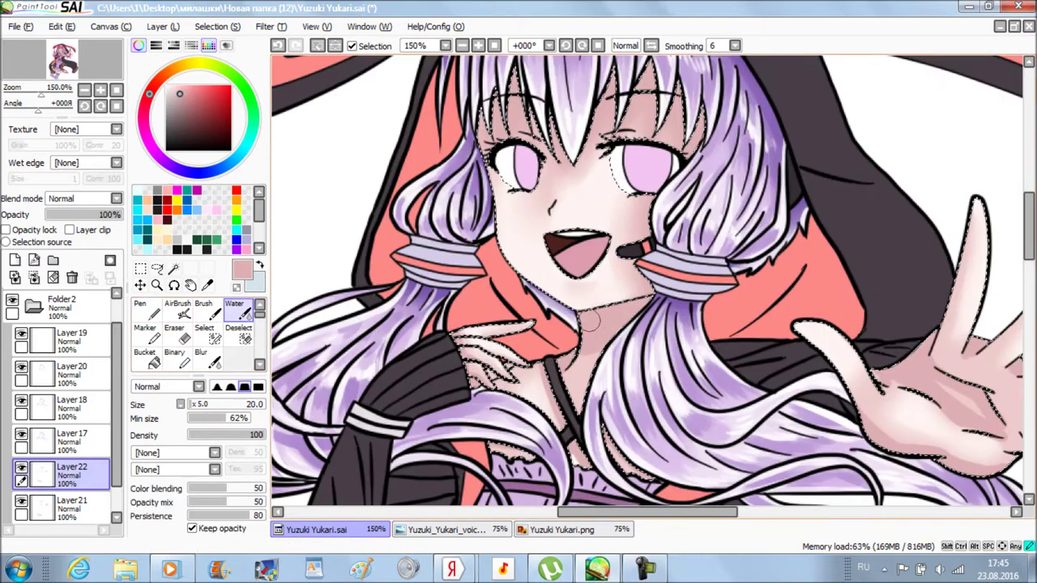
pyautogui.hscroll(3, 693, 387)
pyautogui.scroll(-1, 619, 393)
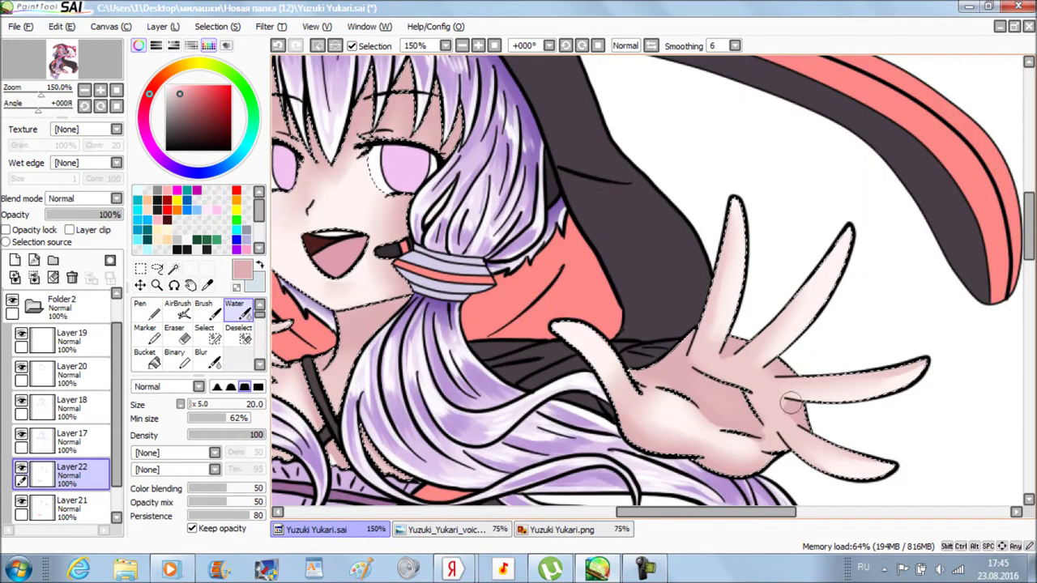
pyautogui.scroll(-1, 619, 393)
pyautogui.scroll(3, 619, 393)
pyautogui.scroll(2, 437, 405)
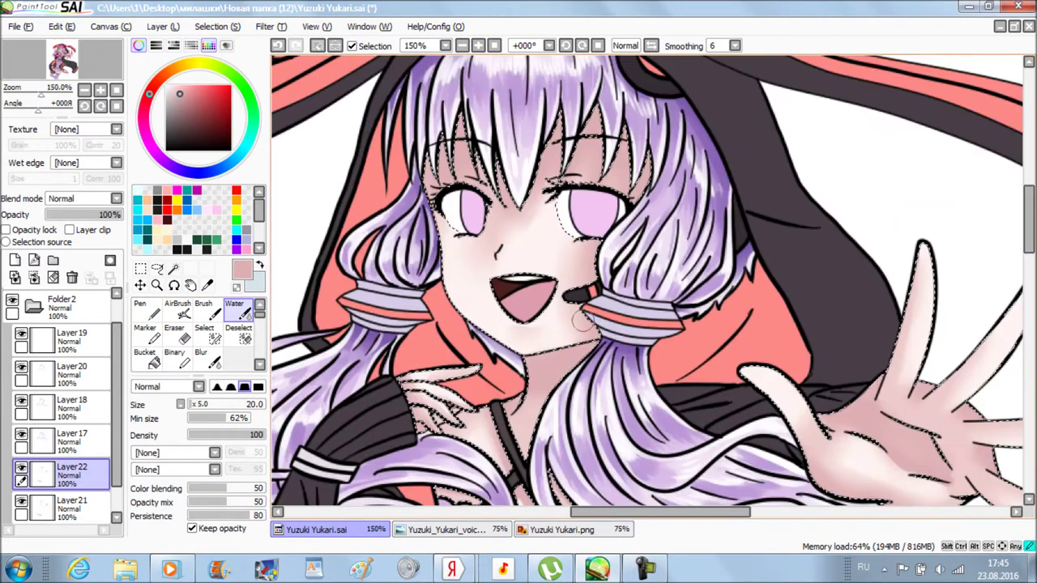
# Switch to a darker dusty pink and paint deeper skin shadows under the bangs with the Pen at size 15.
pyautogui.press('n')
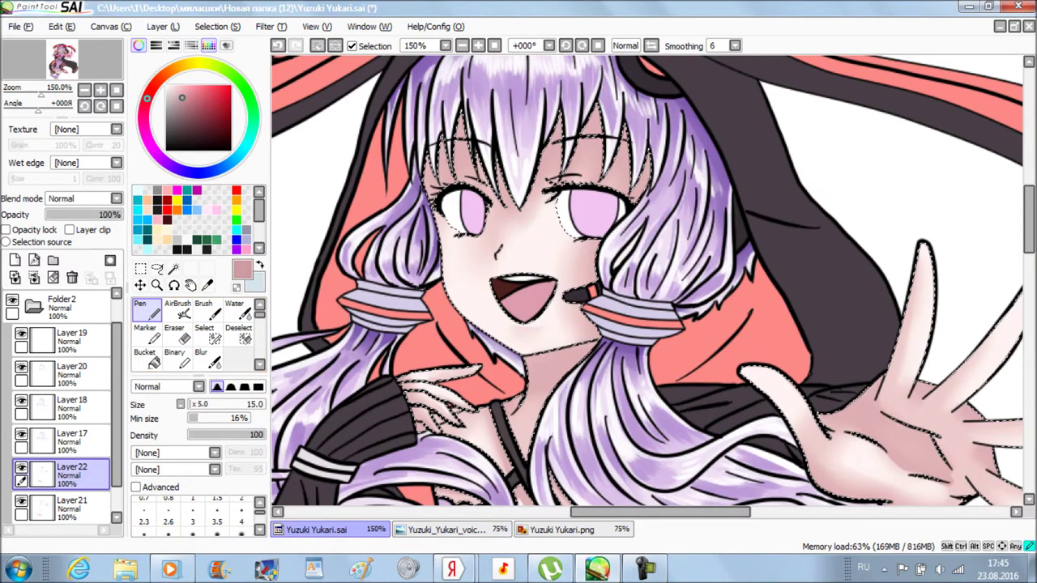
pyautogui.scroll(1, 937, 189)
pyautogui.scroll(2, 937, 189)
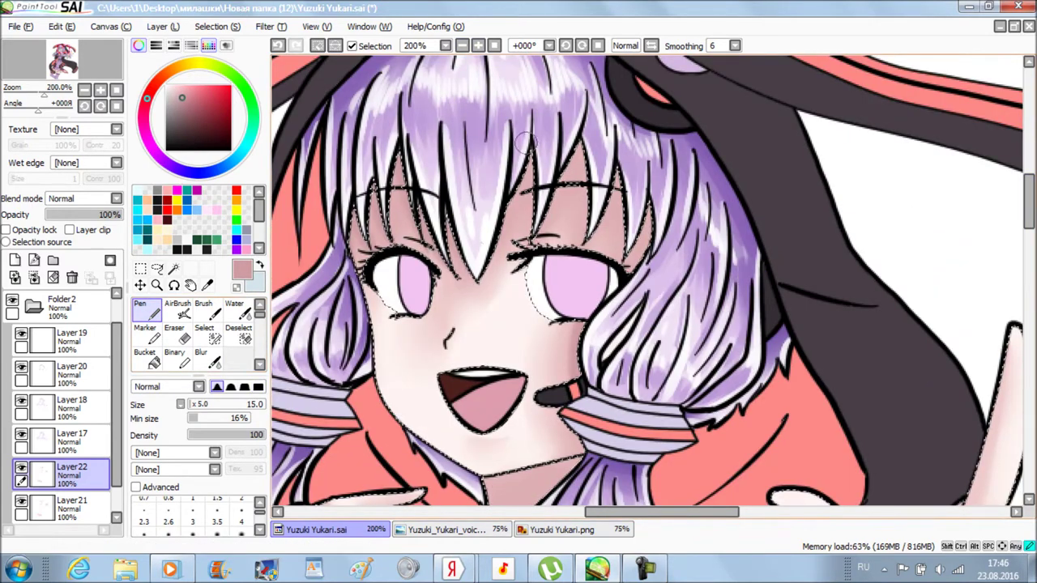
# Deepen the shadows in the palm's center with the size 15 Pen, cleaning them with the size 5 Eraser and blending with Water.
pyautogui.scroll(-3, 951, 207)
pyautogui.scroll(-2, 951, 208)
pyautogui.hscroll(3, 699, 280)
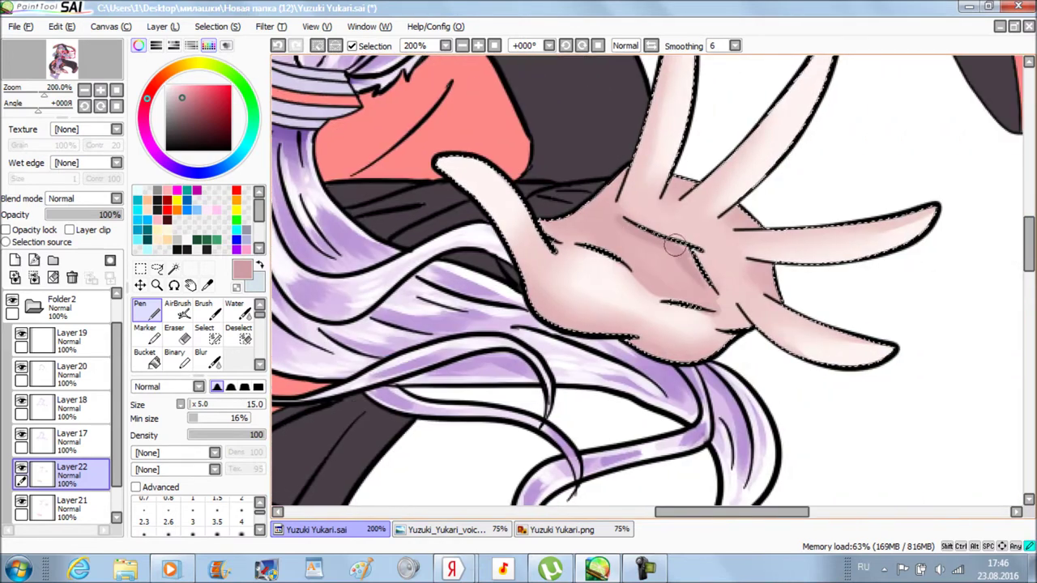
pyautogui.press('w')
pyautogui.press('e')
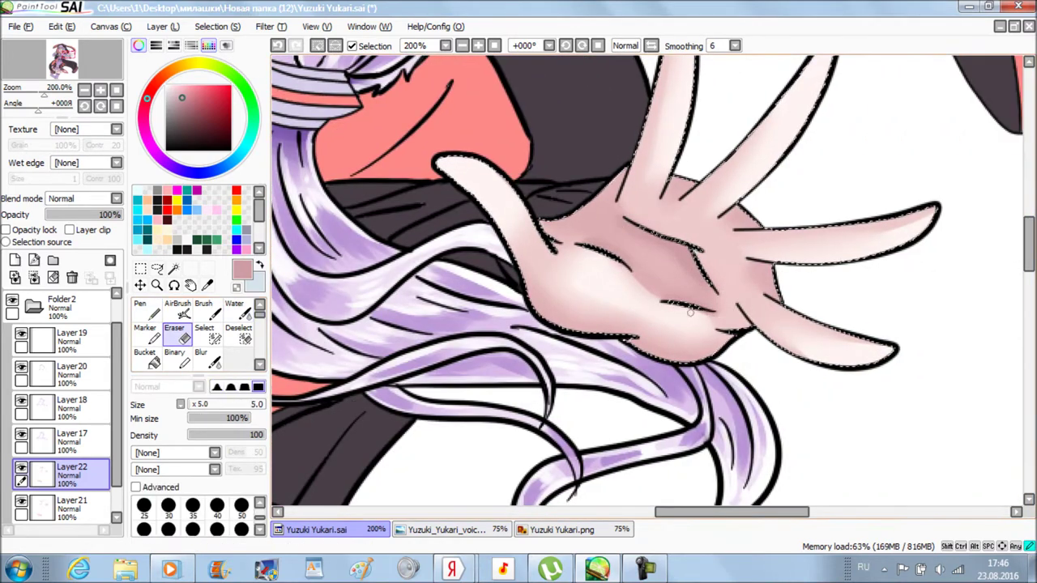
pyautogui.press('n')
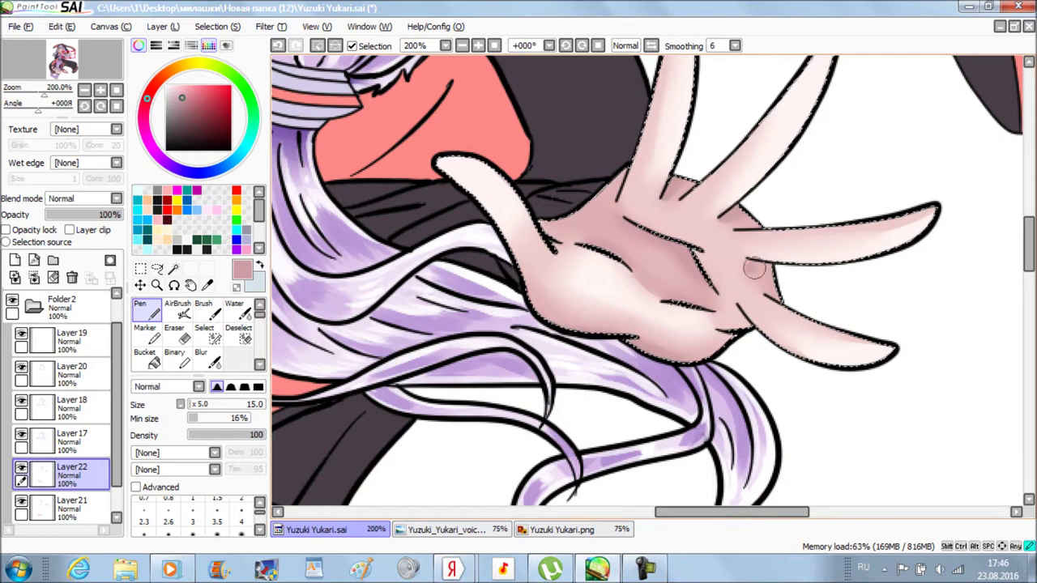
pyautogui.press('w')
pyautogui.press('n')
# Paint deeper dusty-pink shadows at the top of both thighs along the dress hem with the size 15 Pen.
pyautogui.scroll(-4, 683, 203)
pyautogui.scroll(2, 506, 269)
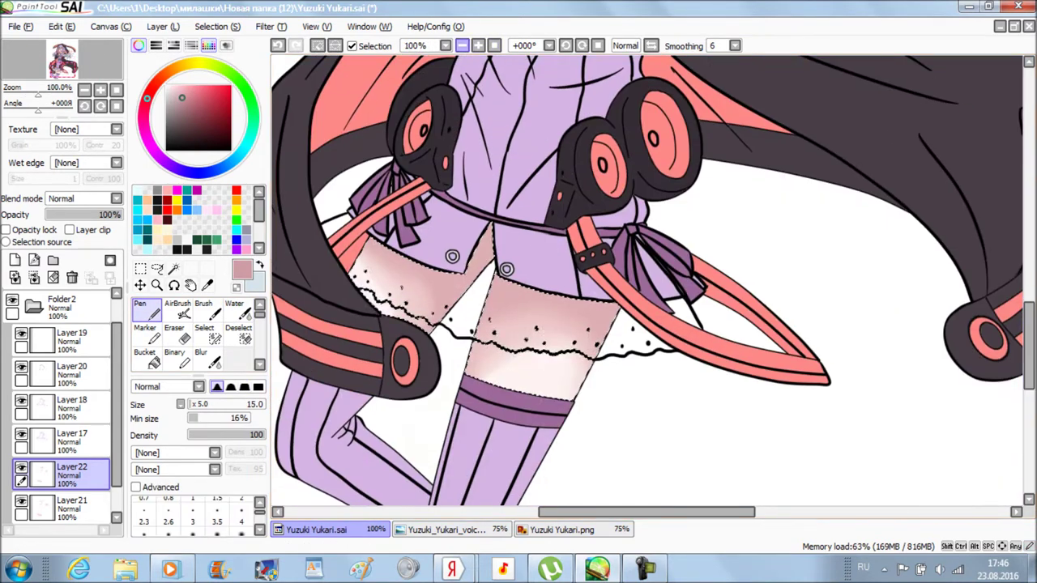
pyautogui.scroll(1, 506, 269)
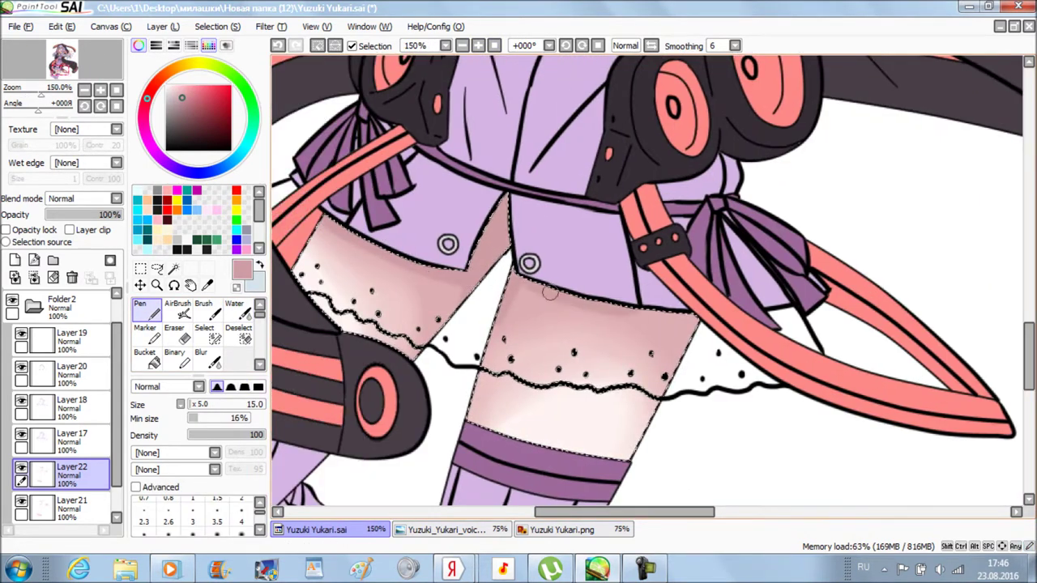
pyautogui.scroll(-3, 506, 269)
pyautogui.scroll(1, 507, 269)
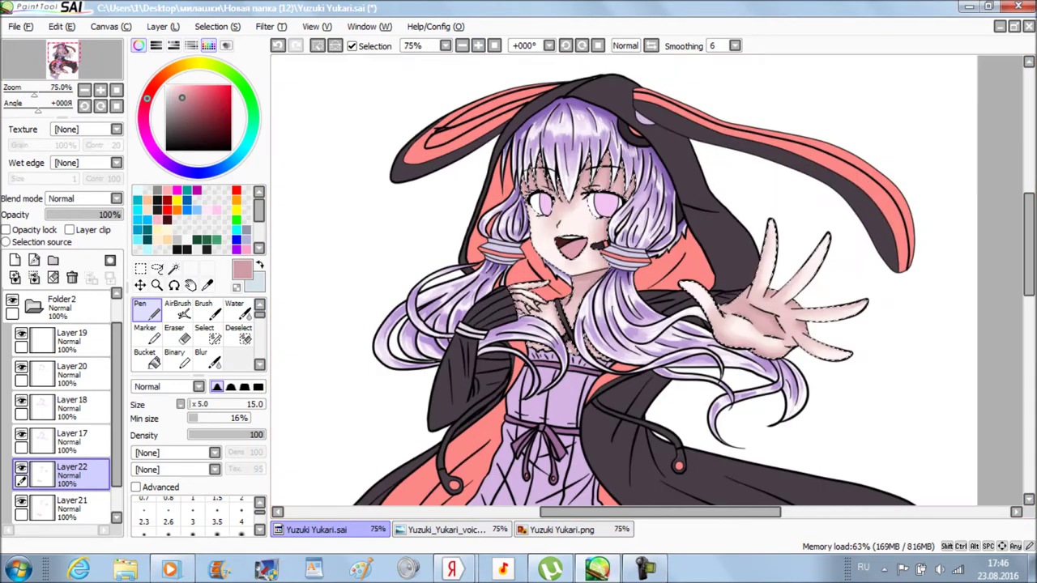
# Adjust Layer22's Hue/Saturation to saturation +3 and luminescence +12, and add a new layer above it.
pyautogui.hotkey('ctrl', 'u')
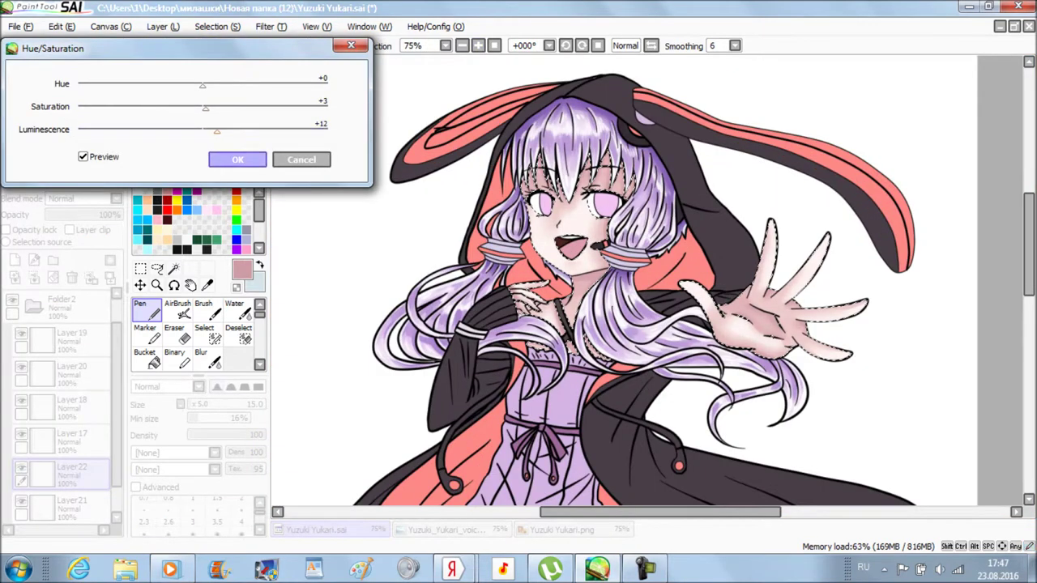
pyautogui.press('Return')
pyautogui.scroll(-1, 506, 269)
pyautogui.scroll(3, 506, 269)
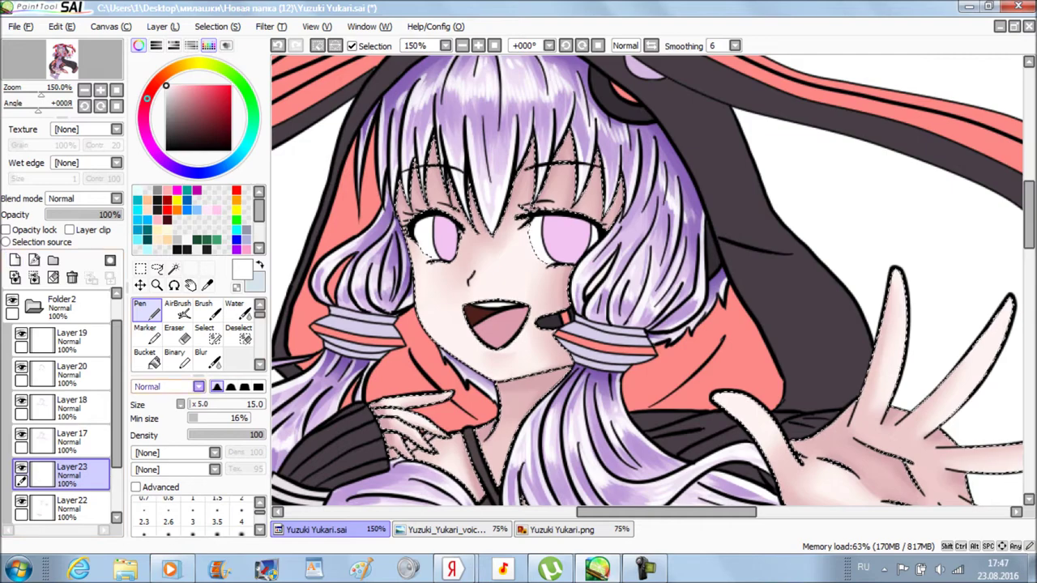
# Paint white edge highlights on the jawline, neck, fingers and outstretched hand on Layer23 with the Pen at size 5.
pyautogui.scroll(2, 628, 349)
pyautogui.press('[')
pyautogui.press('[')
pyautogui.press('[')
pyautogui.moveTo(627, 349); pyautogui.dragTo(628, 115)
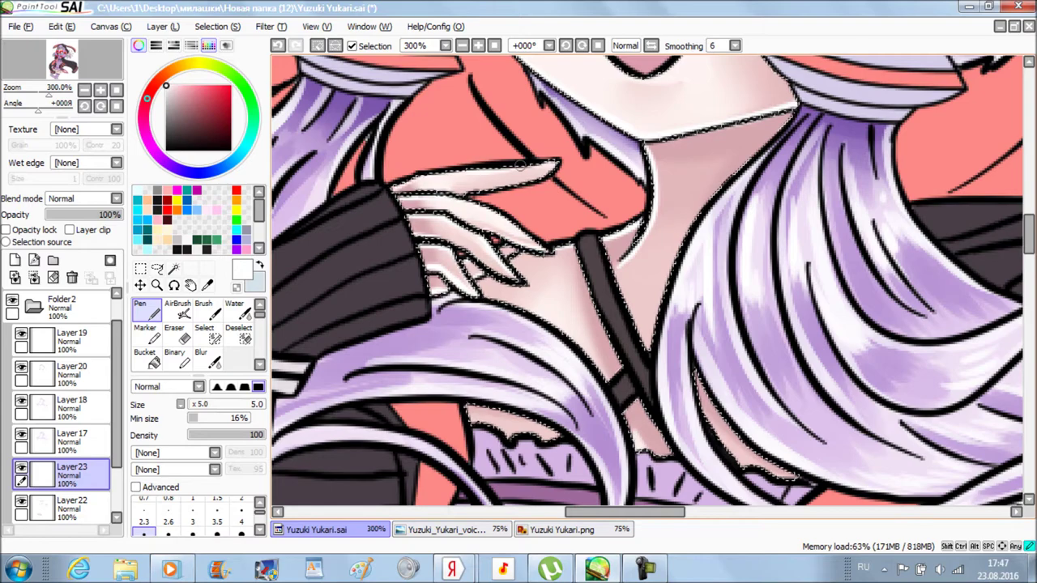
pyautogui.moveTo(1004, 389); pyautogui.dragTo(373, 389)
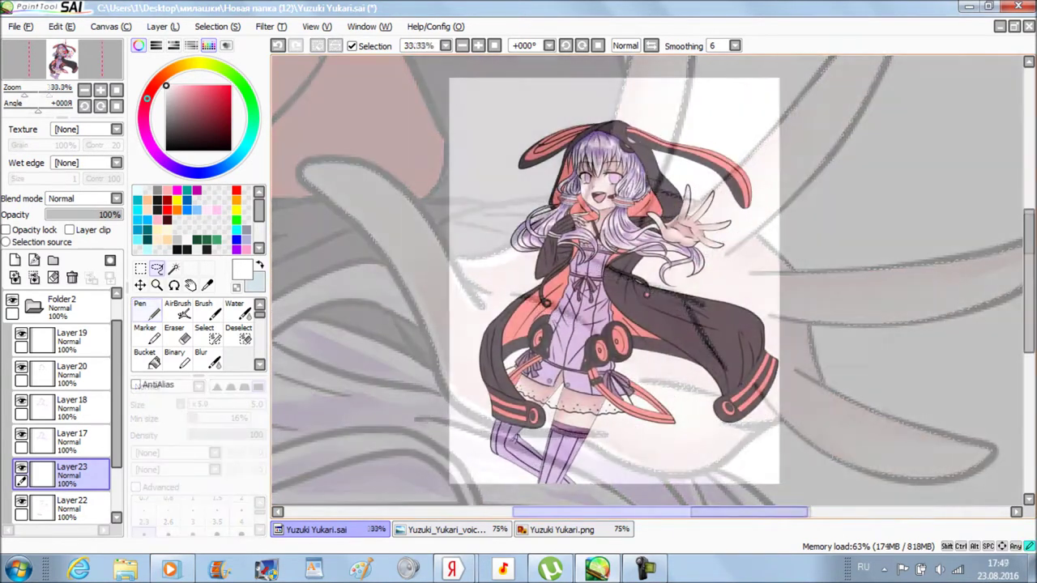
# Make Layer21 active and select the light lavender parts of both hair ties with the Magic Wand.
pyautogui.click(71, 474)
pyautogui.scroll(4, 599, 202)
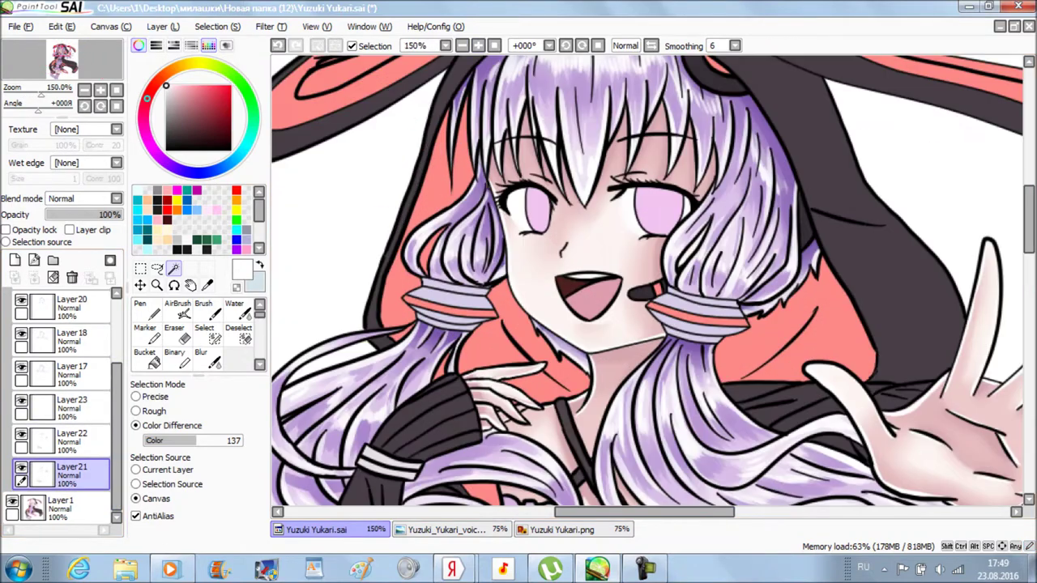
pyautogui.click(12, 503)
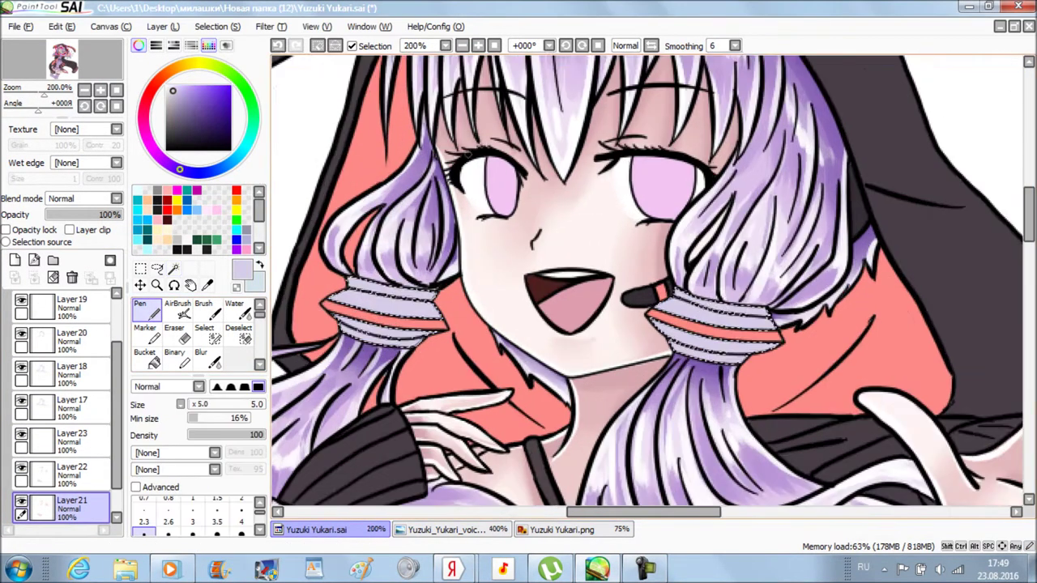
# Paint greyish-lavender shadows on both hair ties on Layer21 with the size 5 Pen and blend them with Water at size 15.
pyautogui.hscroll(-2, 648, 284)
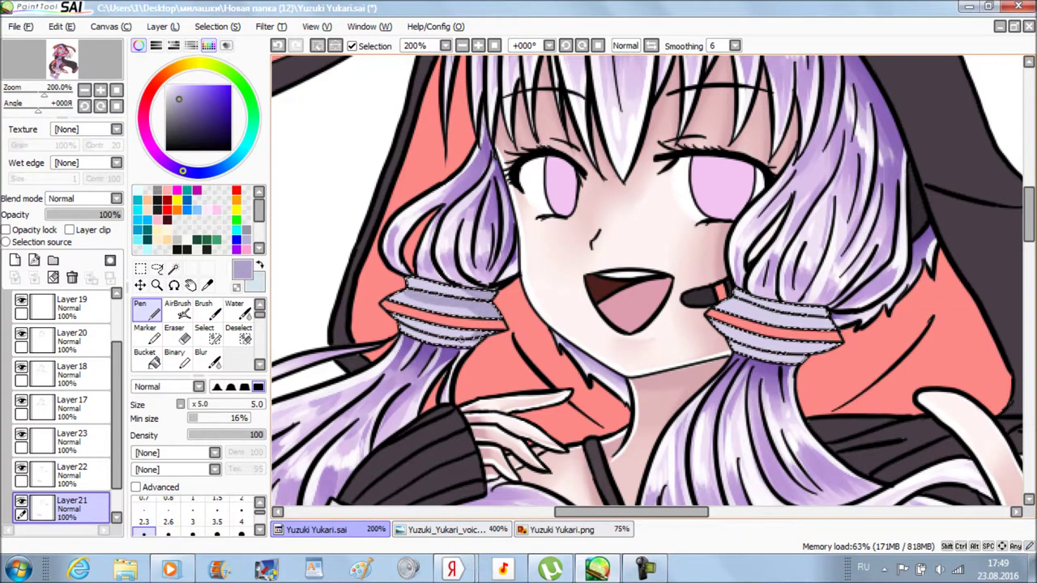
pyautogui.hscroll(3, 657, 278)
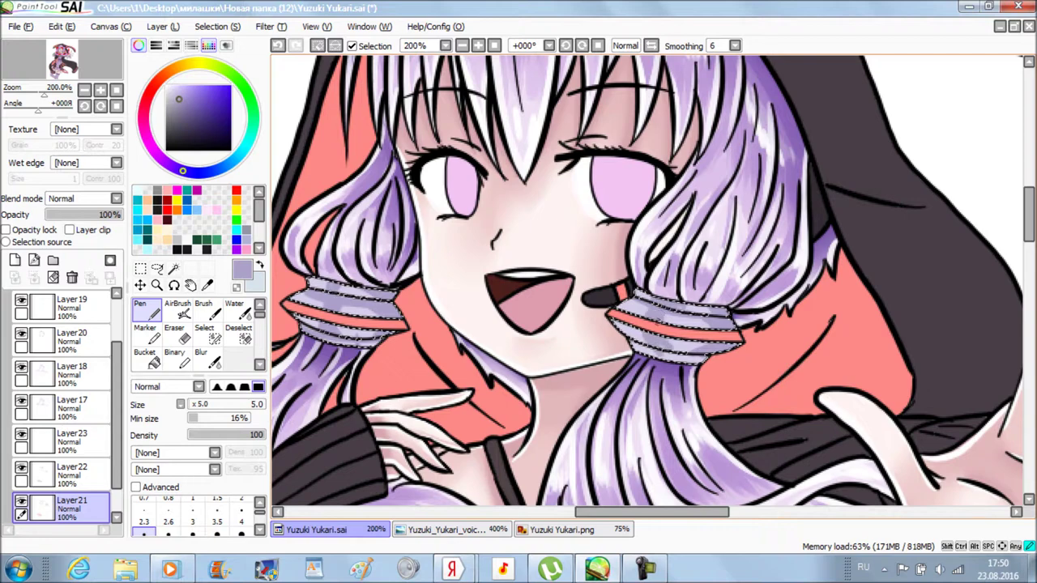
pyautogui.press('w')
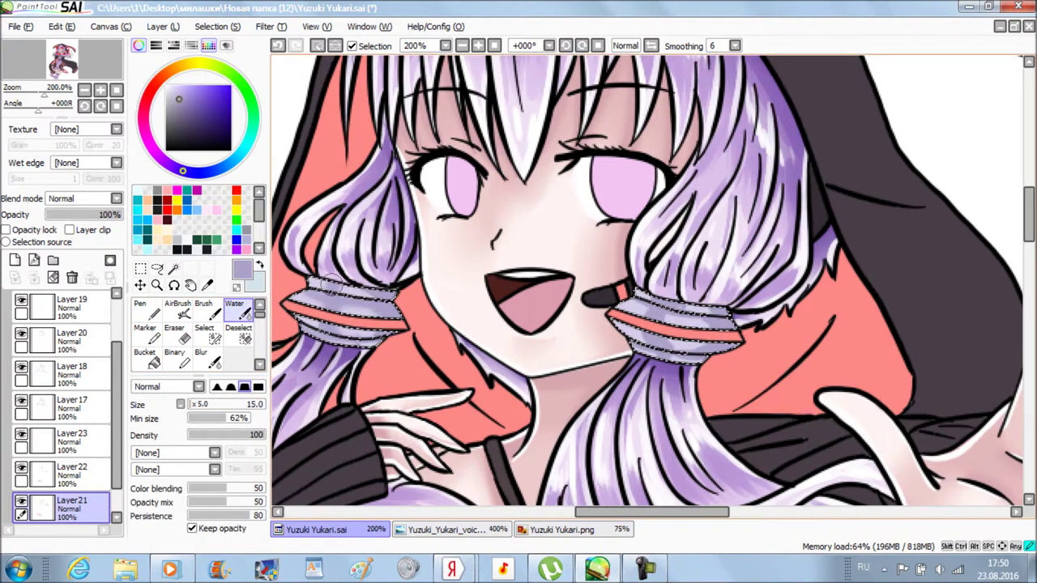
pyautogui.hscroll(-3, 683, 349)
# Add darker purple shadows to both hair ties on Layer22 with the size 5 Pen and blend them with the Water brush.
pyautogui.click(61, 473)
pyautogui.press('n')
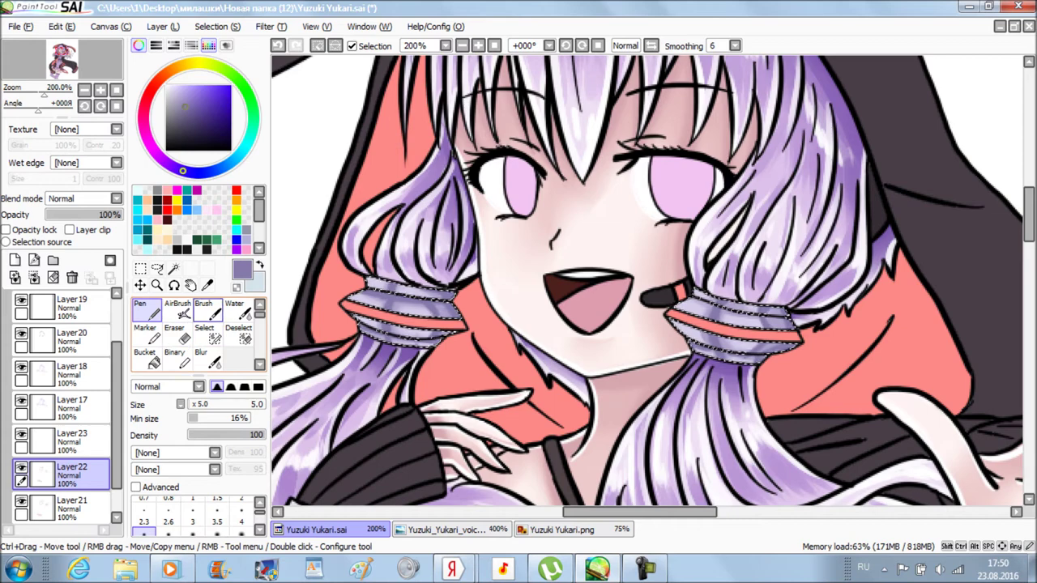
pyautogui.press('c')
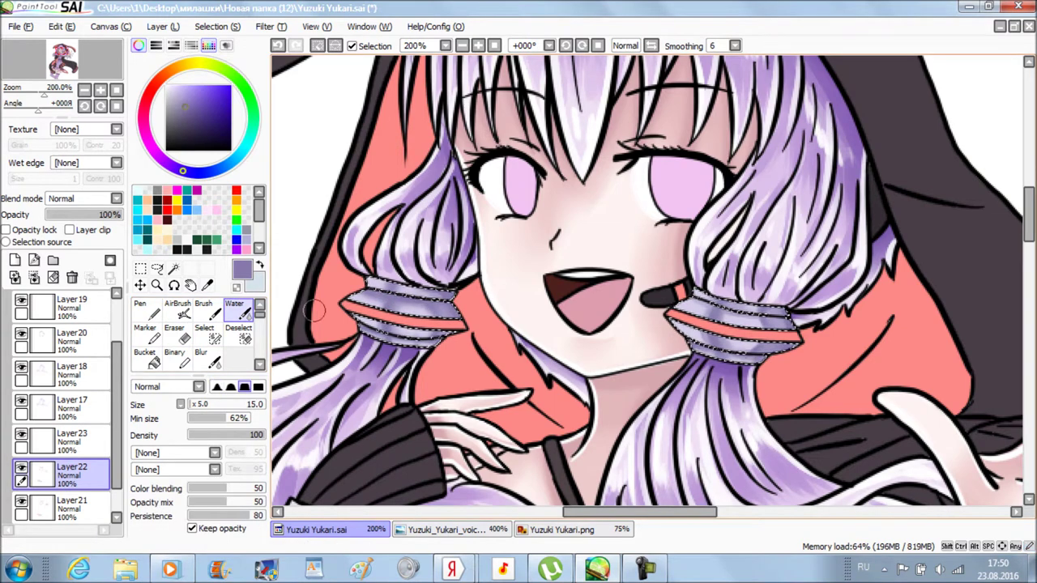
# Paint white highlights on both hair ties on Layer23 with the size 5 Pen and soften them with Water at size 10.
pyautogui.press('n')
pyautogui.click(61, 441)
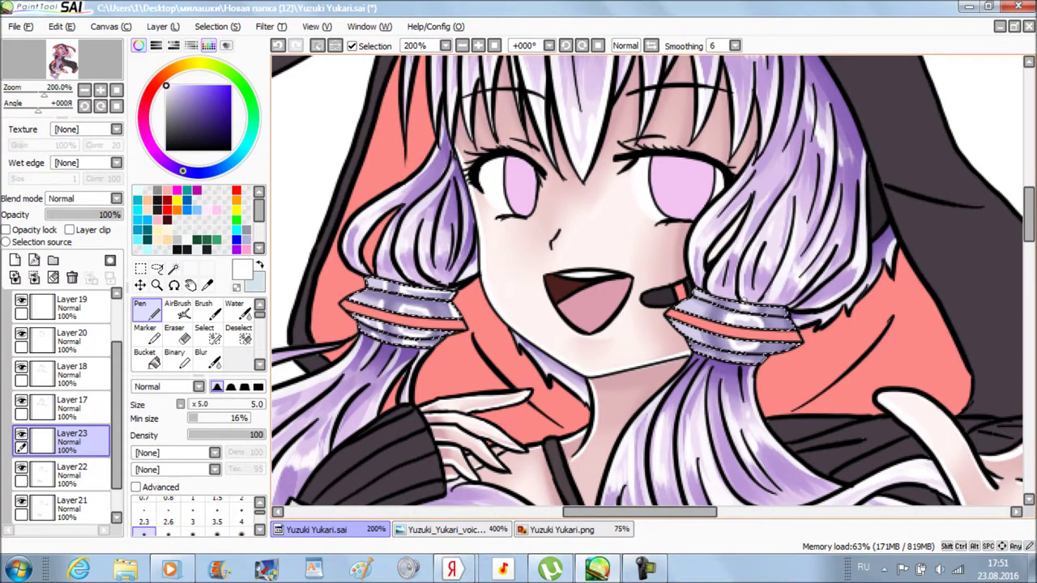
pyautogui.press('c')
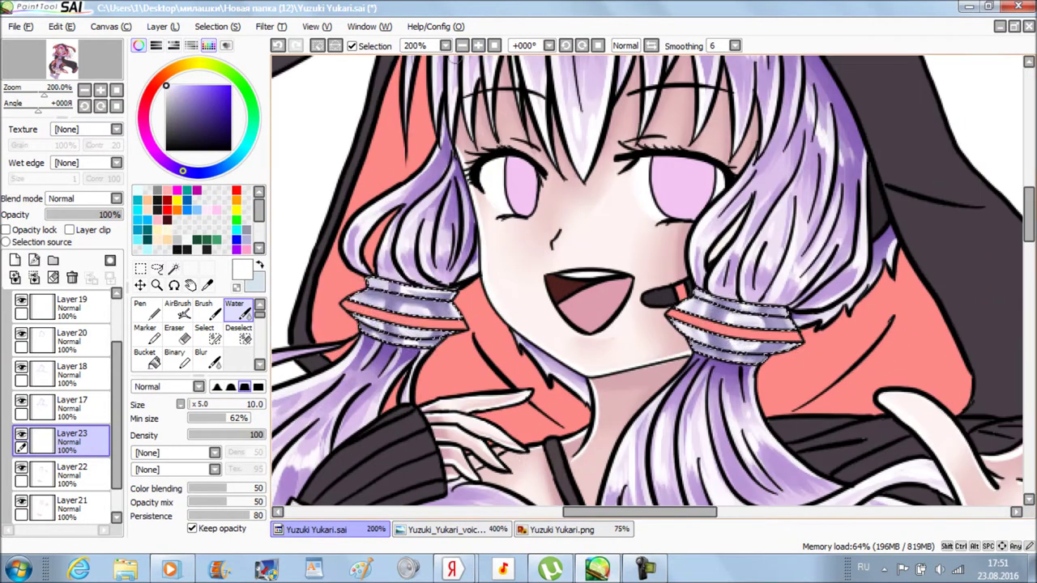
# Add crisp white edge highlights along the hair tie bands on Layer23 with the Pen at size 5.
pyautogui.press('n')
pyautogui.scroll(1, 648, 279)
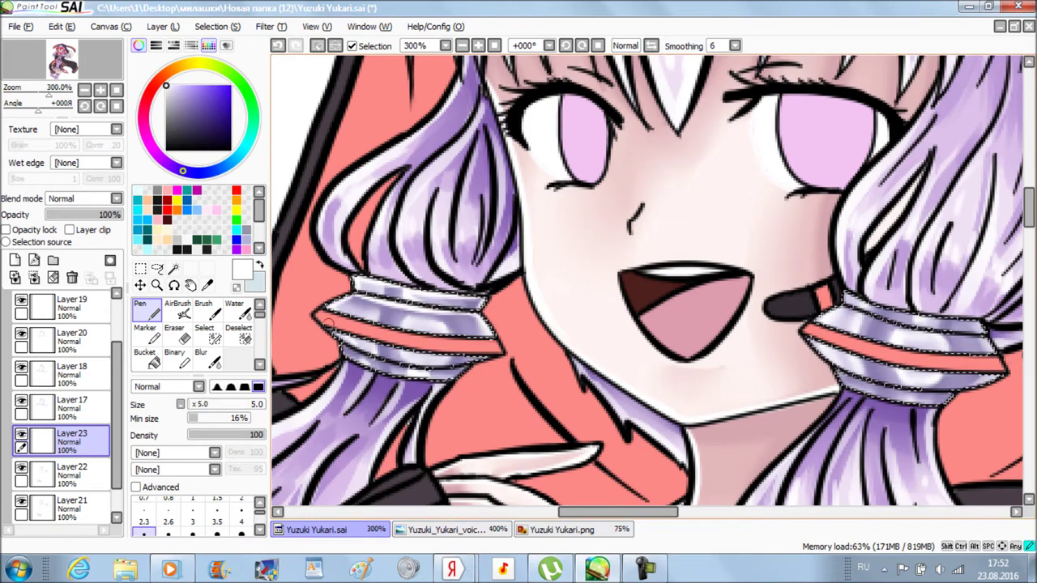
pyautogui.moveTo(979, 380); pyautogui.dragTo(671, 380)
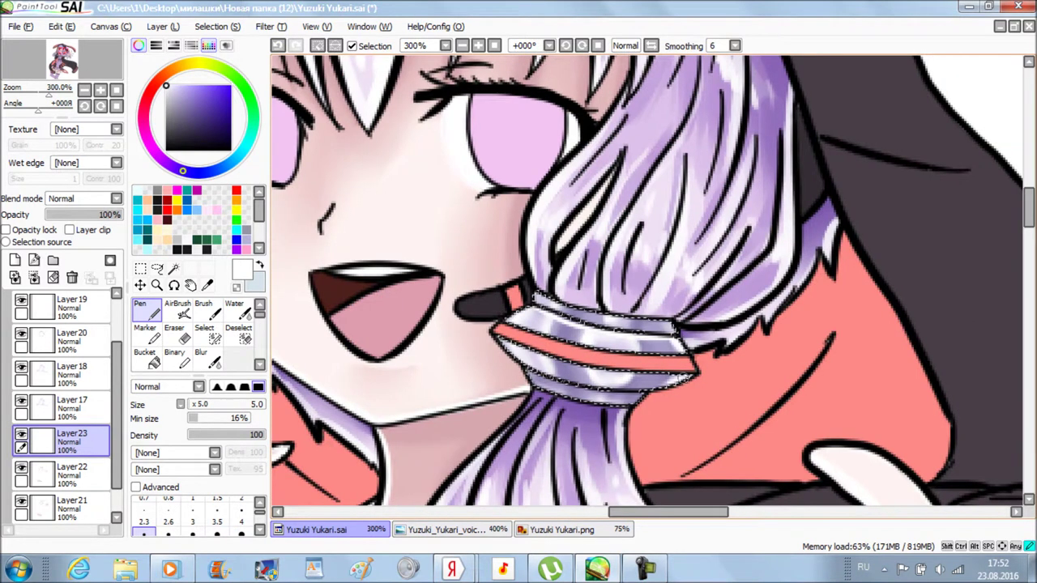
pyautogui.scroll(-2, 578, 381)
# Clear the hair tie selection and, with Layer1 hidden, select the dark parts of the hood and ears with the Magic Wand.
pyautogui.press('a')
pyautogui.press('w')
pyautogui.scroll(-2, 648, 283)
pyautogui.scroll(2, 648, 283)
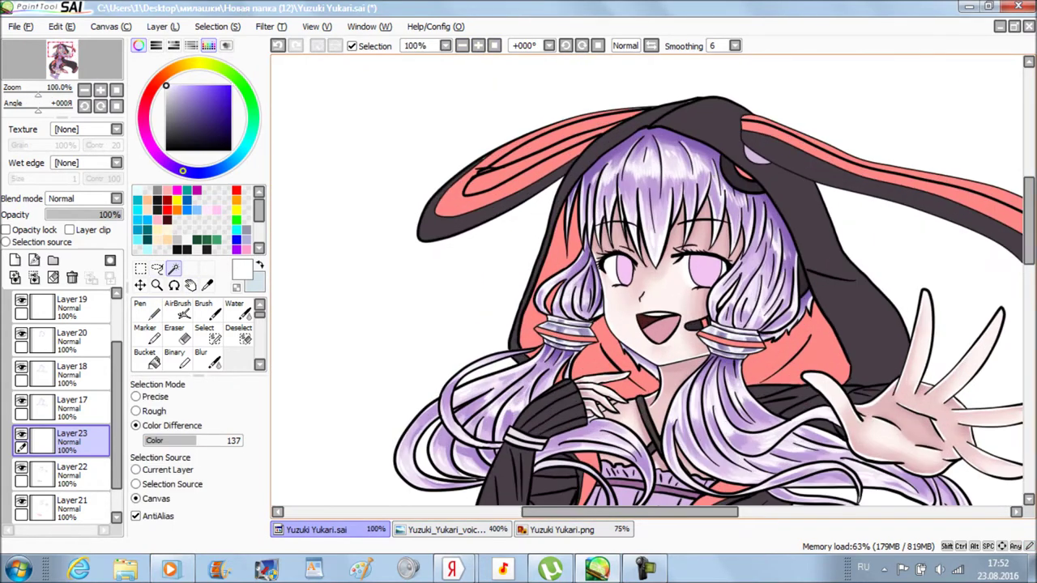
pyautogui.scroll(-1, 64, 405)
pyautogui.click(769, 313)
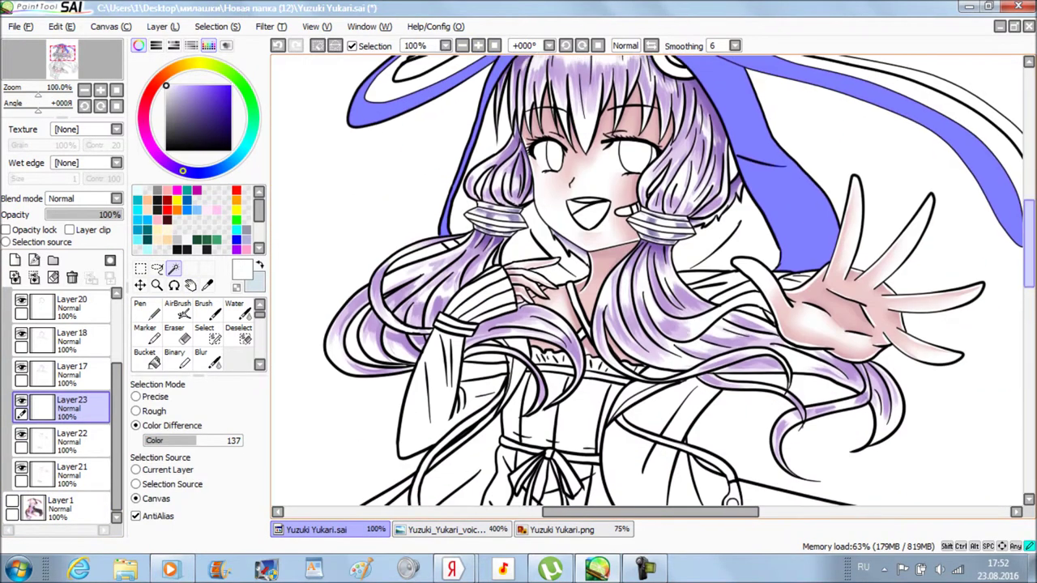
# Extend the Magic Wand selection to the sleeves, coat panels, drawstrings and dark cuff bands.
pyautogui.scroll(-3, 769, 312)
pyautogui.click(733, 287)
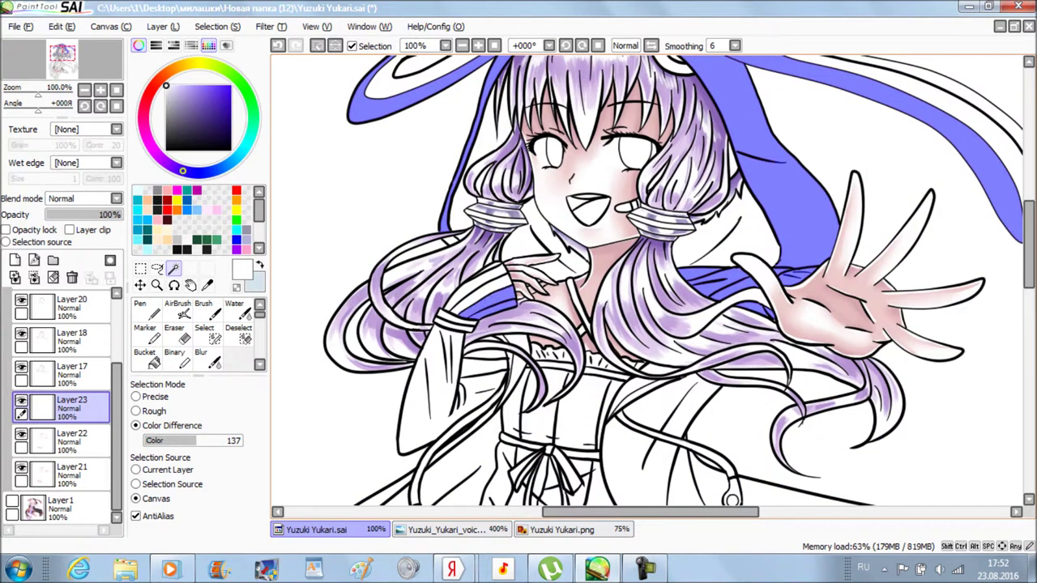
pyautogui.click(441, 389)
pyautogui.scroll(1, 648, 284)
pyautogui.scroll(-5, 647, 284)
pyautogui.click(348, 381)
pyautogui.hotkey('ctrl', '-')
pyautogui.hotkey('ctrl', '-')
pyautogui.hotkey('ctrl', '-')
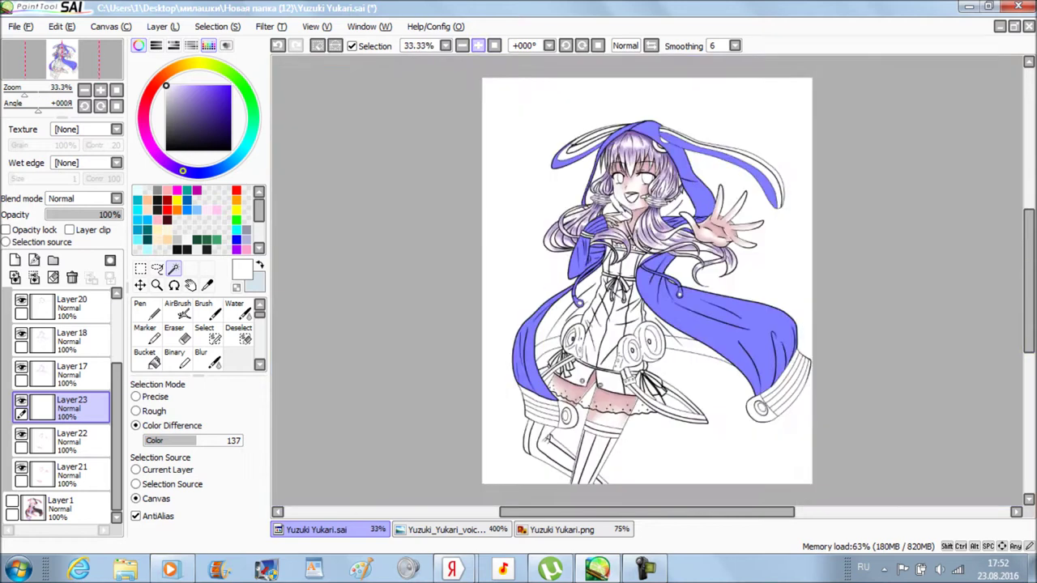
pyautogui.hotkey('ctrl', '+')
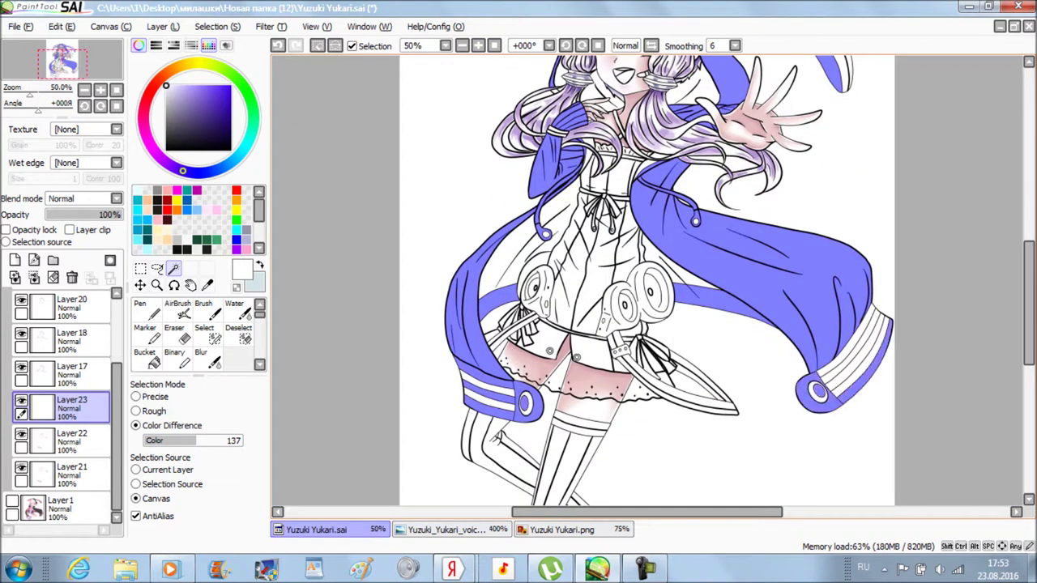
# Touch up missed spots in the coat selection with the Select tool at size 3 and show Layer1 again.
pyautogui.press('s')
pyautogui.hotkey('ctrl', '+')
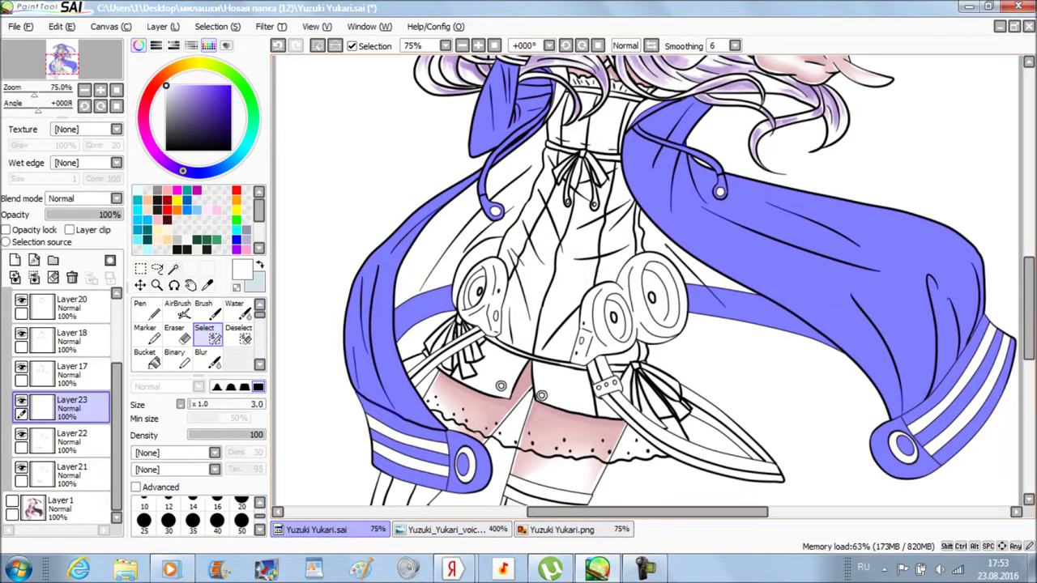
pyautogui.hscroll(3, 644, 287)
pyautogui.hotkey('ctrl', '+')
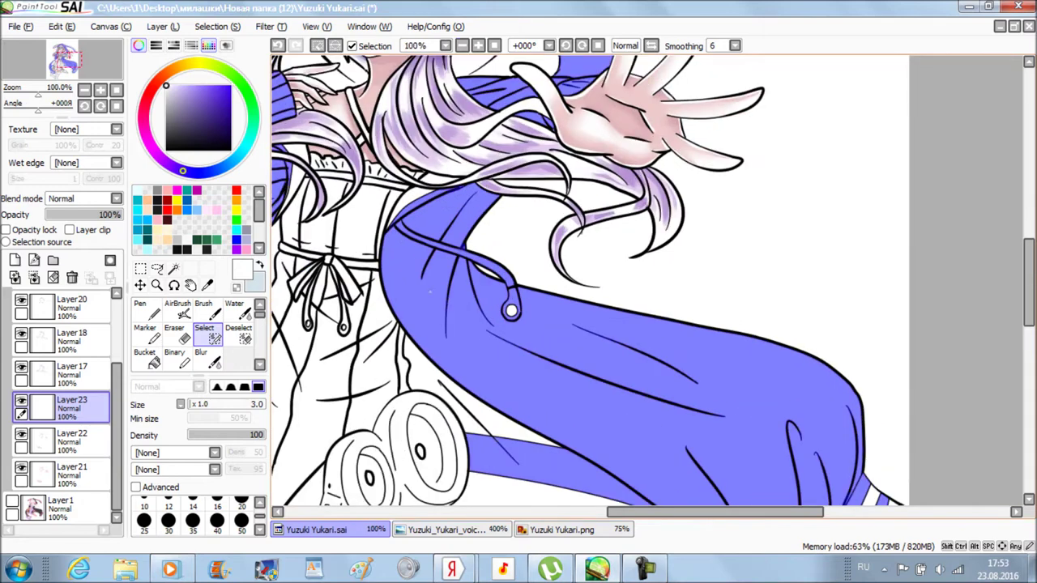
pyautogui.hscroll(-3, 647, 286)
pyautogui.scroll(5, 647, 287)
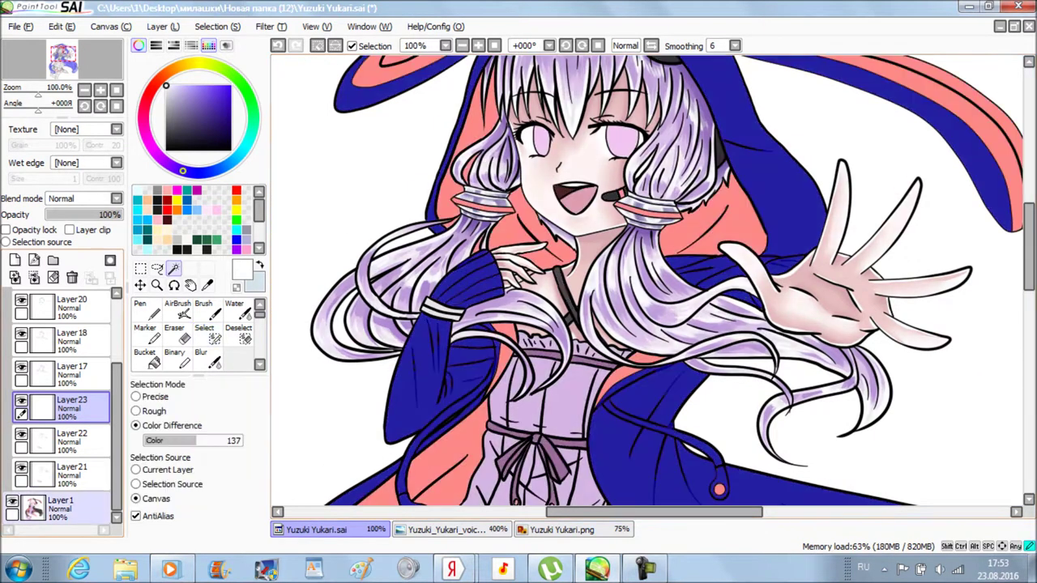
# Paint dark shadow shapes on the hood and its long ear on Layer21 with the Pen at size 20.
pyautogui.hotkey('ctrl', '-')
pyautogui.hotkey('ctrl', '-')
pyautogui.hotkey('ctrl', '-')
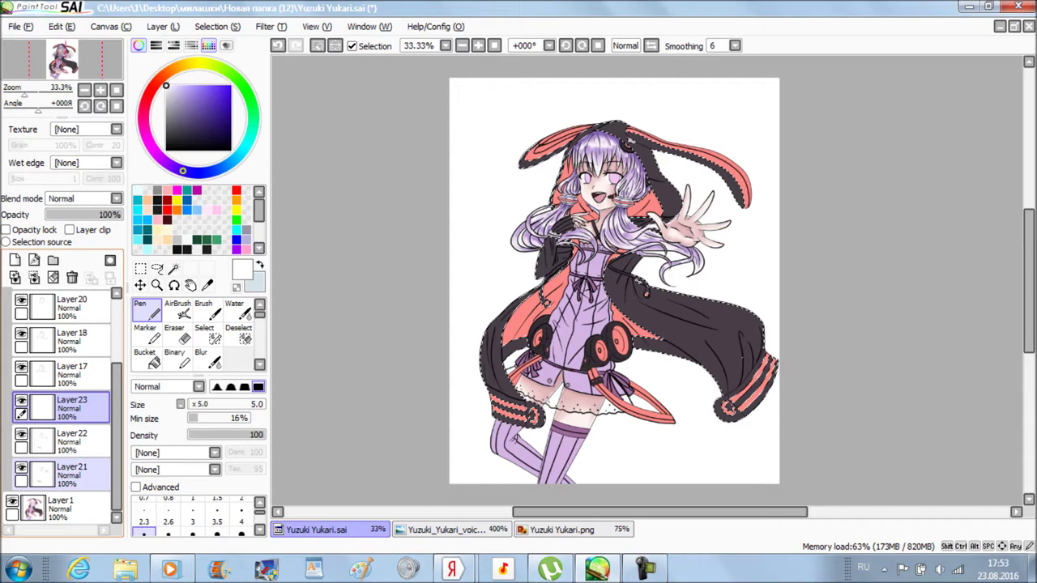
pyautogui.hotkey('ctrl', '+')
pyautogui.hotkey('ctrl', '+')
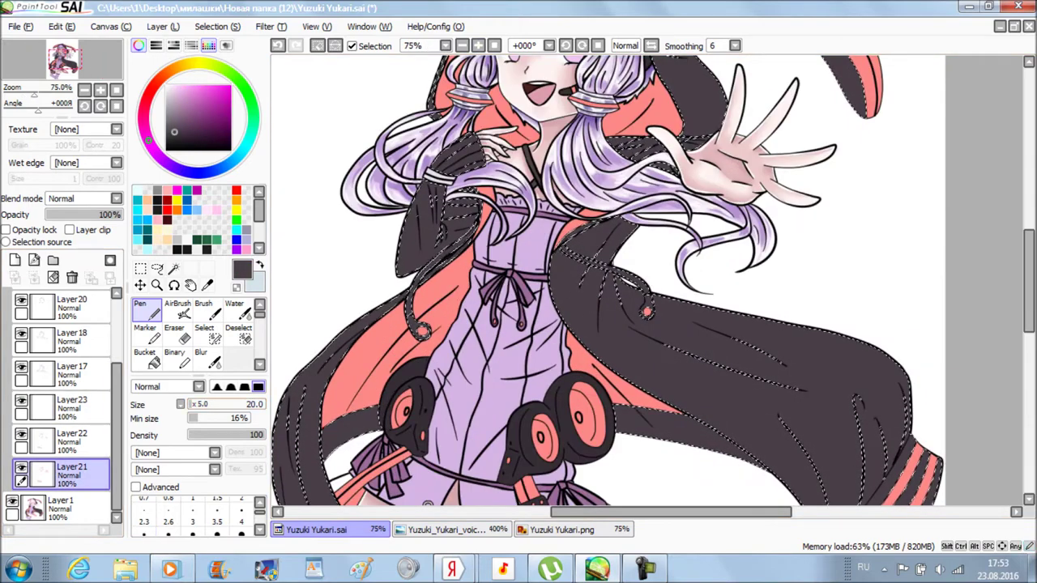
pyautogui.press(']')
pyautogui.scroll(3, 607, 281)
pyautogui.hotkey('ctrl', '+')
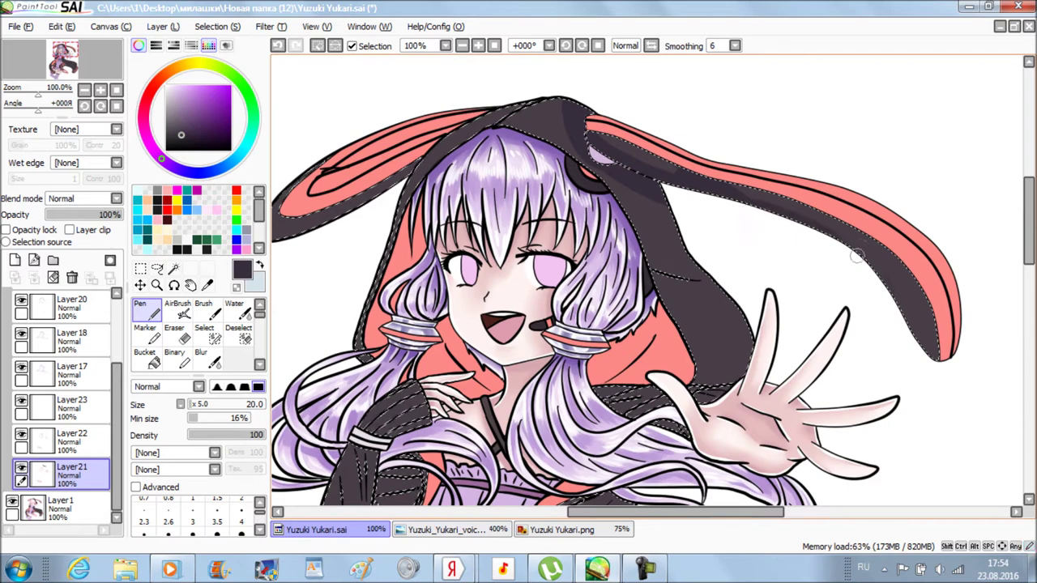
pyautogui.press('e')
pyautogui.press('n')
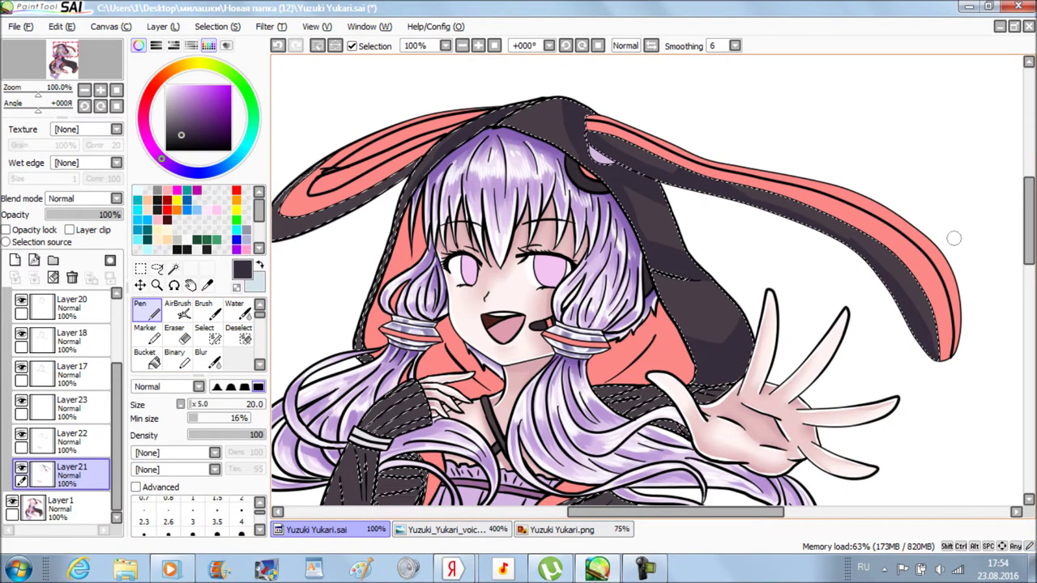
# Paint shadow folds on the bent arm's sleeve with the Pen at size 20, undoing a stray stroke and tidying with the Eraser at size 5.
pyautogui.moveTo(419, 343)
pyautogui.mouseDown()
pyautogui.moveTo(496, 376)
pyautogui.moveTo(495, 409)
pyautogui.moveTo(525, 285)
pyautogui.mouseUp()
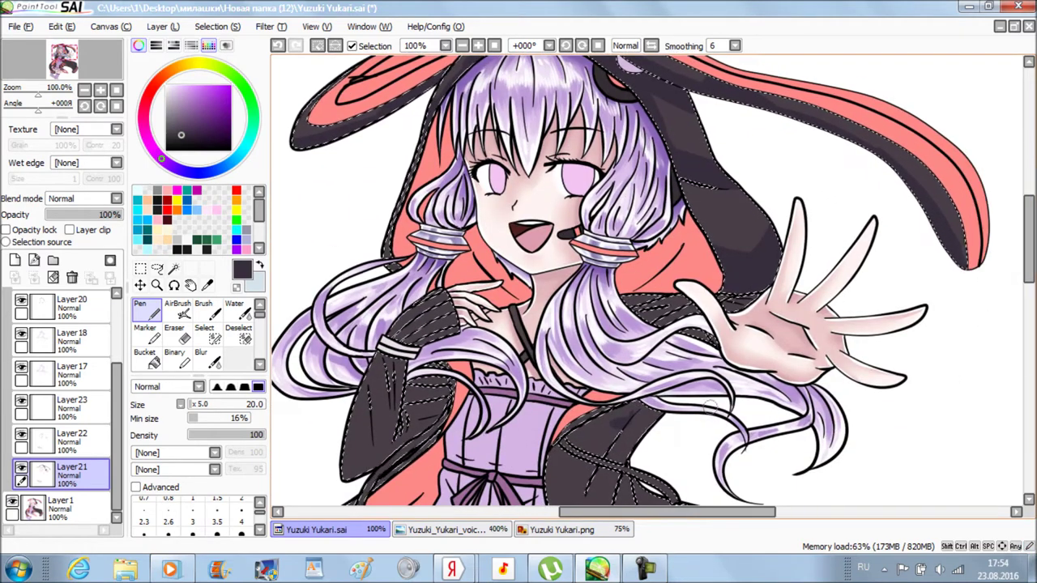
pyautogui.scroll(2, 790, 320)
pyautogui.moveTo(789, 316)
pyautogui.mouseDown()
pyautogui.moveTo(790, 155)
pyautogui.moveTo(864, 155)
pyautogui.moveTo(916, 187)
pyautogui.mouseUp()
pyautogui.press('e')
pyautogui.press('n')
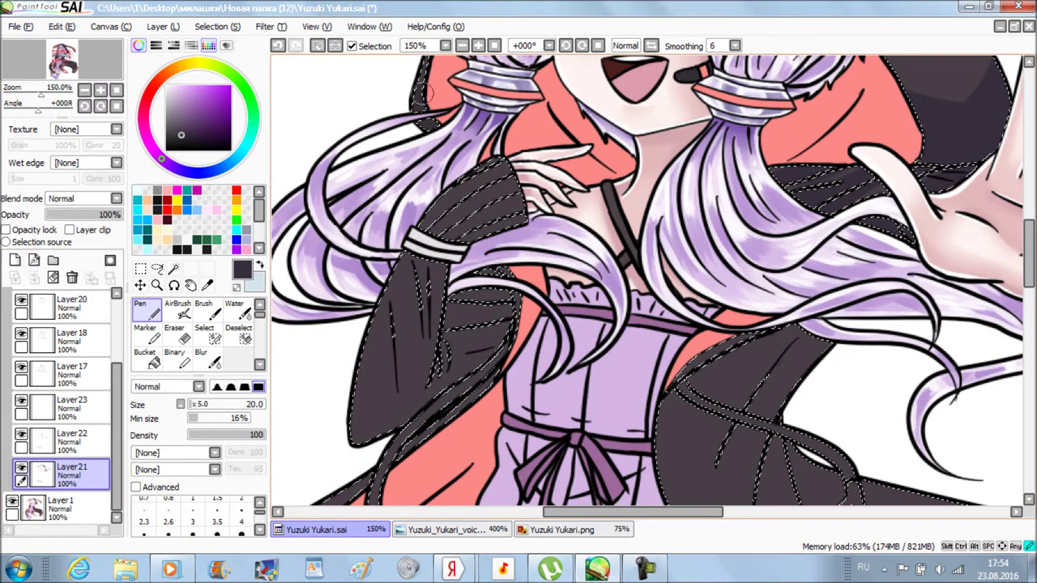
pyautogui.hotkey('ctrl', 'z')
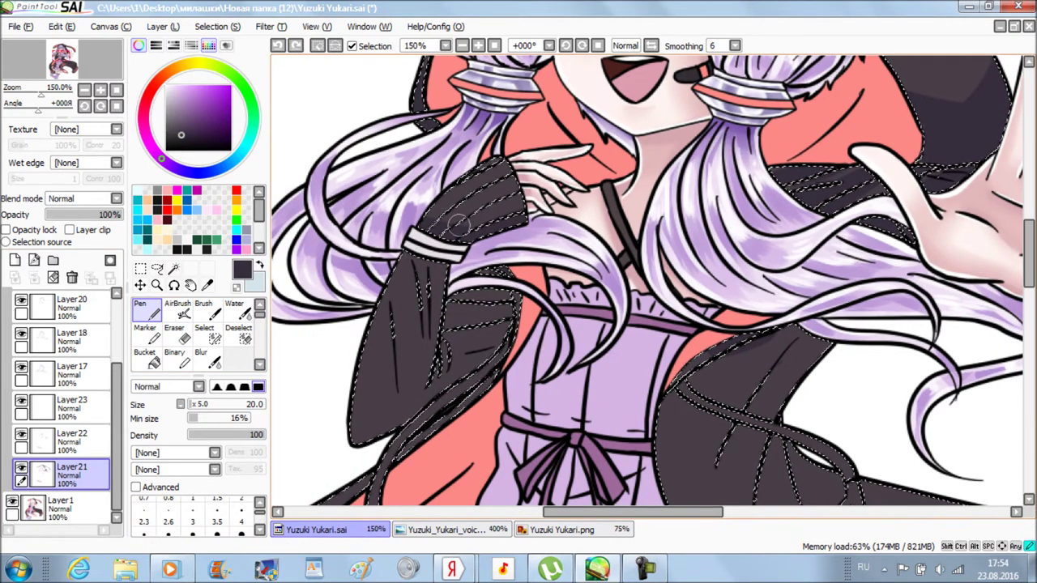
pyautogui.scroll(-2, 477, 170)
pyautogui.scroll(2, 477, 170)
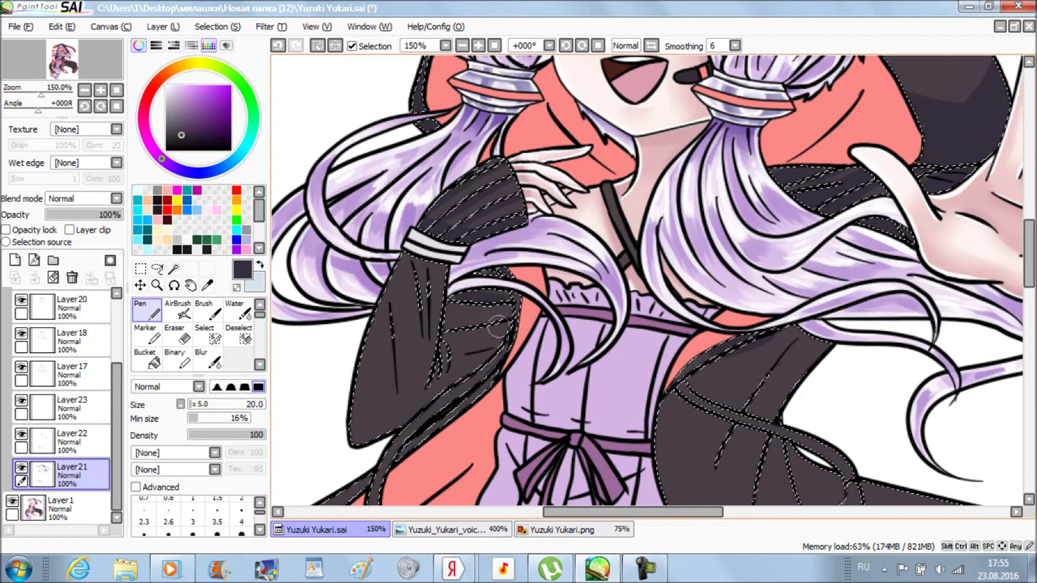
pyautogui.moveTo(459, 299)
pyautogui.mouseDown()
pyautogui.moveTo(460, 254)
pyautogui.moveTo(486, 219)
pyautogui.moveTo(423, 296)
pyautogui.mouseUp()
pyautogui.moveTo(446, 172)
pyautogui.mouseDown()
pyautogui.moveTo(435, 219)
pyautogui.moveTo(399, 189)
pyautogui.moveTo(425, 302)
pyautogui.moveTo(382, 220)
pyautogui.moveTo(368, 235)
pyautogui.moveTo(389, 328)
pyautogui.mouseUp()
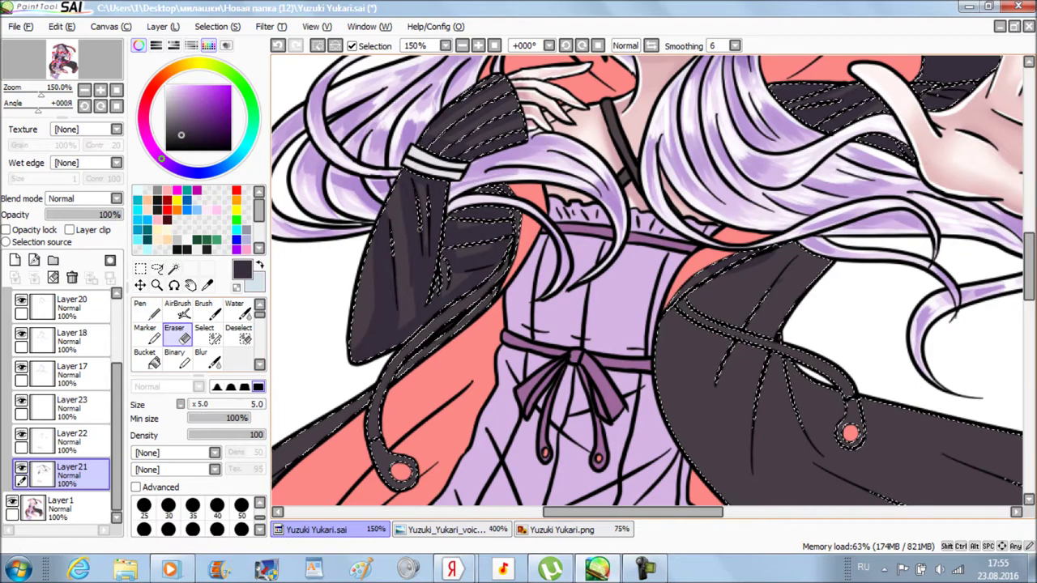
# Shade the drawstring areas and the folds of the billowing coat panel beneath the outstretched hand with the Pen.
pyautogui.scroll(-1, 364, 300)
pyautogui.scroll(1, 596, 373)
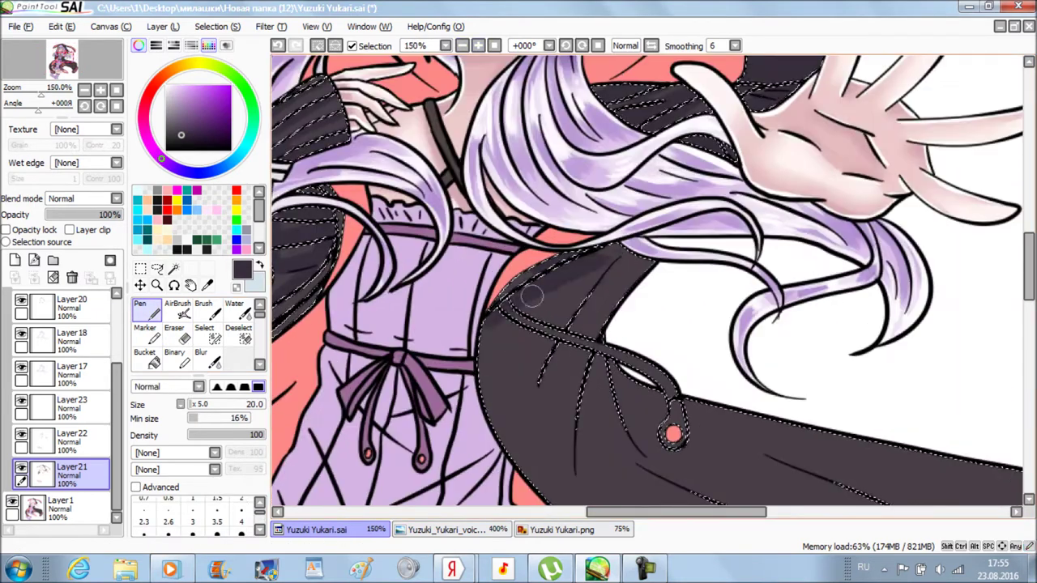
pyautogui.scroll(-1, 648, 280)
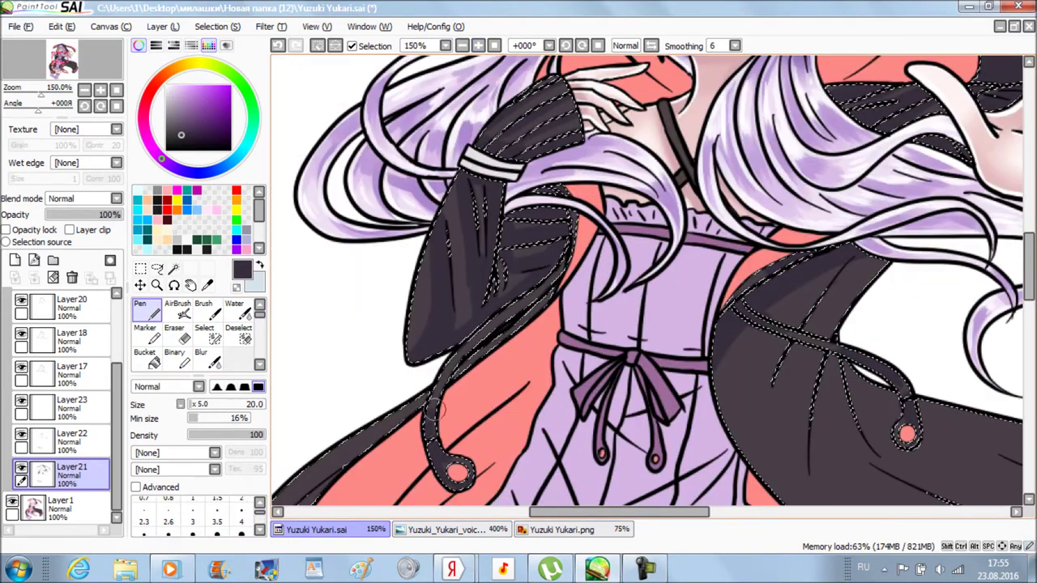
pyautogui.scroll(-2, 448, 108)
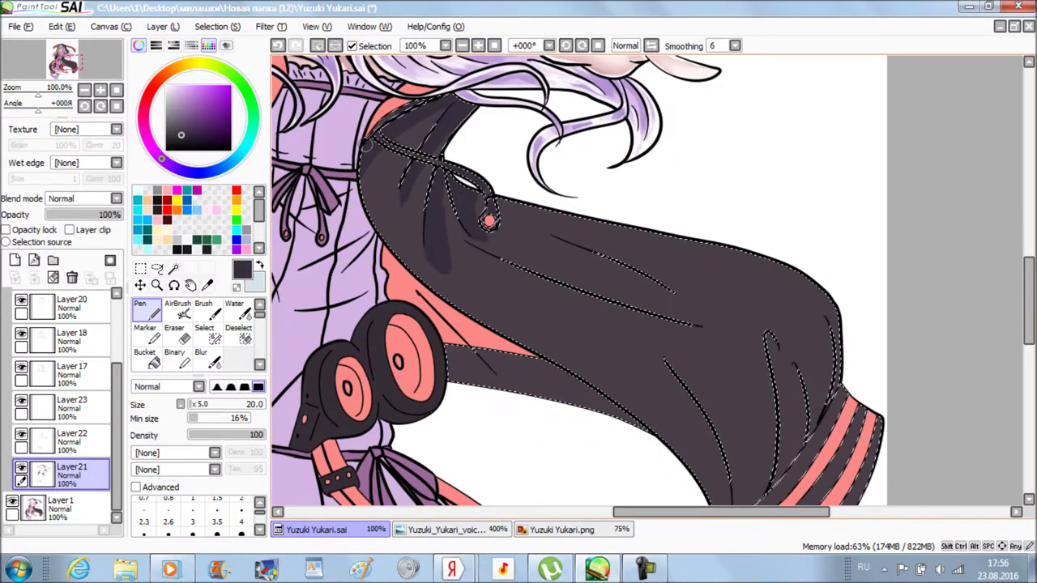
pyautogui.scroll(-1, 850, 340)
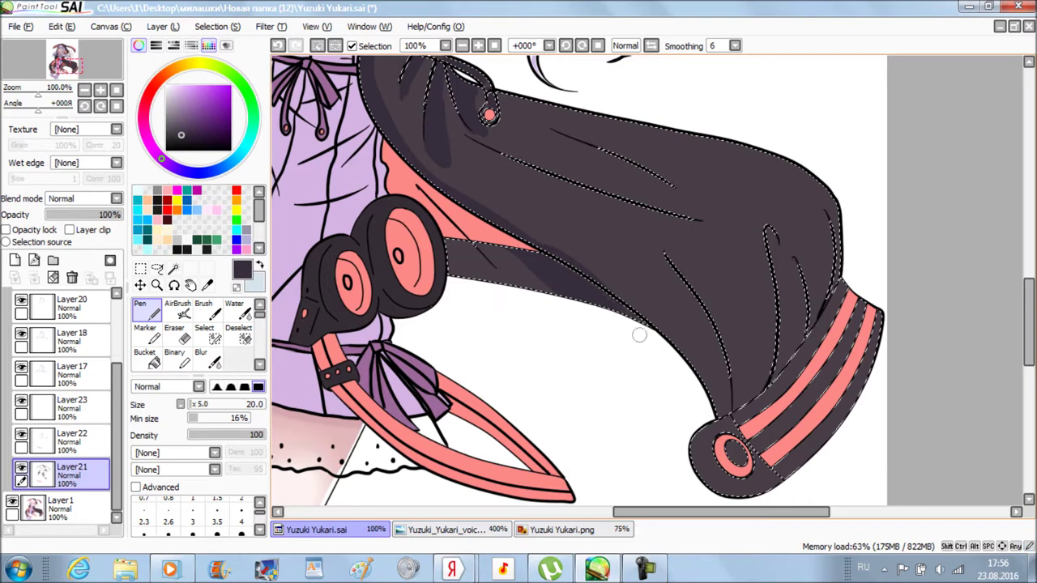
pyautogui.scroll(1, 1018, 316)
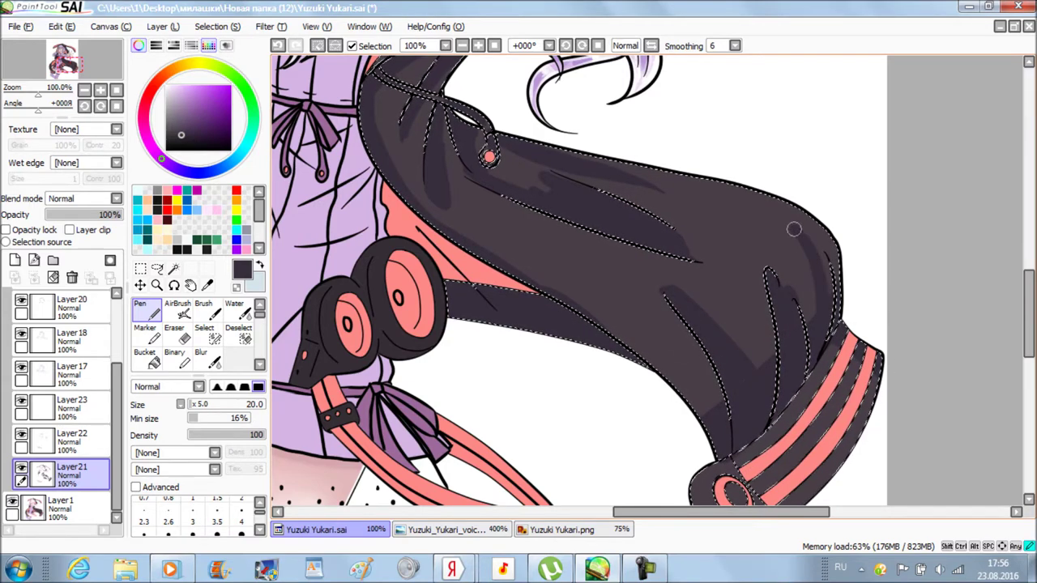
# Paint shadows on the narrower coat panel beneath the bent arm, down to its striped cuff.
pyautogui.scroll(-3, 534, 131)
pyautogui.scroll(2, 534, 130)
pyautogui.moveTo(567, 283); pyautogui.dragTo(697, 288)
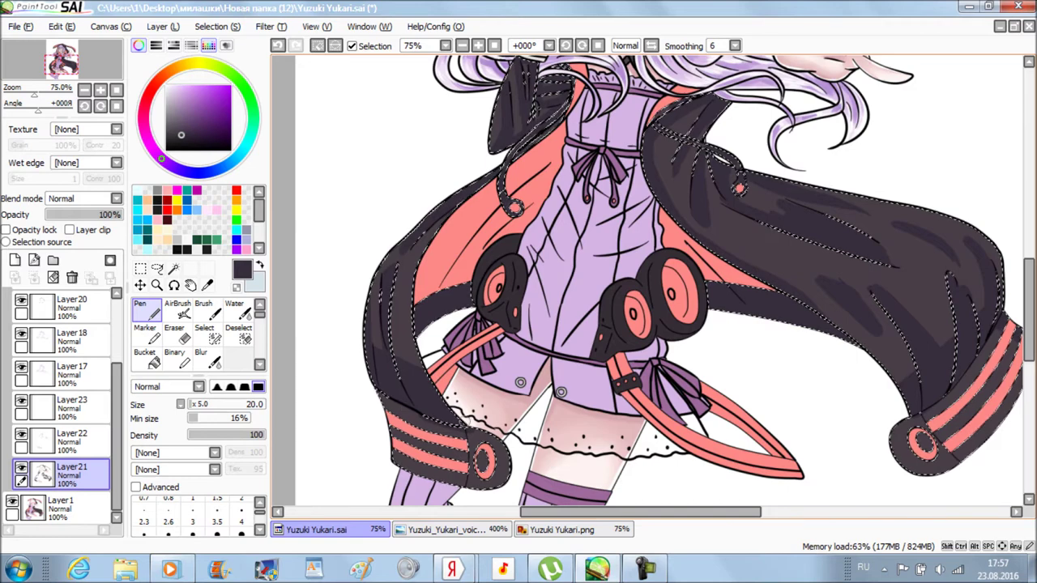
pyautogui.moveTo(648, 283); pyautogui.dragTo(547, 283)
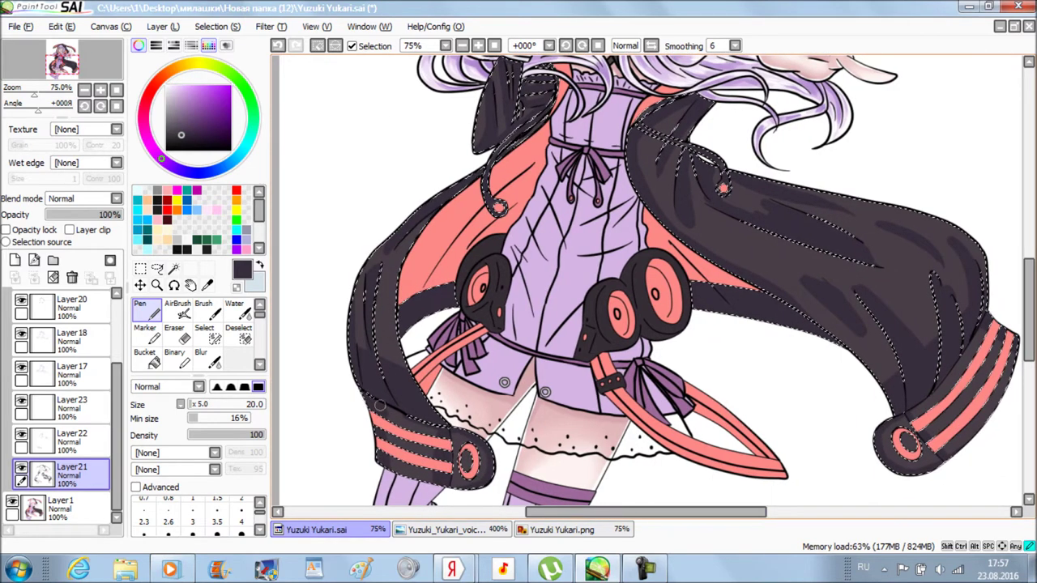
pyautogui.moveTo(648, 283); pyautogui.dragTo(593, 284)
# Soften the shadow edges on the hood and ears with the Water tool at size 25.
pyautogui.scroll(-2, 567, 283)
pyautogui.scroll(2, 518, 202)
pyautogui.press('w')
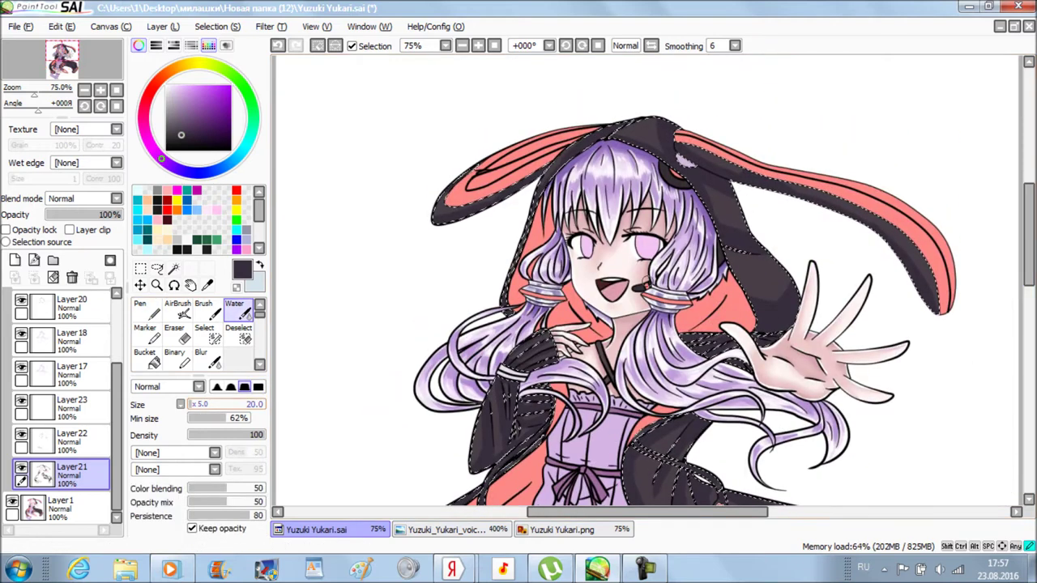
pyautogui.moveTo(584, 144); pyautogui.dragTo(493, 144)
pyautogui.press(']')
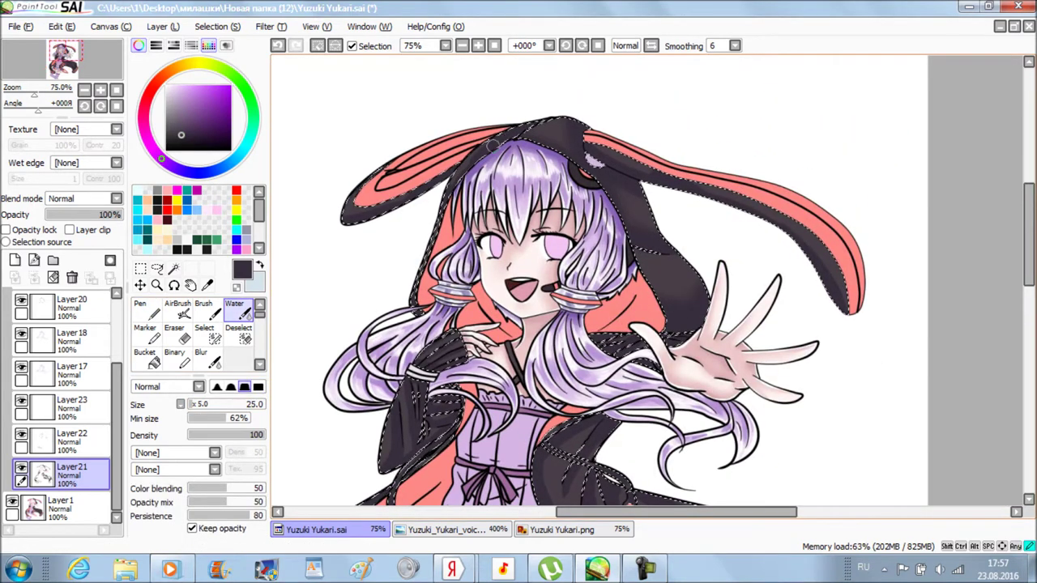
# Blend the shadow edges on the sleeve, both coat panels and the cuffs with the Water tool.
pyautogui.scroll(-3, 815, 188)
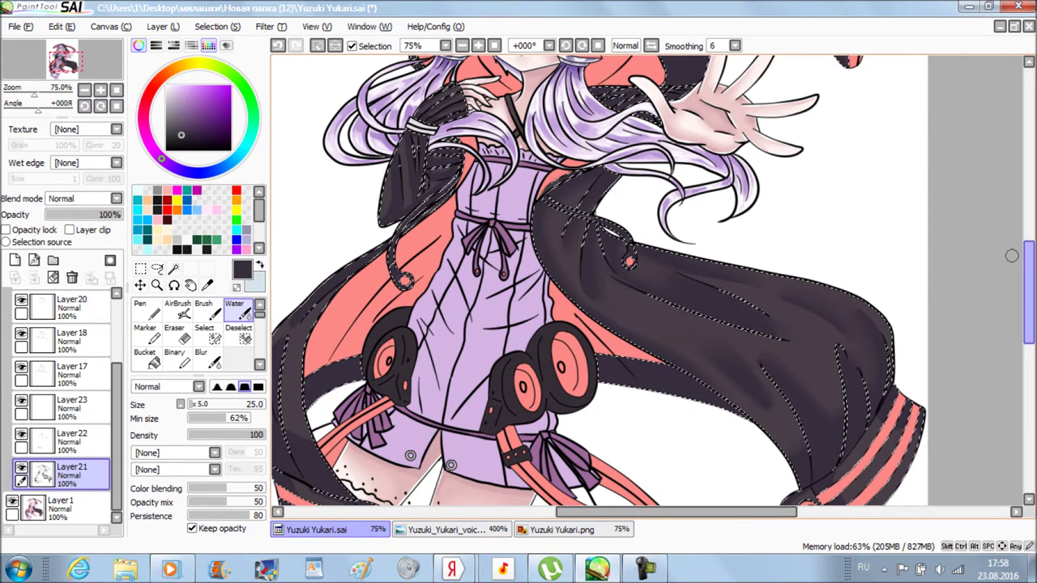
pyautogui.scroll(-3, 822, 414)
pyautogui.hscroll(-5, 600, 279)
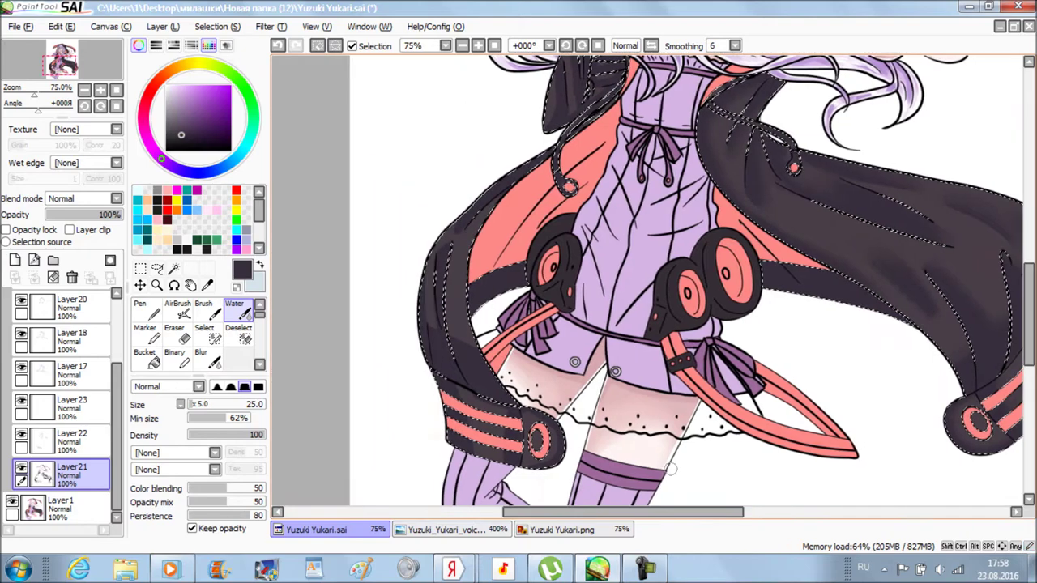
pyautogui.scroll(5, 599, 280)
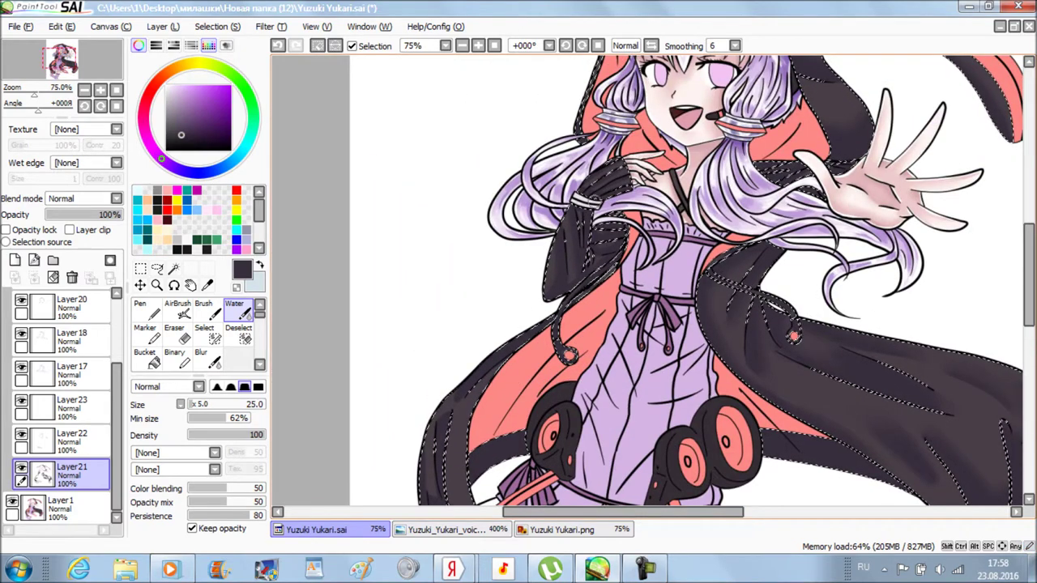
pyautogui.scroll(-3, 689, 280)
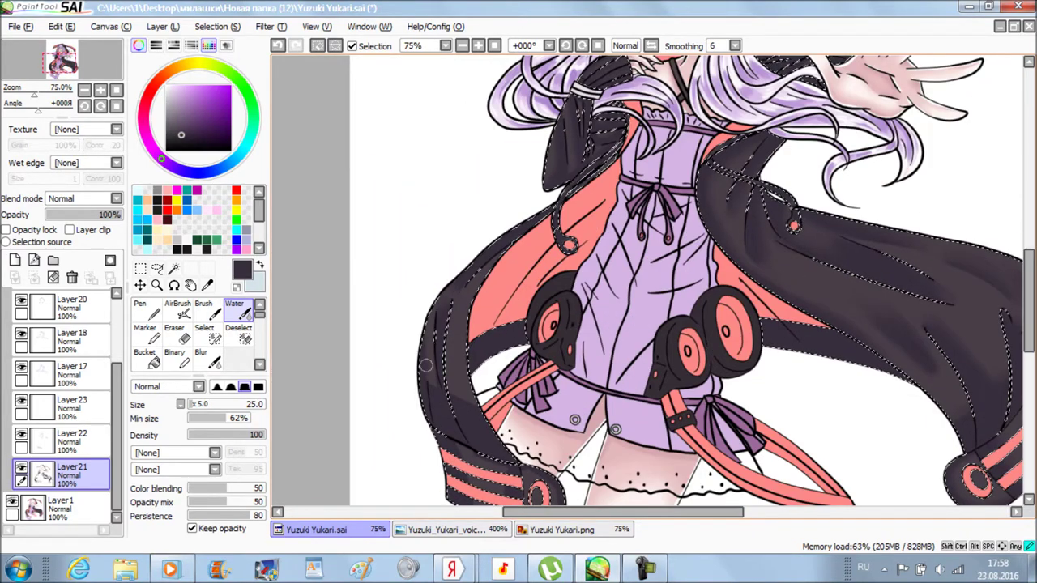
pyautogui.scroll(-2, 688, 279)
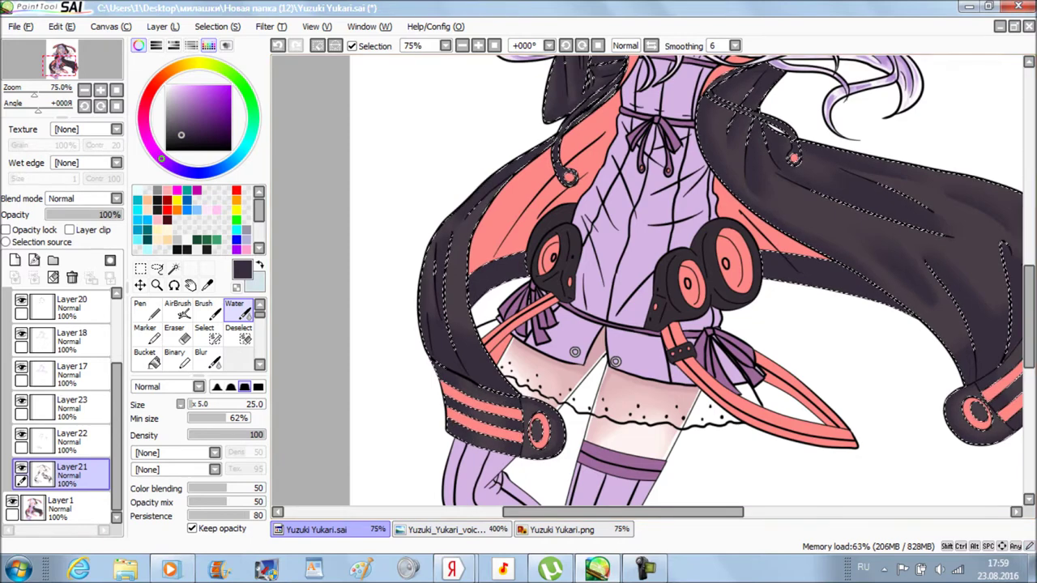
# On Layer22, paint a darker second shadow tone on the hood and long ear with the Pen at size 15, blending with Water.
pyautogui.press('-')
pyautogui.scroll(2, 464, 231)
pyautogui.click(71, 442)
pyautogui.click(140, 304)
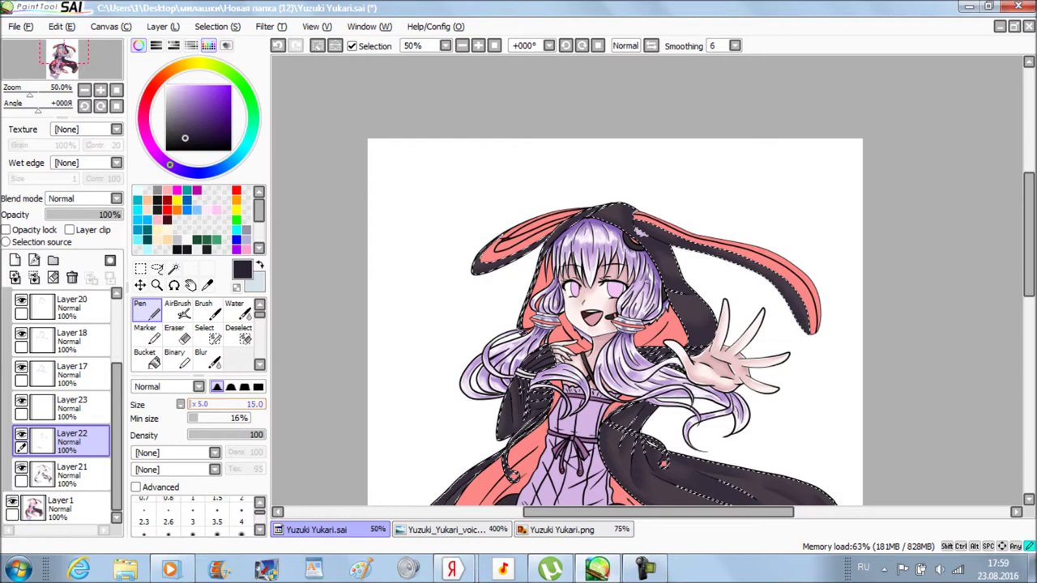
pyautogui.press('+')
pyautogui.press('+')
pyautogui.press('+')
pyautogui.scroll(1, 608, 127)
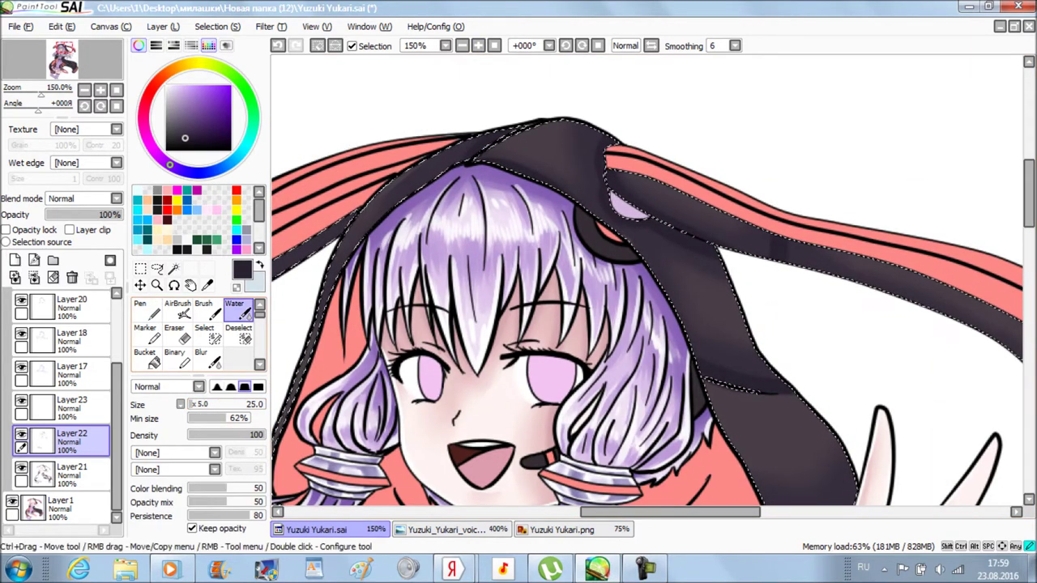
pyautogui.hscroll(3, 770, 243)
pyautogui.scroll(-2, 697, 226)
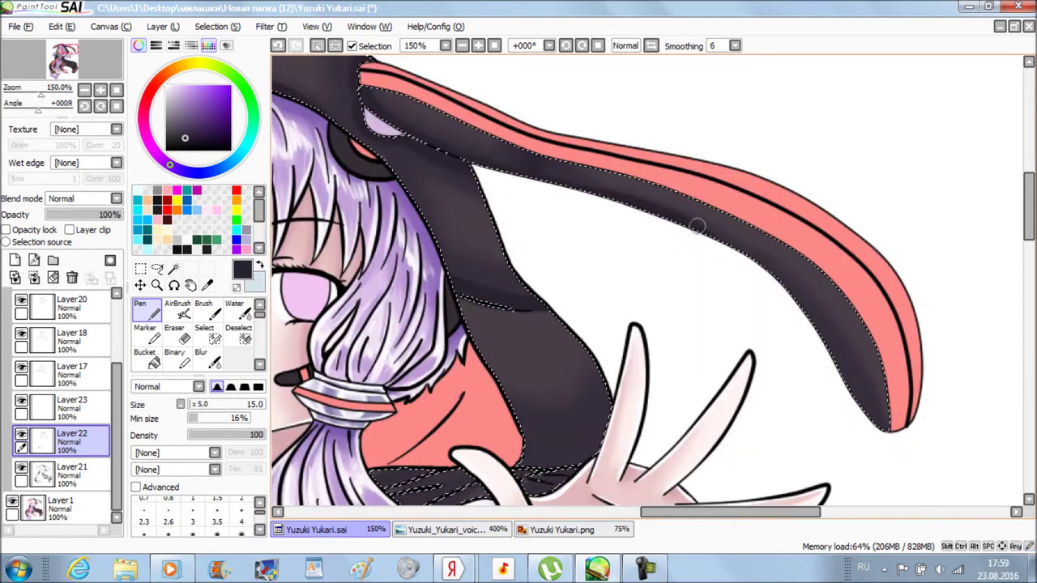
# Deepen the shadows on the hood's lower folds, its edge around the hair and the folded ear, blending them with Water.
pyautogui.hscroll(-4, 880, 433)
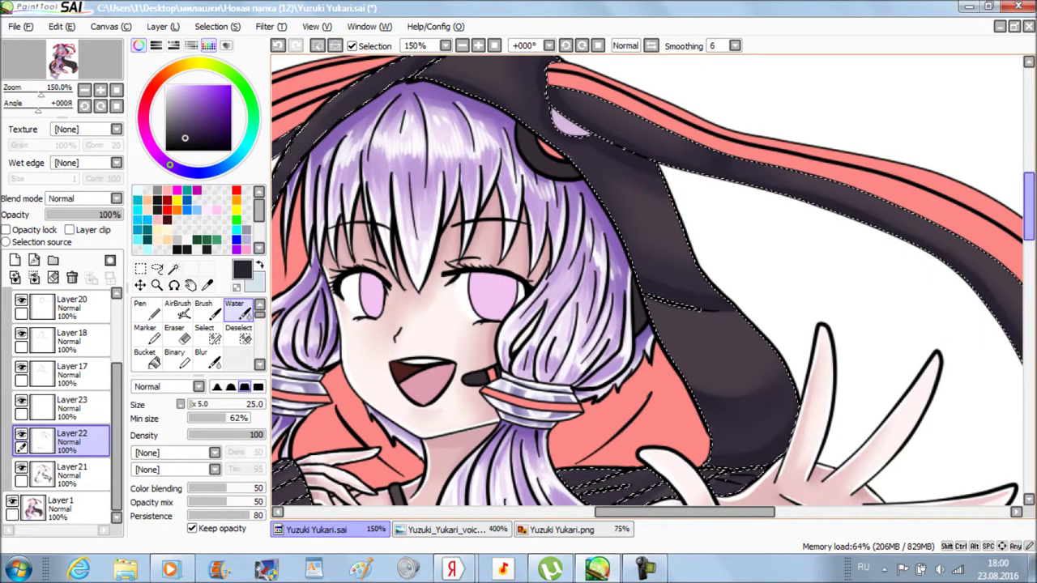
pyautogui.scroll(-2, 502, 422)
pyautogui.hscroll(-2, 502, 421)
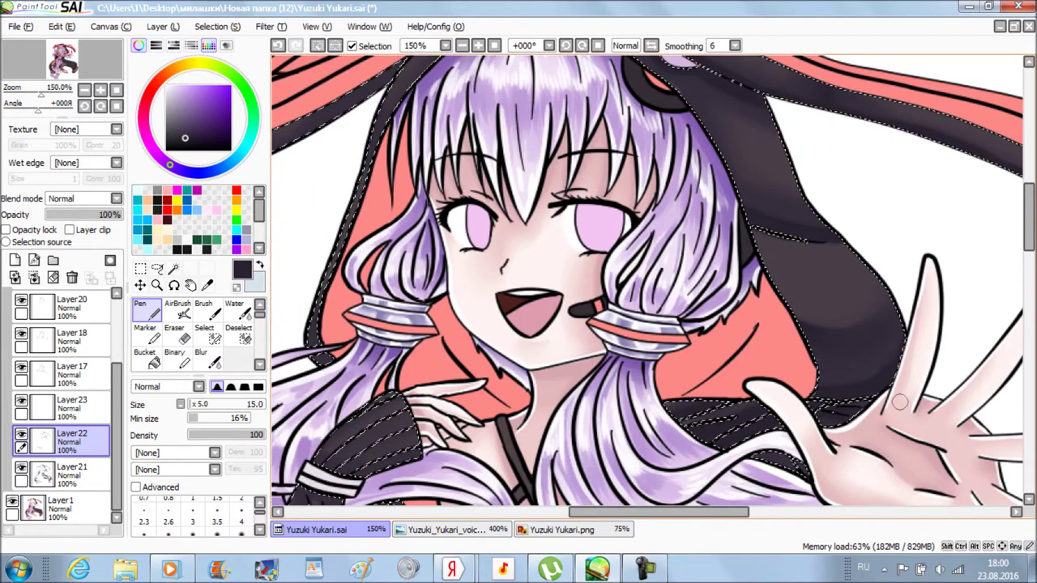
pyautogui.scroll(-2, 502, 421)
pyautogui.scroll(3, 652, 279)
pyautogui.hscroll(-1, 652, 280)
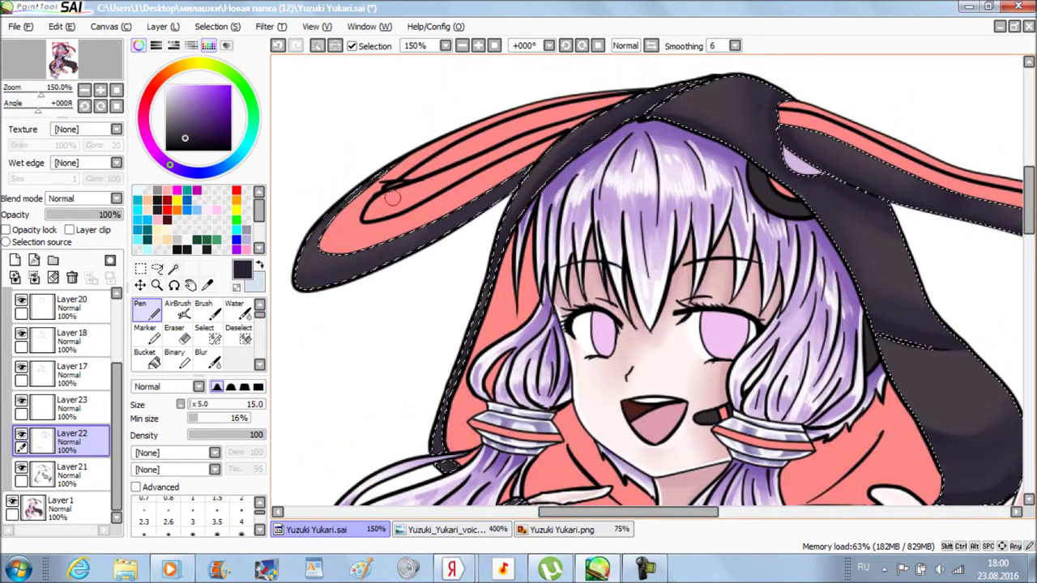
# Add darker fold shadows to the bent arm's sleeve on Layer22, alternating the Pen with the Water tool to blend.
pyautogui.scroll(-4, 352, 268)
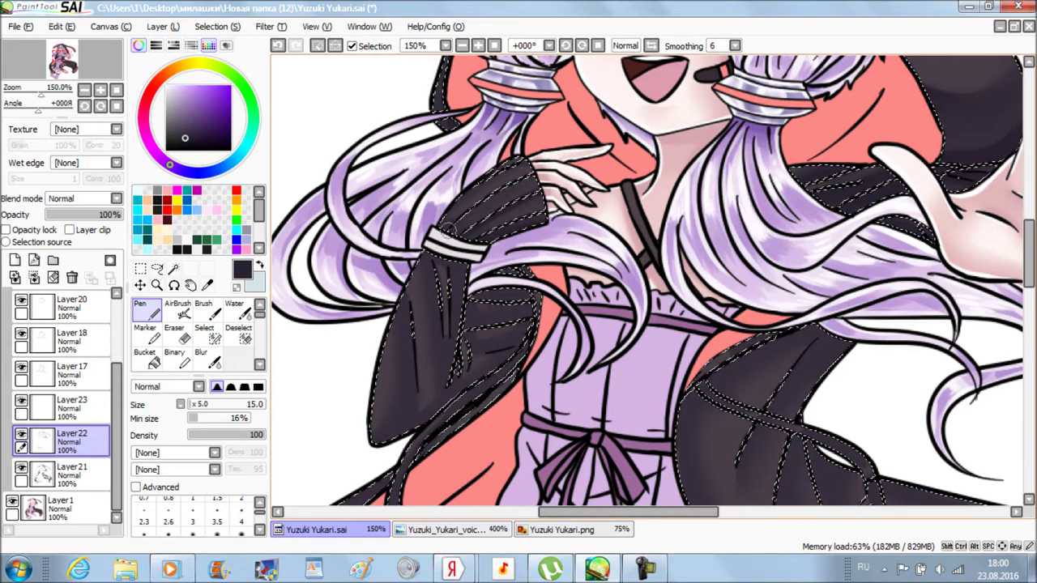
pyautogui.press('w')
pyautogui.press('n')
pyautogui.press('w')
pyautogui.press('n')
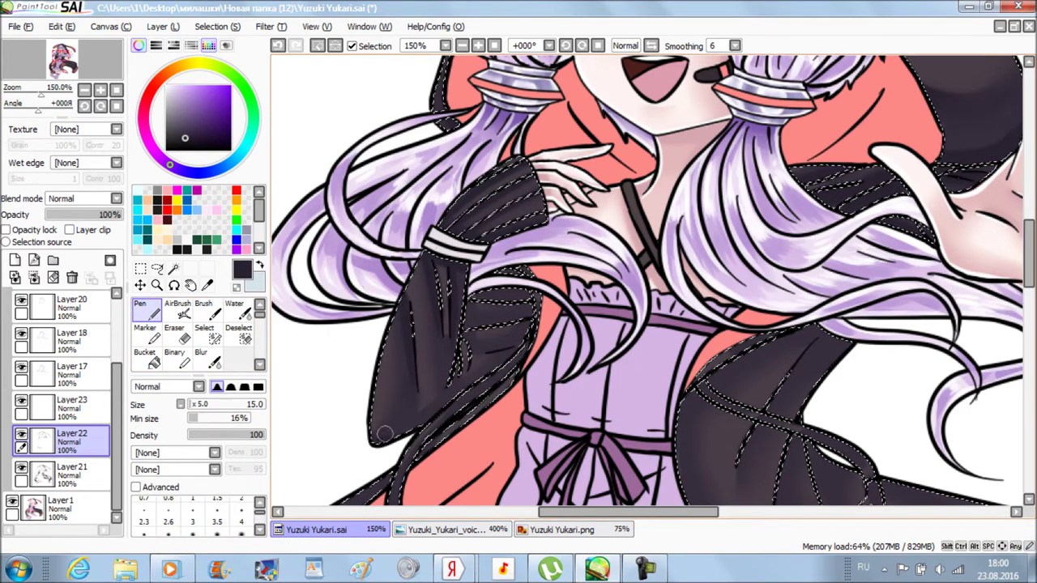
# Add darker second-tone shadows along the long folds of the wide billowing coat panel on Layer22 with the Pen, blending with Water at size 25.
pyautogui.scroll(-3, 452, 414)
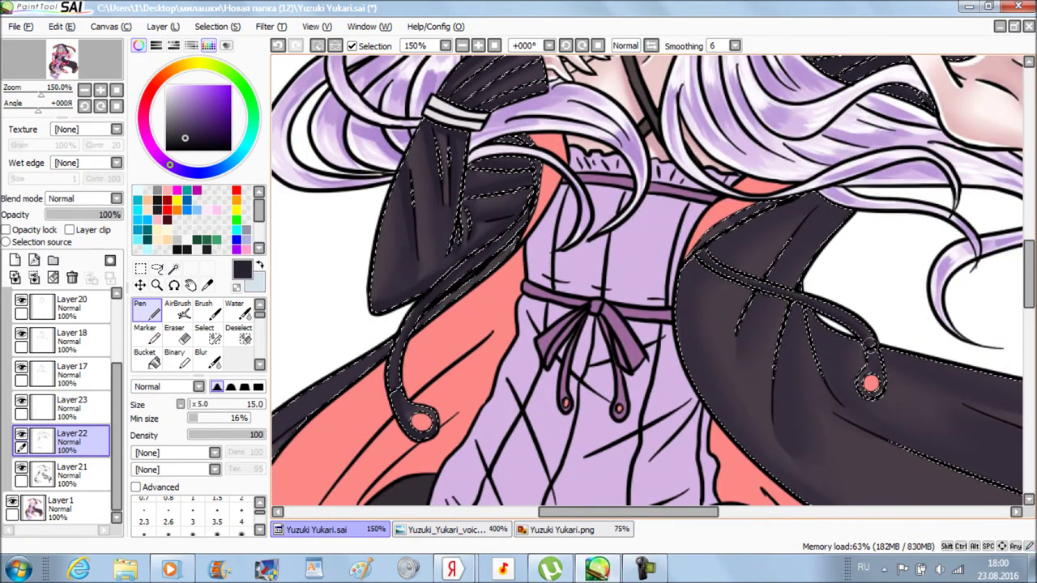
pyautogui.hscroll(2, 673, 235)
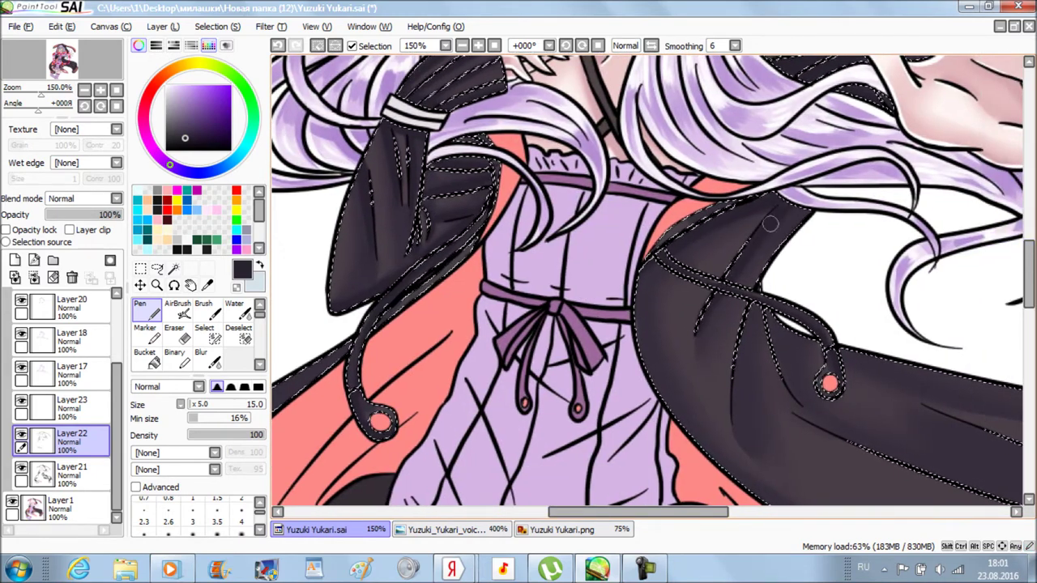
pyautogui.hscroll(3, 648, 261)
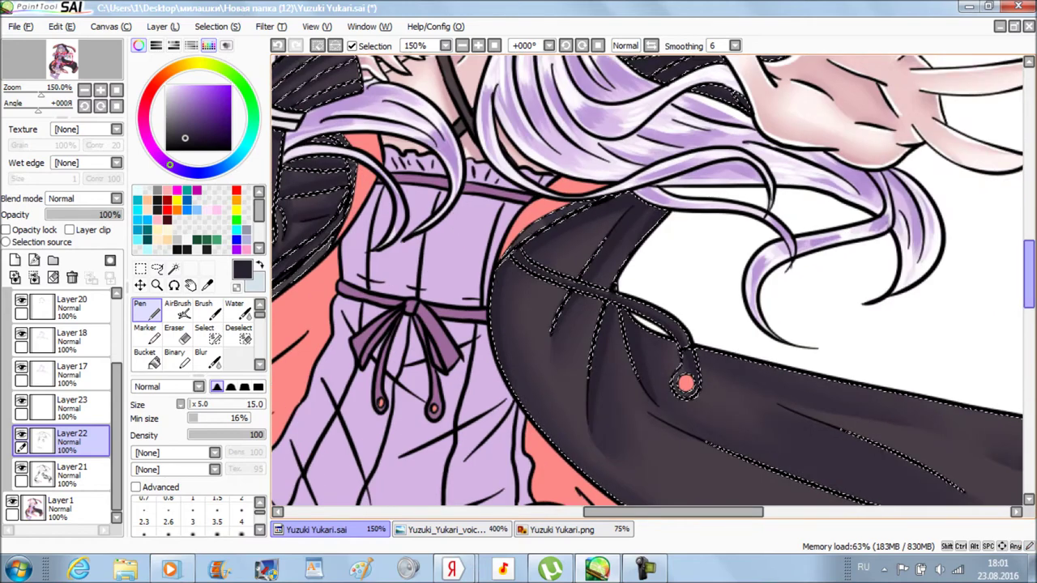
pyautogui.scroll(-6, 778, 291)
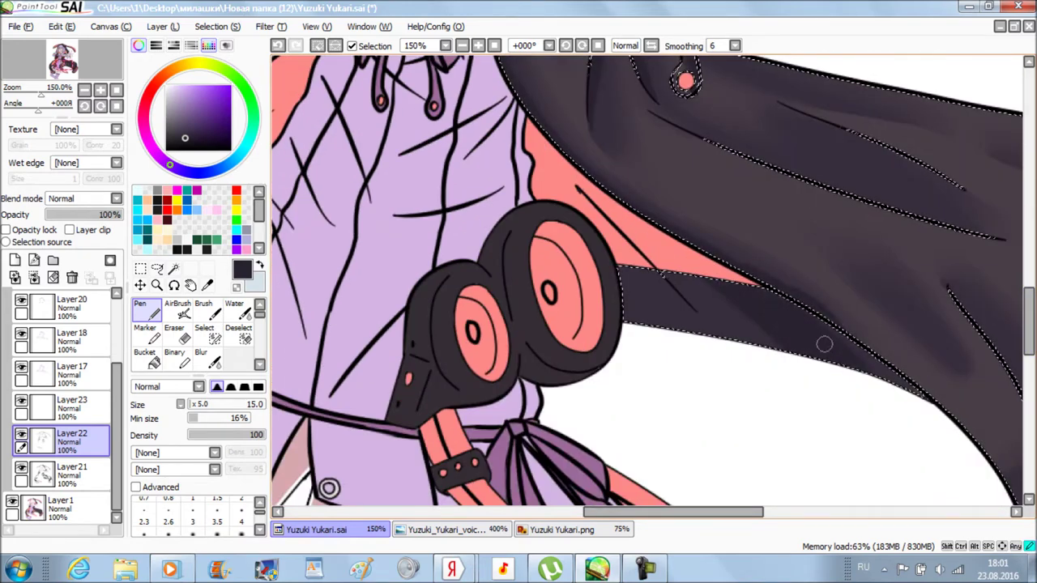
pyautogui.scroll(-1, 628, 251)
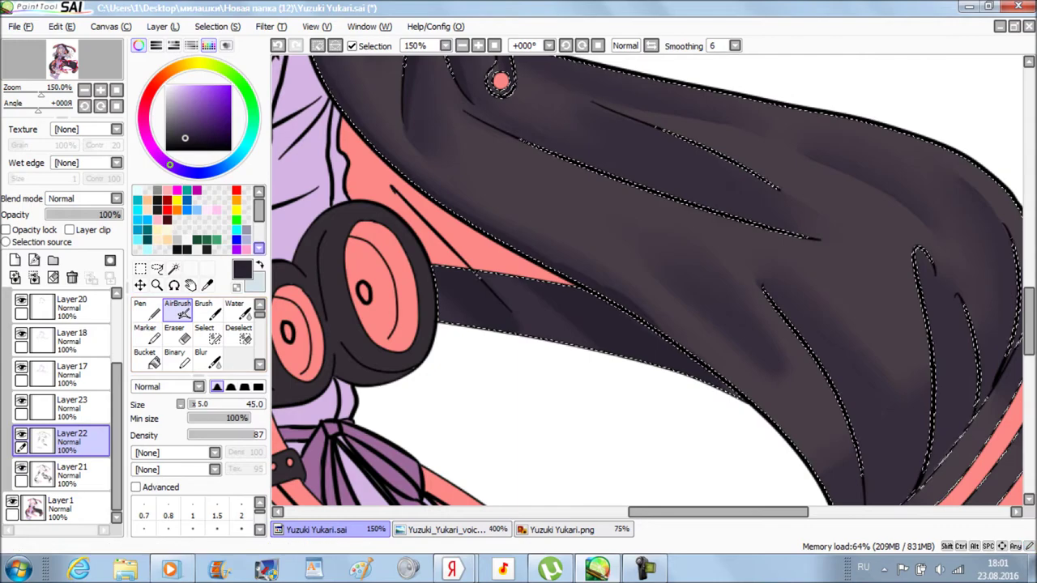
pyautogui.scroll(1, 311, 418)
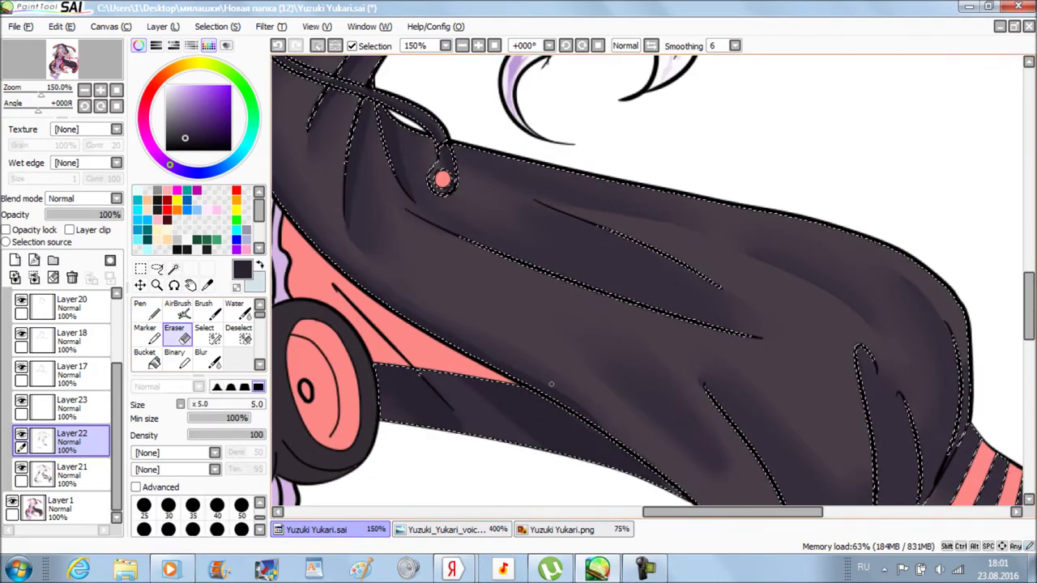
pyautogui.moveTo(509, 370); pyautogui.dragTo(510, 186)
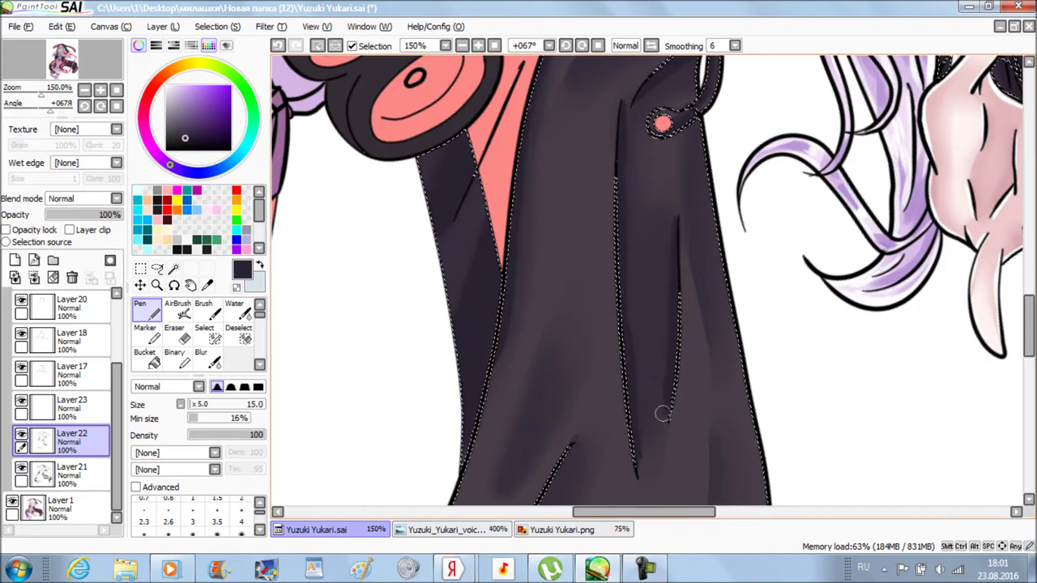
pyautogui.press('c')
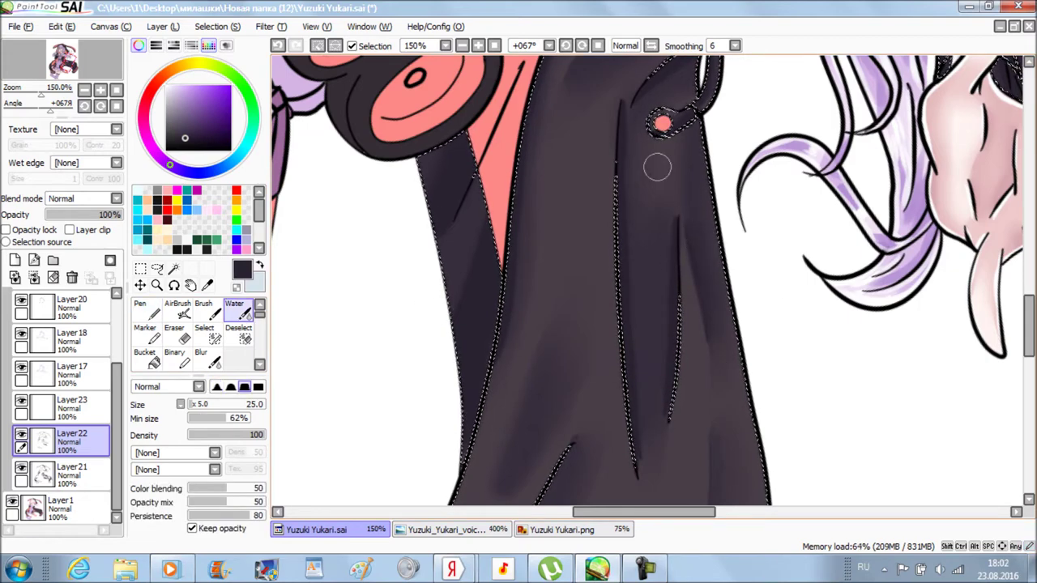
pyautogui.scroll(-3, 657, 166)
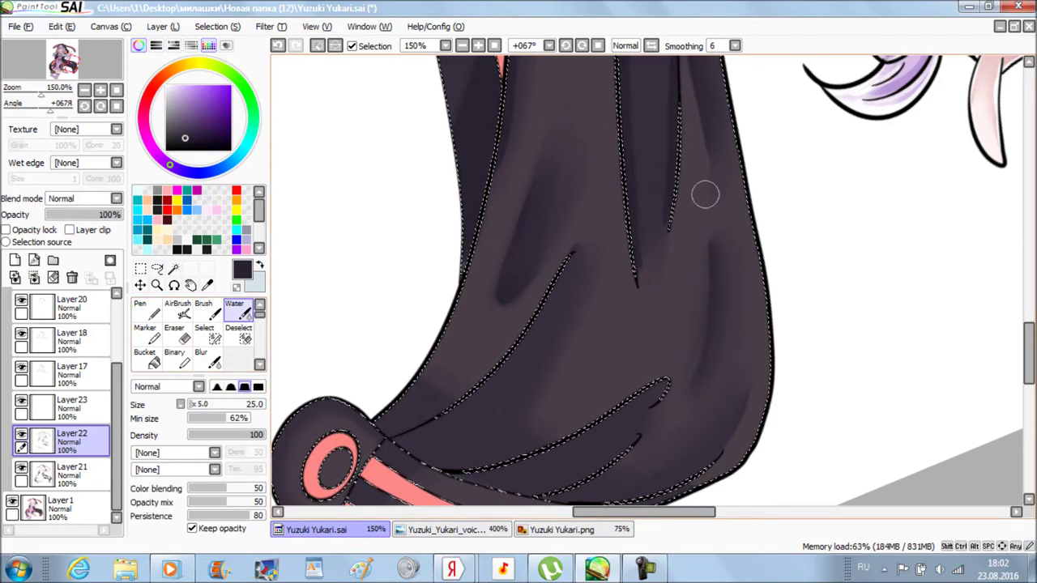
# Deepen the shadows in the gathered folds just above the wide panel's striped cuff with the Pen at size 15, softening them with Water.
pyautogui.press('n')
pyautogui.press('Delete')
pyautogui.press('Delete')
pyautogui.press('Delete')
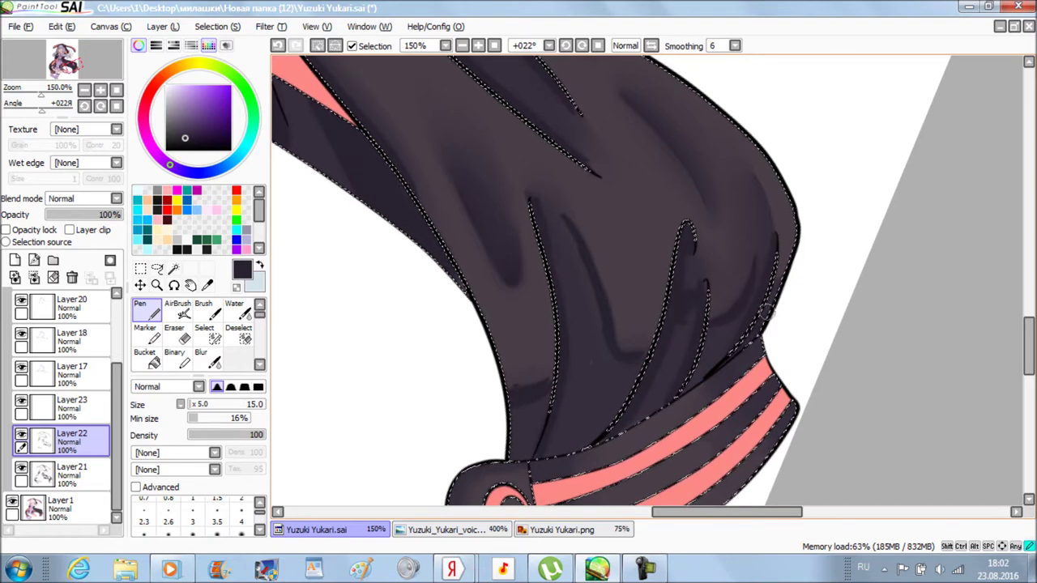
pyautogui.press('c')
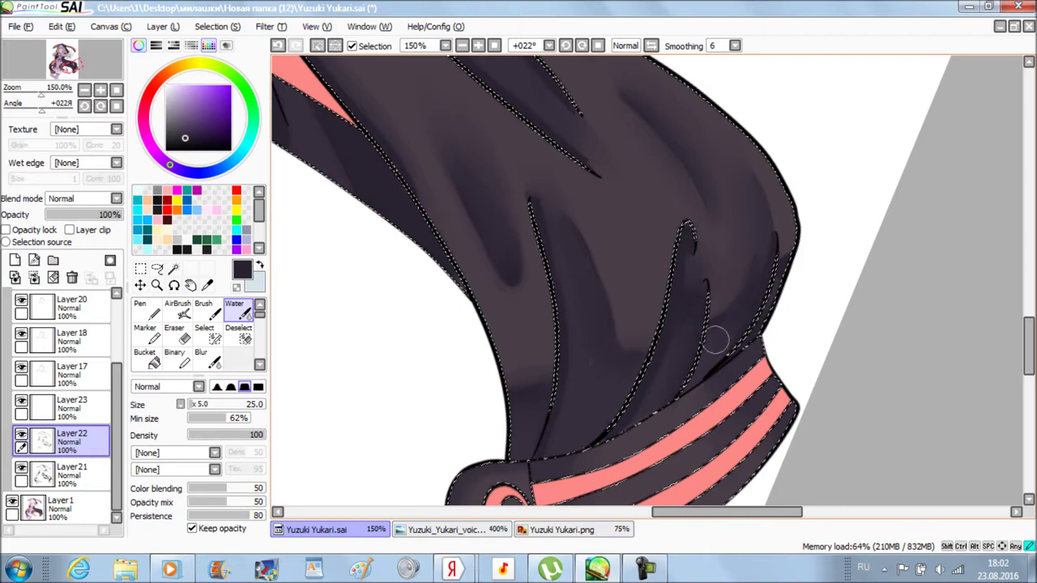
pyautogui.scroll(-4, 539, 191)
pyautogui.scroll(3, 733, 273)
# Refine the wide panel's fold shadows and darken the seam where it meets the striped cuff, alternating the Pen and Water tools.
pyautogui.press('n')
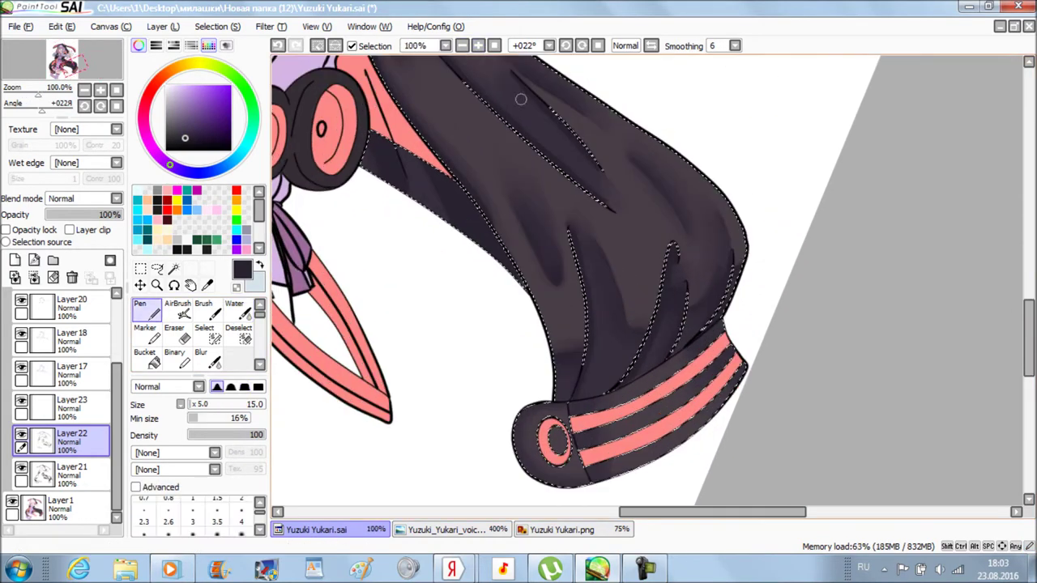
pyautogui.press('c')
pyautogui.press('n')
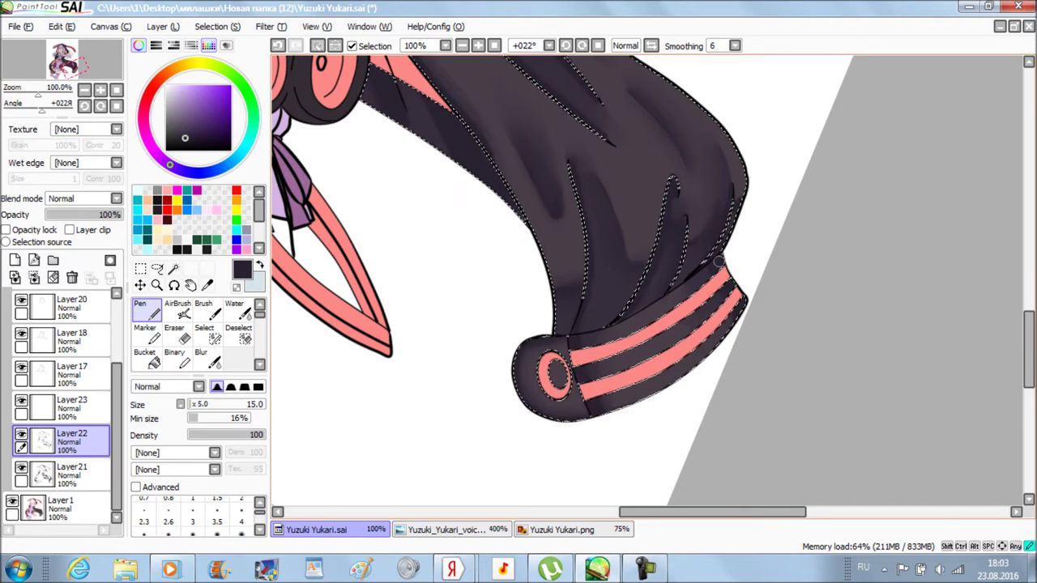
pyautogui.press('c')
pyautogui.press('n')
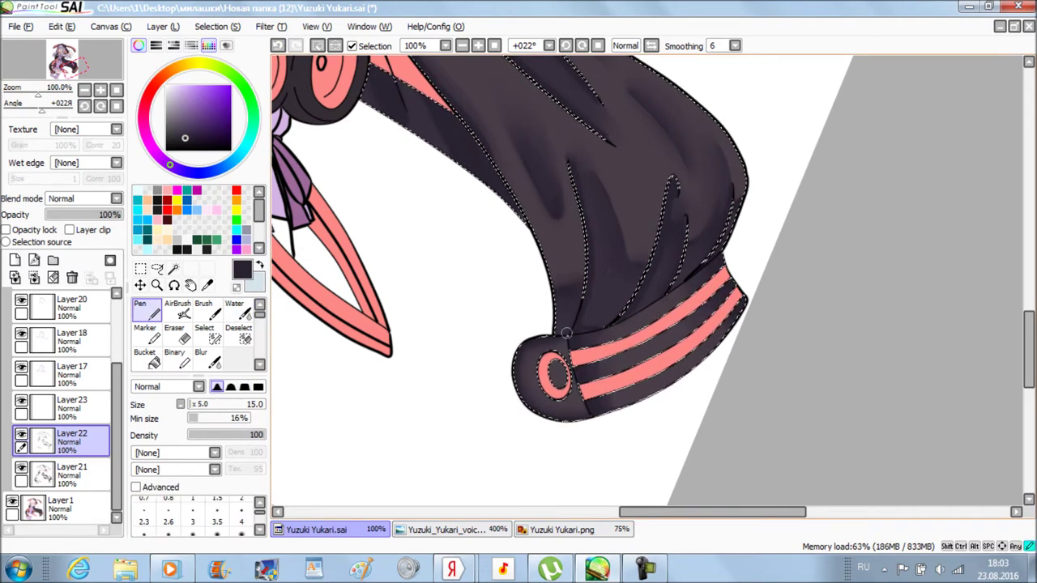
pyautogui.press('c')
pyautogui.press('n')
pyautogui.hscroll(-1, 603, 259)
pyautogui.press('c')
pyautogui.press('n')
# Reset the canvas rotation, paint darker shadows on the narrow curved coat panel above its striped cuff, and blend them with Water.
pyautogui.moveTo(611, 197); pyautogui.dragTo(729, 405)
pyautogui.press('Home')
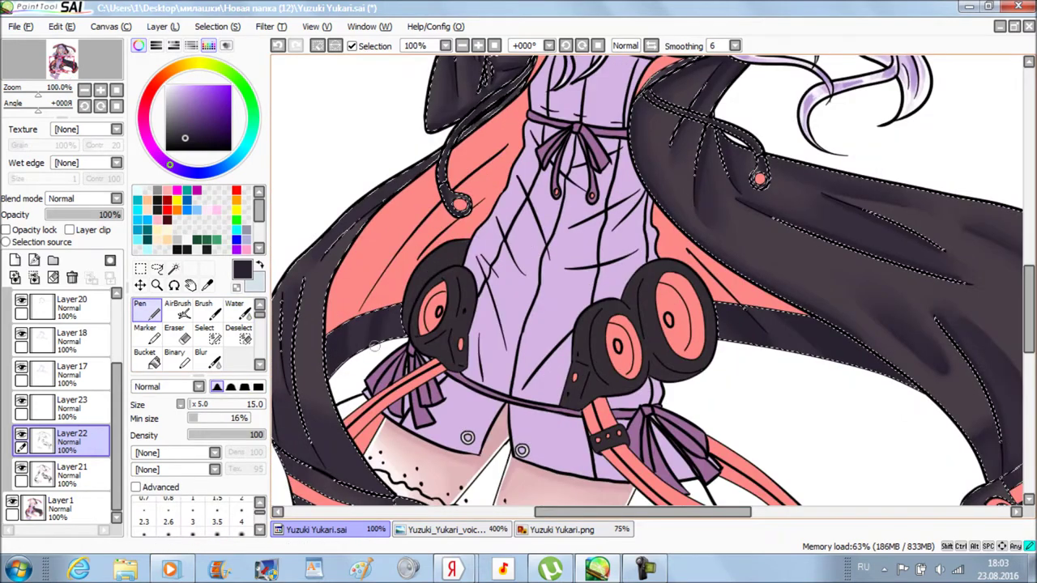
pyautogui.moveTo(385, 302); pyautogui.dragTo(521, 250)
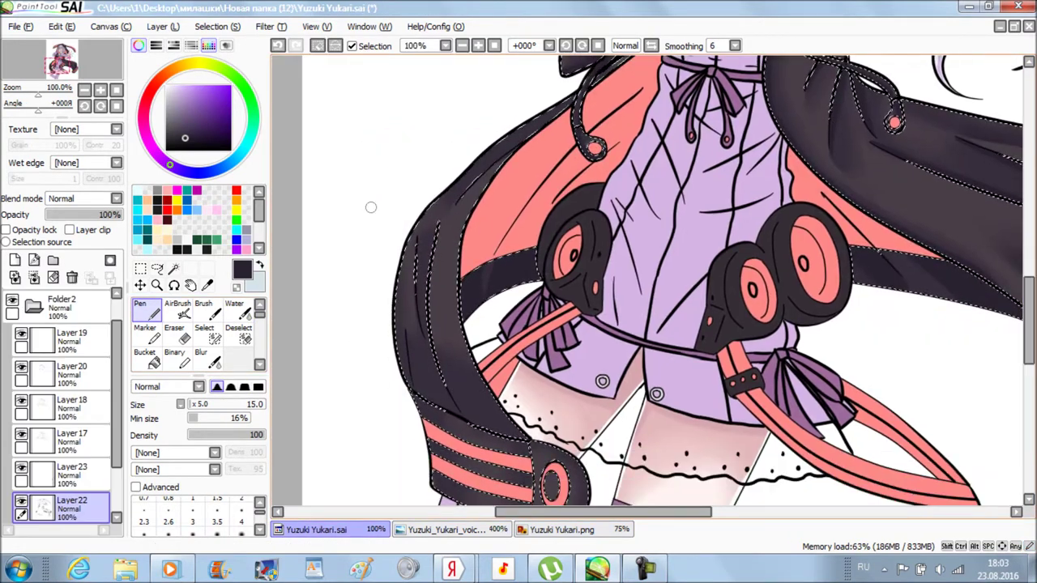
pyautogui.moveTo(417, 231)
pyautogui.mouseDown()
pyautogui.moveTo(466, 478)
pyautogui.moveTo(458, 389)
pyautogui.mouseUp()
pyautogui.scroll(-3, 534, 497)
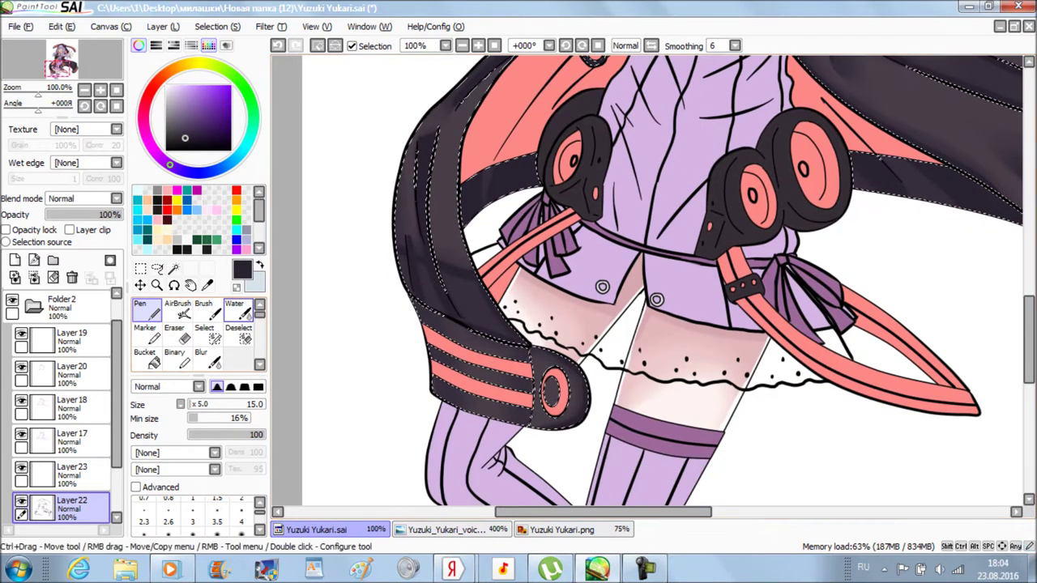
pyautogui.click(234, 308)
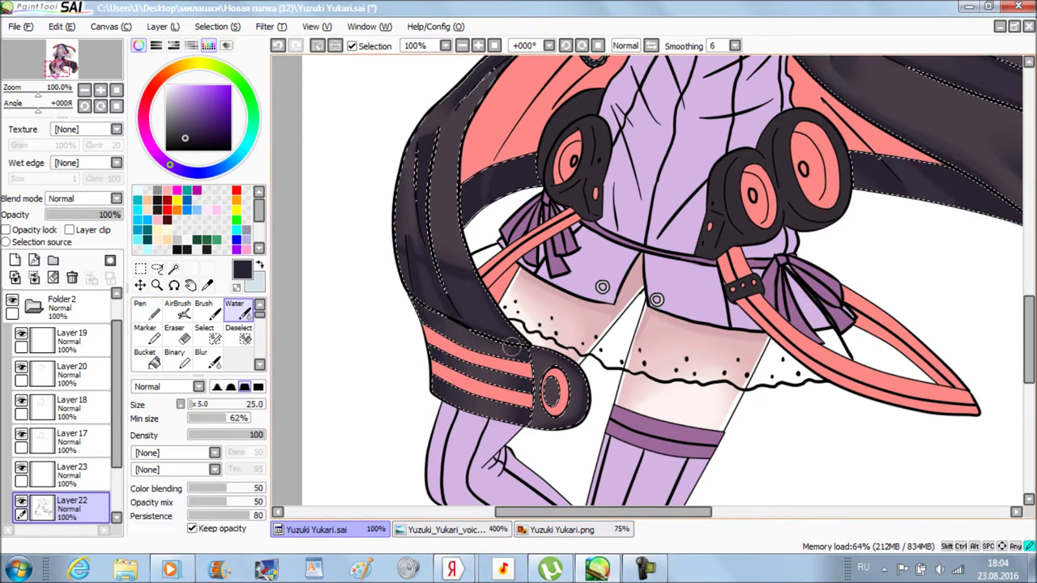
pyautogui.press('-')
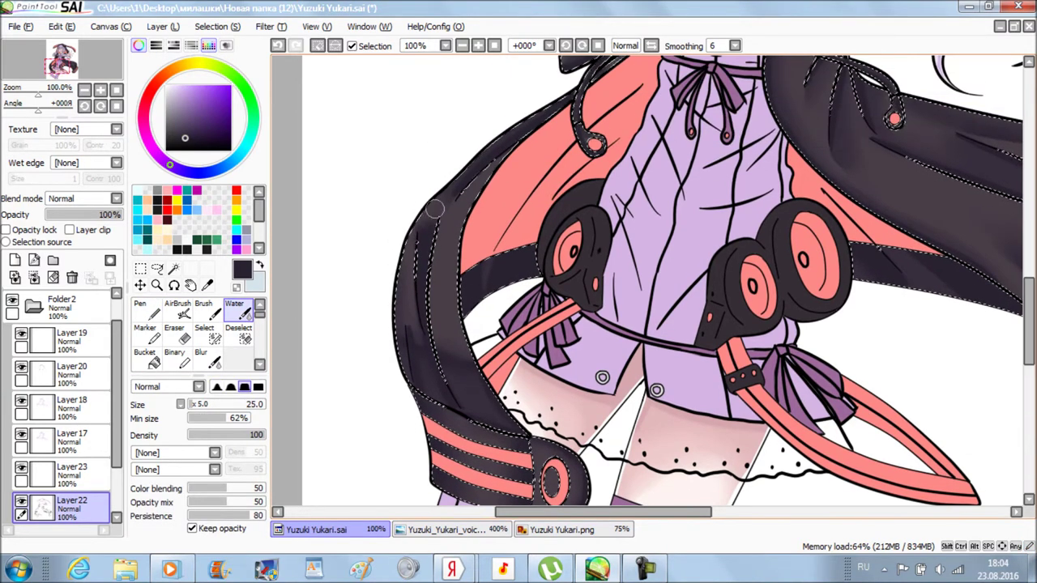
pyautogui.press('-')
pyautogui.scroll(-1, 60, 405)
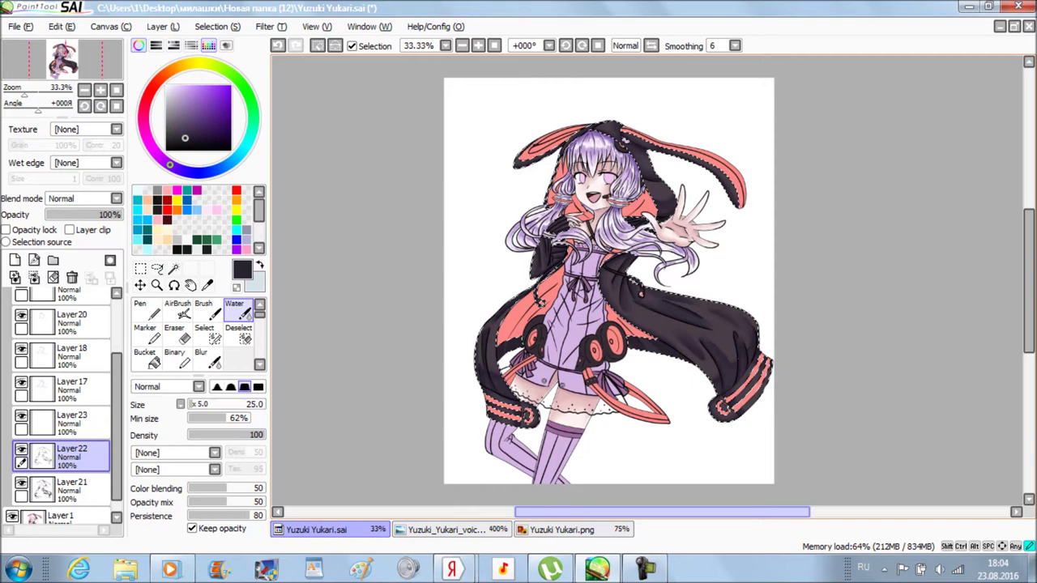
# On Layer23, paint highlight streaks in a lighter greyish purple on the hood, ears and bent sleeve with the Pen at size 15.
pyautogui.click(140, 308)
pyautogui.click(72, 421)
pyautogui.press('+')
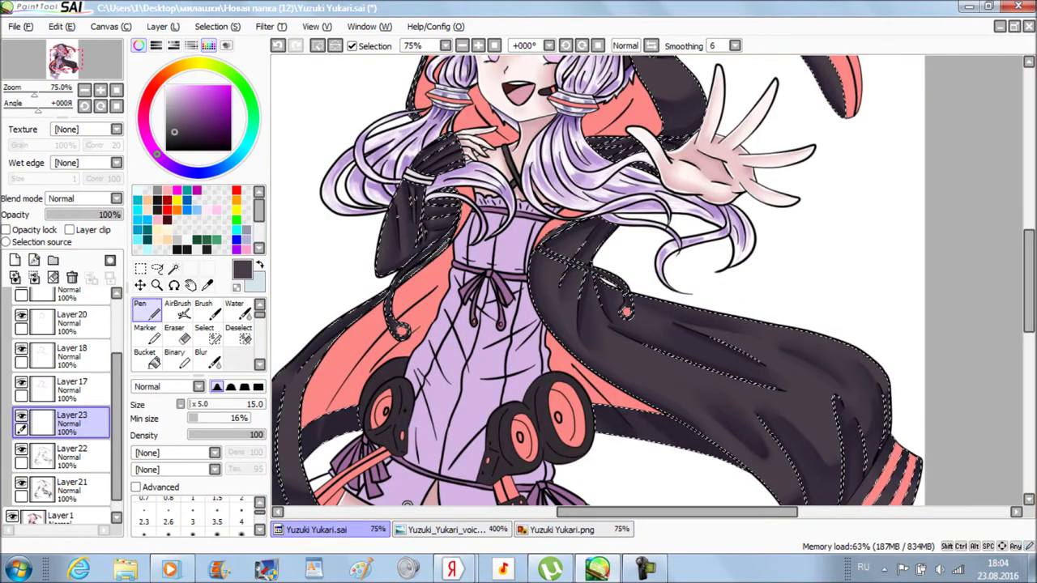
pyautogui.hscroll(3, 598, 279)
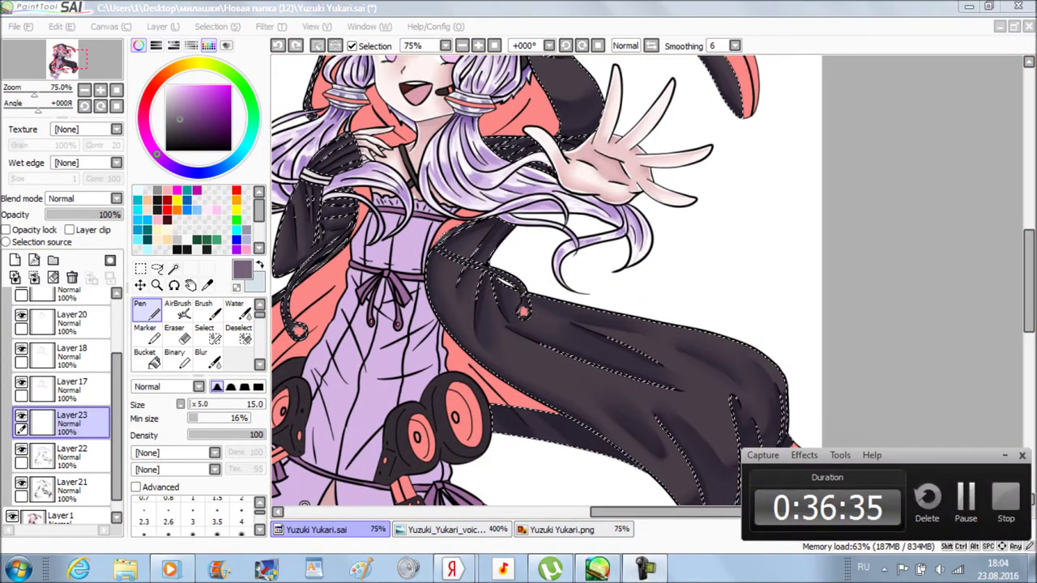
pyautogui.scroll(3, 753, 251)
pyautogui.hscroll(-4, 567, 227)
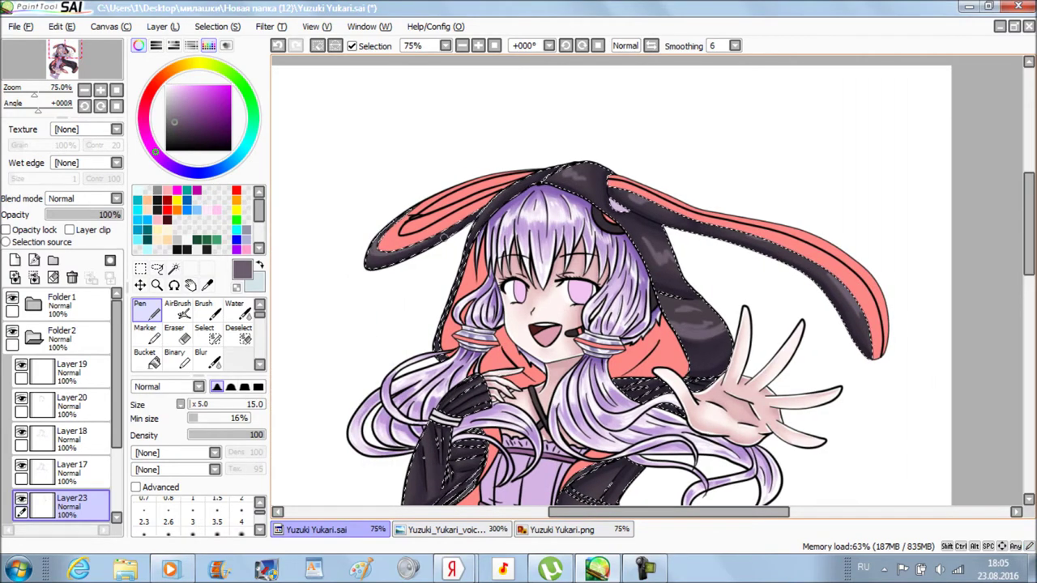
pyautogui.scroll(1, 648, 280)
pyautogui.scroll(1, 648, 279)
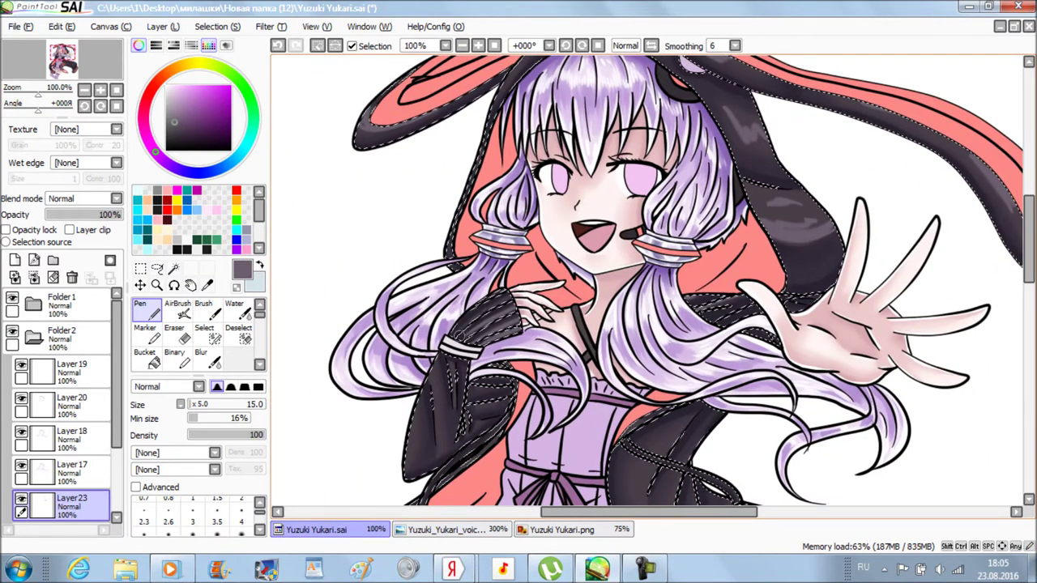
pyautogui.scroll(-3, 472, 318)
pyautogui.scroll(-2, 541, 384)
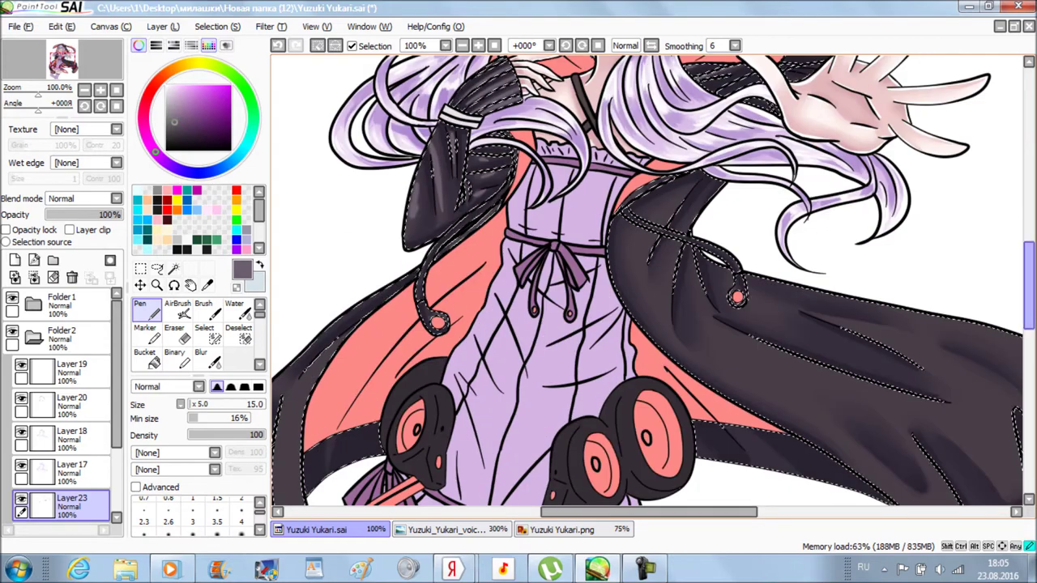
# Paint the same light highlight streaks along the folds of the wide and narrow coat panels and across their striped cuffs.
pyautogui.hscroll(6, 541, 384)
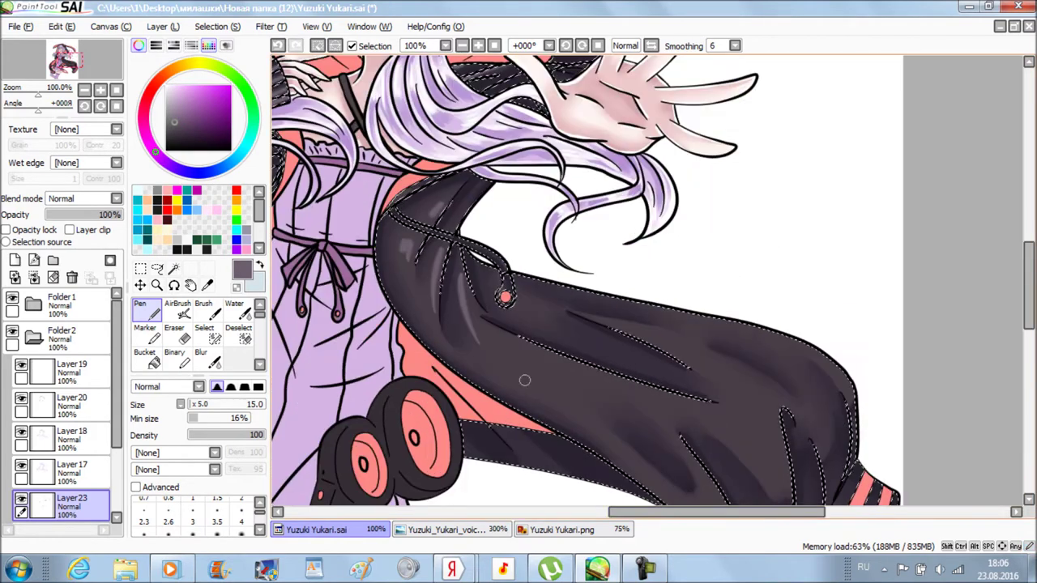
pyautogui.scroll(-2, 760, 317)
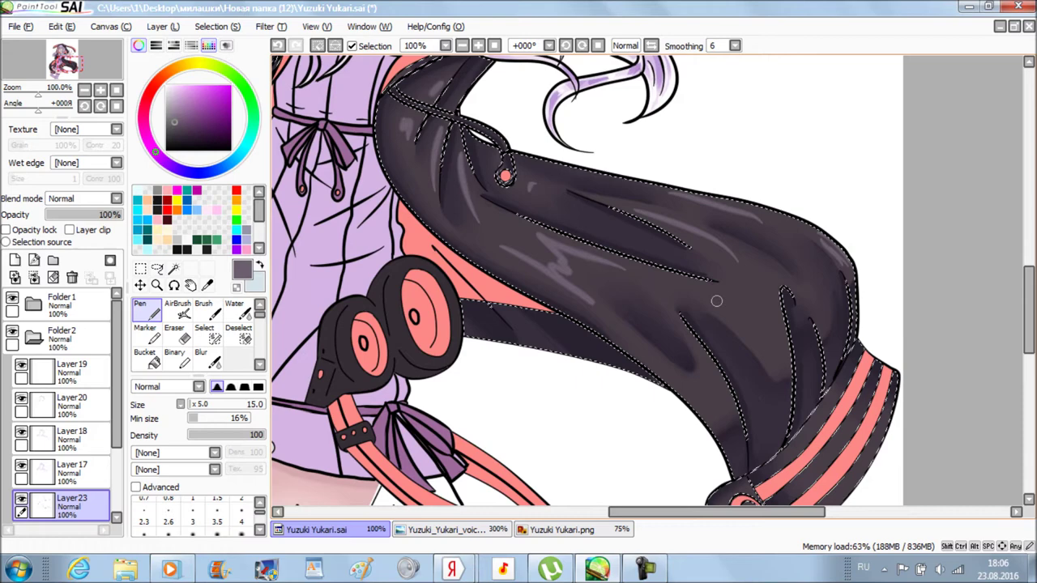
pyautogui.scroll(-2, 919, 319)
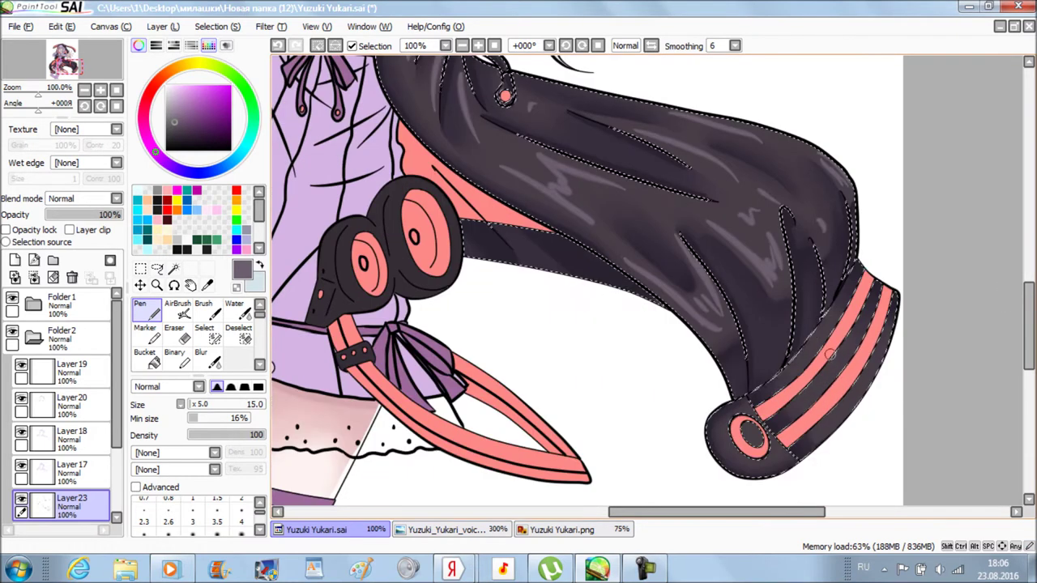
pyautogui.hscroll(-5, 919, 319)
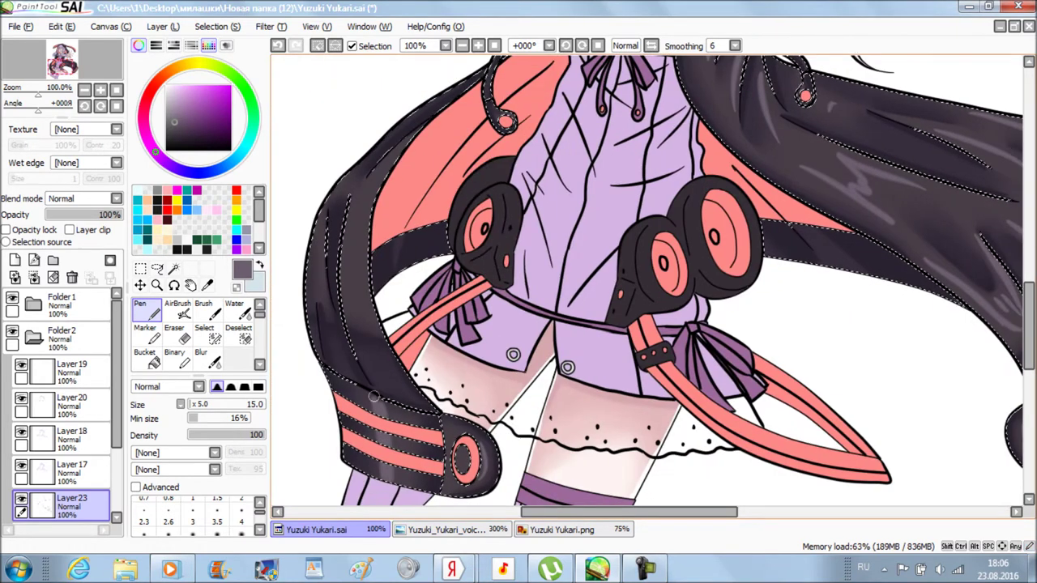
pyautogui.scroll(-1, 387, 468)
pyautogui.scroll(3, 388, 469)
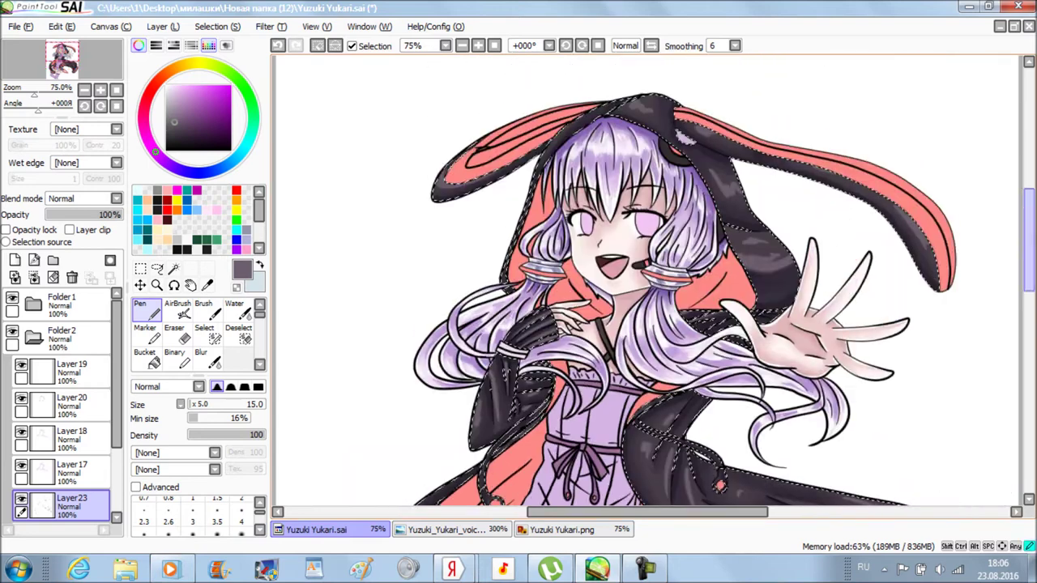
# Blend the highlights on the hood, ears and bent sleeve with the Water tool at size 25.
pyautogui.scroll(1, 666, 297)
pyautogui.hscroll(2, 666, 296)
pyautogui.press('w')
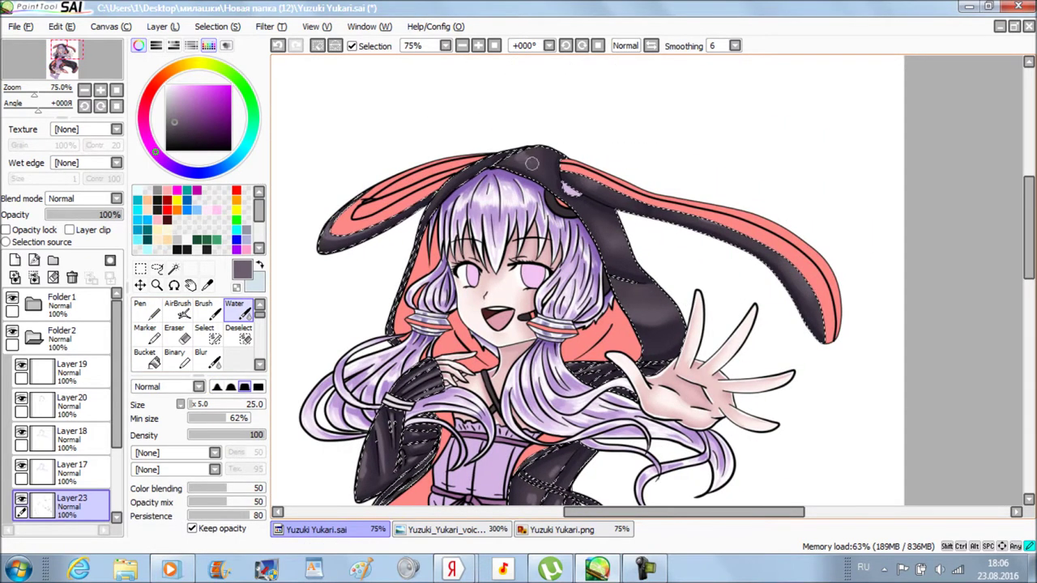
pyautogui.scroll(-3, 654, 261)
pyautogui.hscroll(-2, 654, 260)
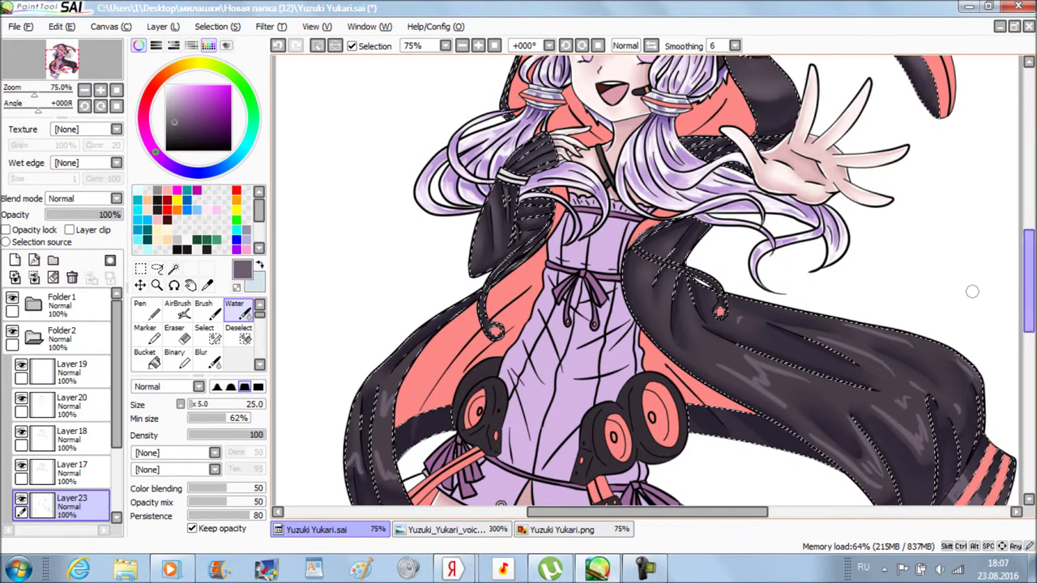
# Enlarge the Water tool to size 30 and blend the highlights on the coat's lower panels and cuffs.
pyautogui.scroll(-3, 518, 243)
pyautogui.press(']')
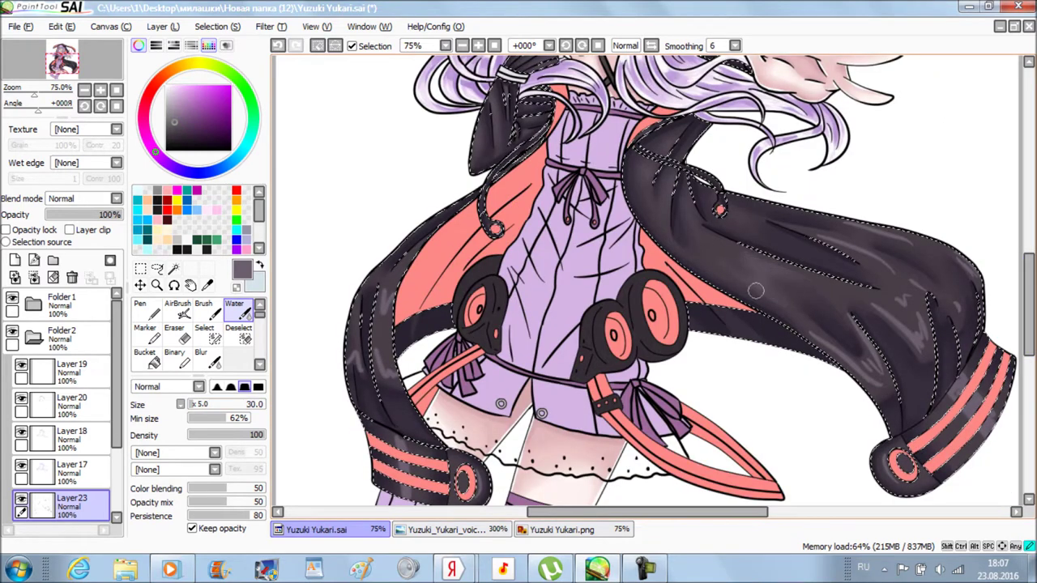
pyautogui.hscroll(4, 755, 290)
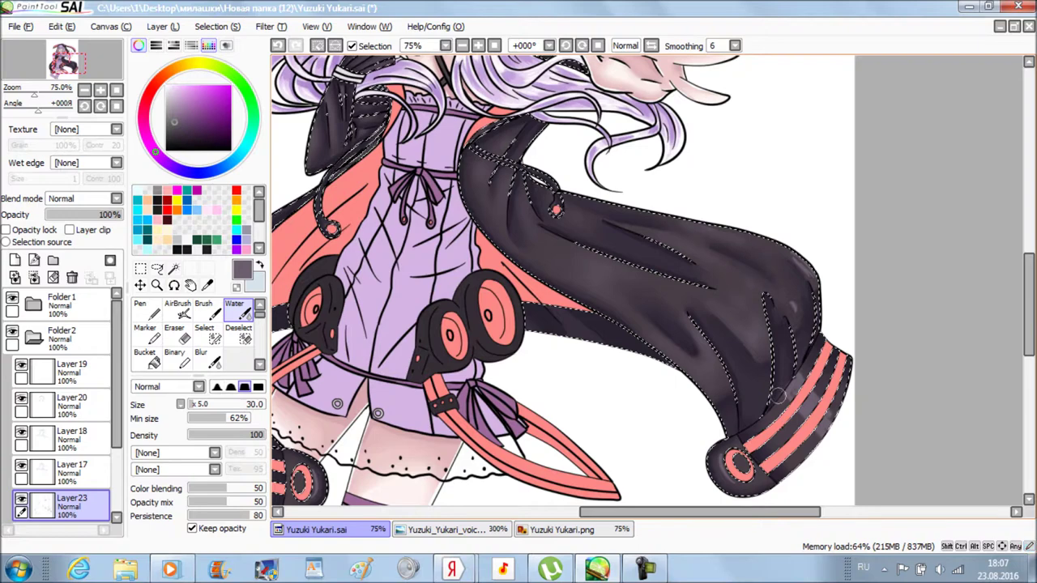
pyautogui.click(462, 45)
pyautogui.click(478, 46)
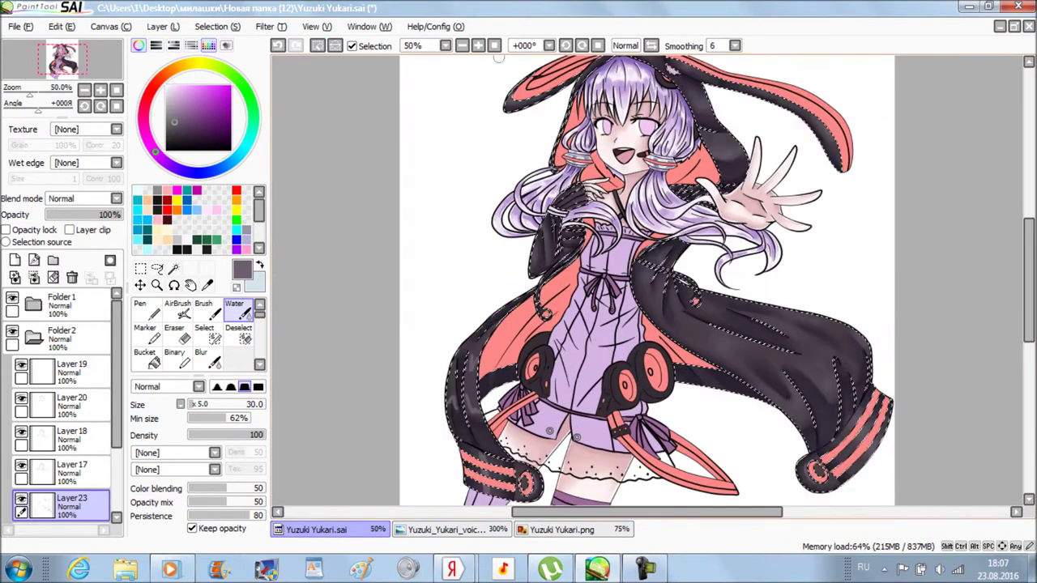
# Open the Hue/Saturation adjustment for the highlights on Layer23 and accept it.
pyautogui.scroll(-2, 474, 348)
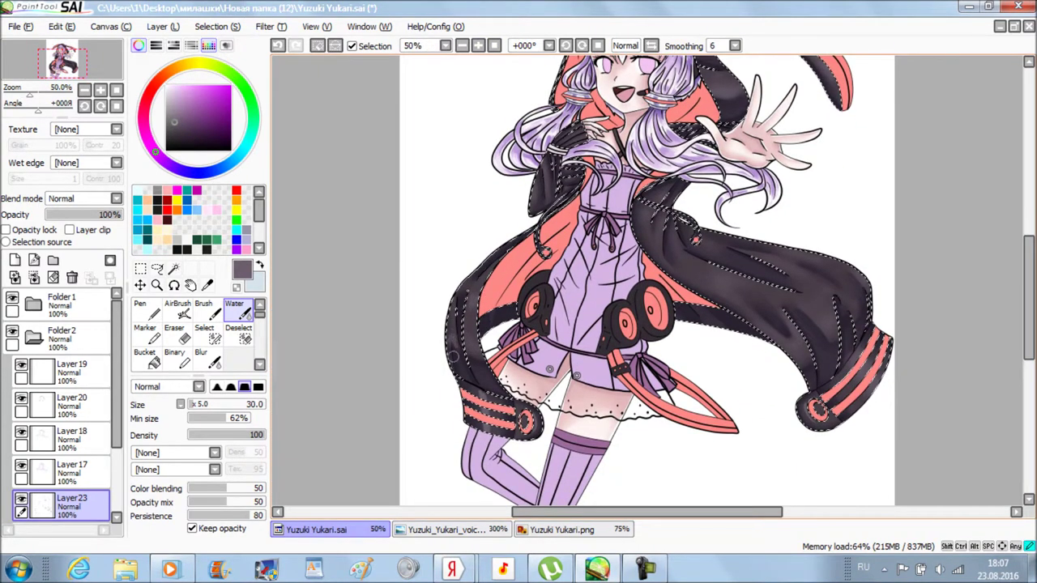
pyautogui.scroll(4, 648, 283)
pyautogui.hotkey('ctrl', 'u')
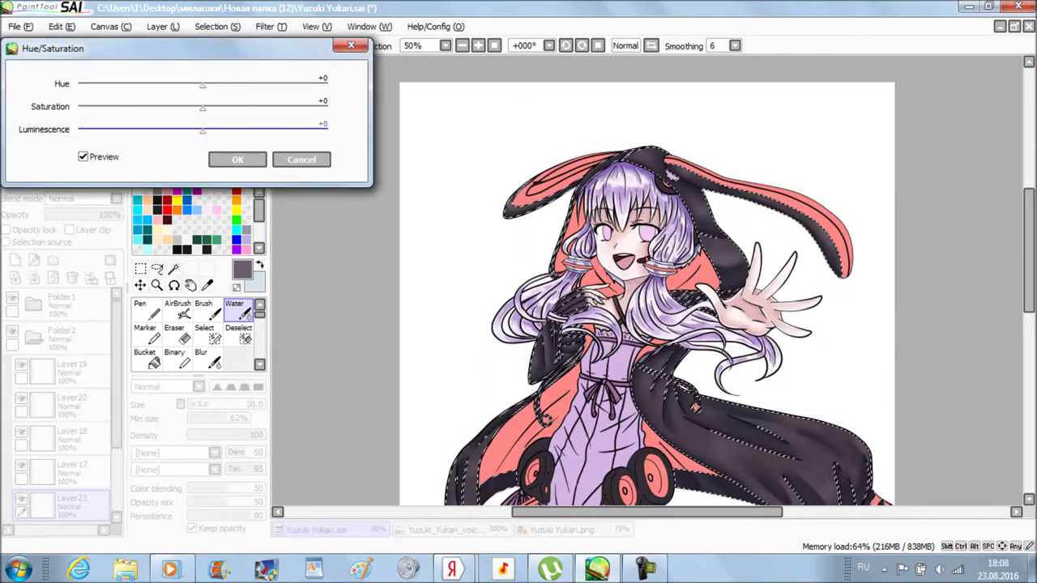
pyautogui.click(238, 160)
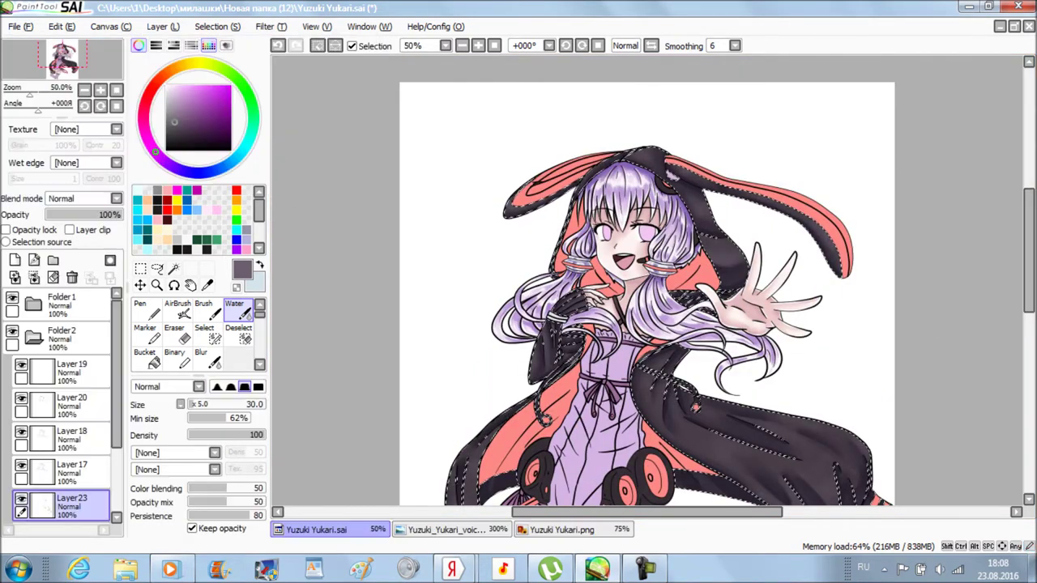
# Reduce the Pen to size 5 and paint a fine light highlight on the drawstring over the wide coat panel.
pyautogui.press('-')
pyautogui.press('-')
pyautogui.press('+')
pyautogui.press('+')
pyautogui.press('+')
pyautogui.press('+')
pyautogui.press('+')
pyautogui.press('+')
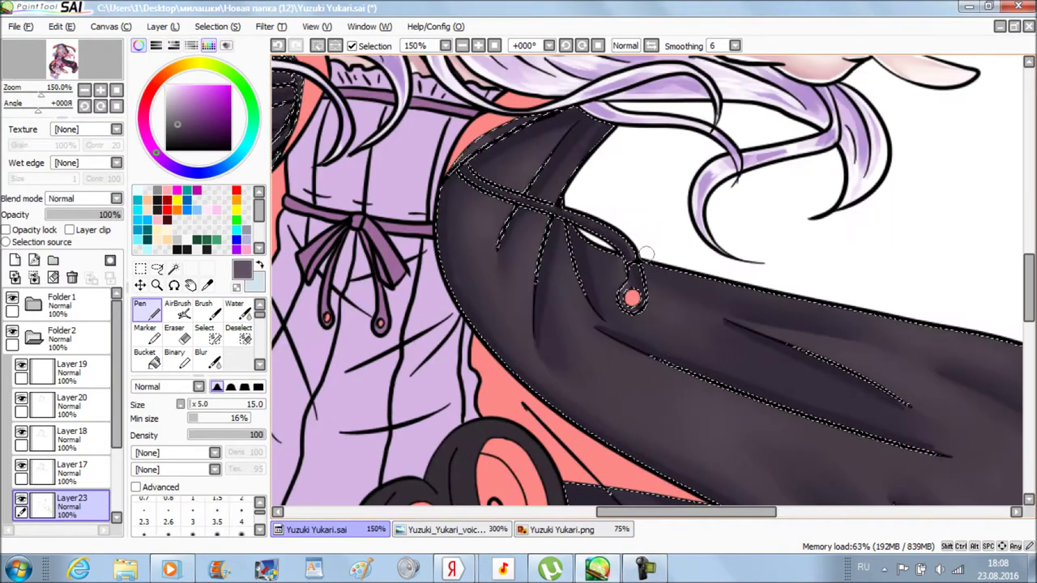
pyautogui.scroll(-2, 65, 405)
pyautogui.press('-')
pyautogui.press('-')
pyautogui.press('-')
pyautogui.press('-')
pyautogui.press('+')
pyautogui.press('+')
pyautogui.press('+')
pyautogui.press('+')
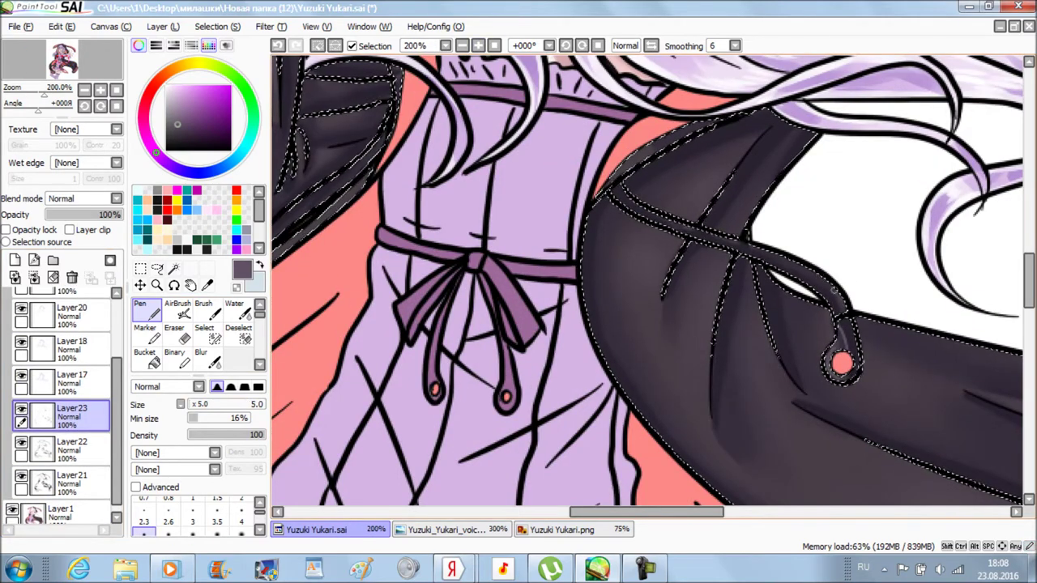
# Highlight the other drawstring and its looped end beside the bent sleeve in the same light tone.
pyautogui.press('w')
pyautogui.moveTo(622, 281); pyautogui.dragTo(1023, 264)
pyautogui.moveTo(663, 373); pyautogui.dragTo(490, 389)
pyautogui.press('n')
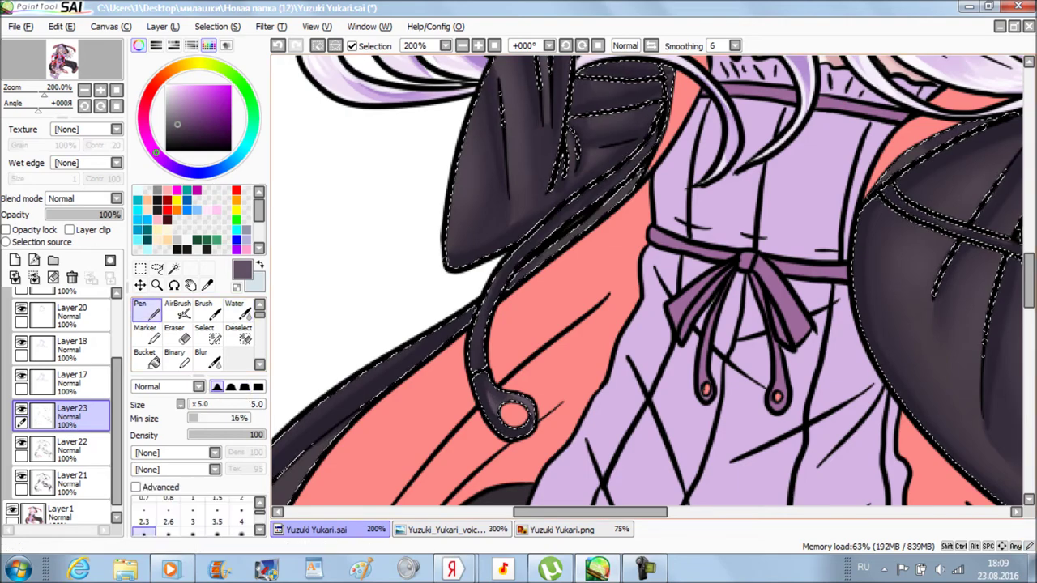
# Draw thin light rim lines along the hood's edges and the outstretched sleeve with the Pen at size 5.
pyautogui.scroll(10, 550, 274)
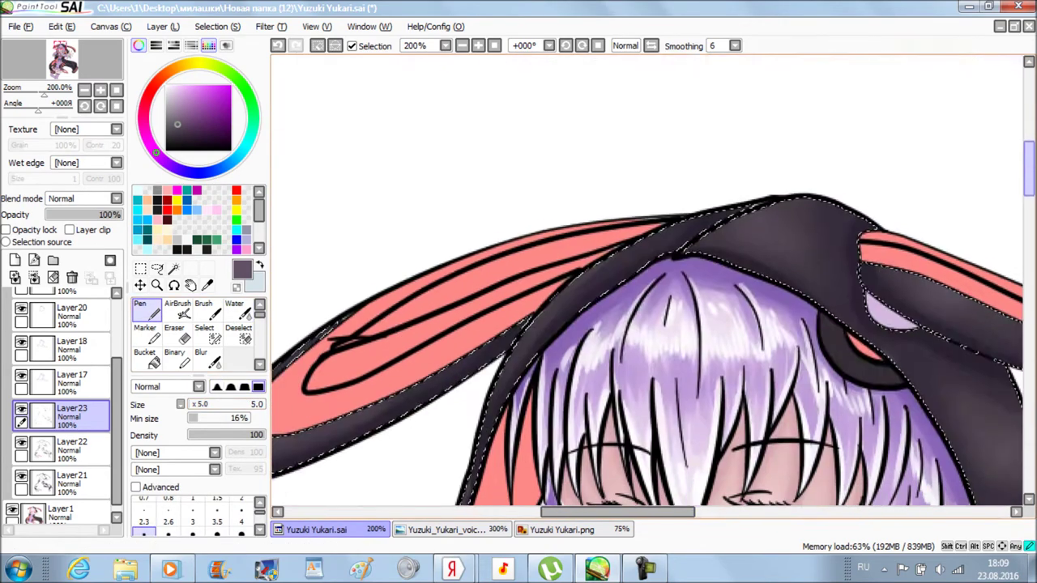
pyautogui.hscroll(3, 550, 274)
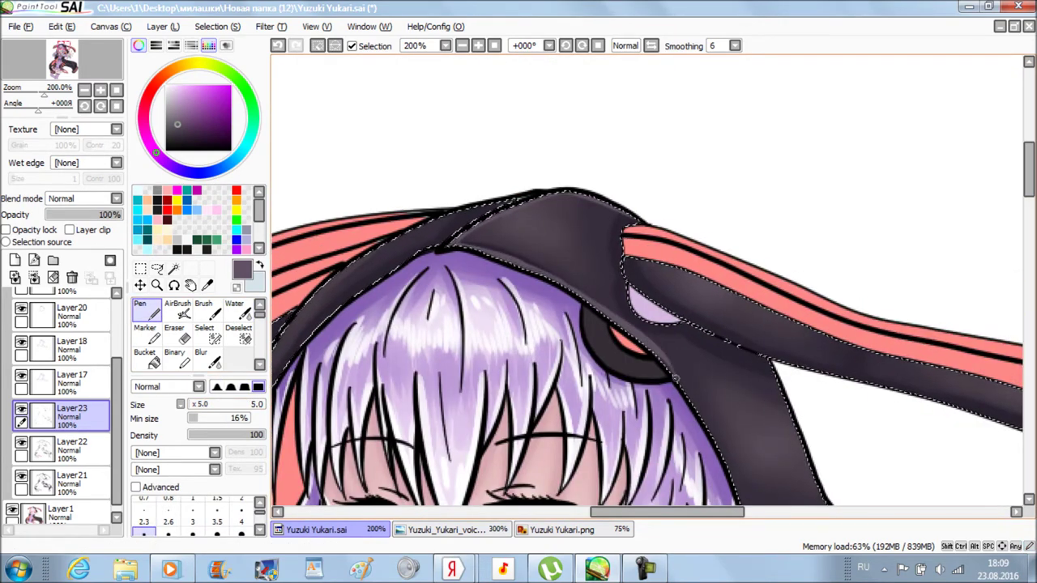
pyautogui.scroll(-3, 687, 202)
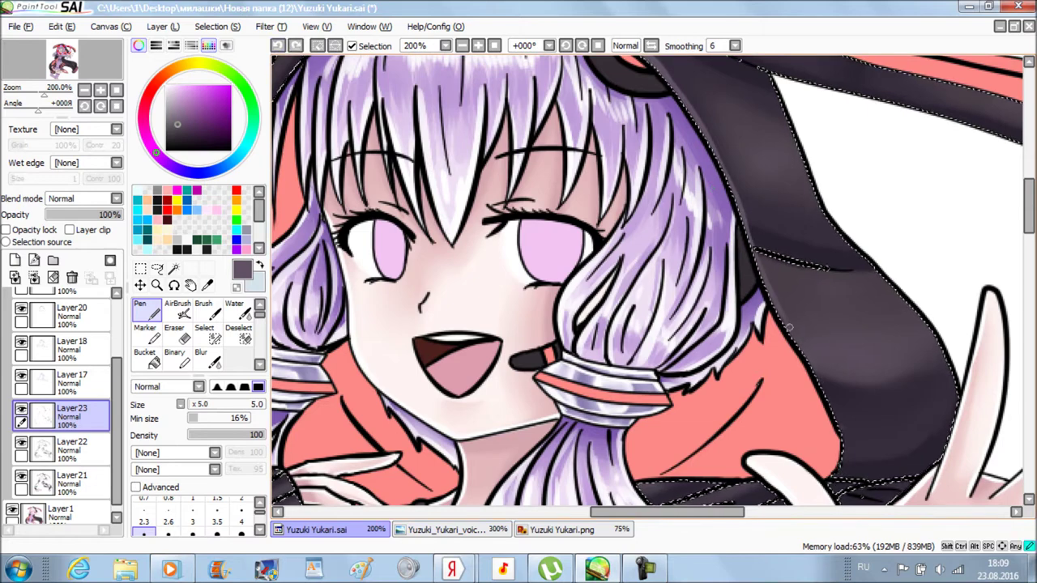
pyautogui.scroll(-3, 687, 202)
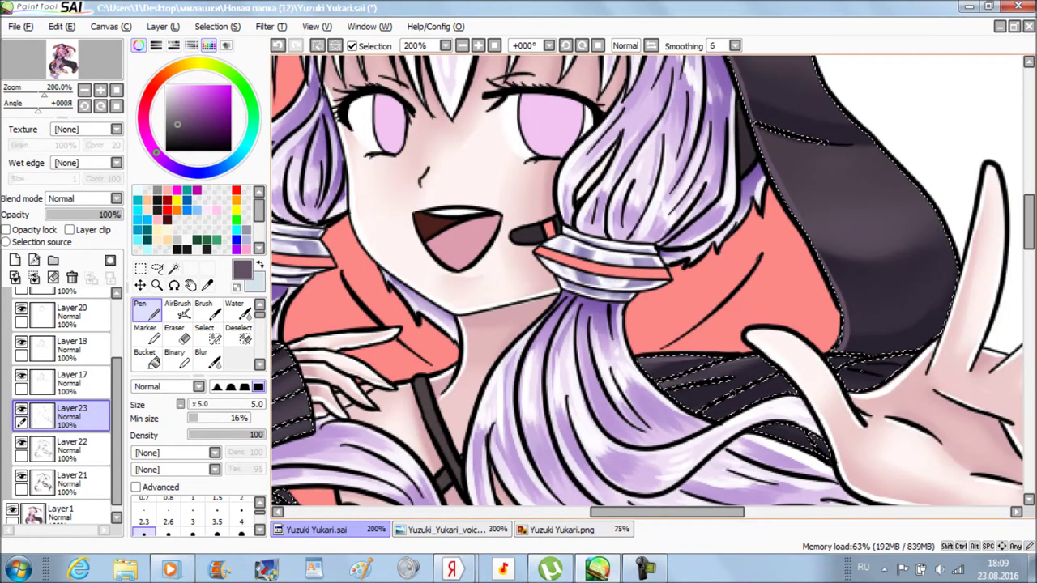
pyautogui.hscroll(3, 748, 436)
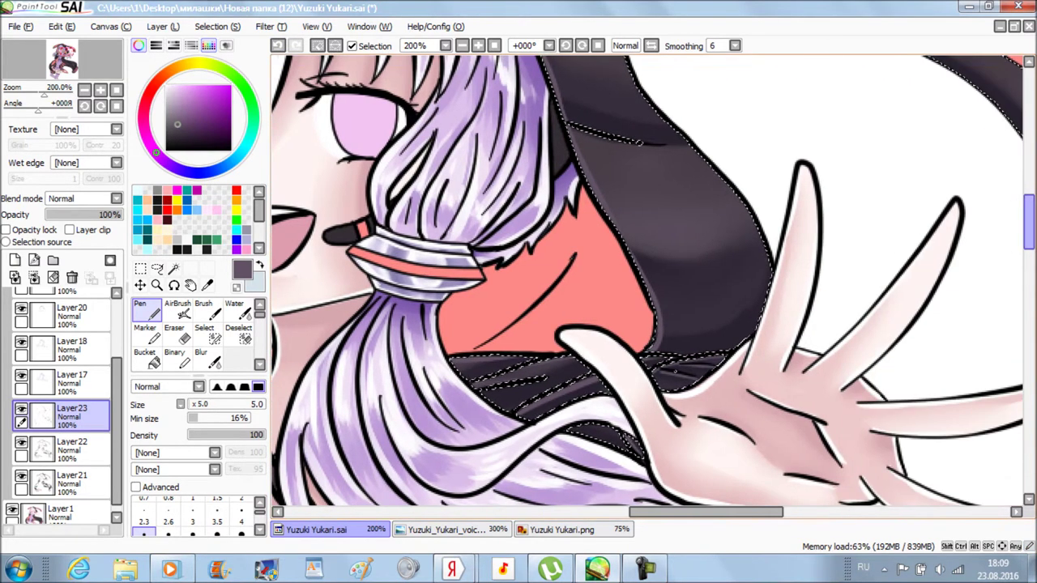
# Continue the thin light rim lines along the hood's fold and the long ear, rotating the canvas to 67° and resetting it.
pyautogui.scroll(5, 748, 436)
pyautogui.scroll(-3, 699, 383)
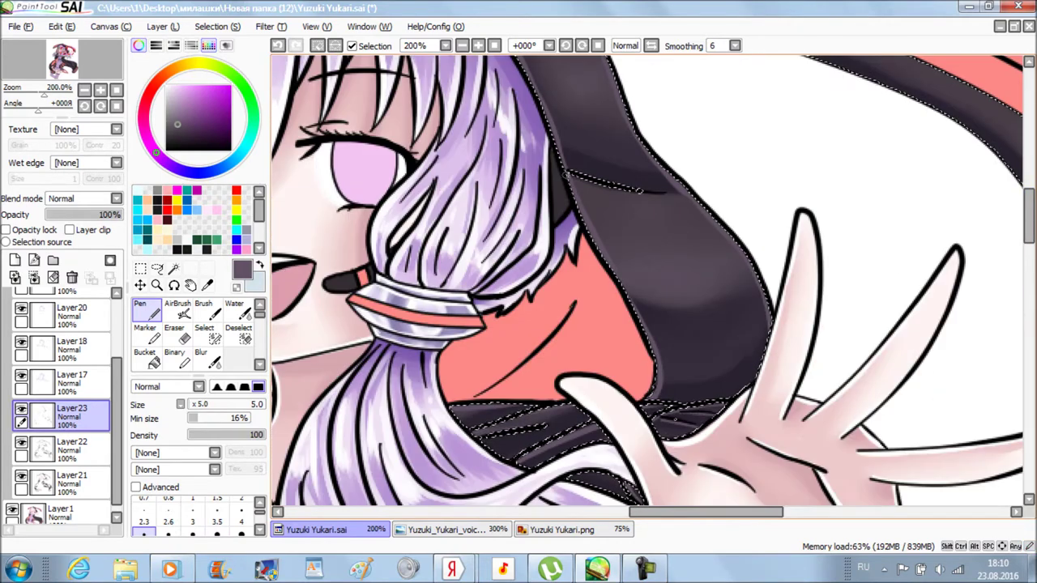
pyautogui.scroll(6, 699, 382)
pyautogui.moveTo(514, 274); pyautogui.dragTo(567, 348)
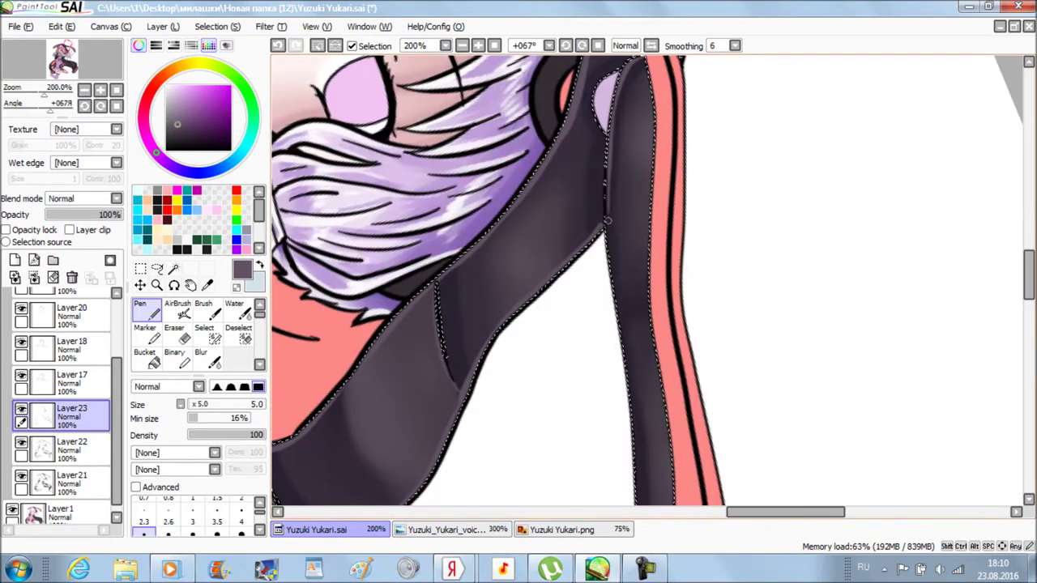
pyautogui.scroll(-5, 634, 163)
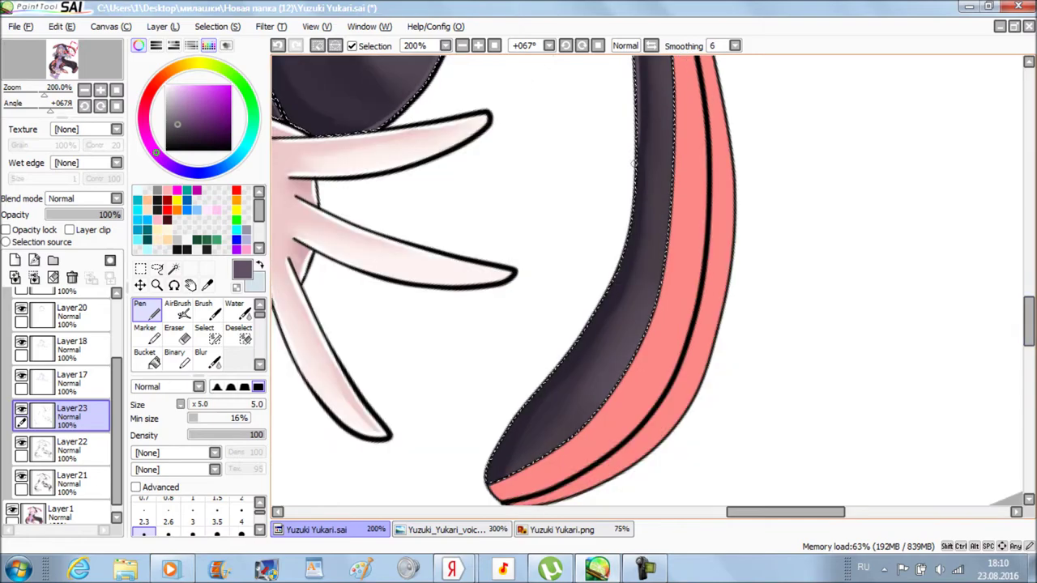
pyautogui.press('Home')
pyautogui.scroll(-4, 540, 388)
pyautogui.scroll(4, 486, 283)
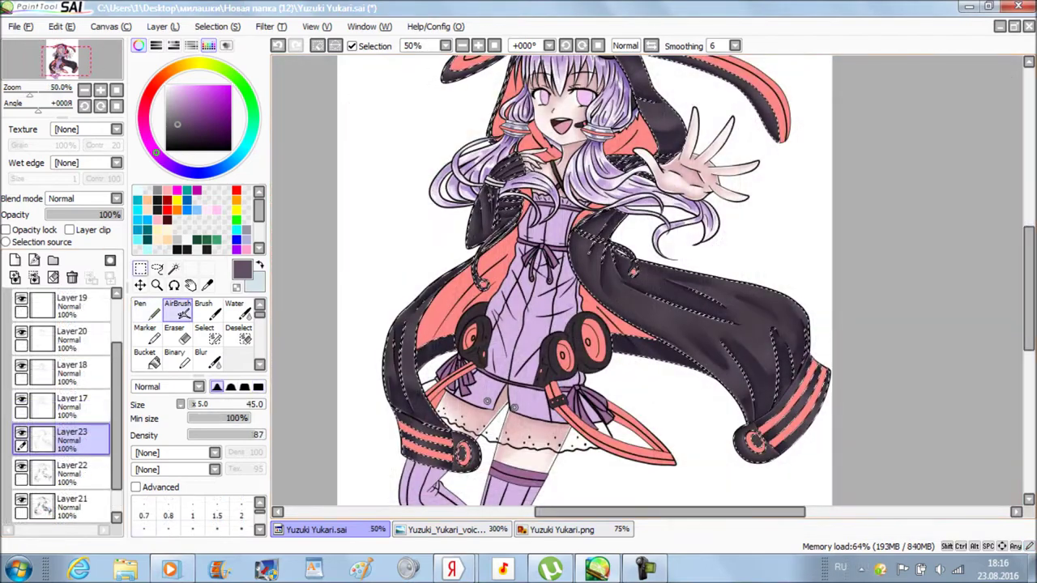
# Replace the coat selection with the hood lining and inner ears, using the Magic Wand with Layer1 hidden.
pyautogui.hscroll(-1, 640, 283)
pyautogui.scroll(1, 599, 279)
pyautogui.scroll(-1, 61, 405)
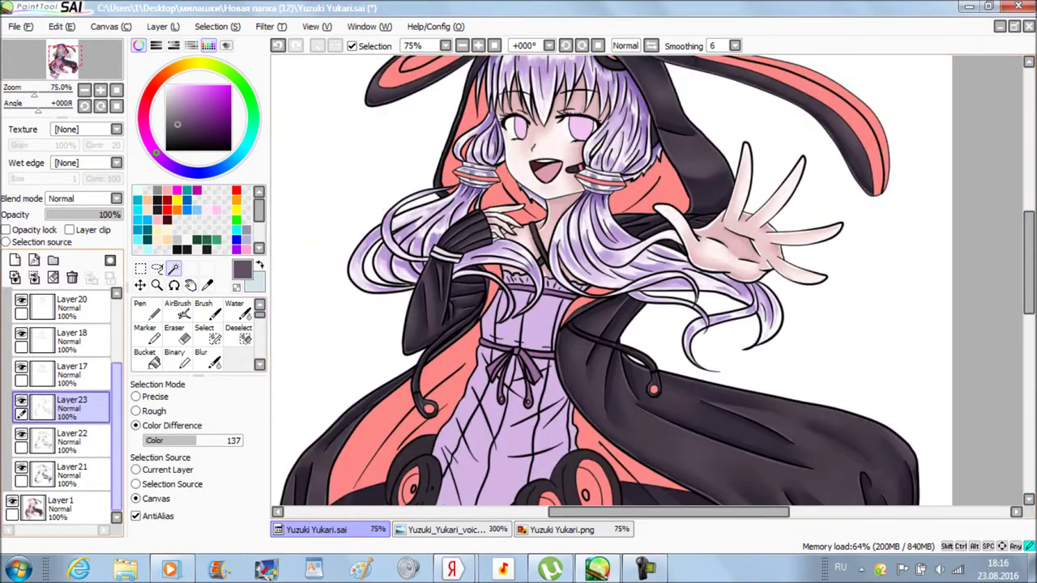
pyautogui.click(12, 503)
pyautogui.click(458, 154)
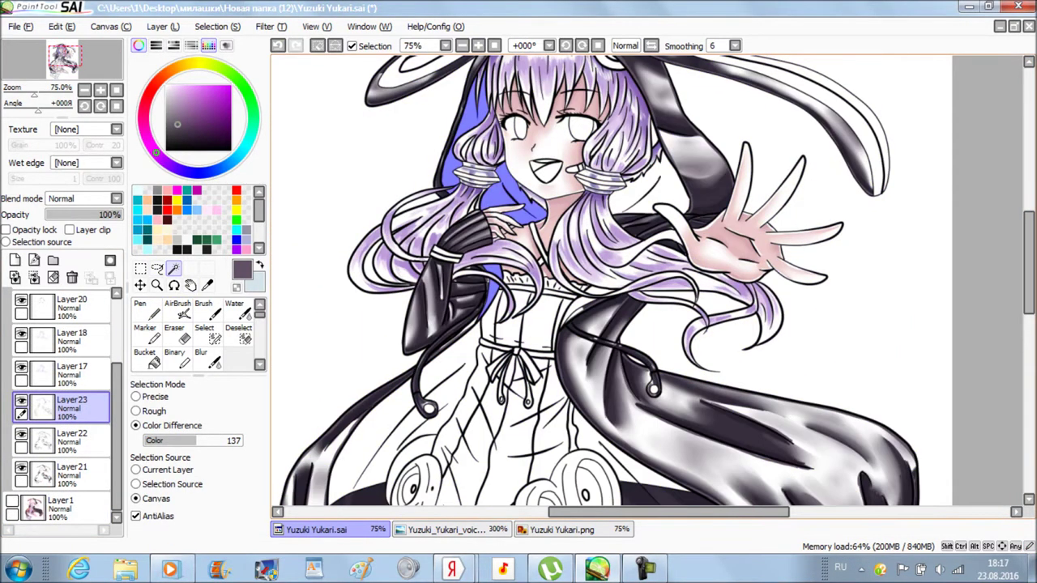
pyautogui.scroll(-1, 600, 279)
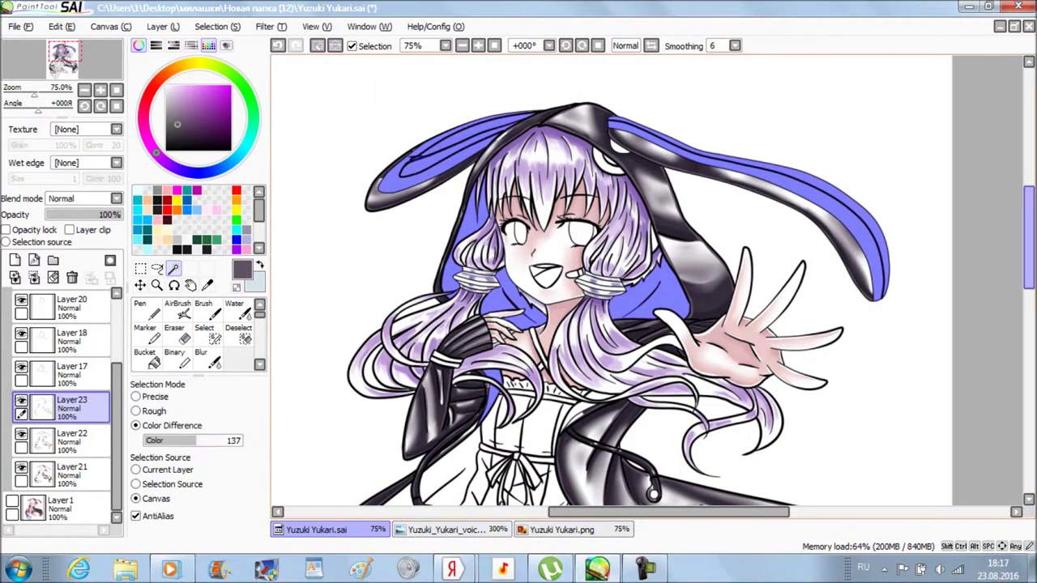
# Add the coat's inner lining and the stripes and rings of both cuffs to the selection.
pyautogui.click(380, 405)
pyautogui.scroll(-3, 599, 277)
pyautogui.click(923, 389)
pyautogui.hscroll(-1, 923, 389)
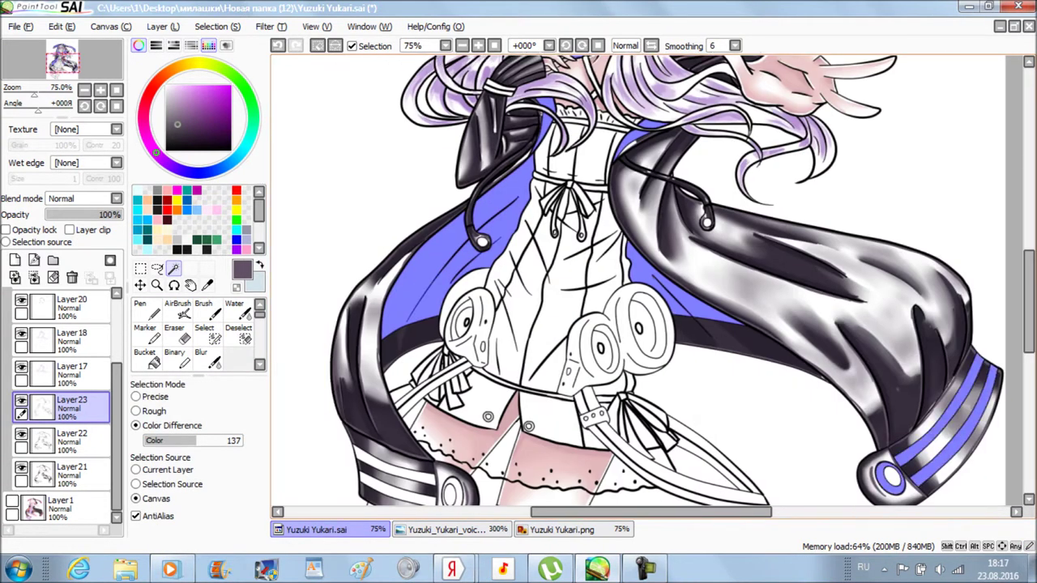
pyautogui.scroll(-5, 638, 280)
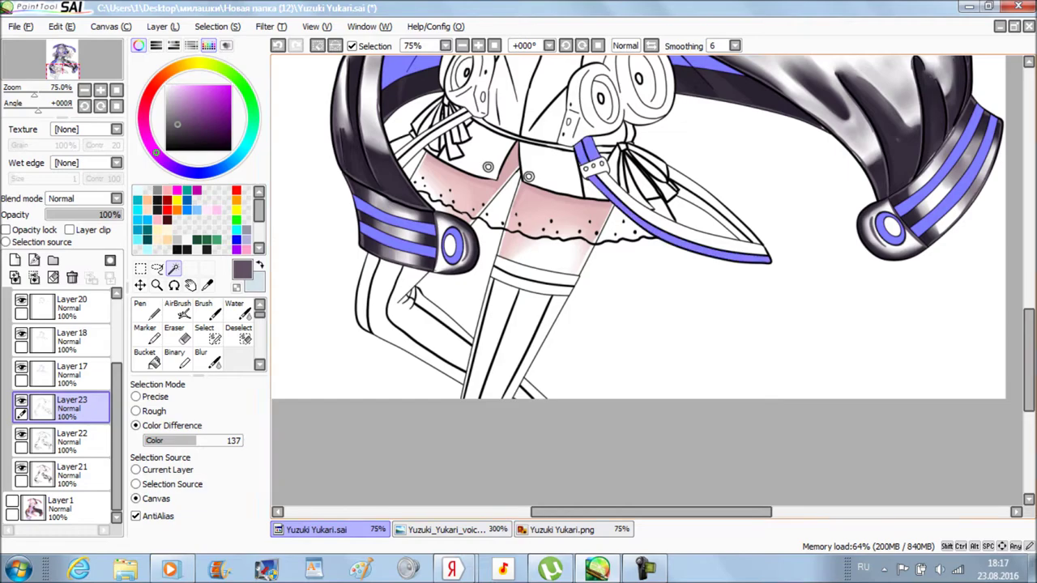
# Add the straps, drawstring ends and round hip ornaments' centres to the selection, and show Layer1 again.
pyautogui.scroll(8, 638, 280)
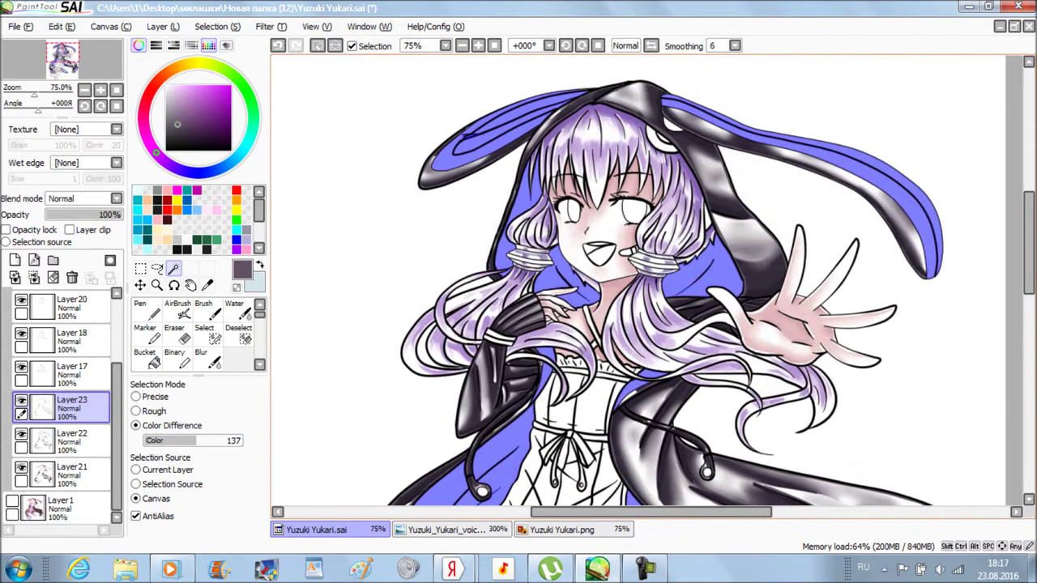
pyautogui.press('-')
pyautogui.press('-')
pyautogui.press('+')
pyautogui.press('+')
pyautogui.press('+')
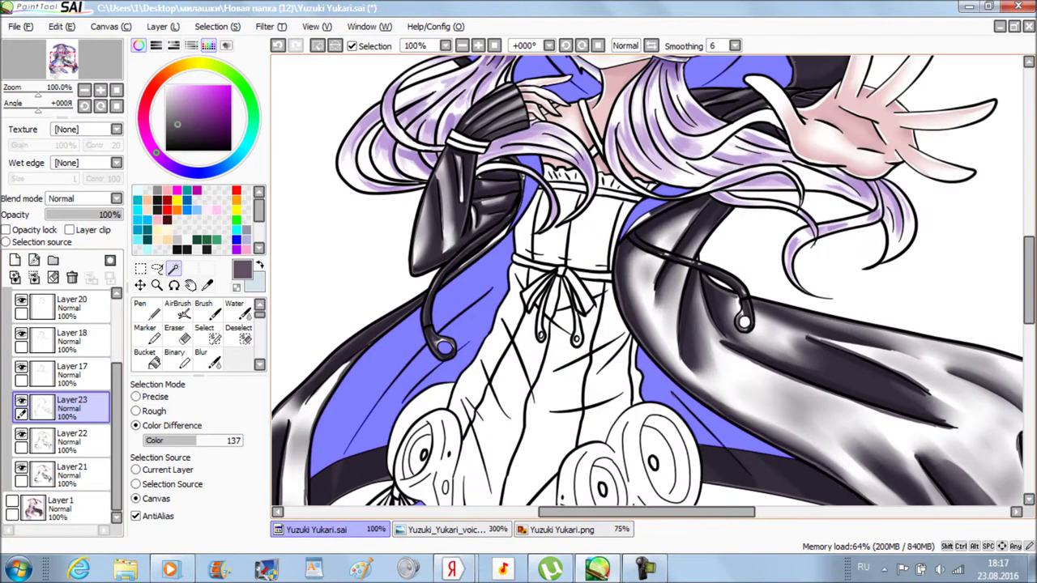
pyautogui.scroll(4, 638, 280)
pyautogui.scroll(-5, 638, 280)
pyautogui.scroll(-2, 639, 280)
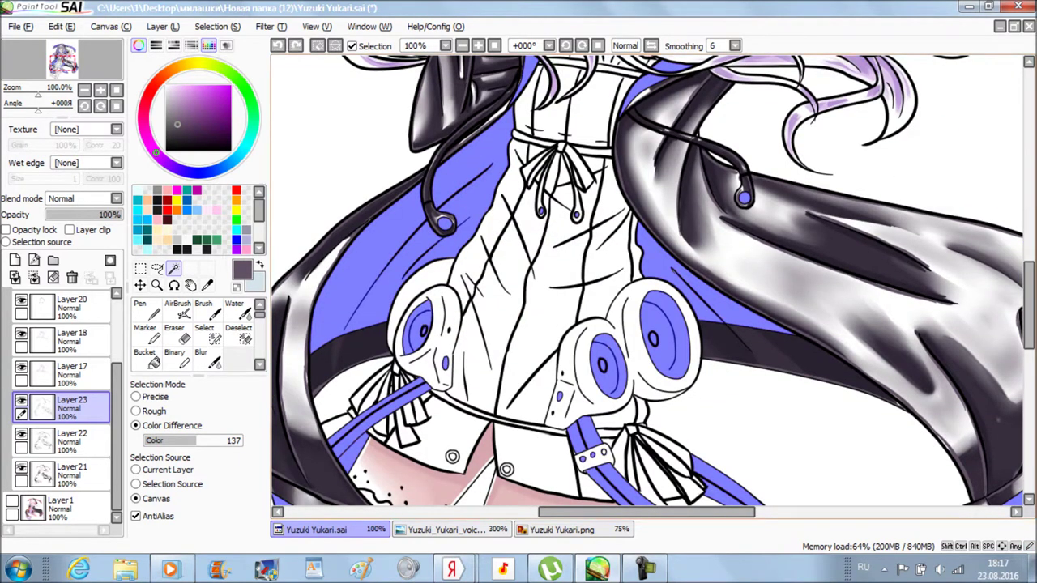
pyautogui.press('-')
pyautogui.press('-')
pyautogui.press('-')
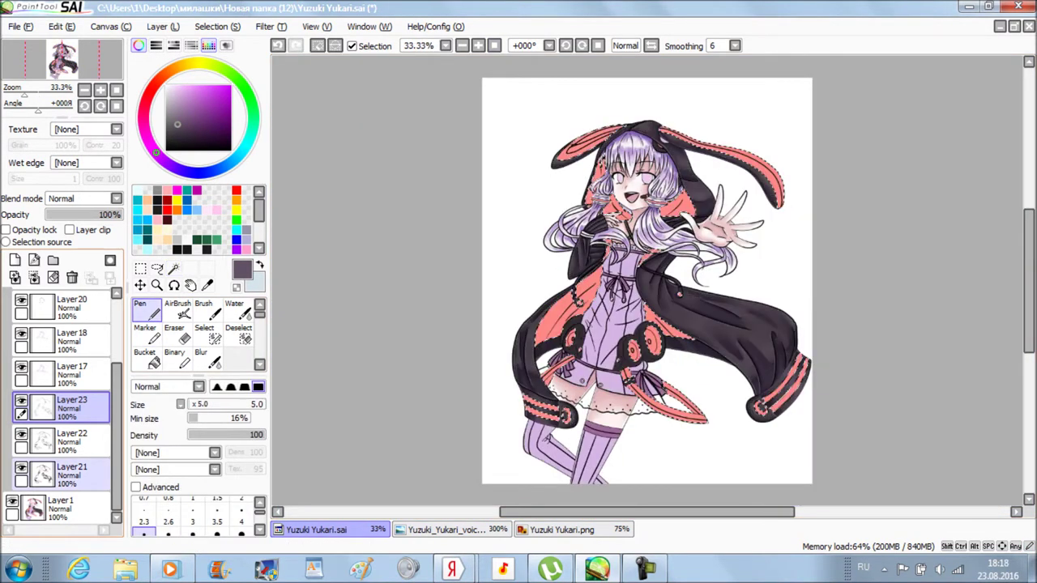
# On Layer21, paint dark pink shadows on the hood lining around the hair with the Pen at size 25.
pyautogui.press('+')
pyautogui.press('+')
pyautogui.press('+')
pyautogui.press('+')
pyautogui.press('+')
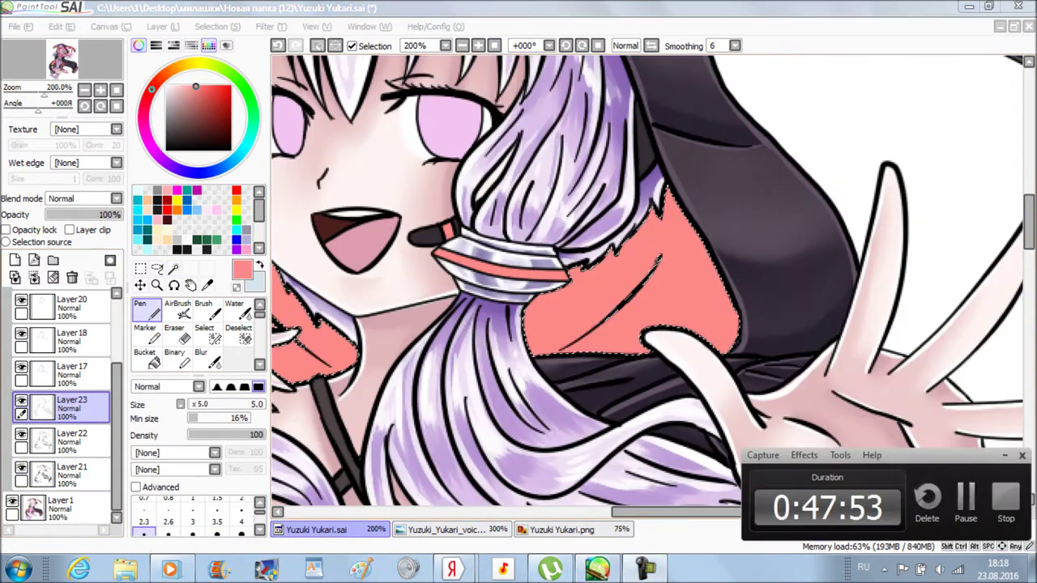
pyautogui.press('-')
pyautogui.press('-')
pyautogui.click(71, 472)
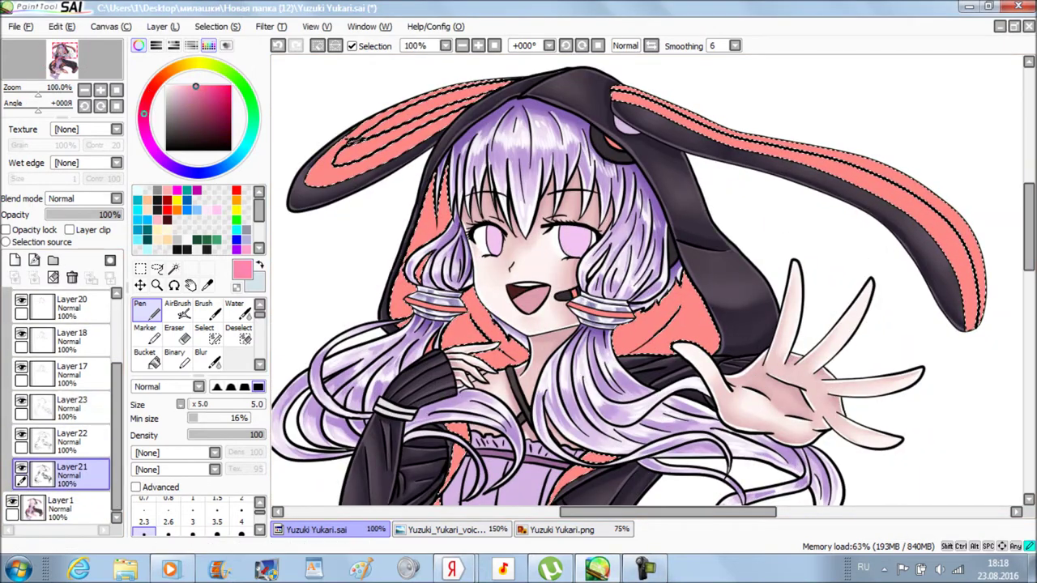
pyautogui.click(204, 101)
pyautogui.hotkey('ctrl', 'z')
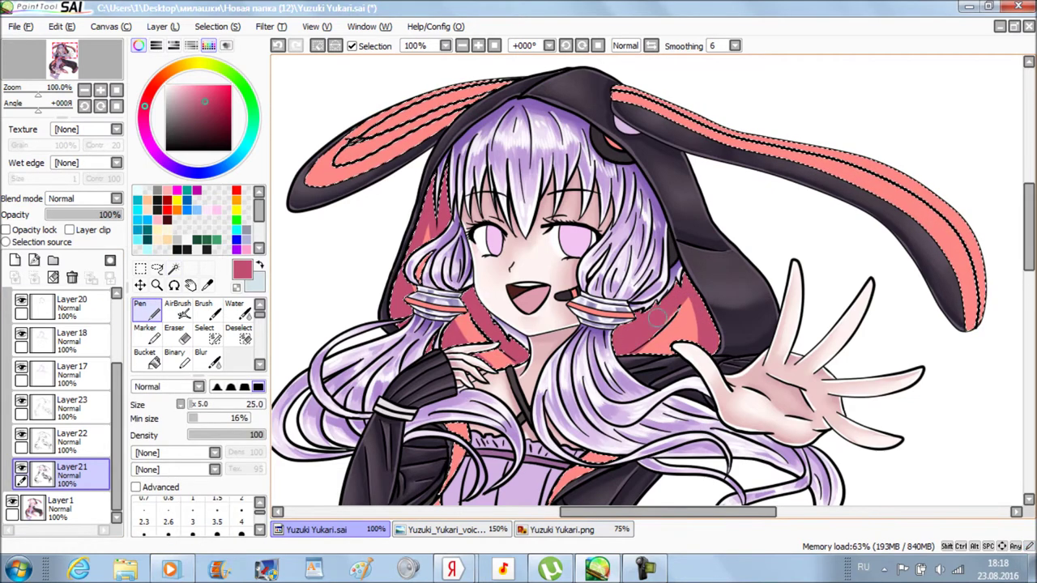
# Paint dark pink shadows on the inner parts of both ears near the hood, along their edges and at the long ear's bend.
pyautogui.moveTo(705, 134); pyautogui.dragTo(755, 154)
pyautogui.hotkey('ctrl', 'z')
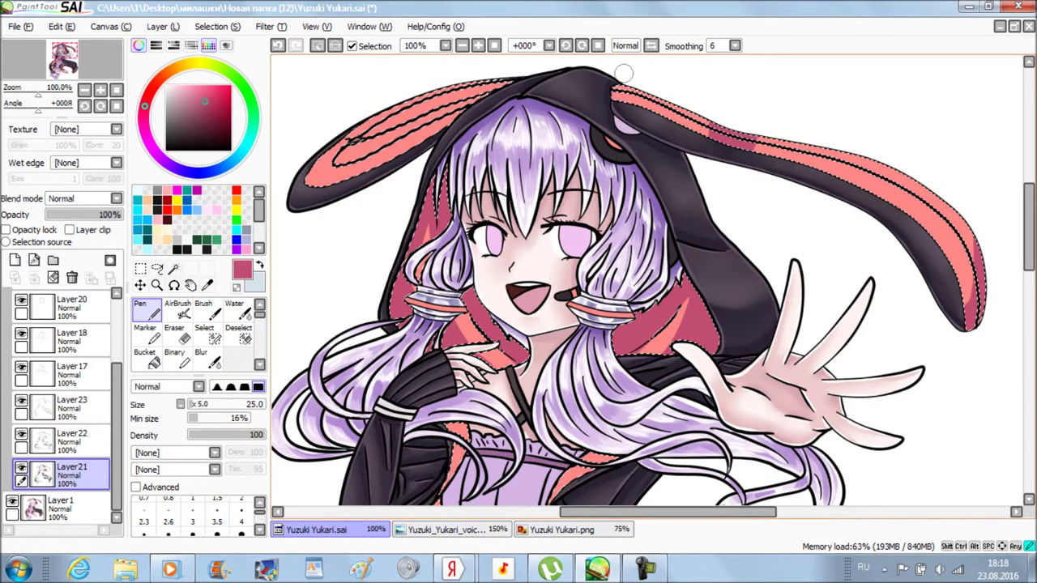
pyautogui.scroll(-1, 476, 102)
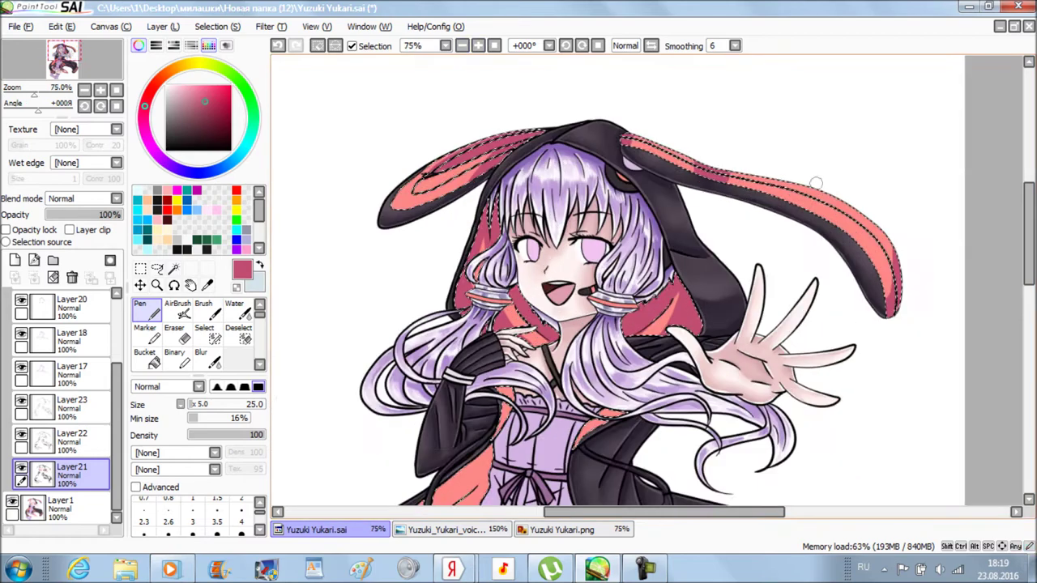
pyautogui.scroll(1, 542, 104)
# Shade the lining at the chest, the drawstring ends and the lining of the narrow coat panel in the same dark pink.
pyautogui.scroll(-3, 909, 255)
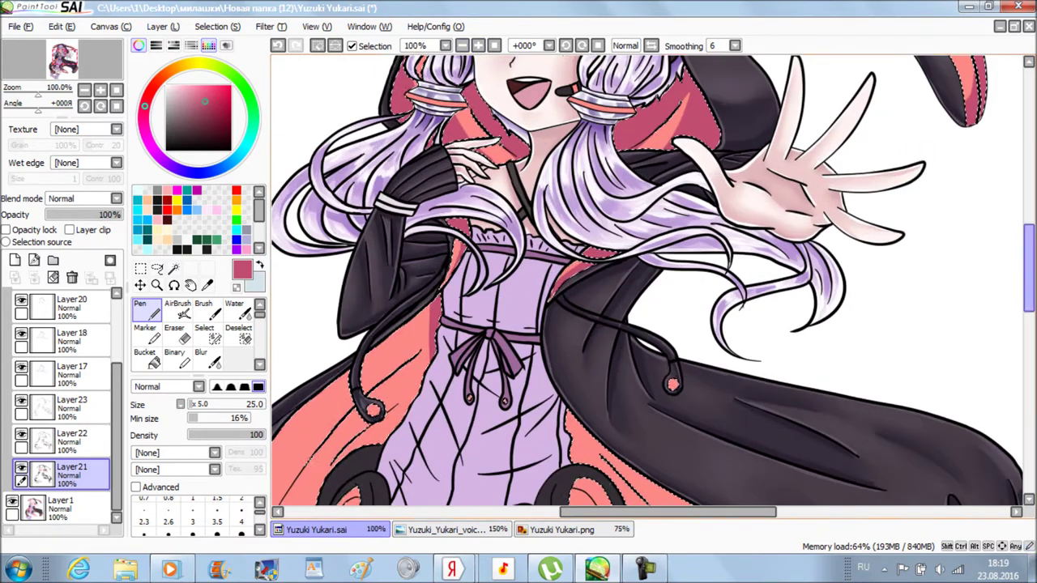
pyautogui.scroll(5, 1013, 253)
pyautogui.scroll(-1, 1013, 252)
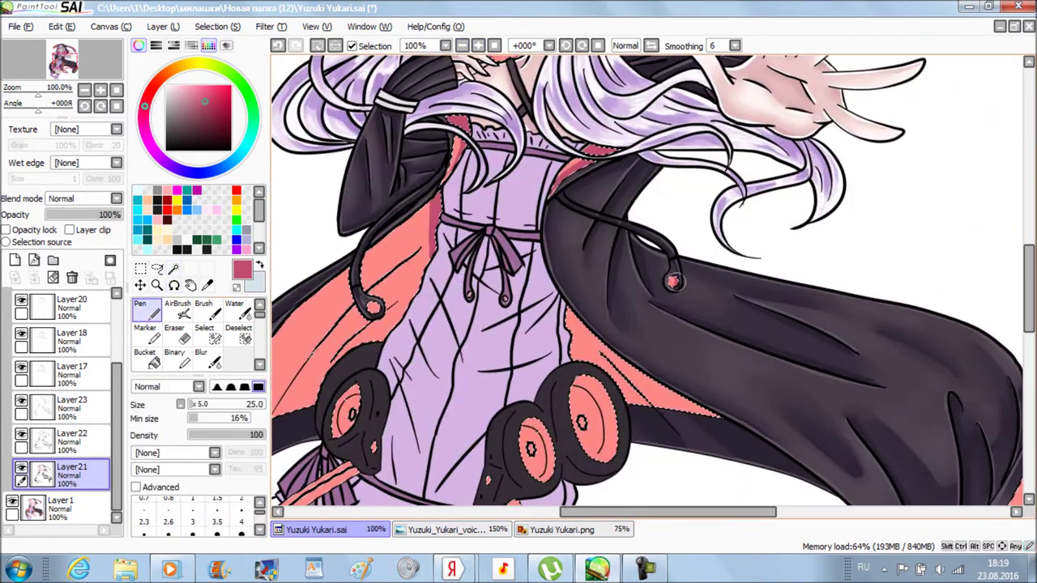
pyautogui.scroll(1, 497, 251)
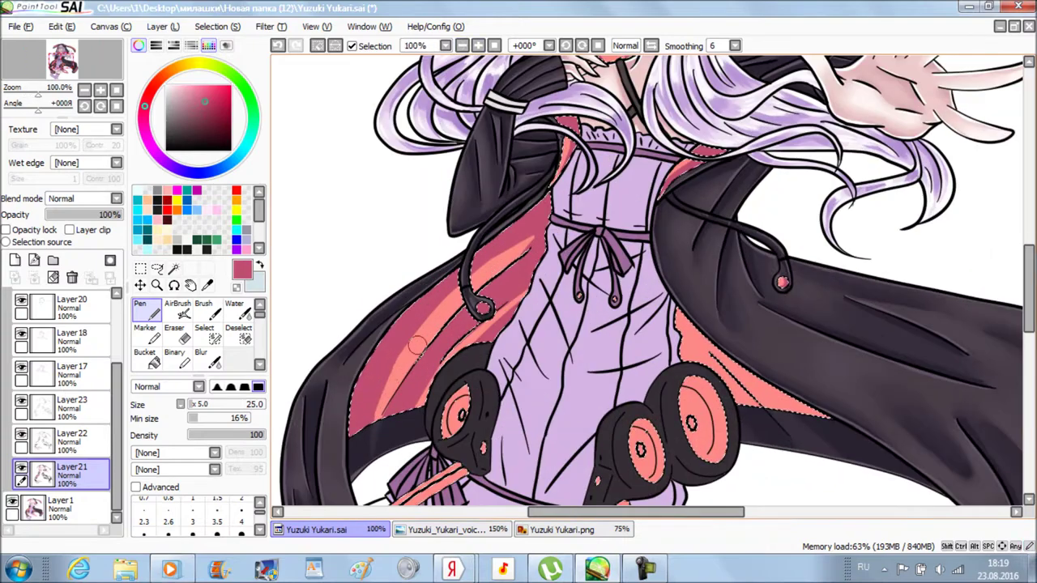
pyautogui.hscroll(1, 646, 336)
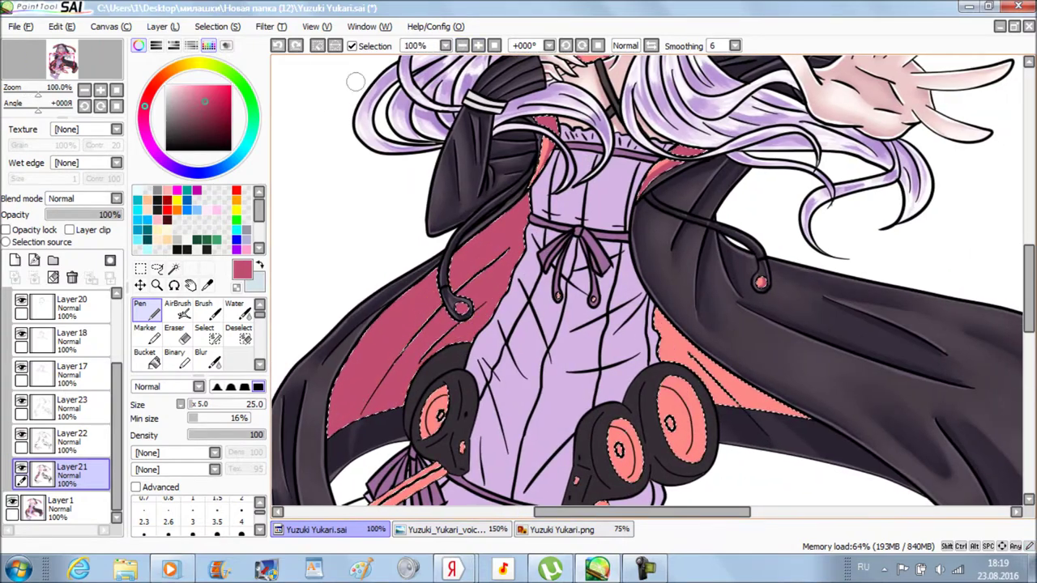
# Shade the strap loops and the striped trim and button rims of both coat cuffs in dark pink.
pyautogui.scroll(-2, 648, 283)
pyautogui.scroll(1, 647, 283)
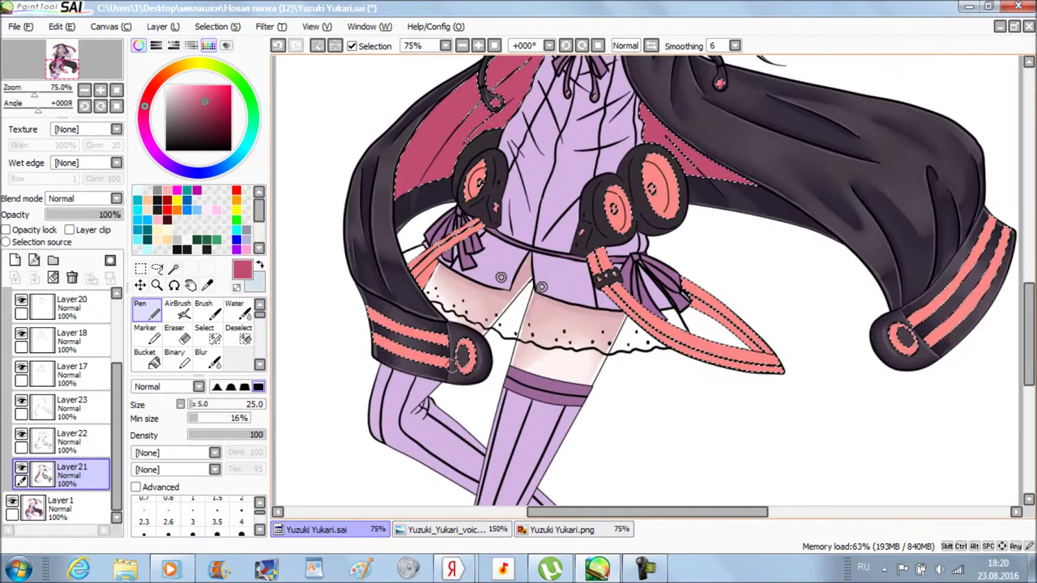
pyautogui.hscroll(3, 646, 284)
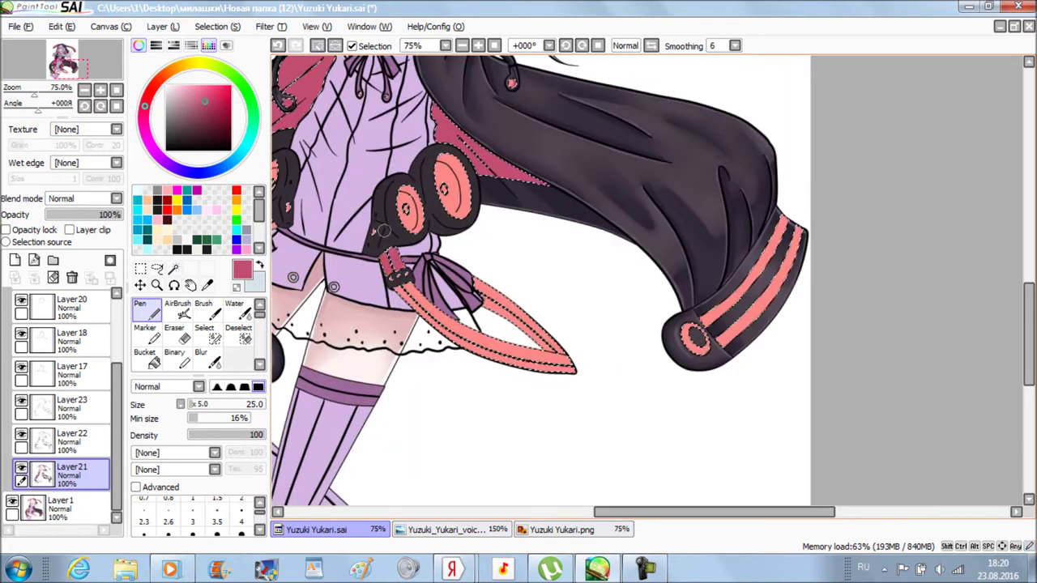
pyautogui.moveTo(522, 350); pyautogui.dragTo(555, 357)
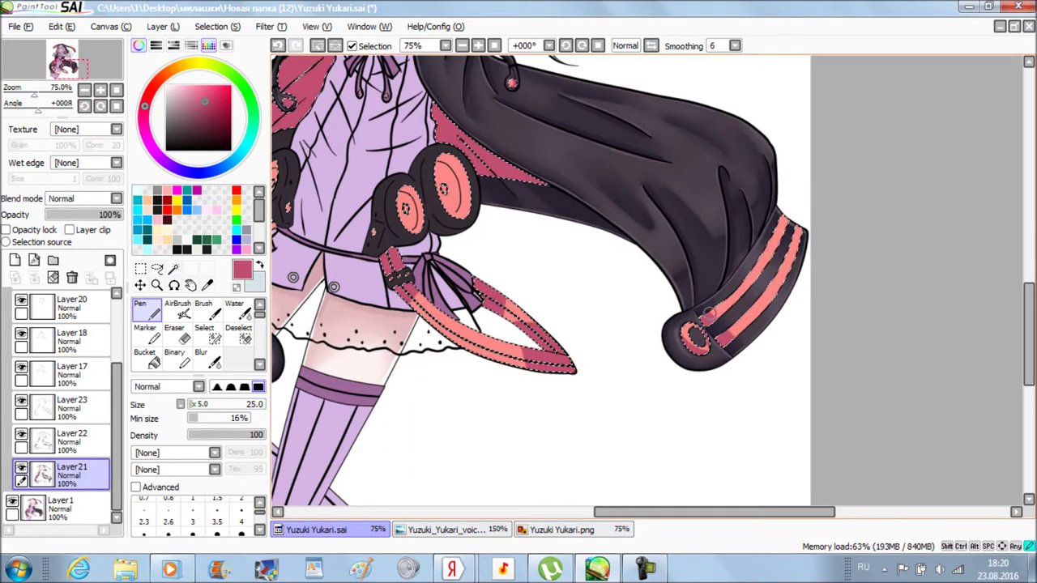
pyautogui.hscroll(-2, 367, 207)
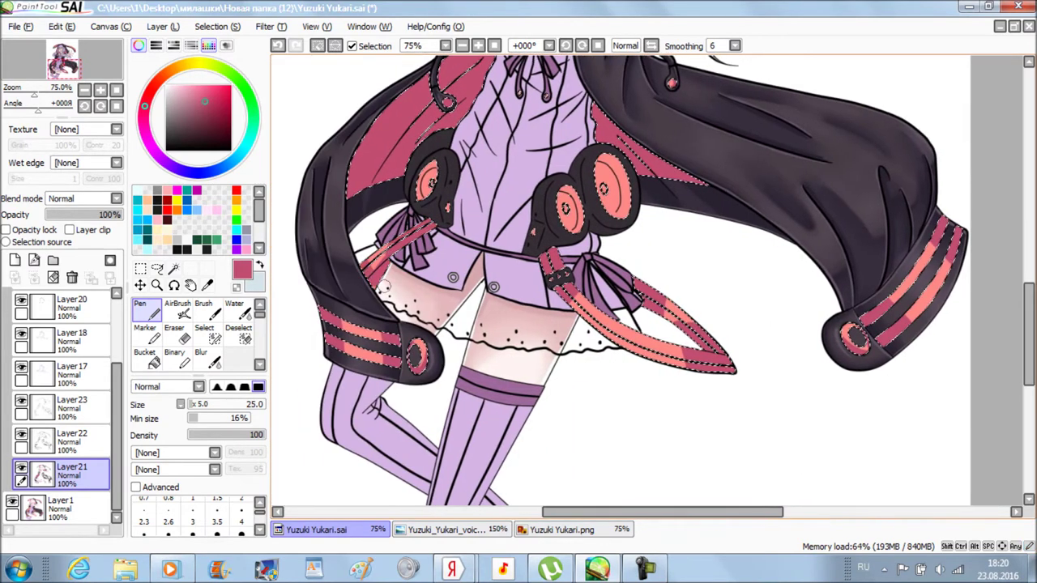
# Blend the dark pink shadows on both ears and the hood lining with the Water brush at size 20.
pyautogui.scroll(-2, 647, 348)
pyautogui.scroll(2, 600, 211)
pyautogui.click(234, 305)
pyautogui.press(']')
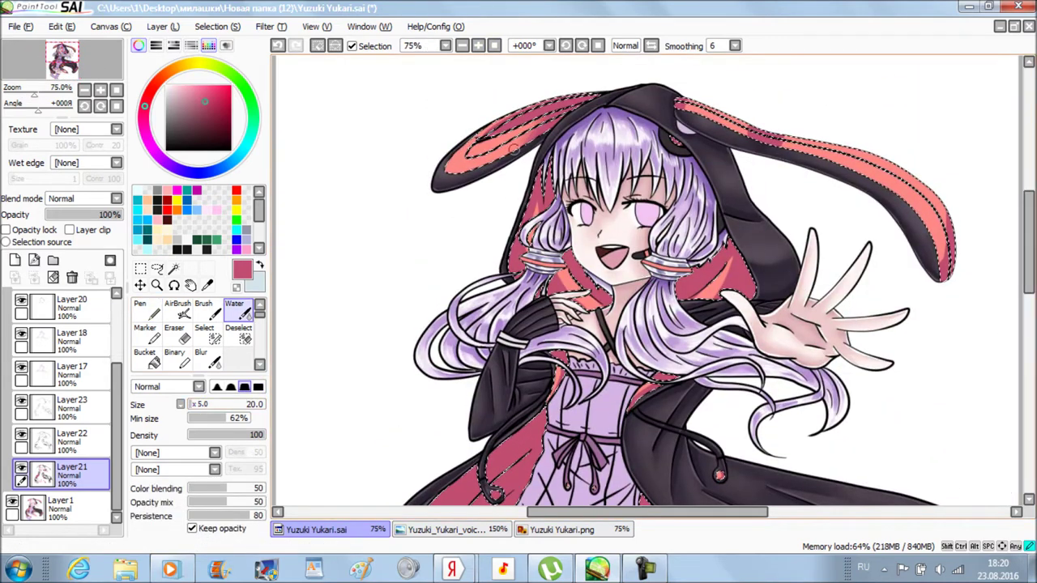
pyautogui.hscroll(1, 648, 512)
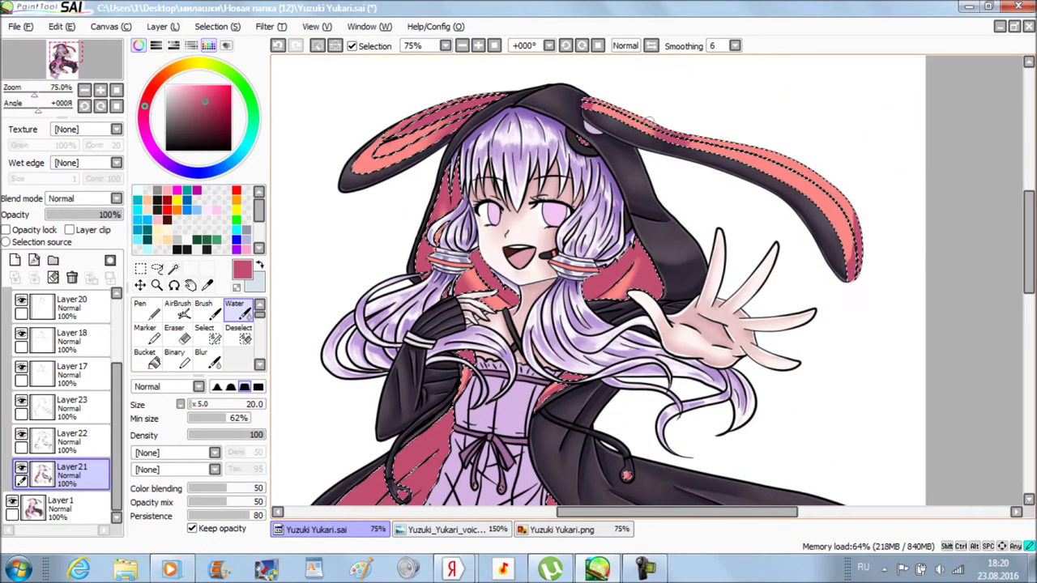
pyautogui.scroll(-3, 644, 279)
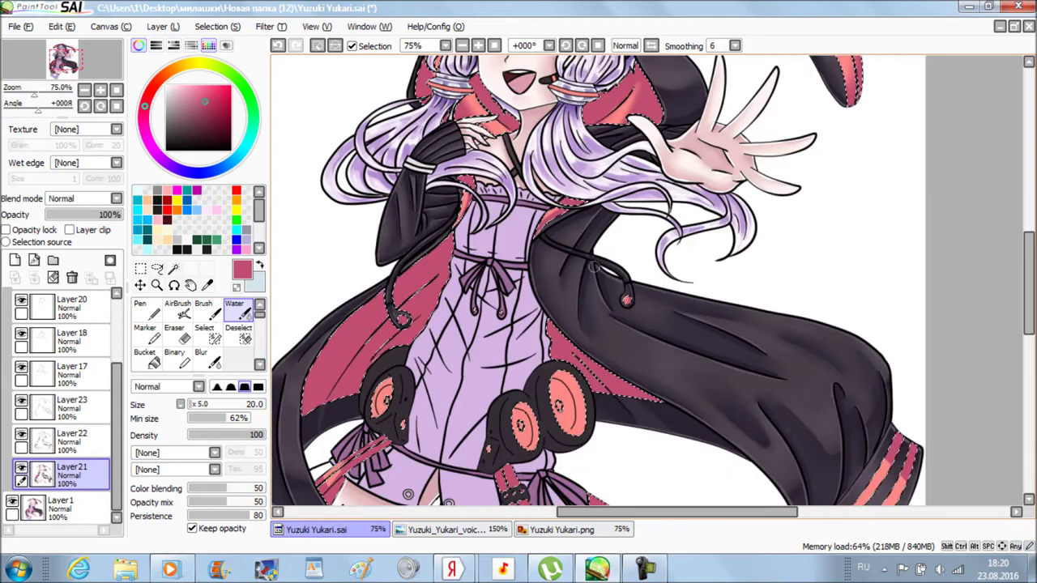
# Blend the dark pink shadows on the straps and on the stripes of both cuffs.
pyautogui.press('e')
pyautogui.press('e')
pyautogui.press('e')
pyautogui.press('e')
pyautogui.scroll(-3, 598, 281)
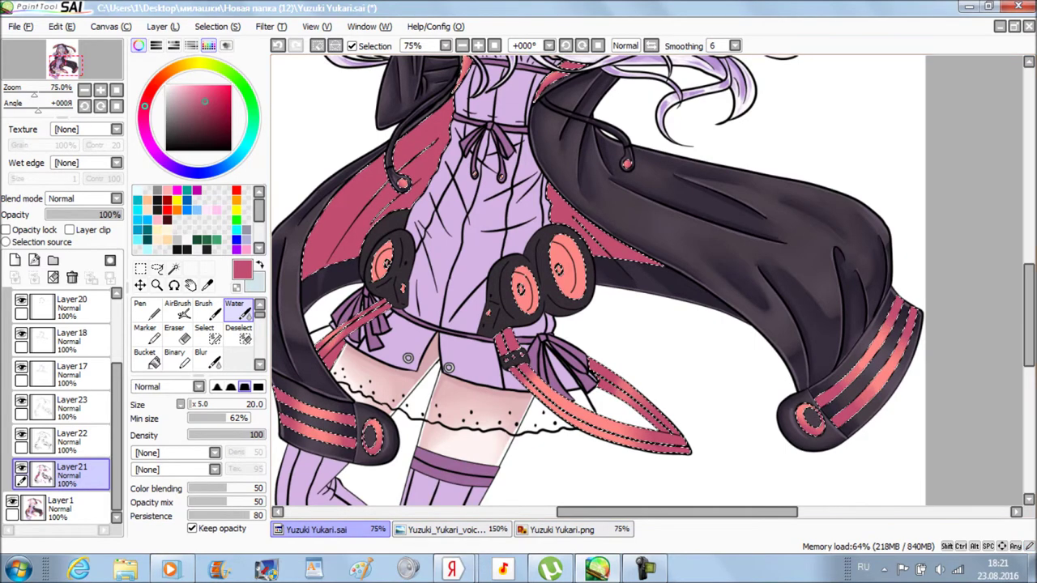
pyautogui.scroll(-2, 365, 340)
pyautogui.scroll(1, 398, 386)
# On Layer22, paint darker pink shadows on the hood lining and ears with the Pen at size 15 and blend them.
pyautogui.click(71, 441)
pyautogui.click(140, 308)
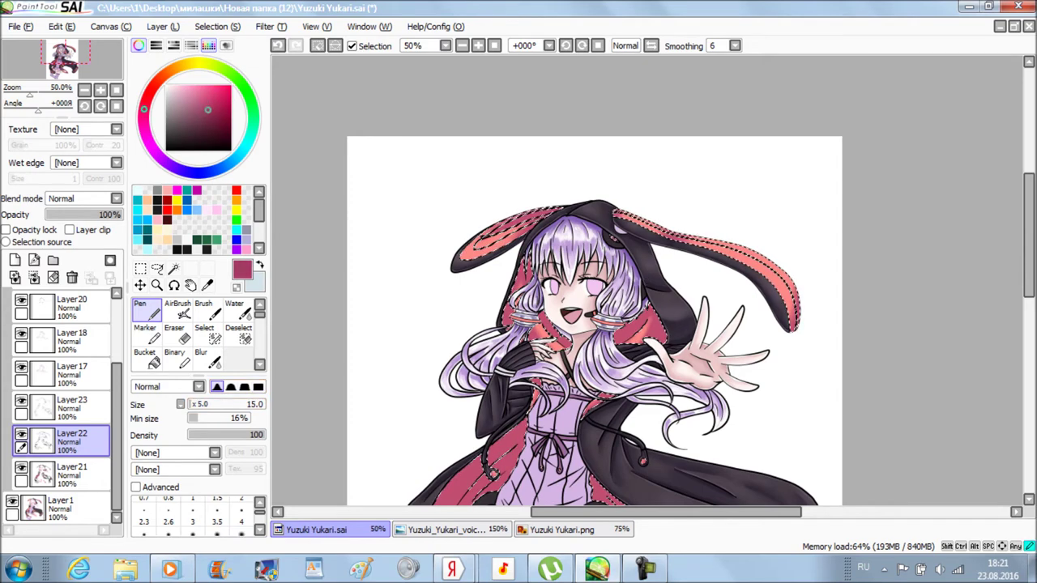
pyautogui.scroll(3, 644, 279)
pyautogui.moveTo(677, 324); pyautogui.dragTo(770, 332)
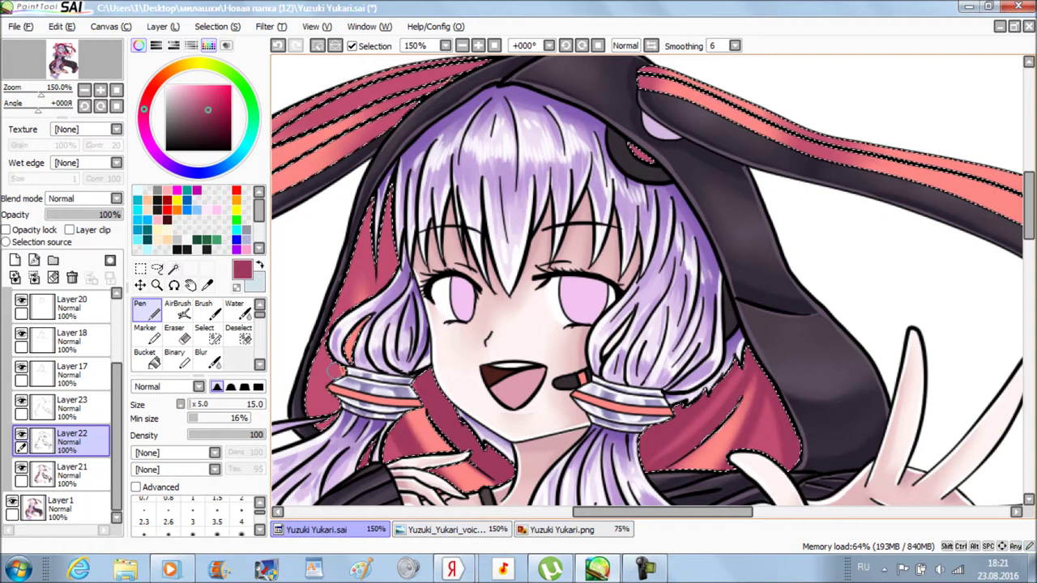
pyautogui.scroll(-1, 644, 278)
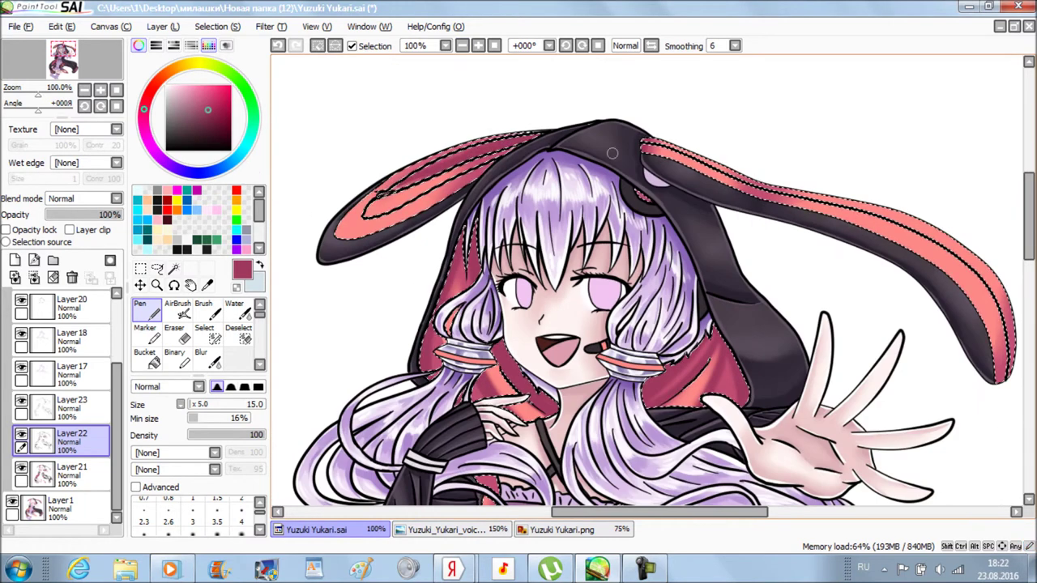
pyautogui.scroll(-3, 655, 281)
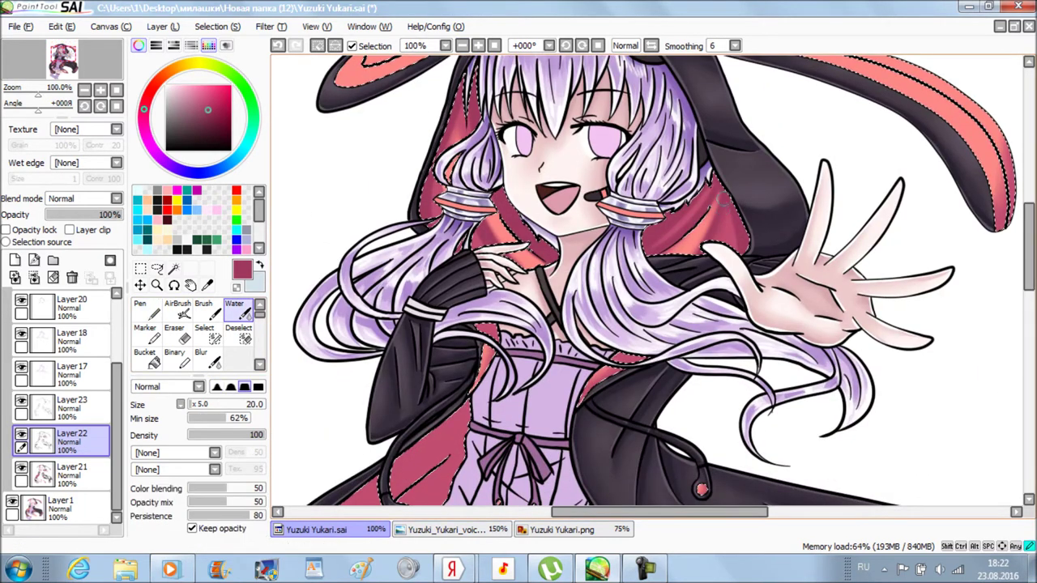
# Paint darker pink fold shadows on the wide coat lining and on the narrow panel's lining with the Pen at size 15.
pyautogui.scroll(-2, 437, 308)
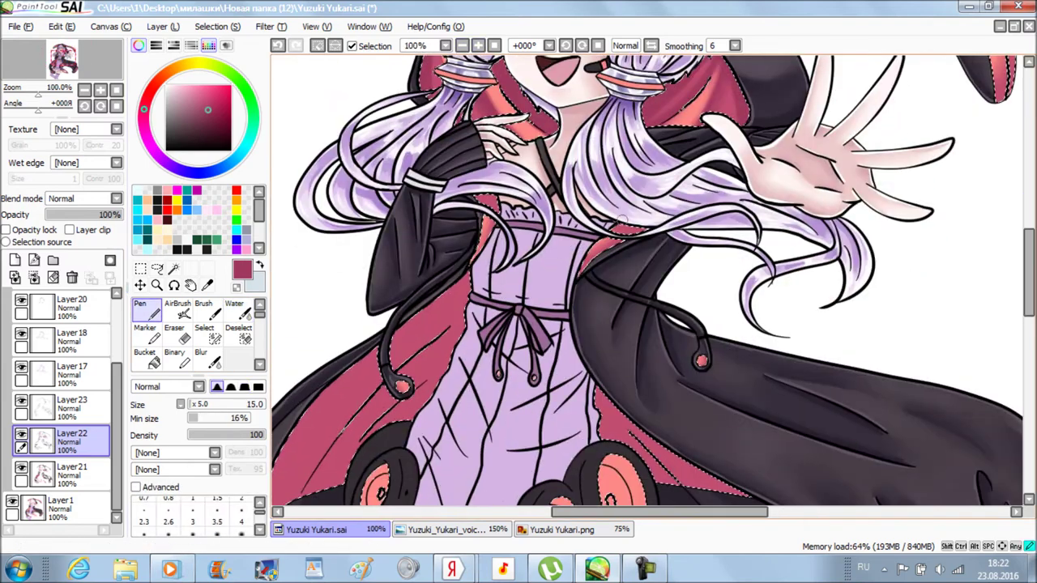
pyautogui.scroll(-2, 437, 308)
pyautogui.hscroll(-2, 437, 308)
pyautogui.moveTo(443, 314)
pyautogui.mouseDown()
pyautogui.moveTo(414, 400)
pyautogui.moveTo(410, 362)
pyautogui.mouseUp()
pyautogui.moveTo(486, 312); pyautogui.dragTo(444, 381)
pyautogui.moveTo(518, 349); pyautogui.dragTo(491, 403)
pyautogui.moveTo(577, 213); pyautogui.dragTo(536, 256)
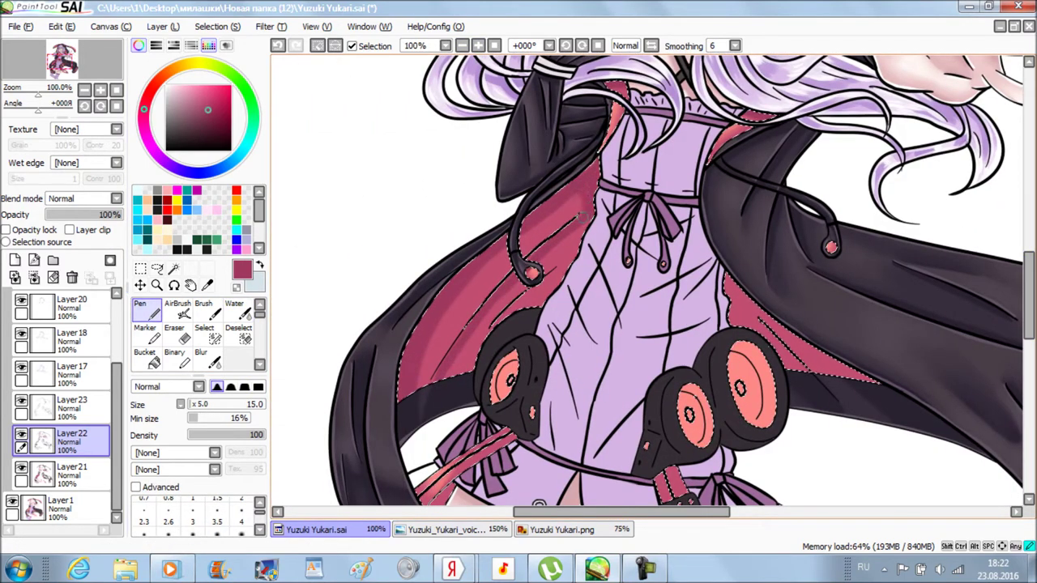
pyautogui.moveTo(496, 314); pyautogui.dragTo(451, 374)
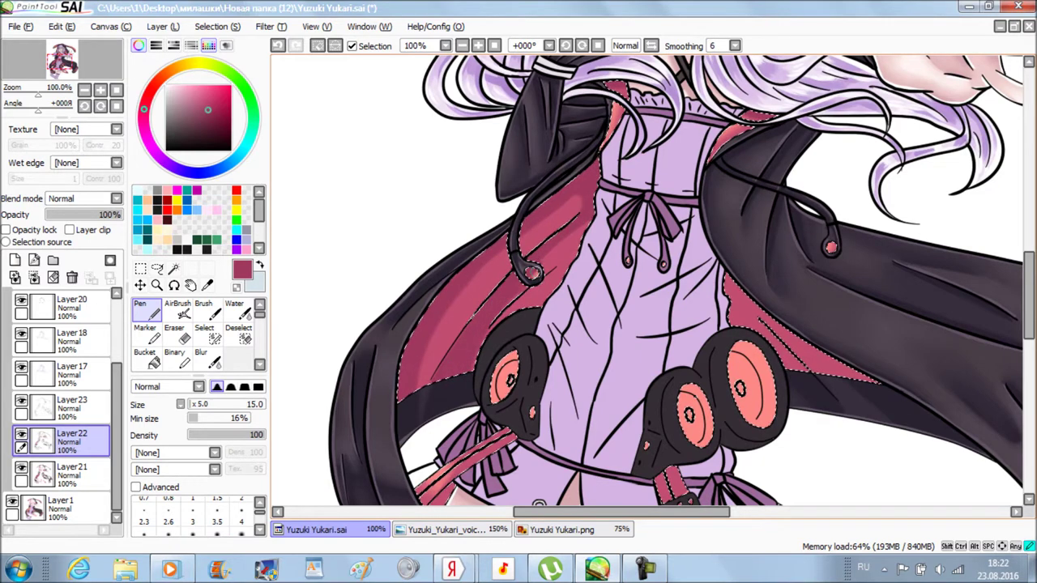
pyautogui.hscroll(2, 724, 488)
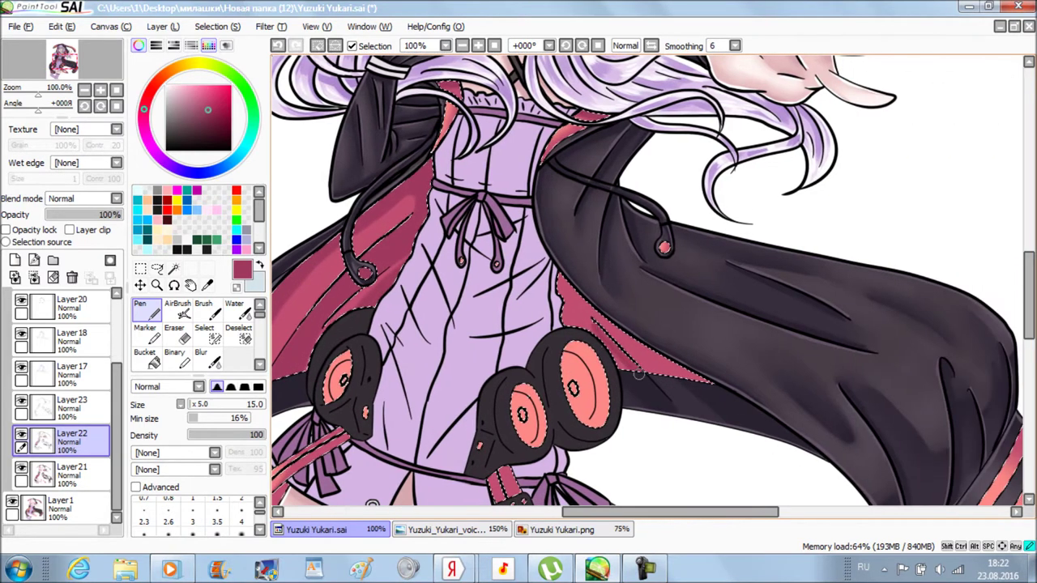
pyautogui.moveTo(541, 272); pyautogui.dragTo(605, 347)
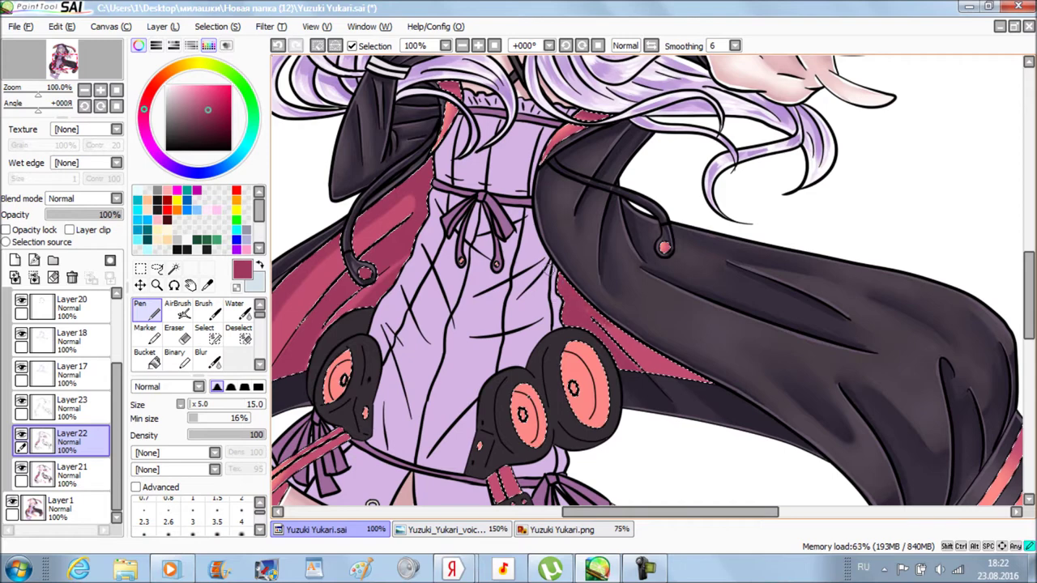
# Add the same darker pink shadows to the straps and the stripes of both cuffs.
pyautogui.scroll(-1, 648, 283)
pyautogui.scroll(2, 648, 284)
pyautogui.scroll(-4, 648, 284)
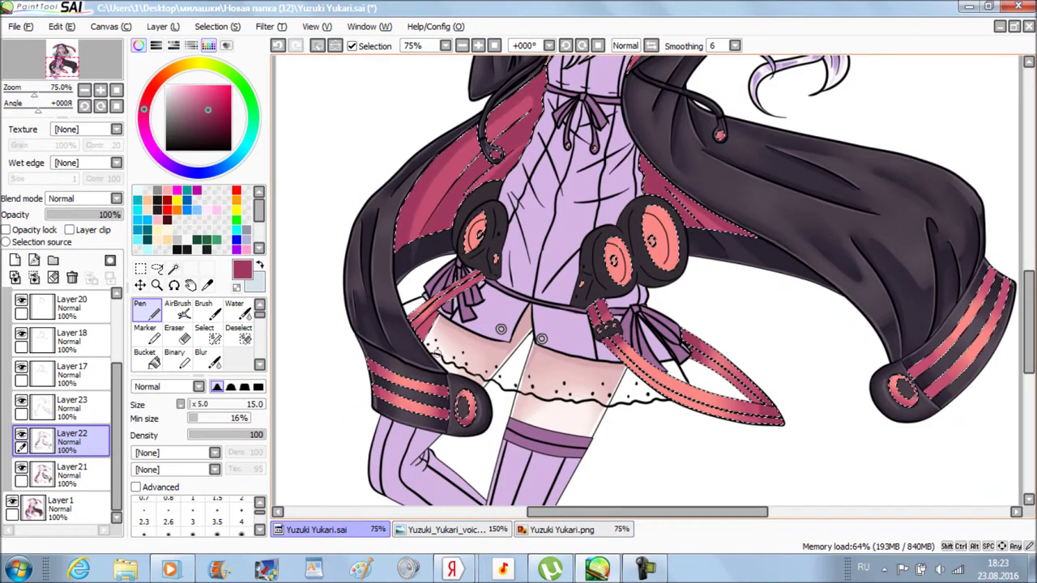
pyautogui.hscroll(1, 846, 359)
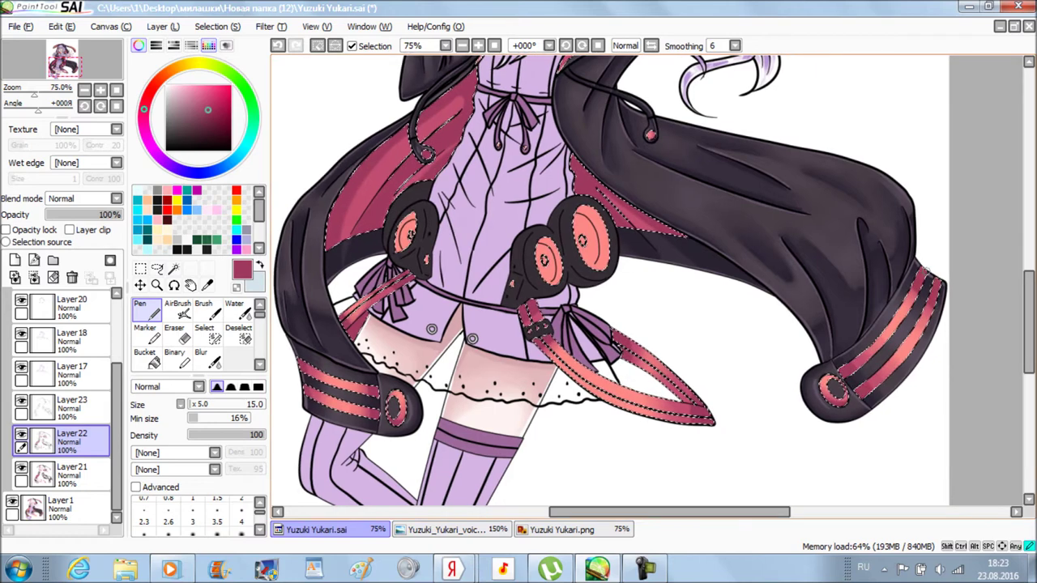
# Blend the darker pink shadows on the coat lining, straps and cuffs with the Water brush at size 20.
pyautogui.press('w')
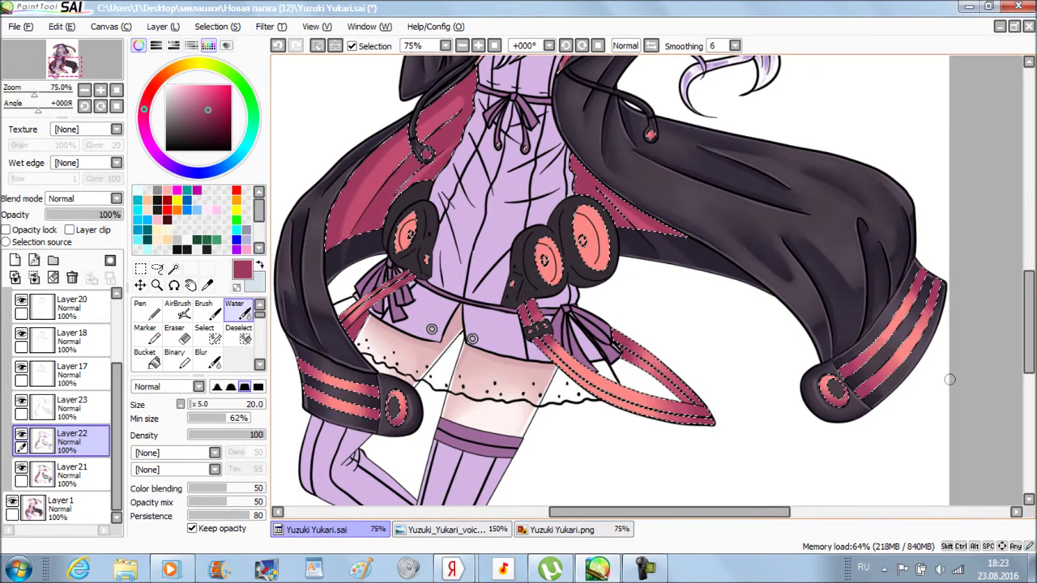
pyautogui.scroll(5, 373, 366)
pyautogui.scroll(-3, 372, 366)
pyautogui.press('n')
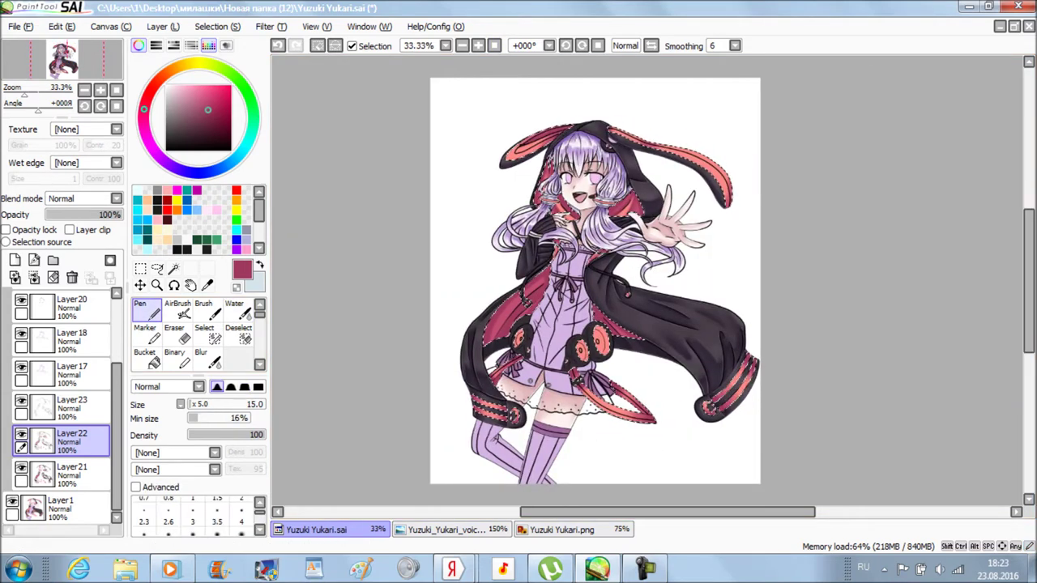
# Add deeper purplish-pink shadows to the coat and hood lining with the Pen at size 15.
pyautogui.scroll(3, 652, 284)
pyautogui.press('b')
pyautogui.press('n')
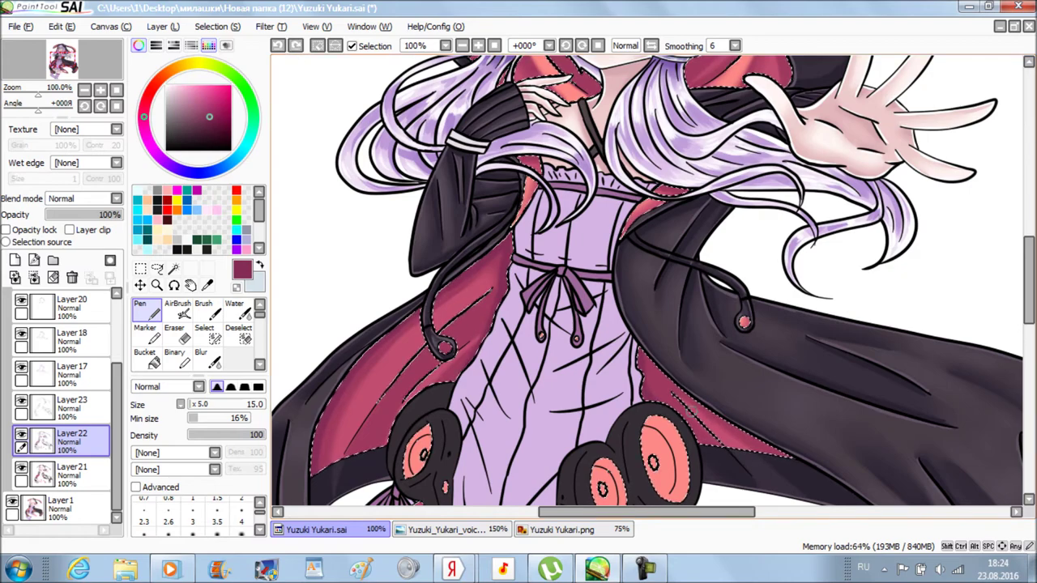
pyautogui.scroll(-2, 793, 463)
pyautogui.scroll(2, 502, 178)
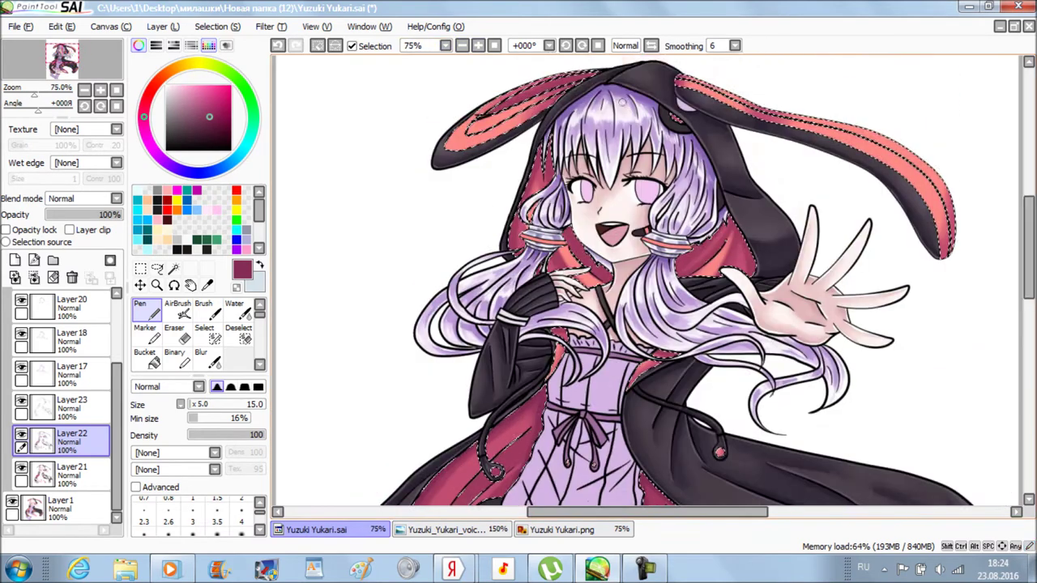
# On Layer23, paint light pink highlights on the cuff stripes, straps and inner parts of both ears with the Pen at size 15.
pyautogui.scroll(-3, 647, 284)
pyautogui.scroll(1, 648, 283)
pyautogui.click(72, 405)
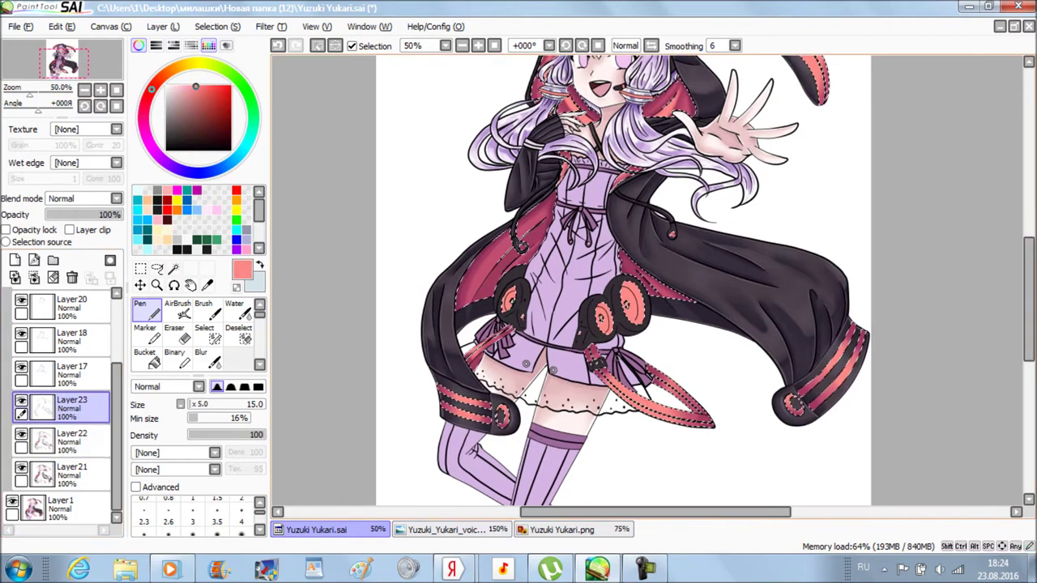
pyautogui.scroll(1, 643, 281)
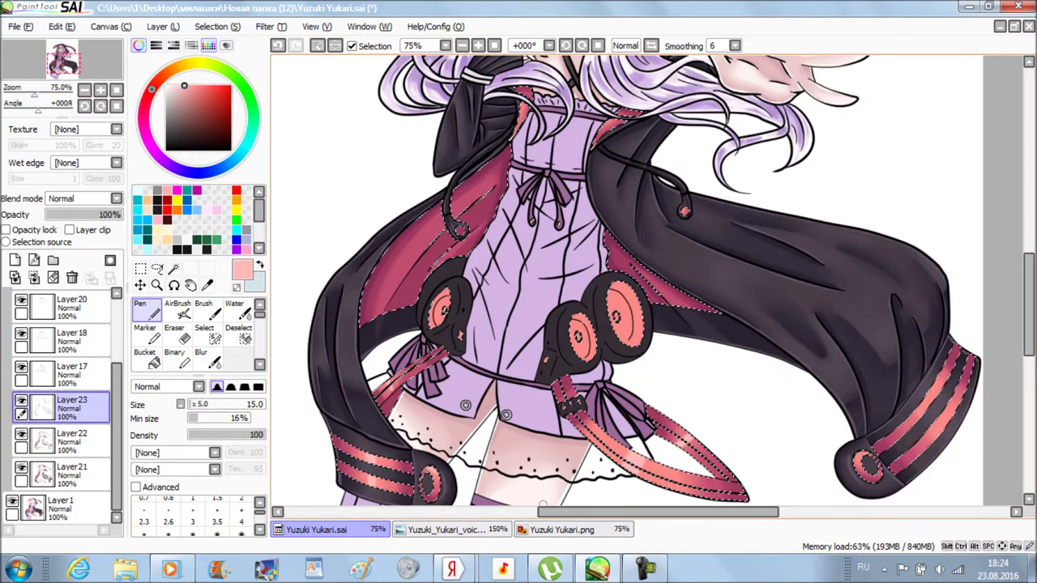
pyautogui.hscroll(2, 998, 327)
pyautogui.scroll(5, 998, 327)
pyautogui.scroll(1, 842, 185)
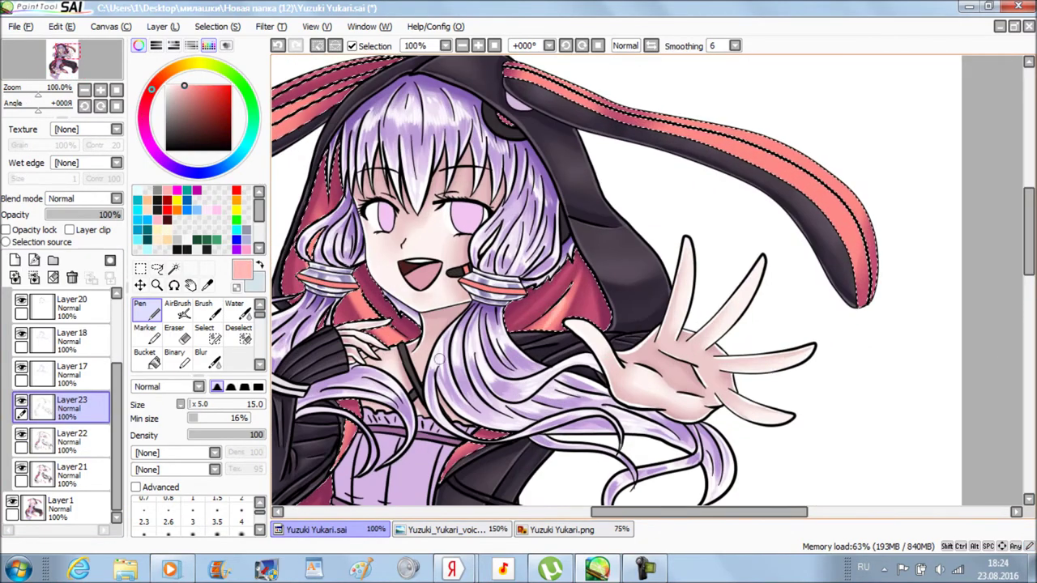
pyautogui.hscroll(-2, 368, 129)
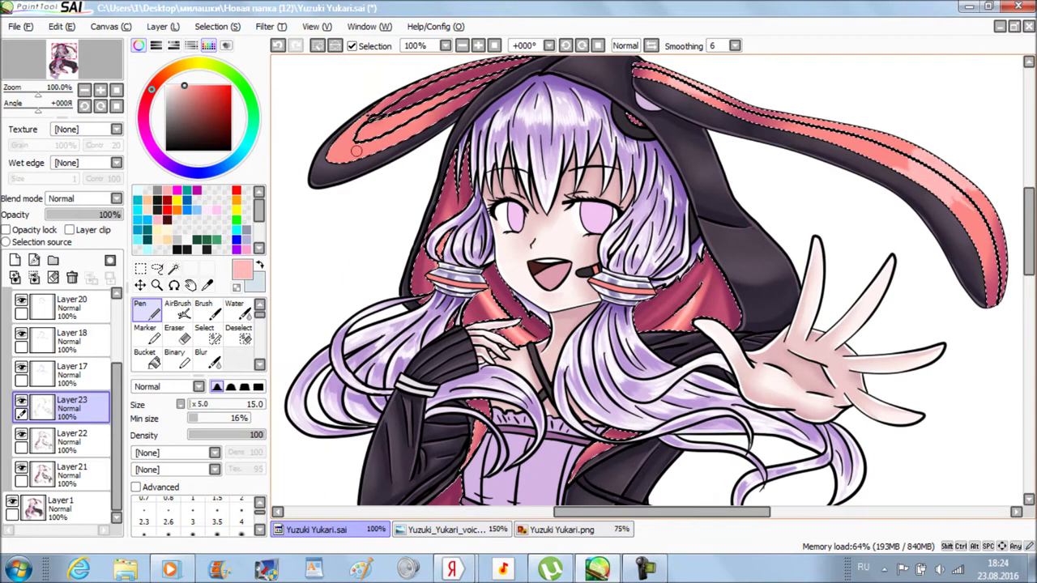
# Blend the light pink highlights on the ears, cuffs and straps with the Water brush at size 30.
pyautogui.press('w')
pyautogui.scroll(-1, 368, 130)
pyautogui.press(']')
pyautogui.press(']')
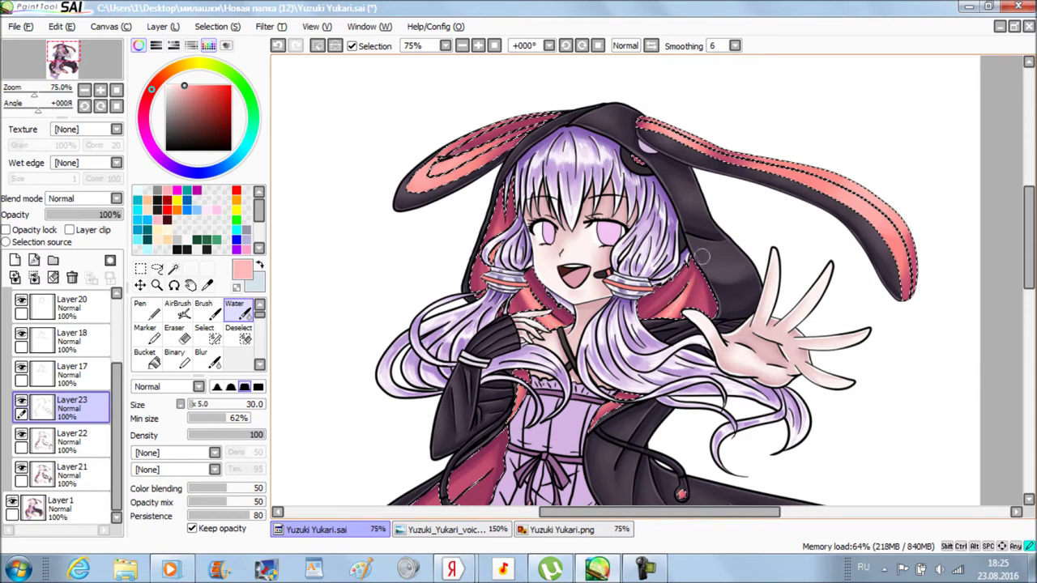
pyautogui.scroll(-4, 623, 280)
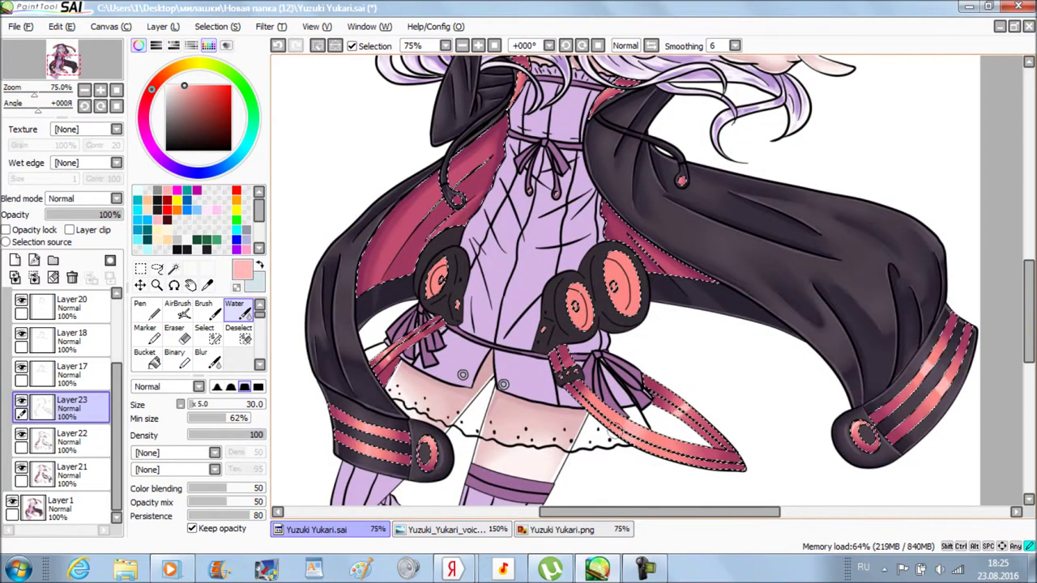
pyautogui.moveTo(660, 511); pyautogui.dragTo(694, 511)
pyautogui.scroll(-3, 648, 284)
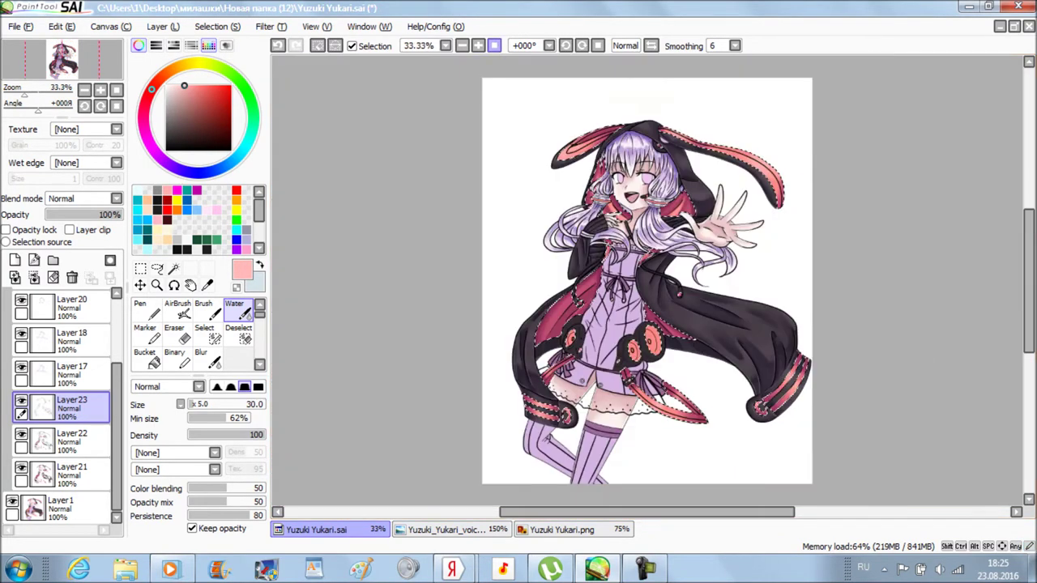
# Draw thin light pink highlights along the edges of both ears' inner parts with the Pen at size 5.
pyautogui.scroll(3, 518, 203)
pyautogui.scroll(2, 519, 202)
pyautogui.scroll(1, 518, 243)
pyautogui.click(140, 310)
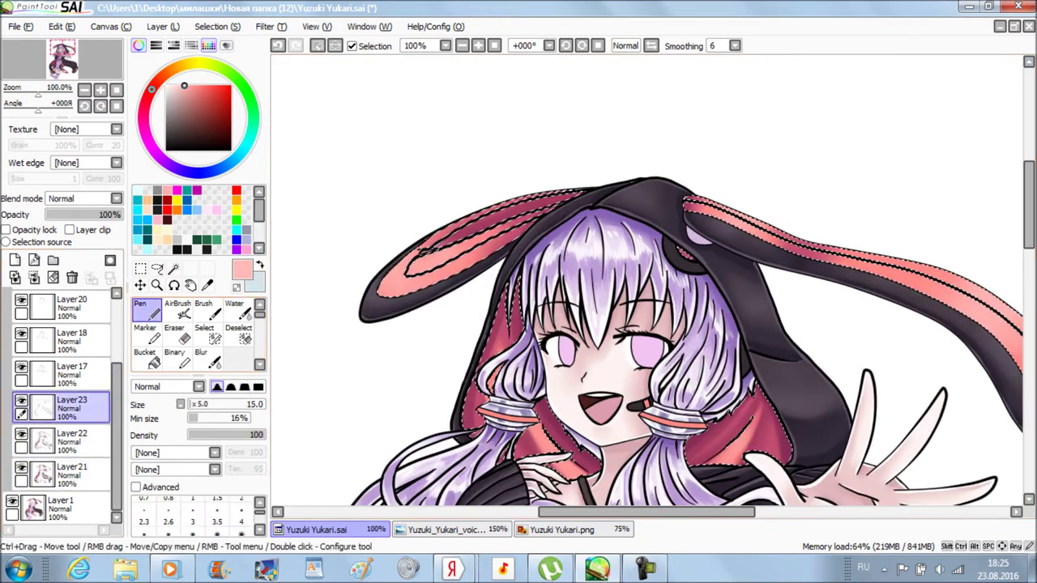
pyautogui.scroll(2, 334, 270)
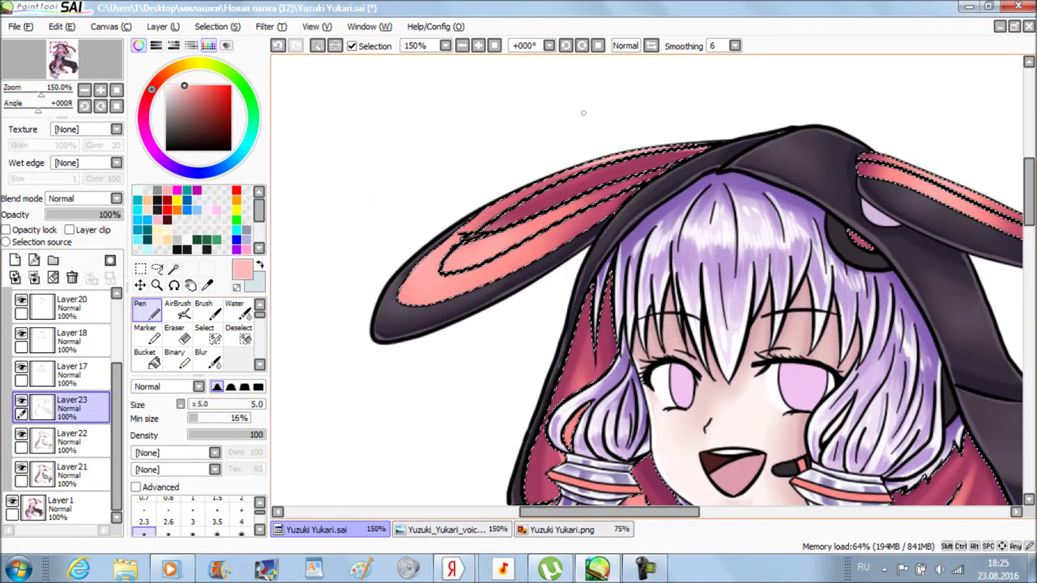
pyautogui.press('Delete')
pyautogui.press('Delete')
pyautogui.press('Delete')
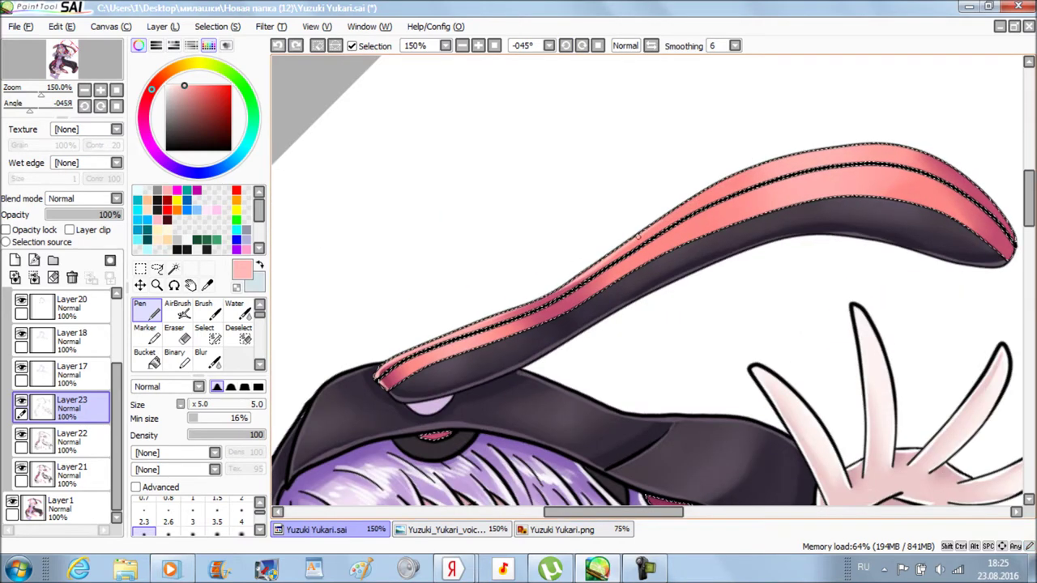
pyautogui.hscroll(3, 648, 283)
pyautogui.press('Home')
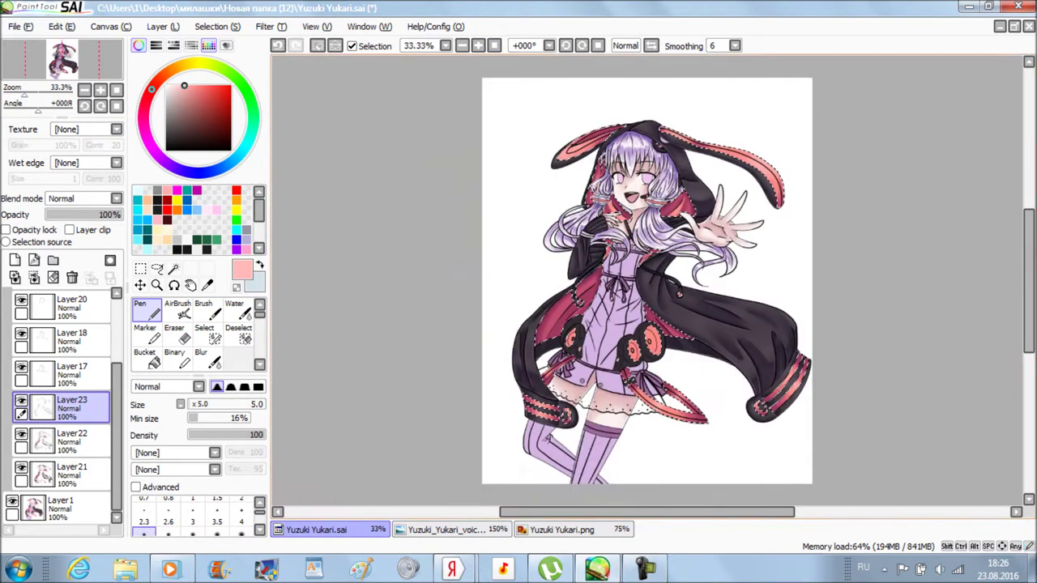
pyautogui.hotkey('ctrl', '0')
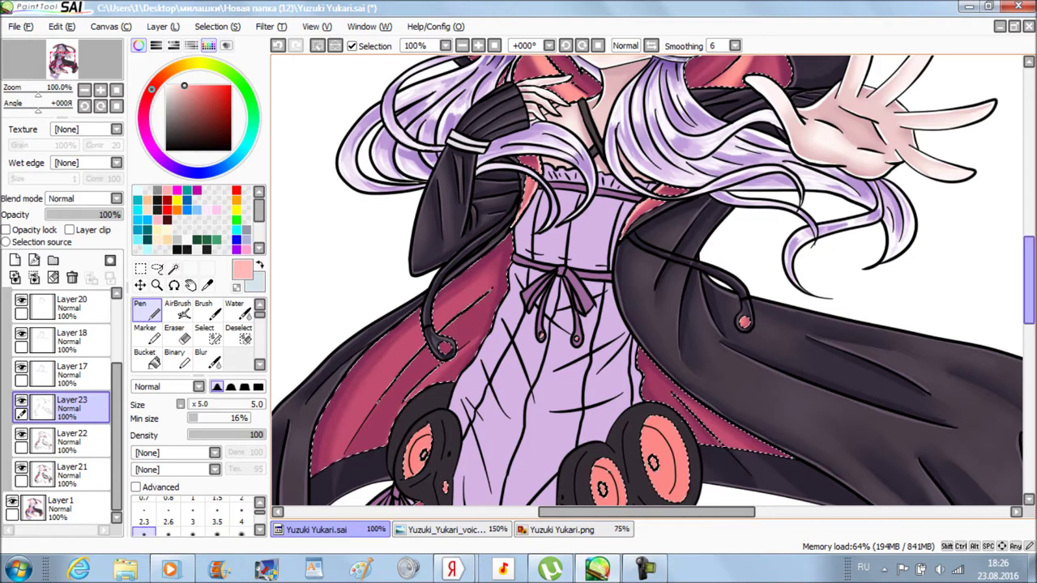
# Draw thin light pink highlights along the edges of the straps at the hips with the Pen at size 5.
pyautogui.scroll(-1, 913, 453)
pyautogui.scroll(1, 913, 454)
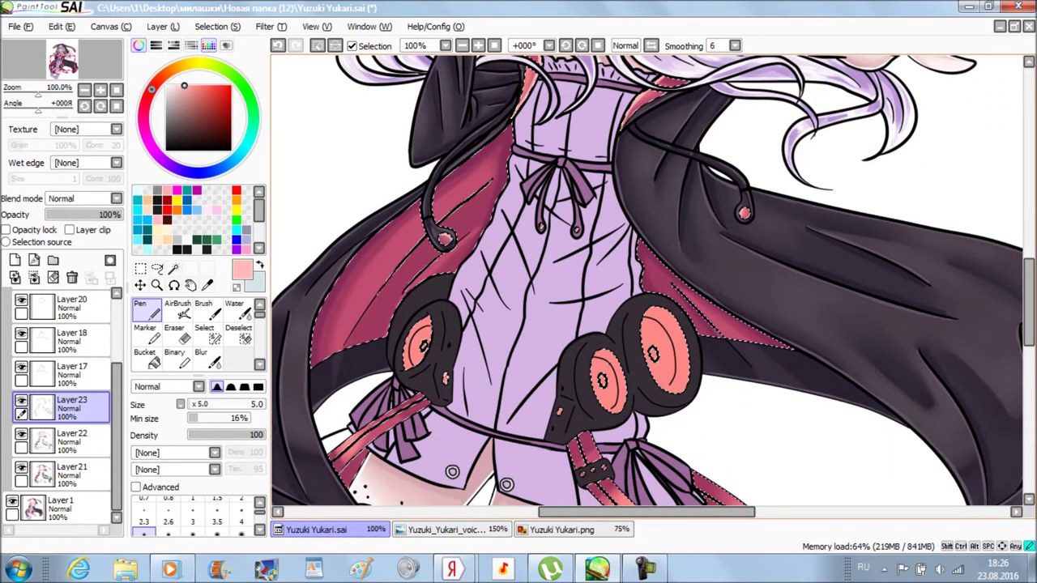
pyautogui.scroll(-1, 647, 280)
pyautogui.scroll(2, 646, 280)
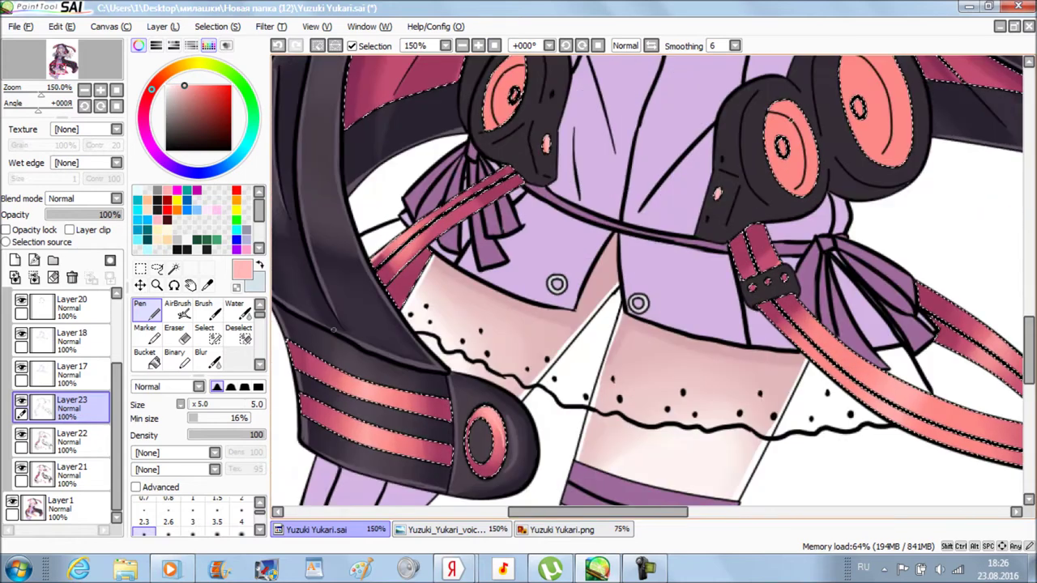
pyautogui.moveTo(850, 373); pyautogui.dragTo(917, 372)
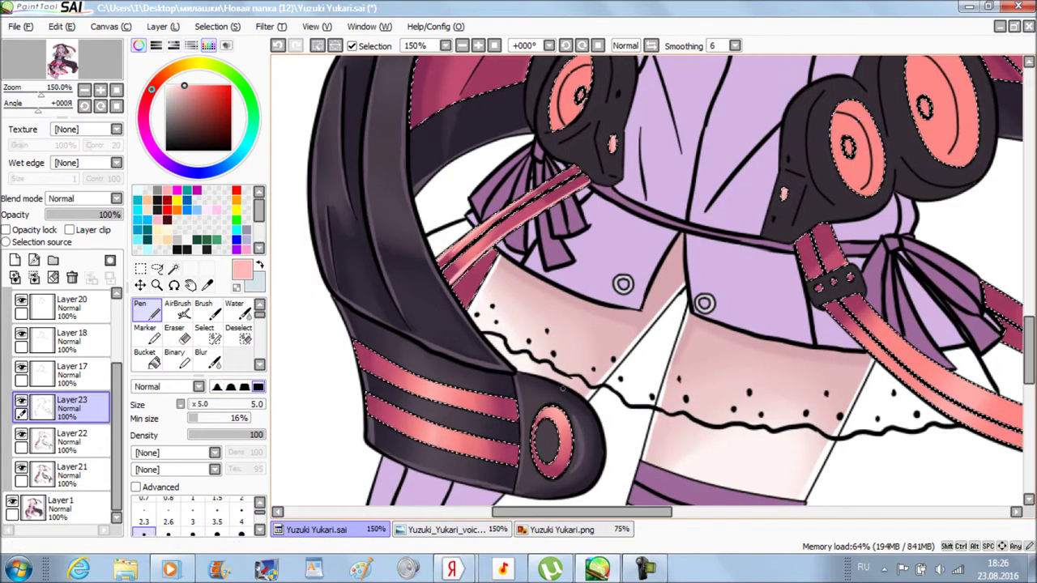
pyautogui.moveTo(810, 324); pyautogui.dragTo(485, 324)
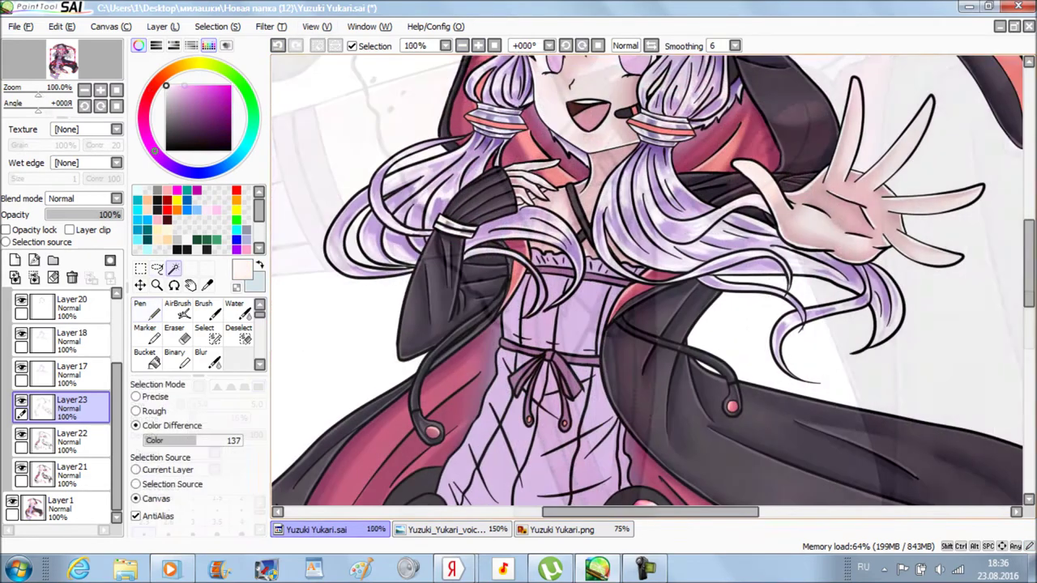
# Hide Layer1 and select the dress's fabric areas from bodice to hem with the Magic Wand at color difference 137.
pyautogui.scroll(-3, 646, 281)
pyautogui.scroll(2, 646, 280)
pyautogui.scroll(3, 646, 281)
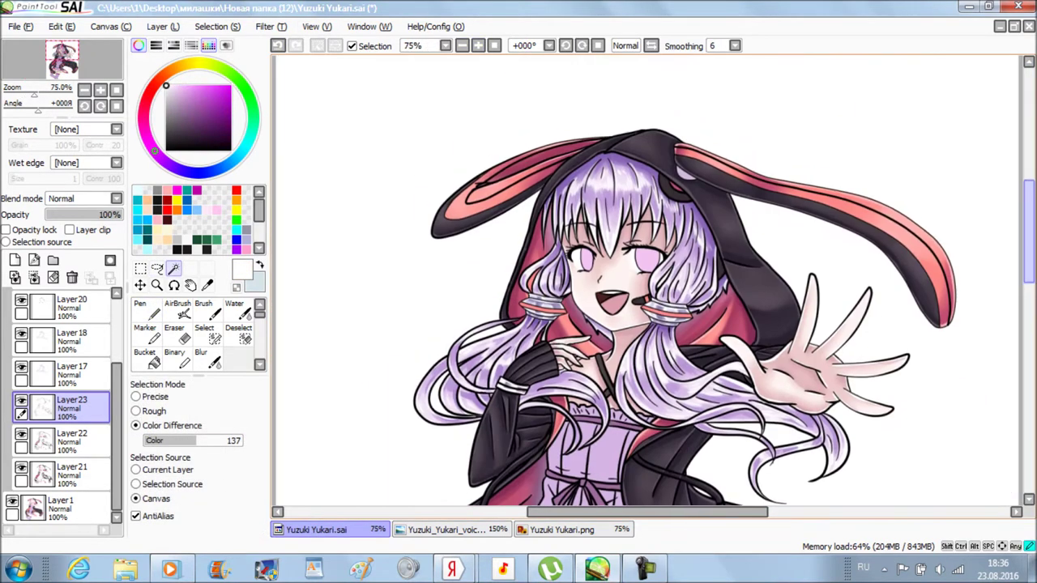
pyautogui.scroll(-4, 646, 280)
pyautogui.click(13, 502)
pyautogui.click(490, 368)
pyautogui.click(573, 264)
pyautogui.click(527, 291)
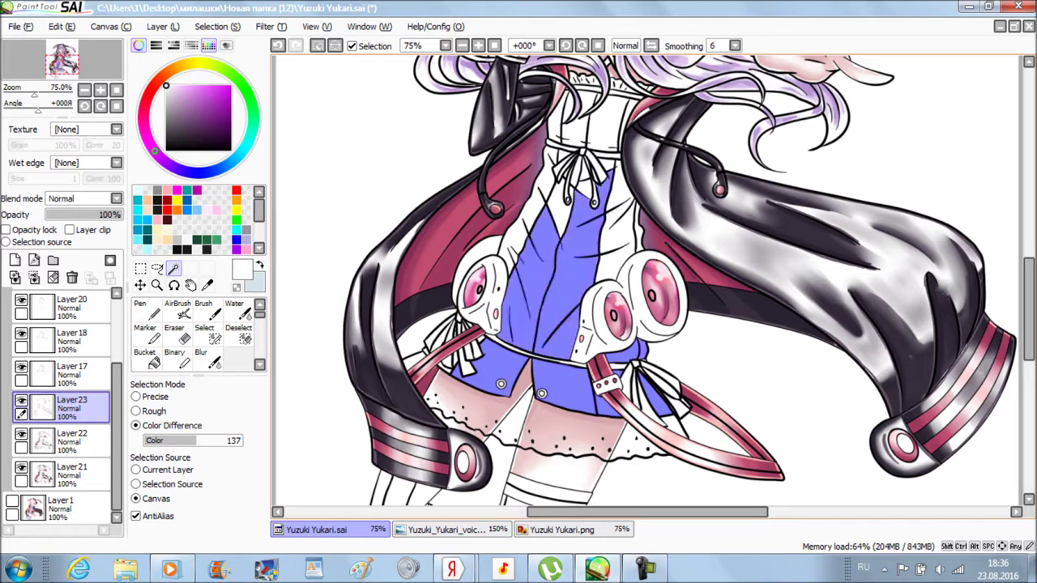
pyautogui.click(573, 200)
pyautogui.click(616, 222)
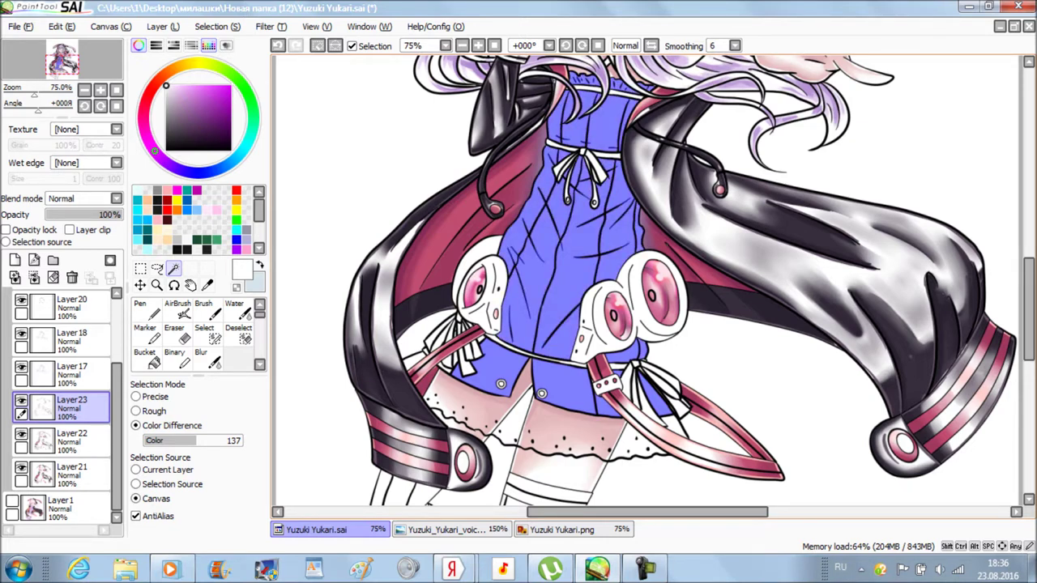
pyautogui.click(809, 267)
pyautogui.hotkey('ctrl', 'z')
pyautogui.scroll(1, 646, 280)
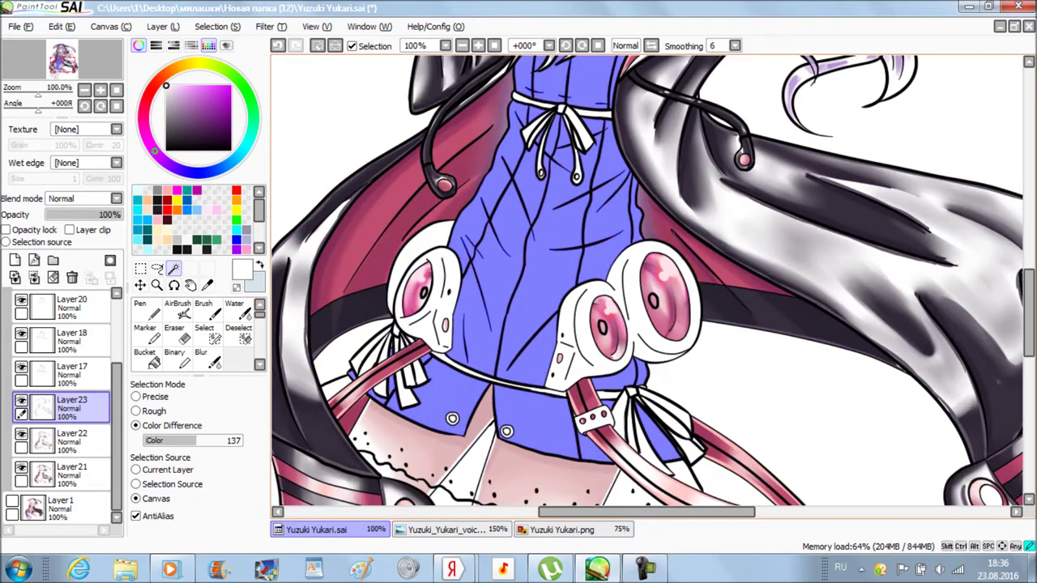
# Toggle Layer21's visibility to check its contents and make it the active layer.
pyautogui.click(22, 467)
pyautogui.click(21, 467)
pyautogui.click(21, 467)
pyautogui.click(21, 467)
pyautogui.click(72, 470)
pyautogui.click(21, 467)
# Add both stockings to the selection with the Magic Wand and show Layer1 again.
pyautogui.click(139, 307)
pyautogui.scroll(-4, 646, 280)
pyautogui.scroll(3, 646, 281)
pyautogui.press('w')
pyautogui.scroll(-3, 500, 293)
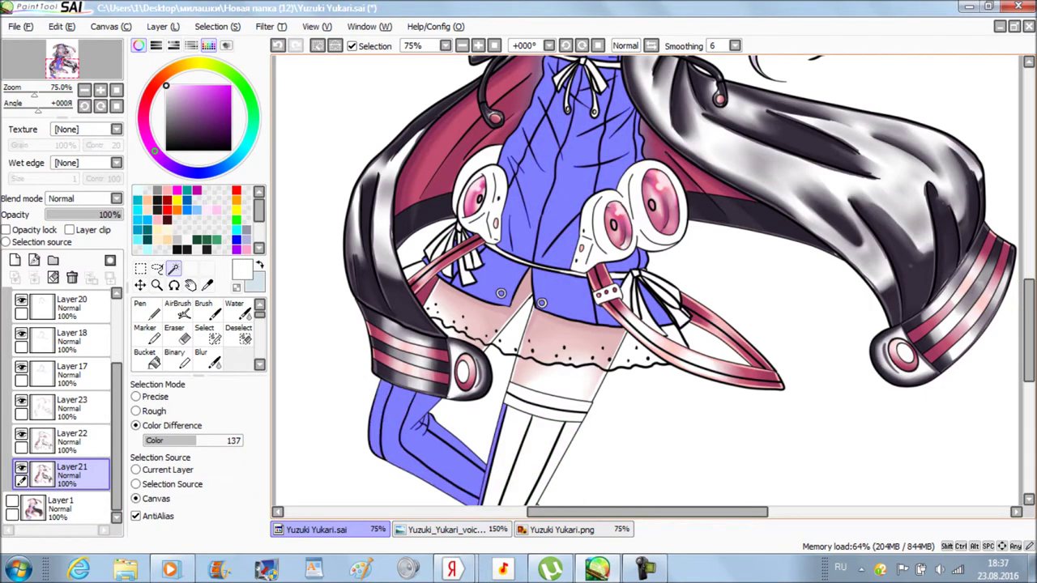
pyautogui.scroll(-3, 501, 293)
pyautogui.press('n')
pyautogui.hscroll(1, 501, 294)
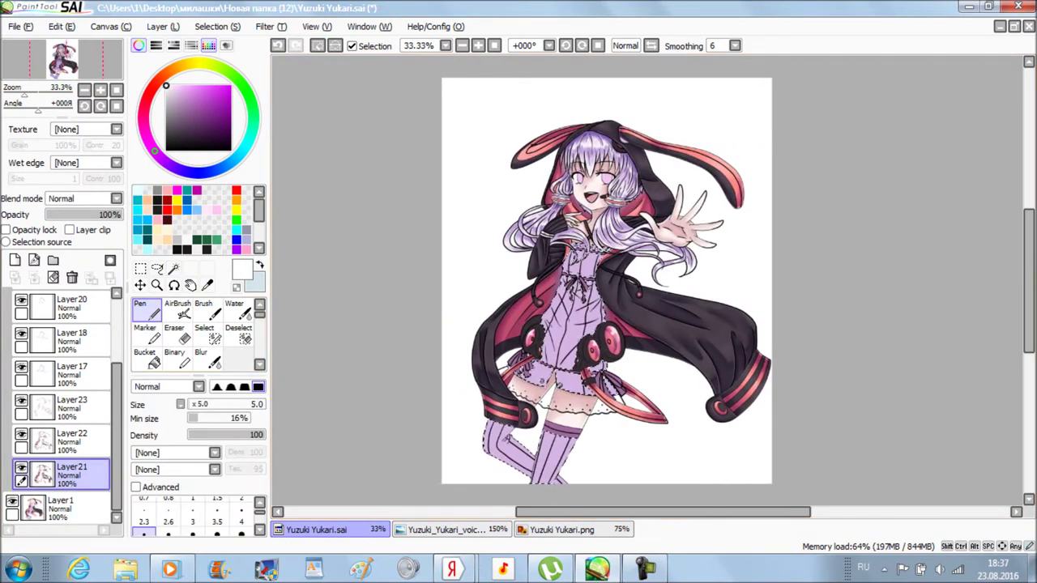
# On Layer21, paint muted purple shadows on the bodice and the folds below the bow with the Pen at size 15.
pyautogui.scroll(4, 607, 287)
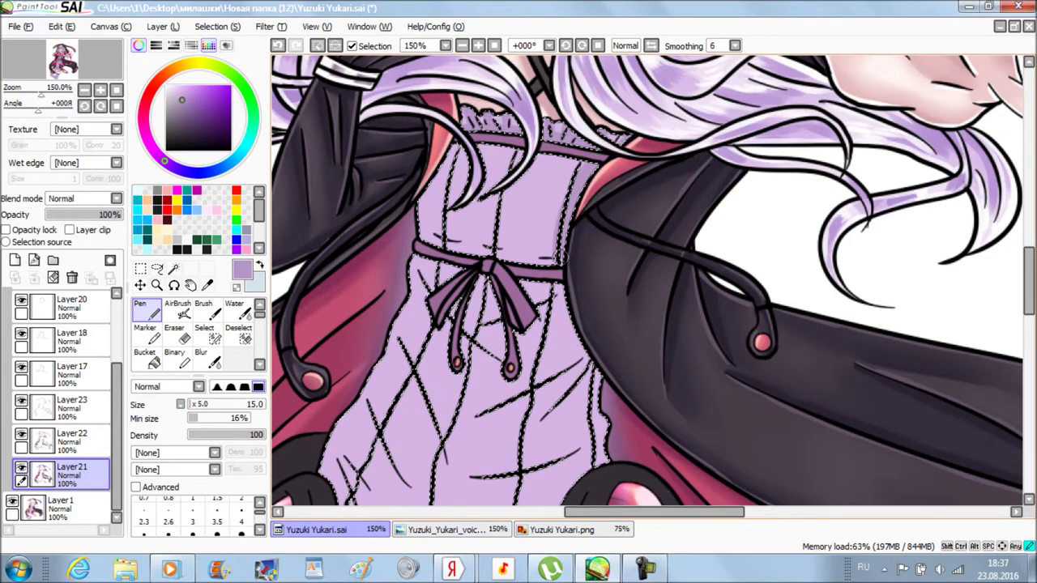
pyautogui.scroll(-1, 563, 176)
pyautogui.scroll(1, 567, 178)
pyautogui.scroll(-2, 573, 181)
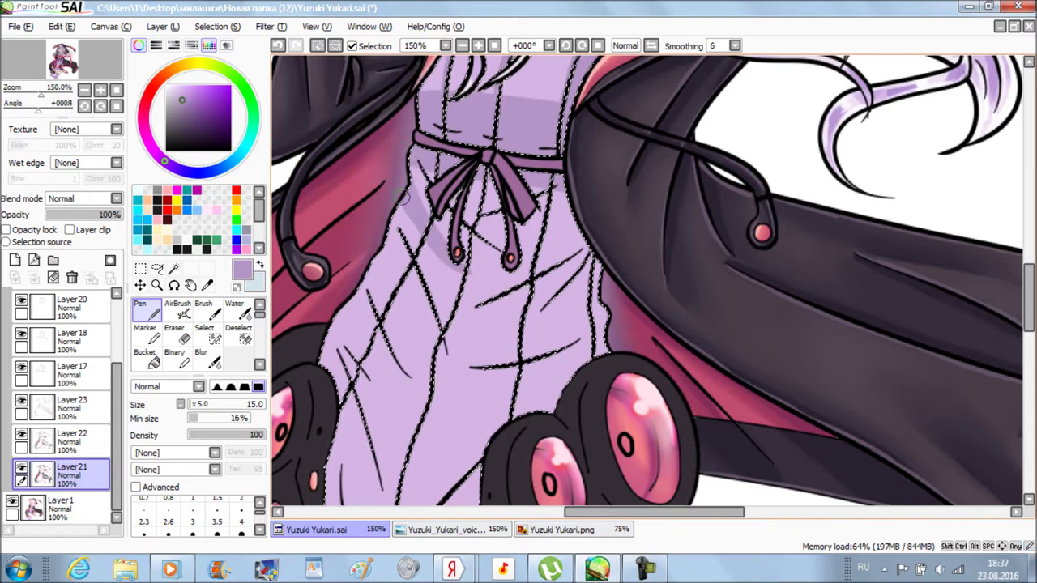
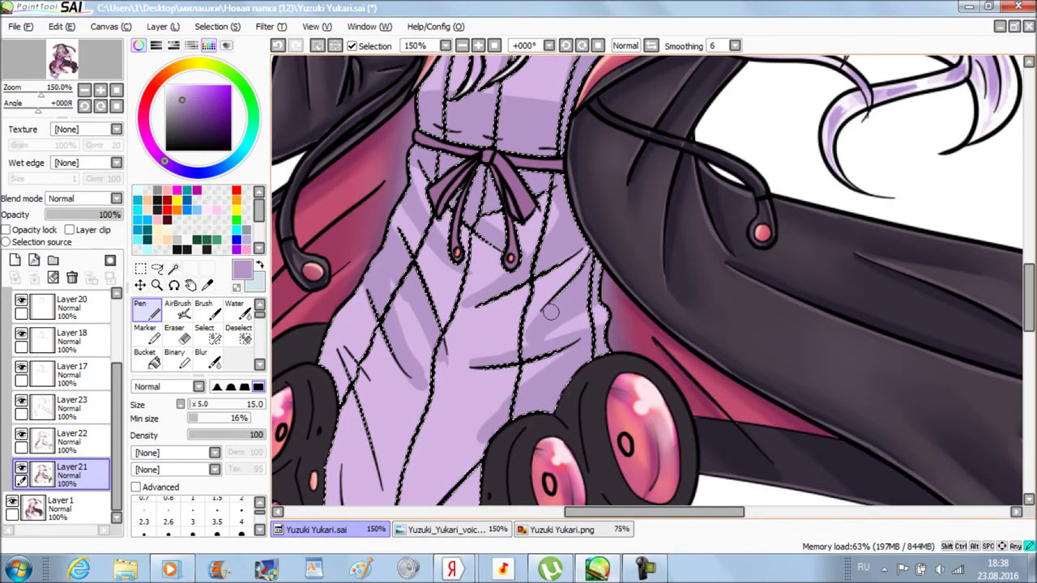
pyautogui.scroll(-1, 512, 316)
pyautogui.scroll(-2, 506, 308)
pyautogui.scroll(1, 498, 296)
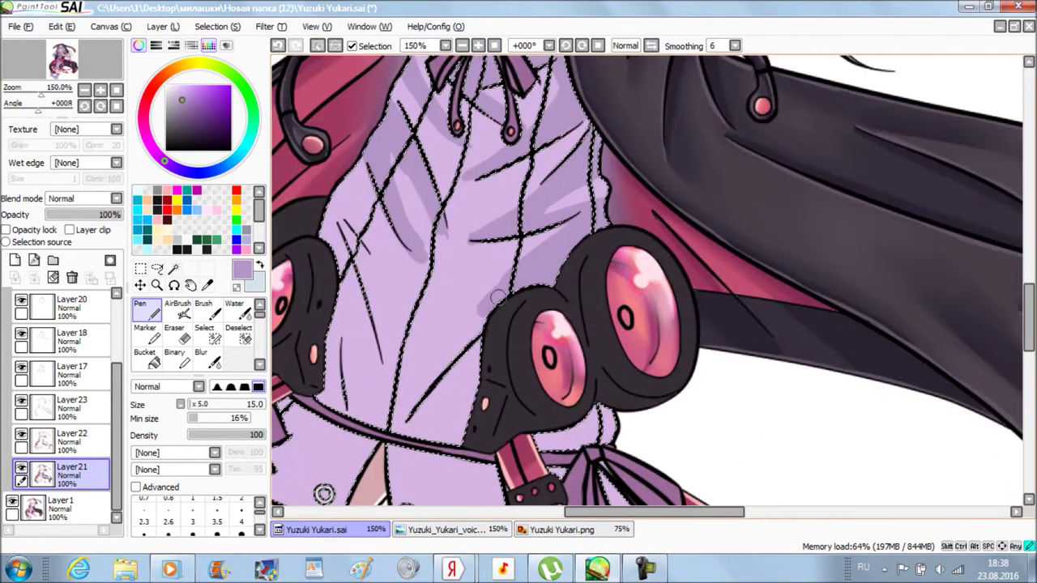
# Paint muted purple shadows on the dress's waist folds, beside the round ornaments and below the belt.
pyautogui.moveTo(323, 494); pyautogui.dragTo(419, 493)
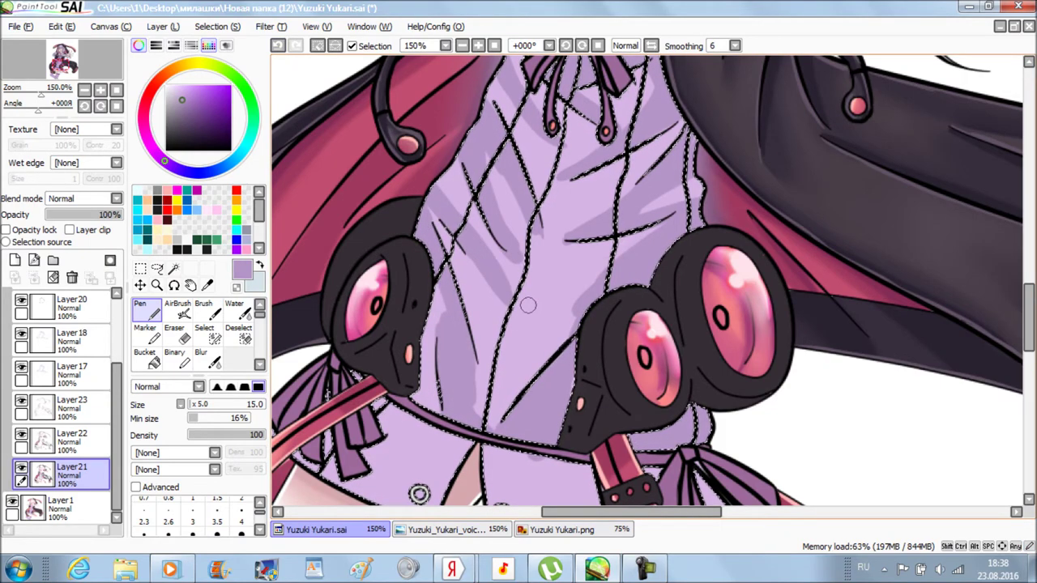
pyautogui.scroll(-2, 419, 494)
pyautogui.scroll(2, 499, 285)
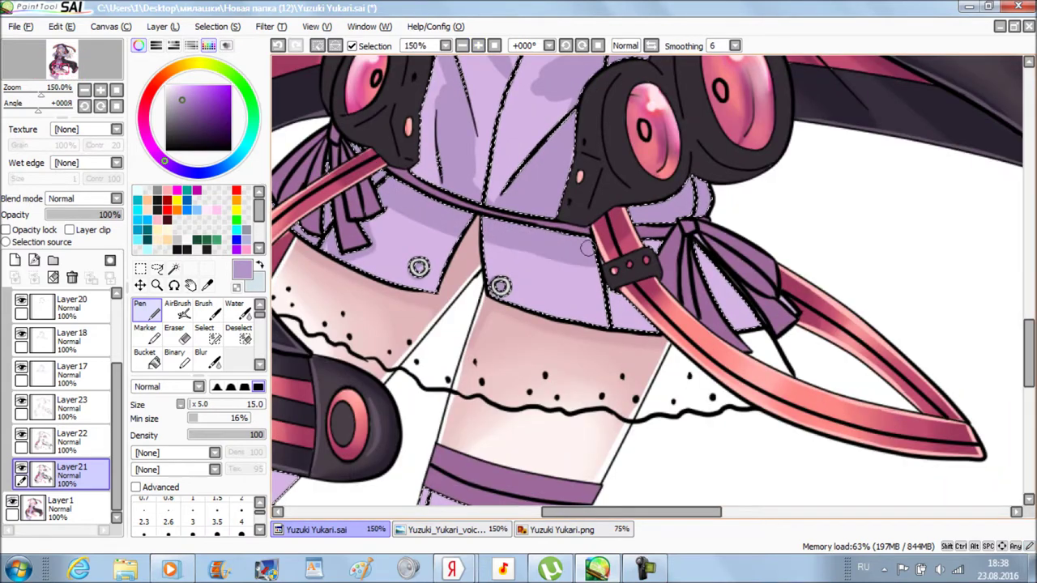
pyautogui.scroll(5, 741, 275)
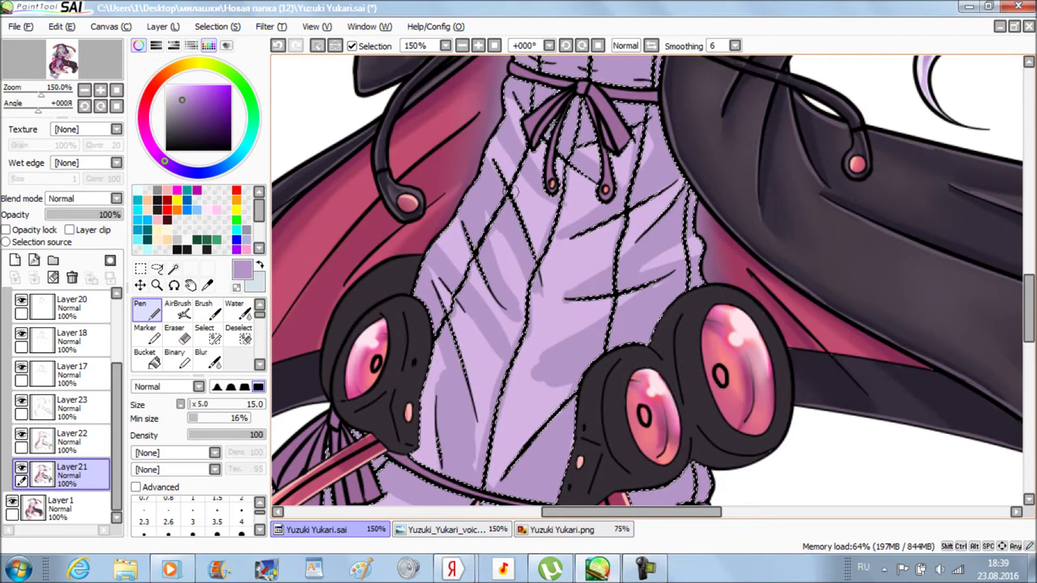
# Paint muted purple shadows along the sides of both stockings and around the bent knee with the Pen at size 15.
pyautogui.scroll(-5, 503, 208)
pyautogui.scroll(4, 487, 291)
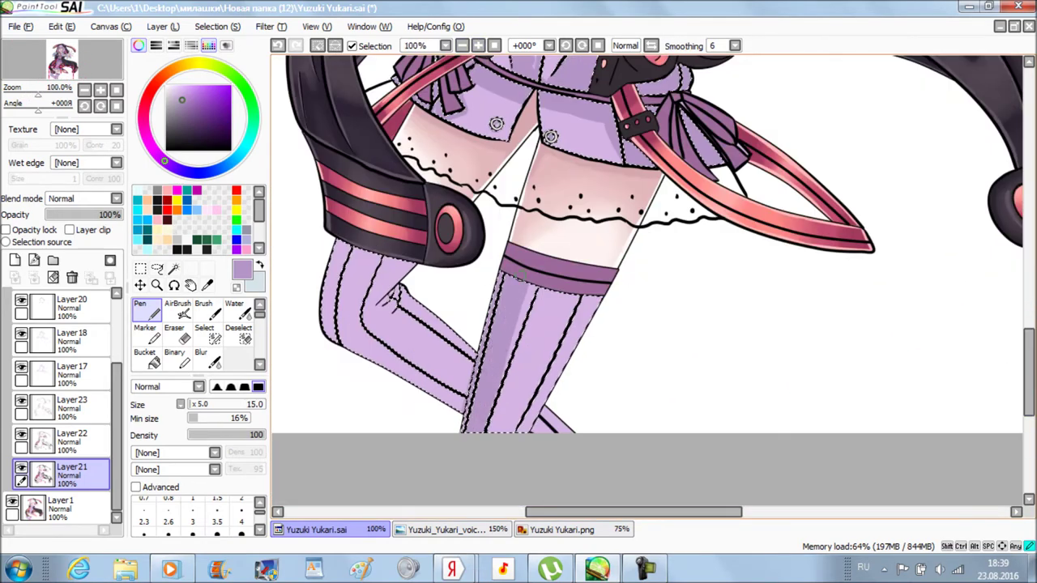
pyautogui.click(340, 261)
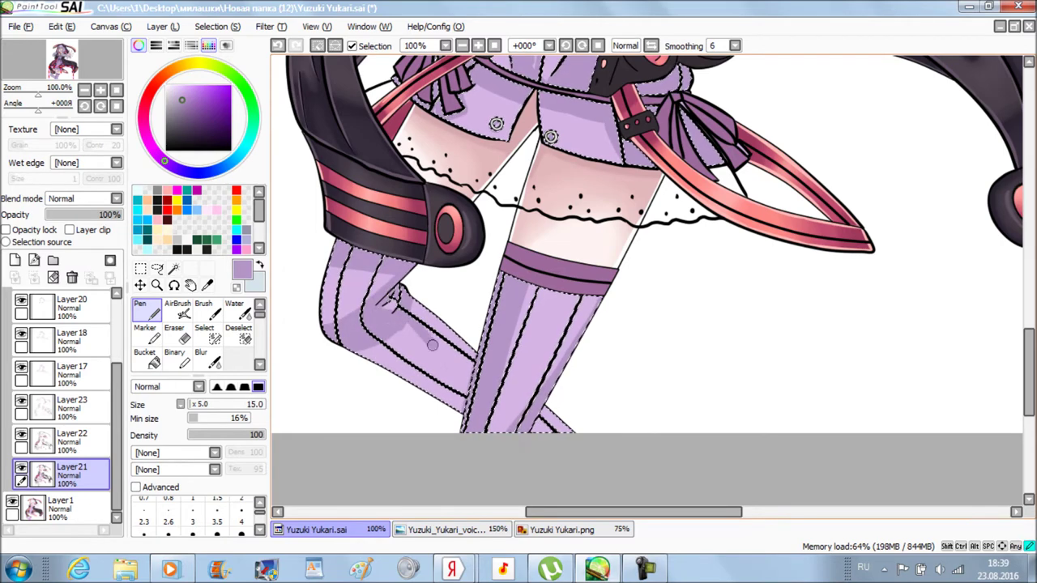
pyautogui.scroll(-3, 528, 443)
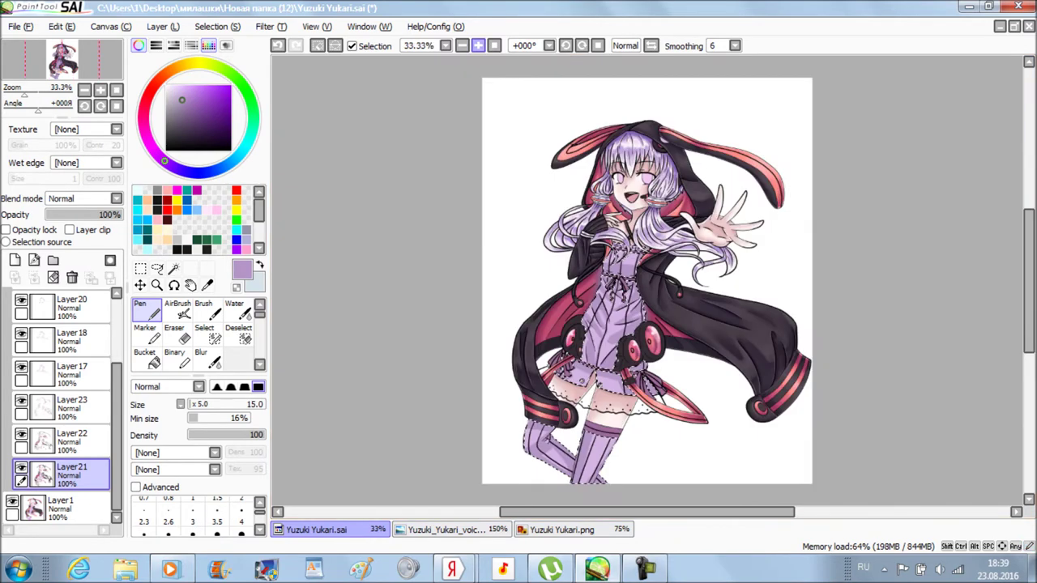
# Blend the purple shadows on the dress and both stockings with the Water brush at size 25.
pyautogui.scroll(3, 615, 283)
pyautogui.press('w')
pyautogui.scroll(1, 635, 471)
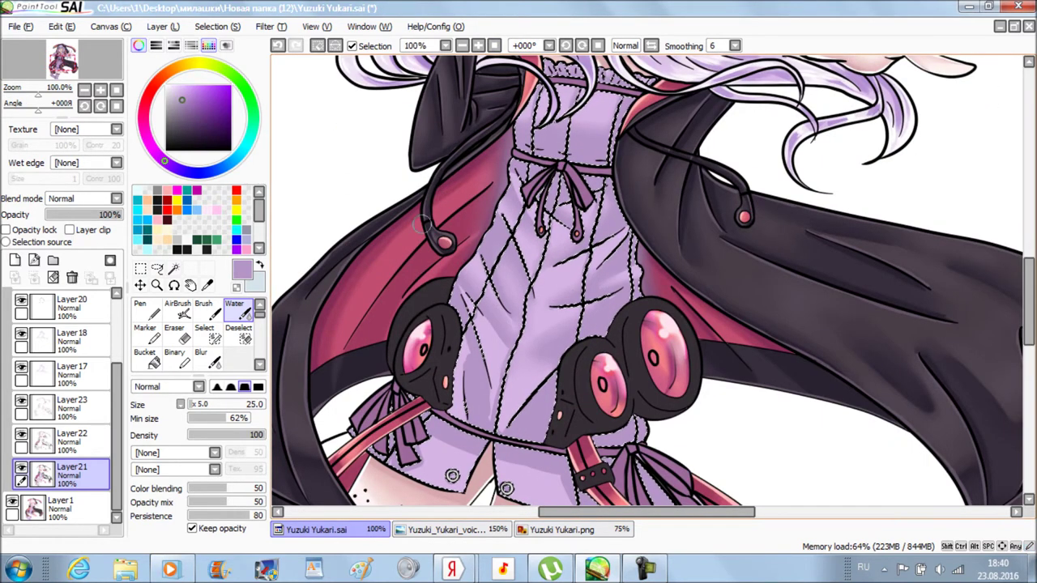
pyautogui.scroll(-2, 479, 417)
pyautogui.scroll(1, 479, 417)
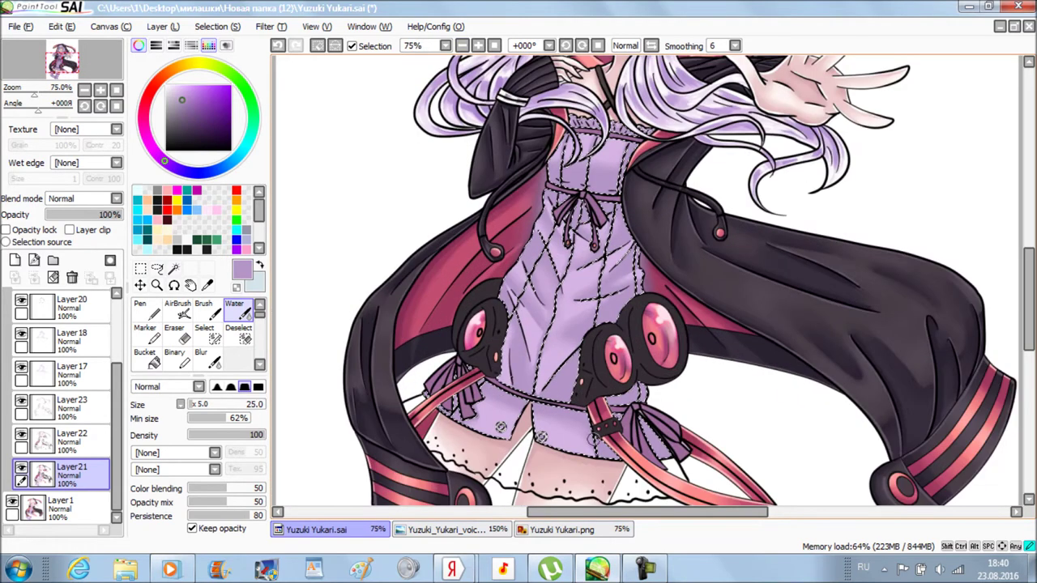
pyautogui.scroll(-3, 718, 358)
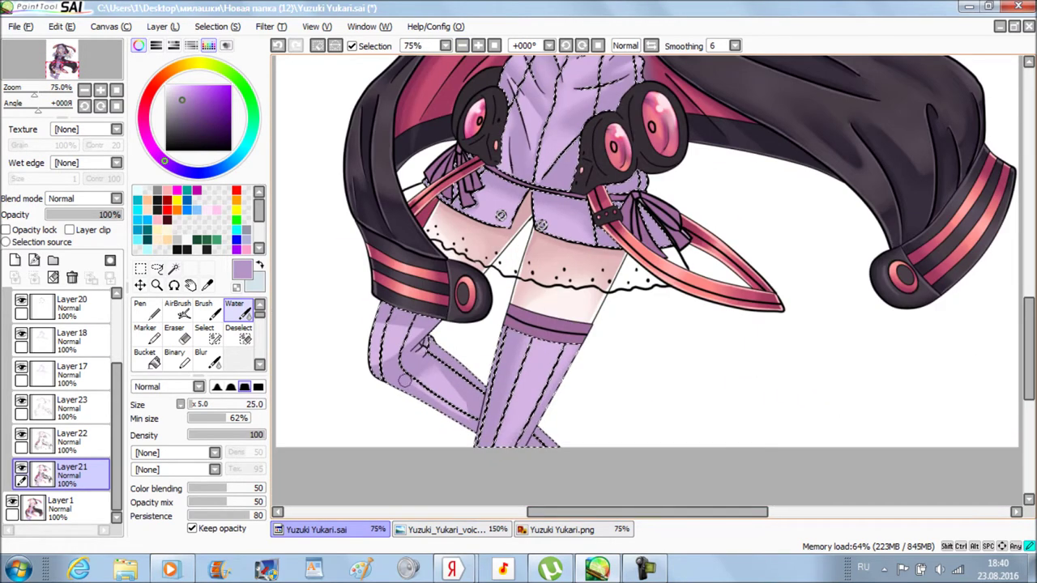
pyautogui.scroll(-2, 350, 376)
pyautogui.scroll(1, 349, 376)
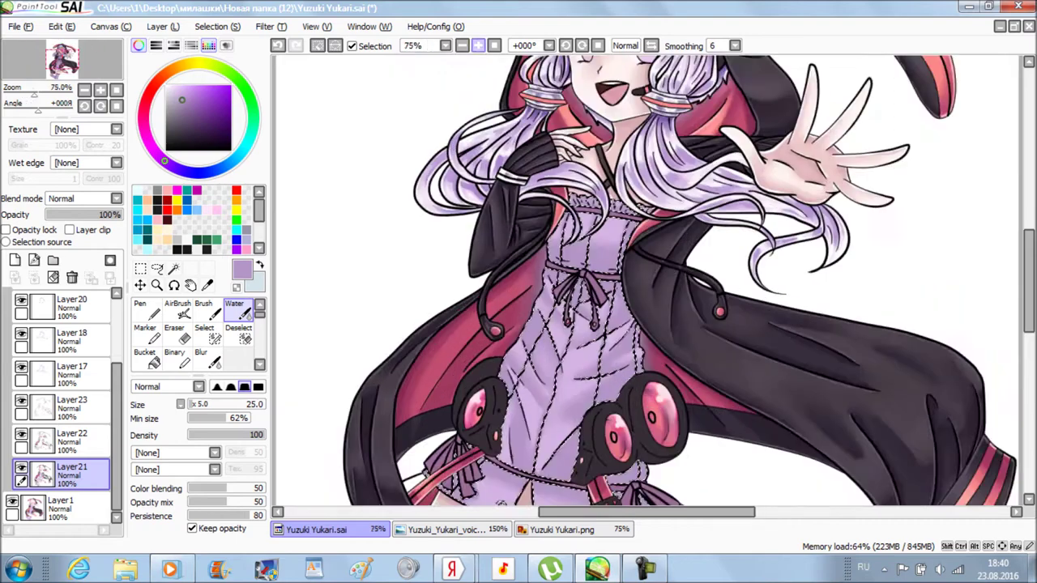
# On Layer22, paint deeper purple shadows on the bodice and upper dress folds with the Pen at size 15.
pyautogui.scroll(1, 350, 376)
pyautogui.click(72, 437)
pyautogui.click(140, 304)
pyautogui.scroll(1, 355, 453)
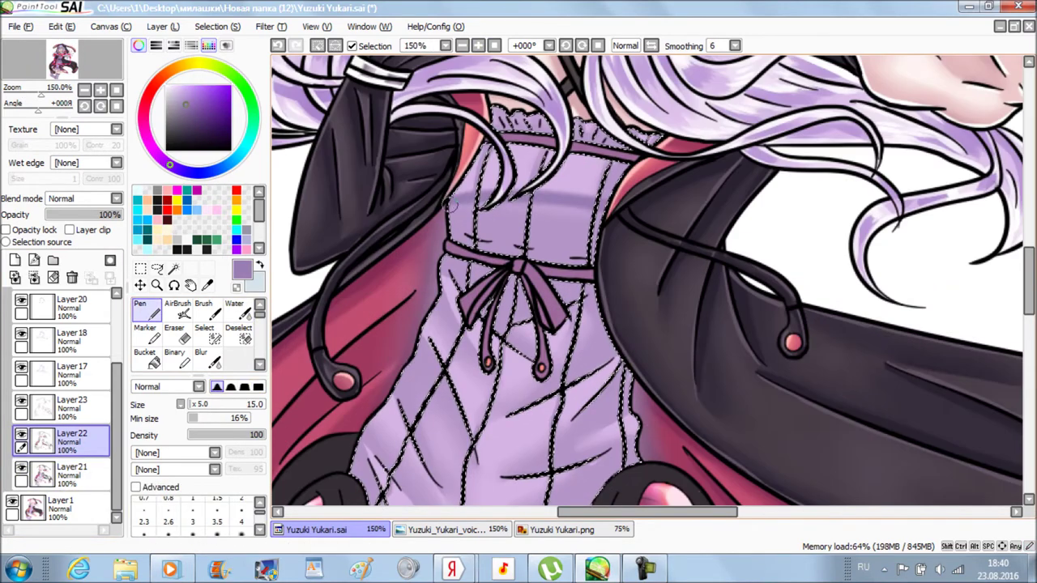
pyautogui.click(235, 310)
pyautogui.click(140, 310)
pyautogui.scroll(-3, 571, 253)
pyautogui.scroll(3, 571, 253)
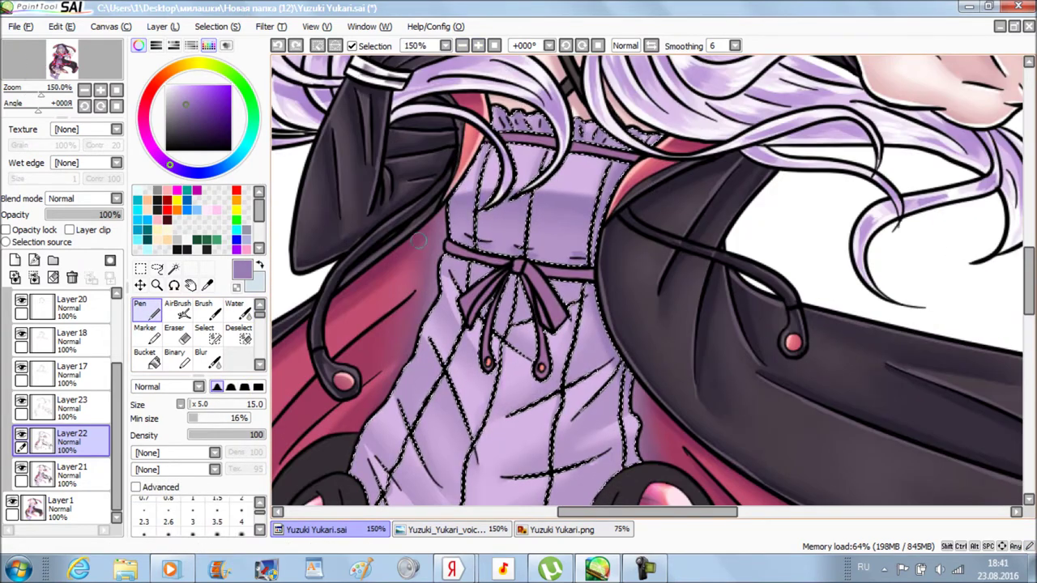
pyautogui.press('b')
pyautogui.press('n')
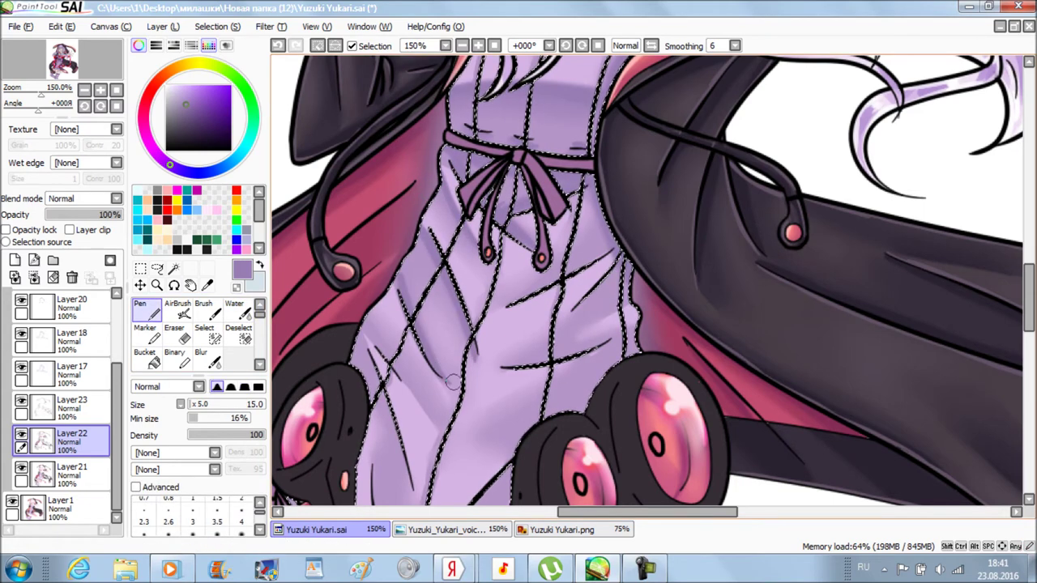
# Deepen the fold shadows down to the belt with the Pen at size 15, blending them with the Water brush at size 25.
pyautogui.press('c')
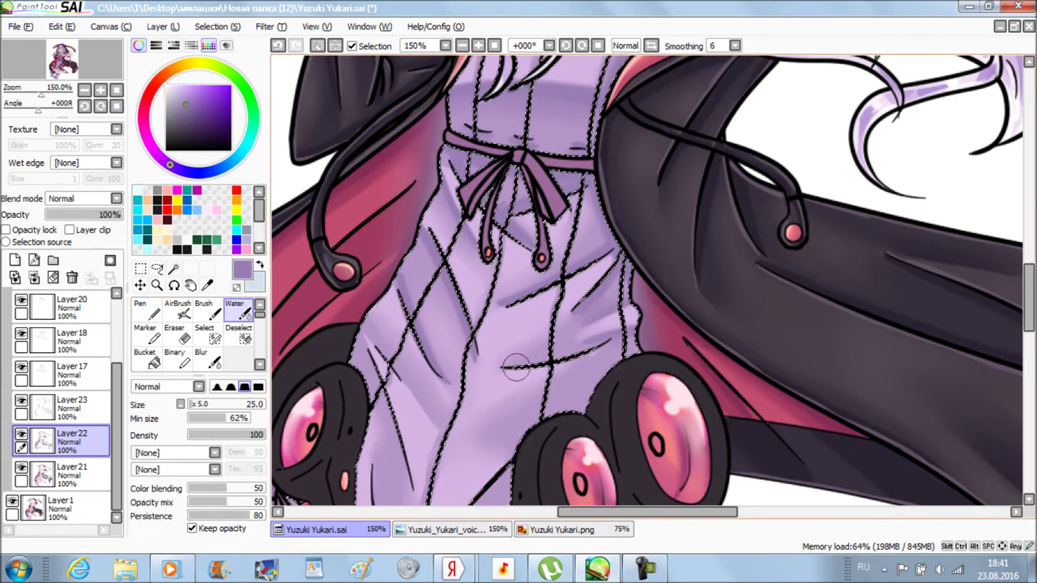
pyautogui.press('n')
pyautogui.scroll(-3, 519, 243)
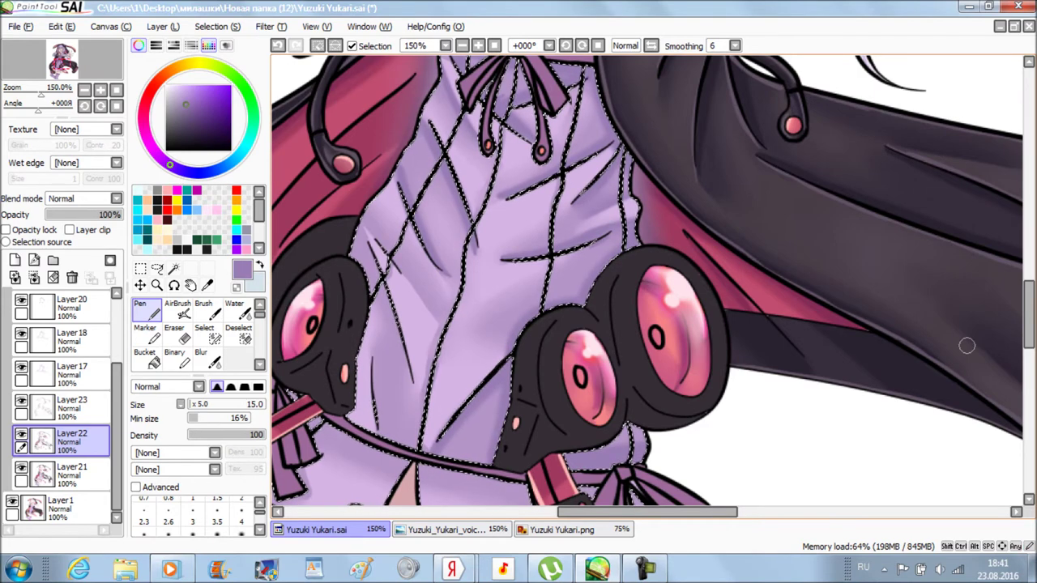
pyautogui.scroll(-1, 907, 352)
pyautogui.press('c')
pyautogui.press('n')
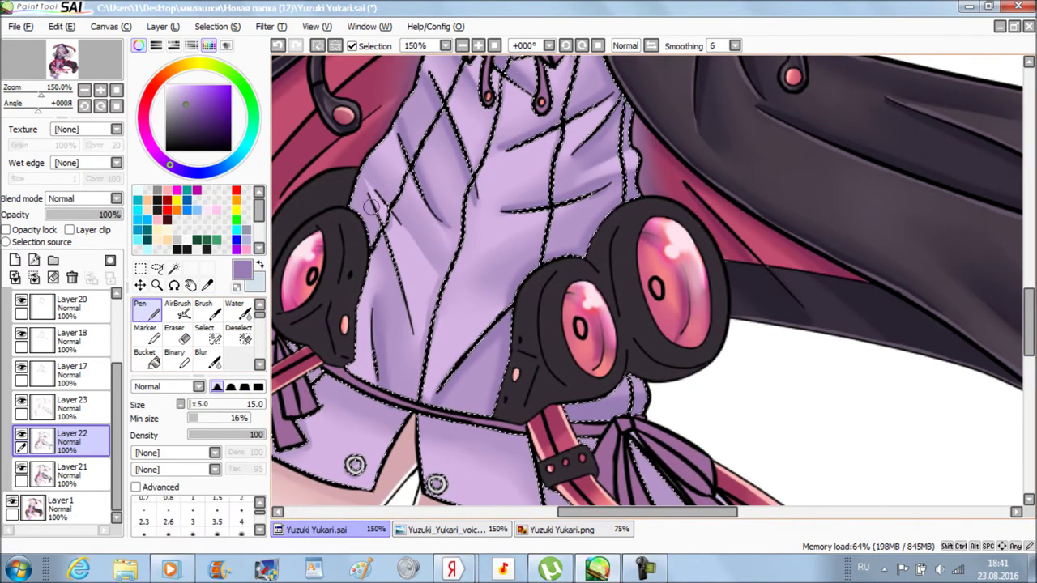
pyautogui.press('c')
pyautogui.press('n')
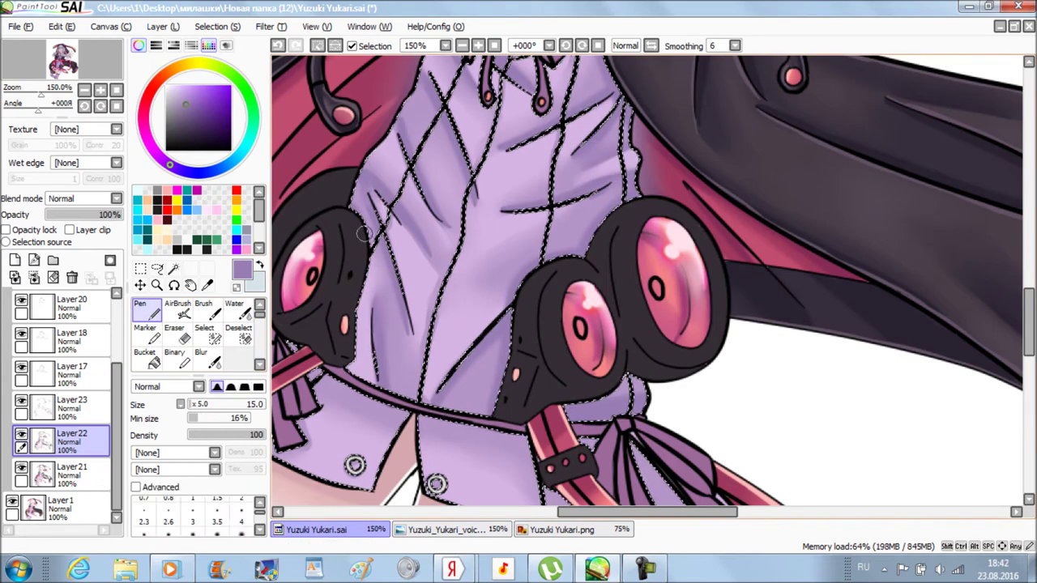
# On Layer22, paint deeper purple shadows on the lower dress and both stockings with the Pen at size 15.
pyautogui.scroll(-2, 648, 280)
pyautogui.scroll(2, 648, 279)
pyautogui.scroll(2, 648, 279)
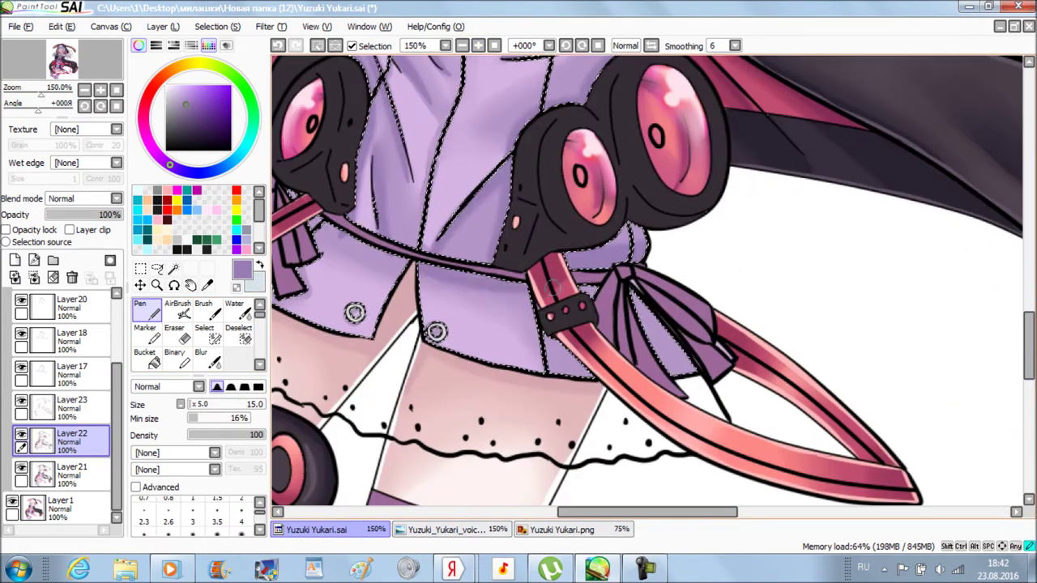
pyautogui.hscroll(-3, 467, 215)
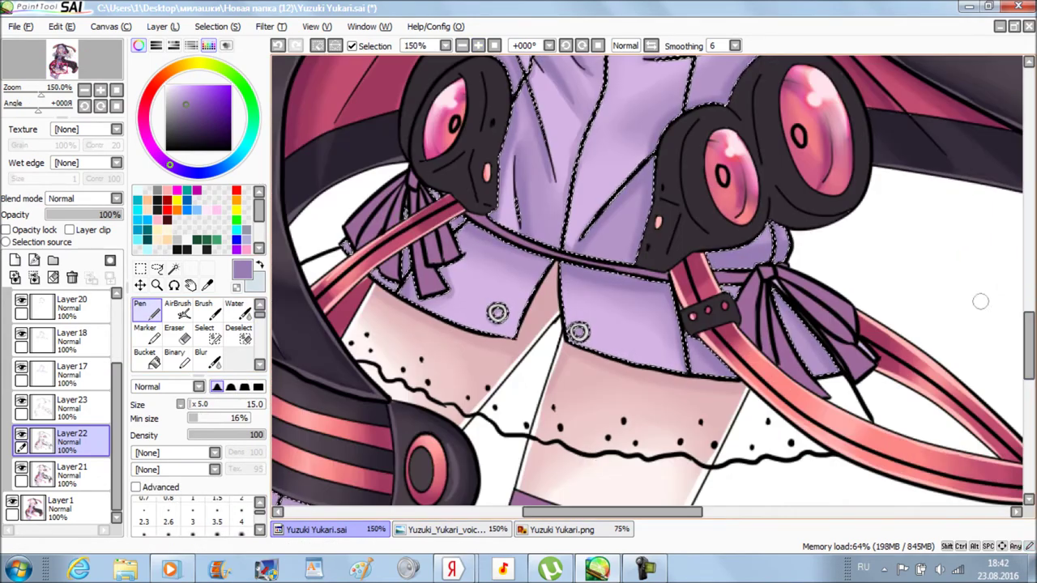
pyautogui.scroll(5, 486, 202)
pyautogui.scroll(-10, 502, 113)
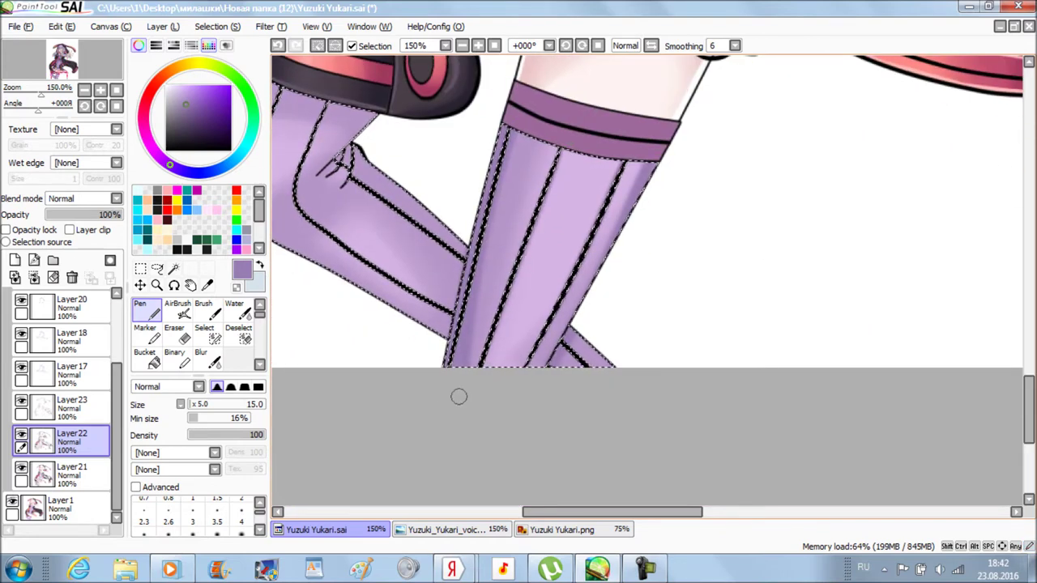
pyautogui.hscroll(-2, 458, 396)
pyautogui.scroll(3, 459, 396)
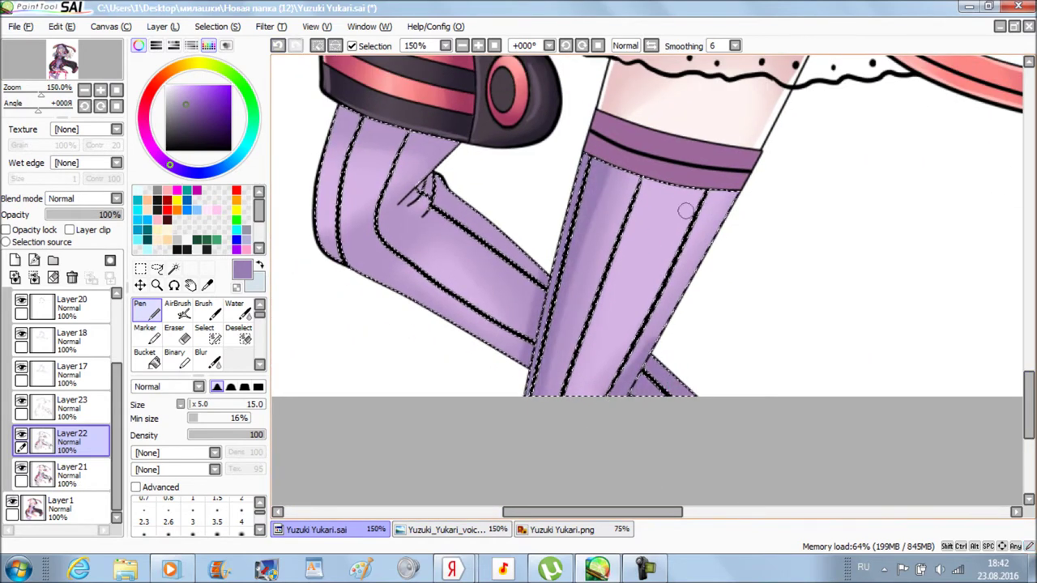
pyautogui.scroll(2, 390, 165)
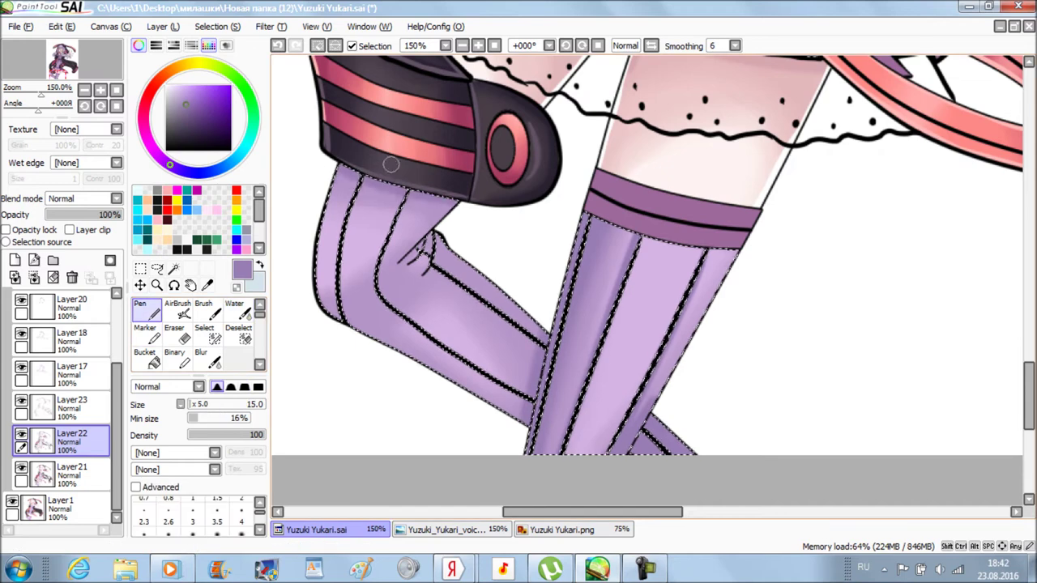
# Blend the deeper purple shadows on the lower dress and stockings with the Water brush at size 25.
pyautogui.press('c')
pyautogui.press('n')
pyautogui.press('c')
pyautogui.hotkey('ctrl', '-')
pyautogui.hotkey('ctrl', '-')
pyautogui.hotkey('ctrl', '-')
pyautogui.hotkey('ctrl', '-')
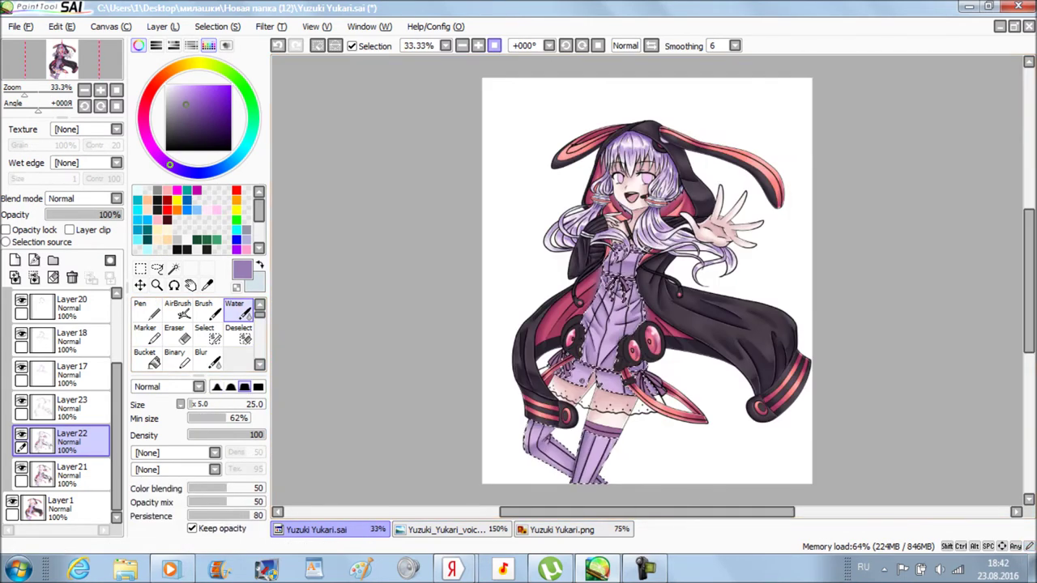
# On Layer23, start painting pale lavender highlights on the dress bodice with the Pen at size 15.
pyautogui.press('n')
pyautogui.scroll(-1, 648, 283)
pyautogui.hotkey('ctrl', '+')
pyautogui.hotkey('ctrl', '+')
pyautogui.hotkey('ctrl', '+')
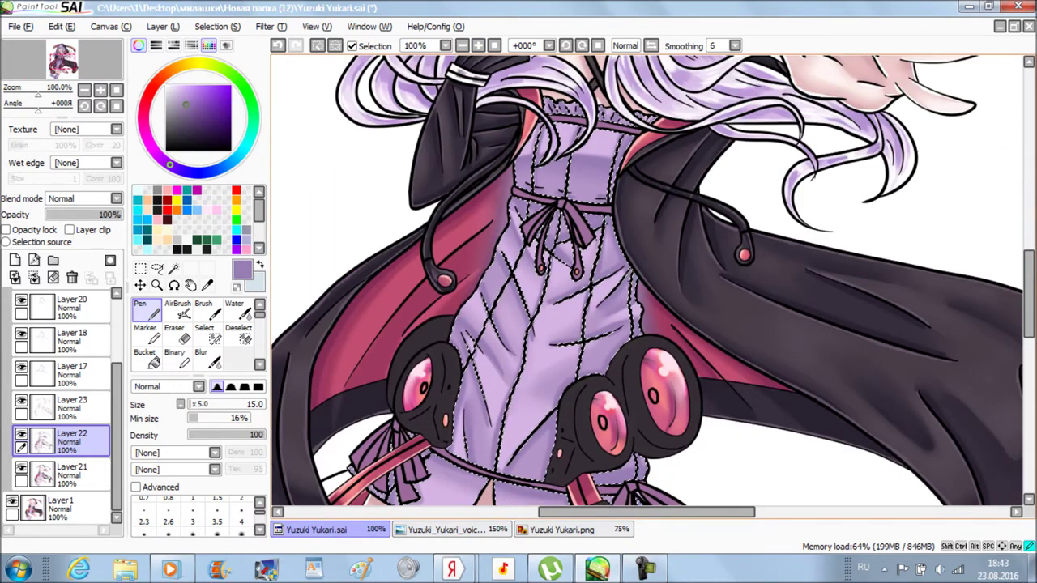
pyautogui.scroll(-3, 922, 337)
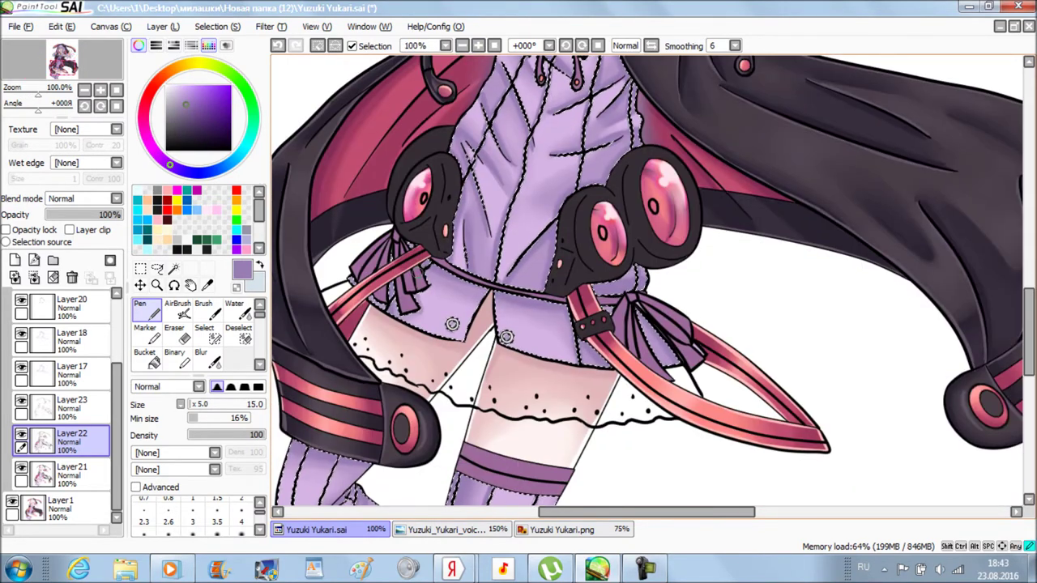
pyautogui.scroll(-2, 324, 470)
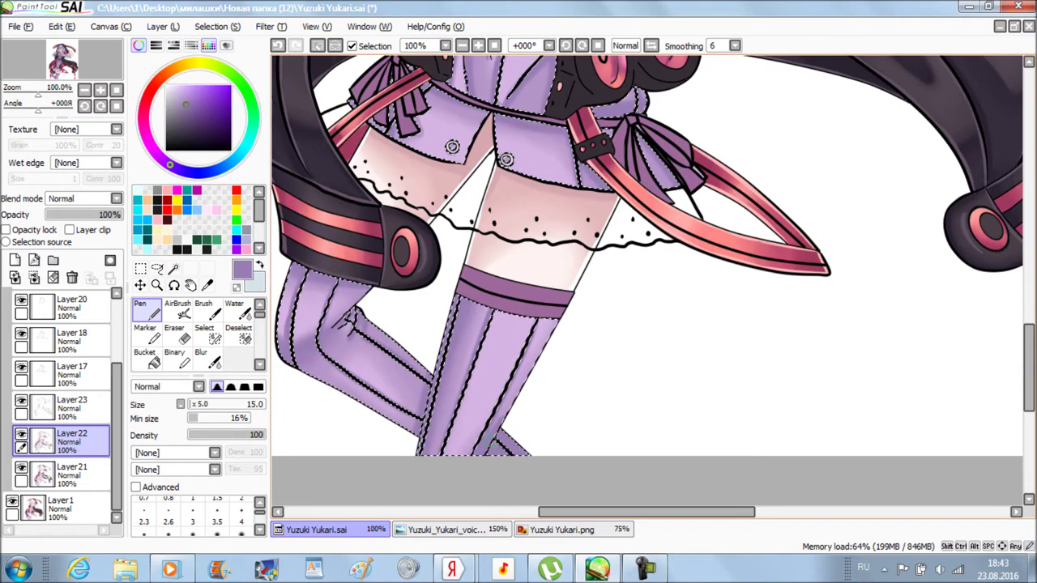
pyautogui.hotkey('ctrl', '-')
pyautogui.hotkey('ctrl', '-')
pyautogui.hotkey('ctrl', '-')
pyautogui.hotkey('ctrl', '+')
pyautogui.hotkey('ctrl', '+')
pyautogui.hotkey('ctrl', '+')
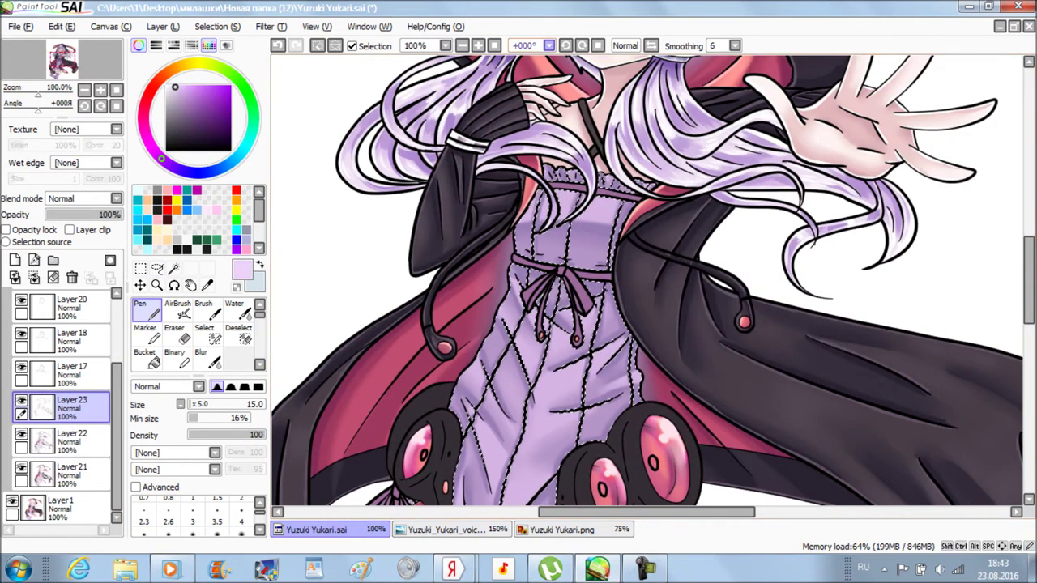
# Paint pale lavender highlights between the folds below the waist bow and on the hem beneath the belt.
pyautogui.hotkey('ctrl', '+')
pyautogui.scroll(-1, 646, 281)
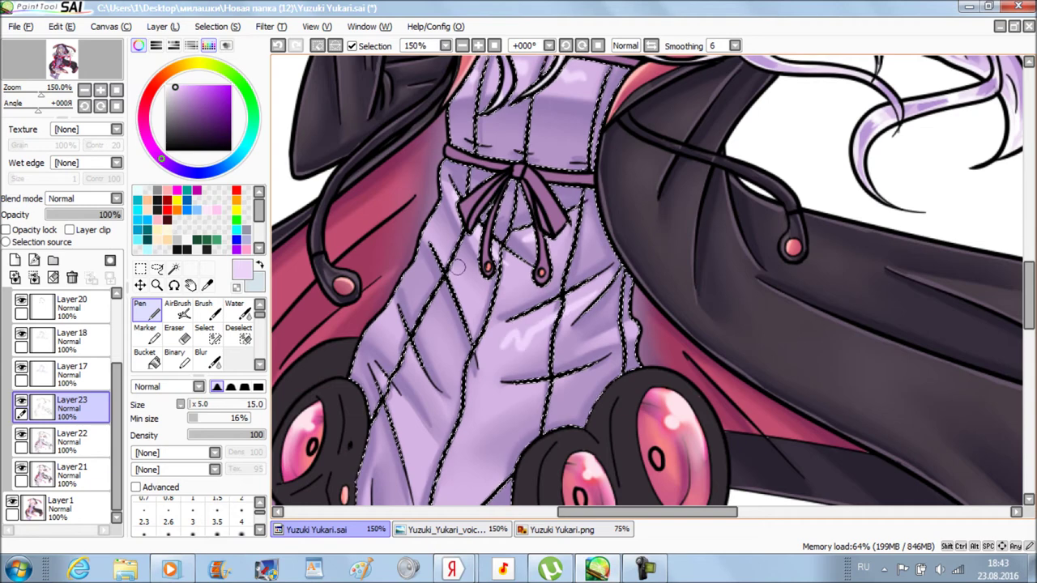
pyautogui.scroll(-3, 411, 366)
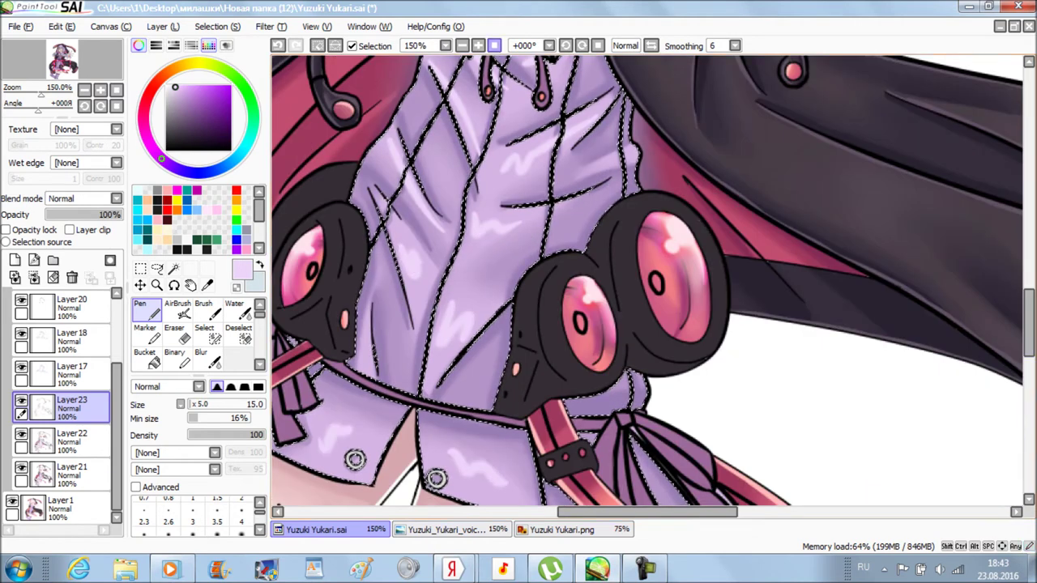
# Blend the pale highlights on the dress and stockings with the Water brush at size 25.
pyautogui.hotkey('ctrl', '-')
pyautogui.hotkey('ctrl', '-')
pyautogui.press('w')
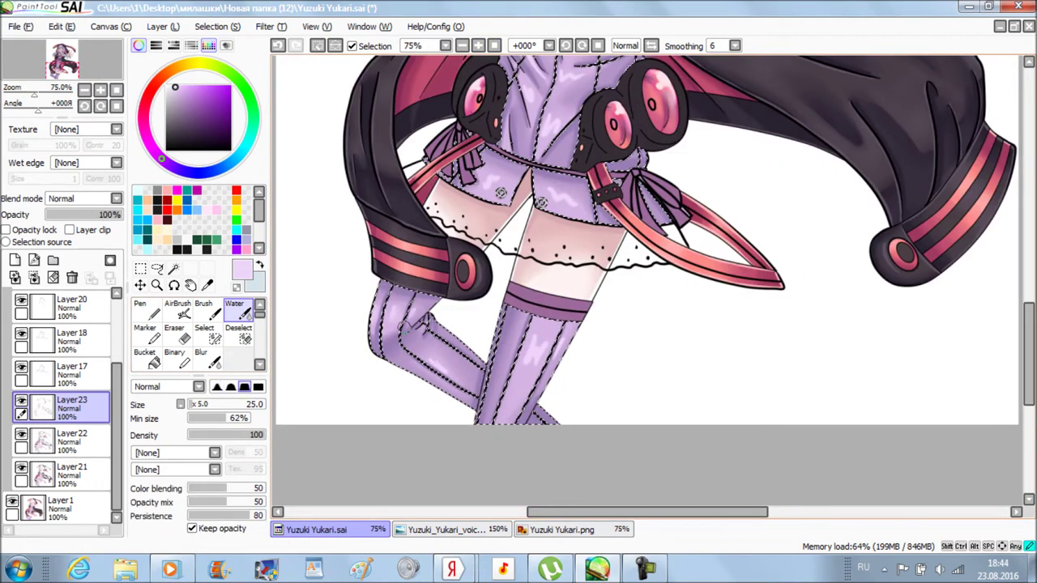
pyautogui.scroll(2, 569, 332)
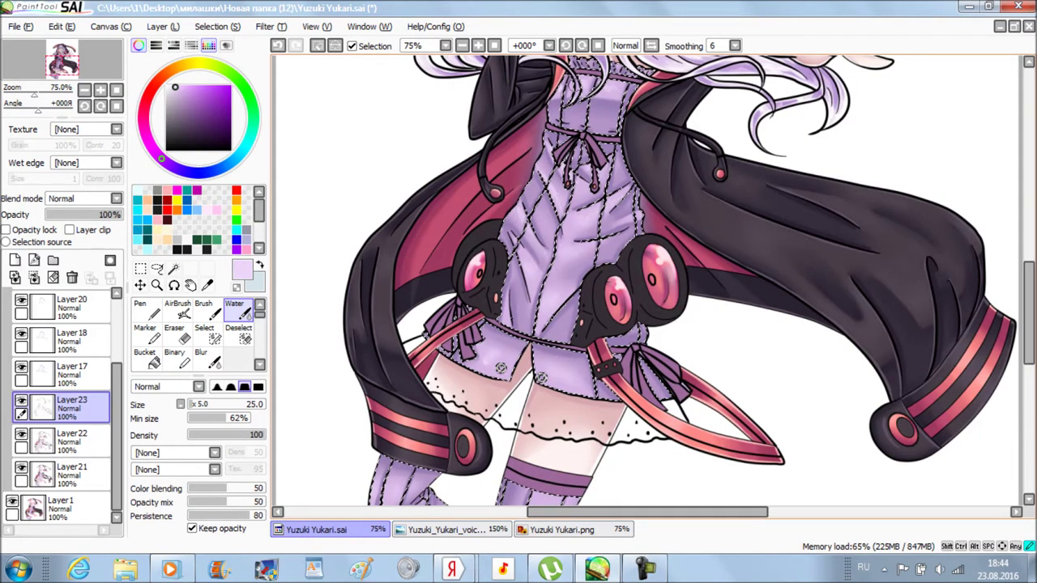
# Add thin pale lavender edge highlights along the dress and stockings with the Pen at size 5.
pyautogui.press('n')
pyautogui.hotkey('ctrl', '+')
pyautogui.hotkey('ctrl', '+')
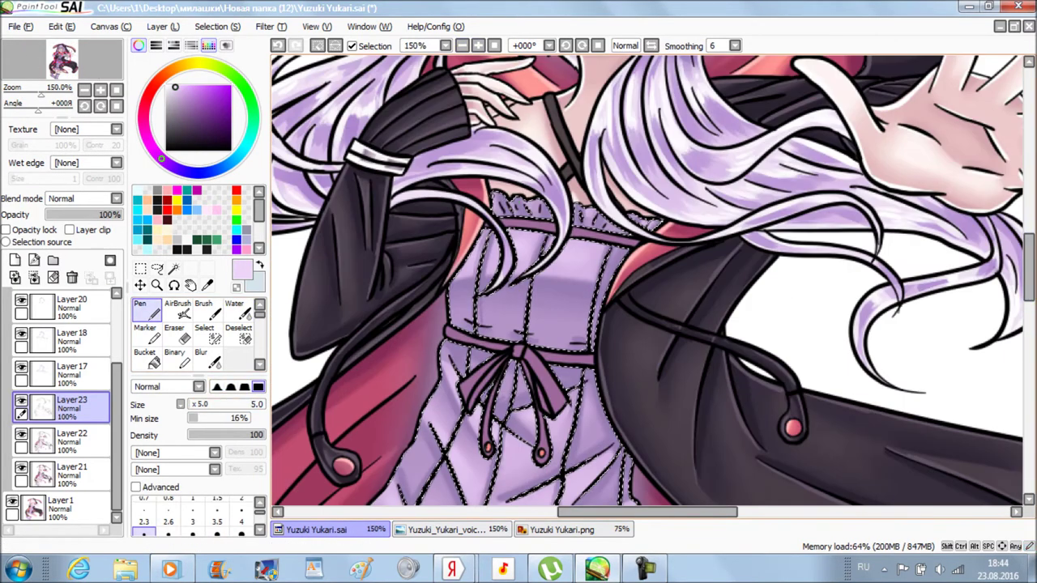
pyautogui.scroll(-2, 646, 280)
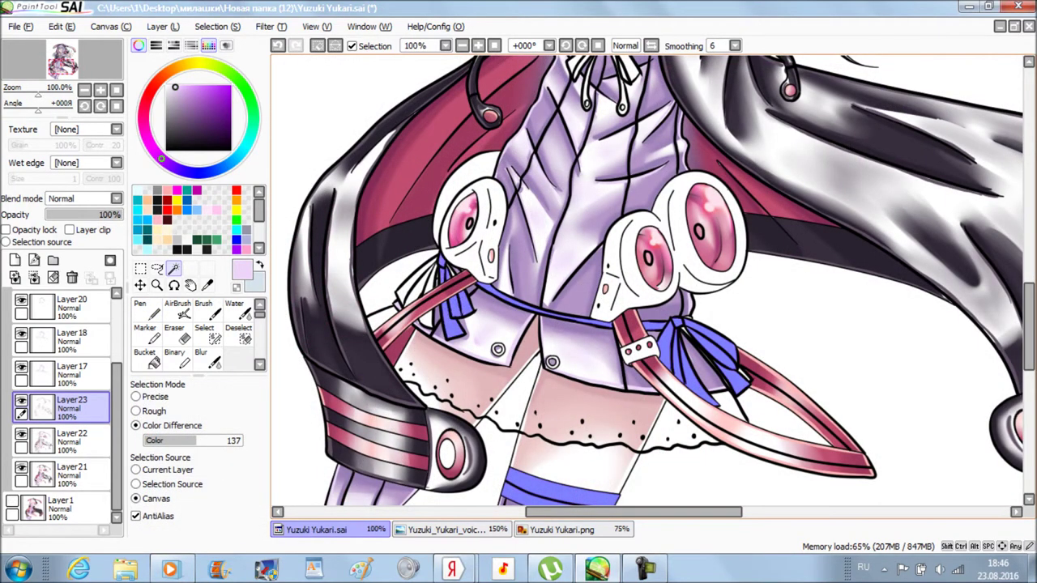
# Select the waist bow and neckline trim along with the other dark purple ribbons, using the Magic Wand at color difference 137.
pyautogui.scroll(5, 652, 280)
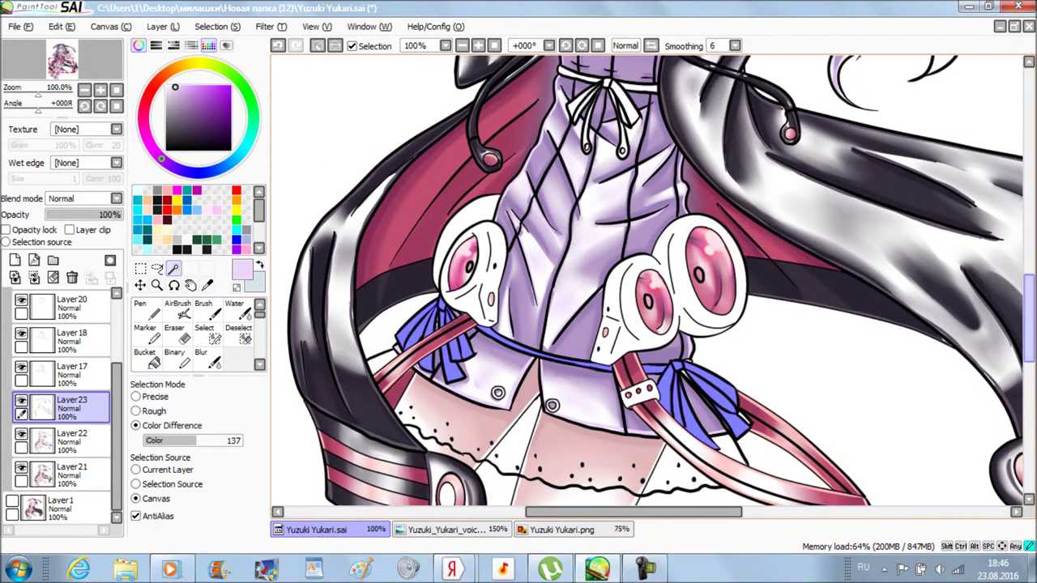
pyautogui.click(583, 260)
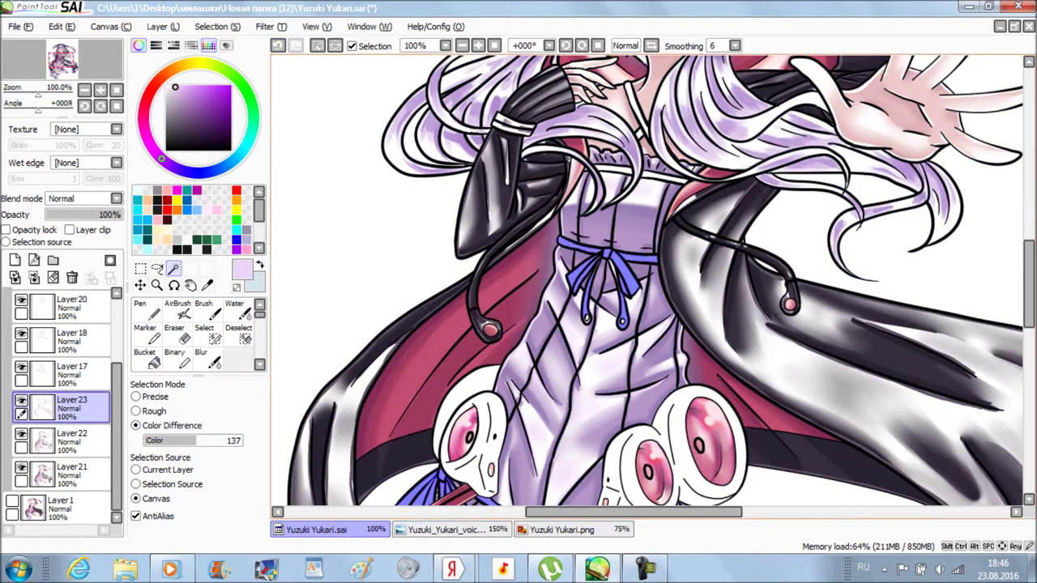
pyautogui.press('s')
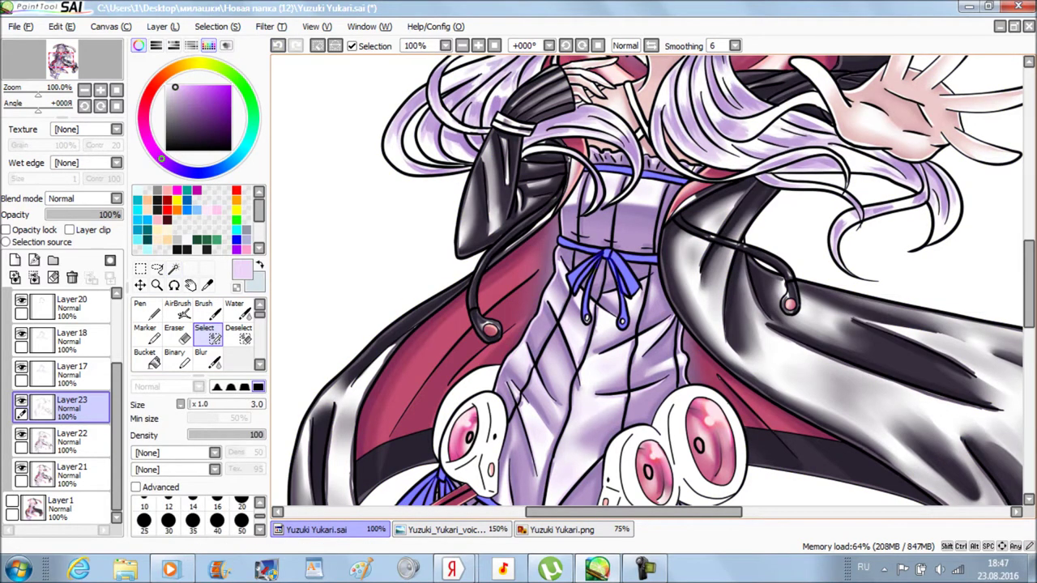
# On Layer21, paint muted purple shadows on the neckline trim and waist bow with the Pen at size 10.
pyautogui.press('Down')
pyautogui.press('Down')
pyautogui.scroll(-3, 653, 280)
pyautogui.scroll(5, 653, 281)
pyautogui.press('n')
pyautogui.press(']')
pyautogui.press(']')
pyautogui.press(']')
pyautogui.press(']')
pyautogui.press(']')
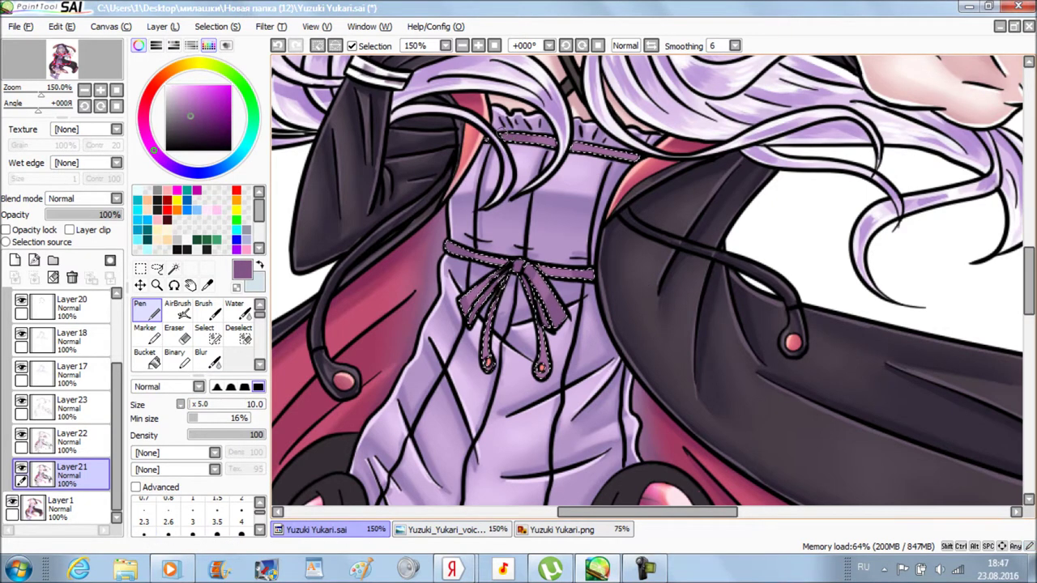
# Paint muted purple shadows on the belt, both hip bows and the stocking band with the Pen at size 10.
pyautogui.scroll(-5, 646, 280)
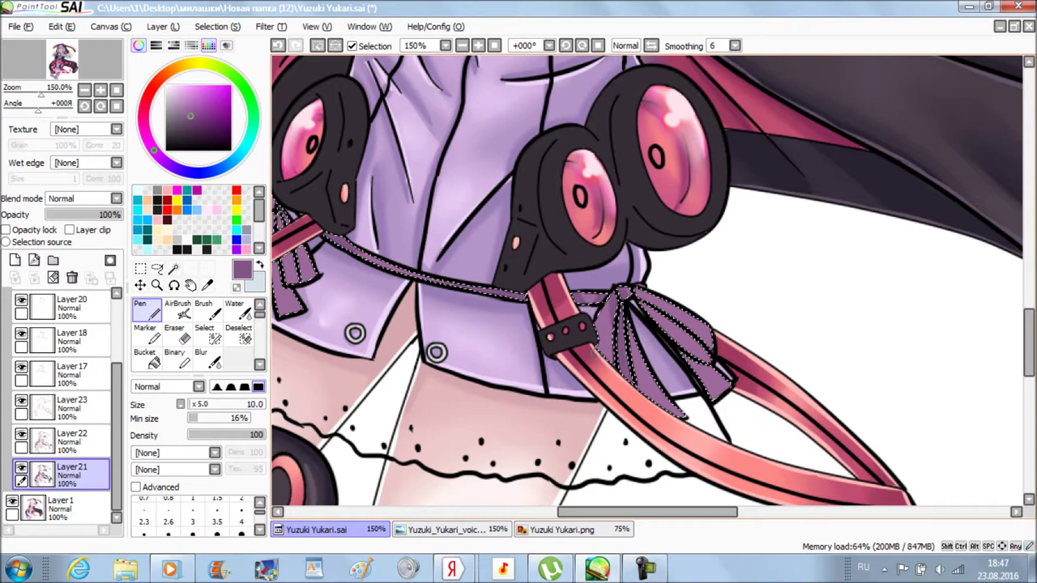
pyautogui.hscroll(-3, 646, 280)
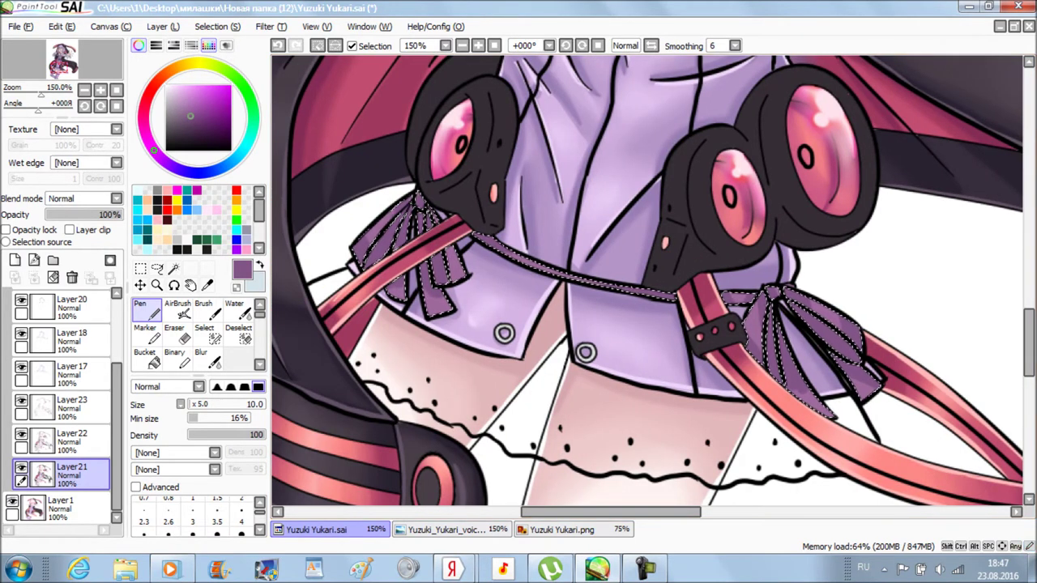
pyautogui.scroll(-5, 528, 156)
# Blend the shadows on the stocking band, hip bows and waist ribbons with the Water brush, reducing its size to 15.
pyautogui.press('w')
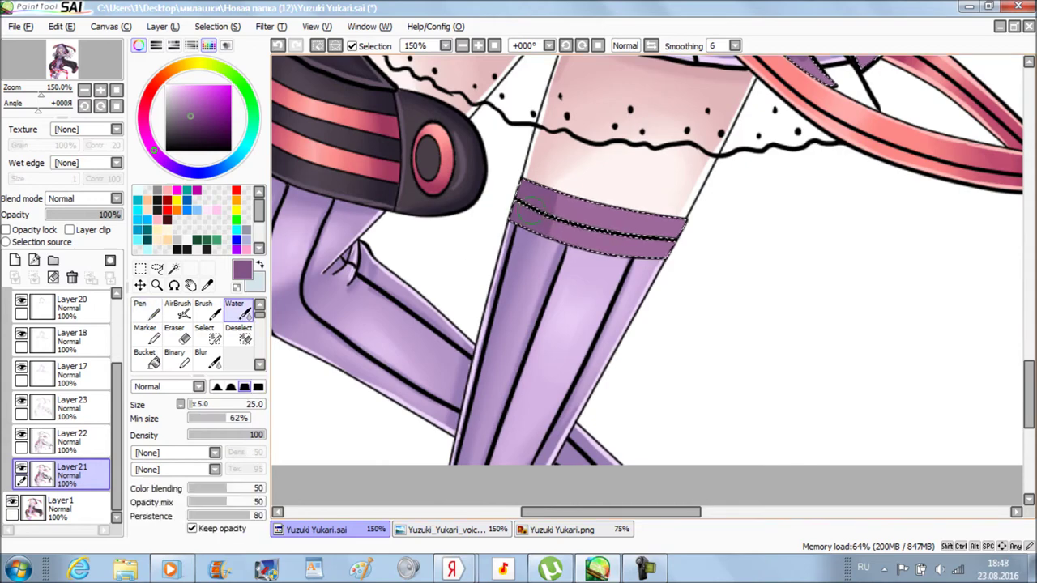
pyautogui.scroll(-3, 607, 243)
pyautogui.scroll(3, 648, 282)
pyautogui.moveTo(647, 281); pyautogui.dragTo(632, 281)
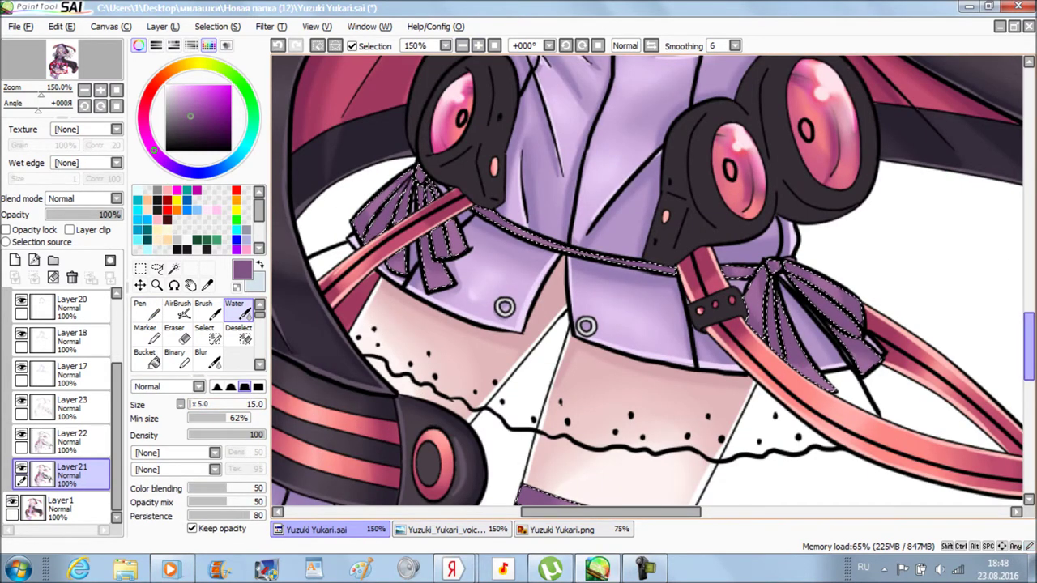
pyautogui.scroll(5, 648, 279)
pyautogui.hscroll(3, 654, 122)
# On Layer22, paint darker purple shadows on the neckline trim, waist bow, belt and hip bows with the Pen at size 10.
pyautogui.press('n')
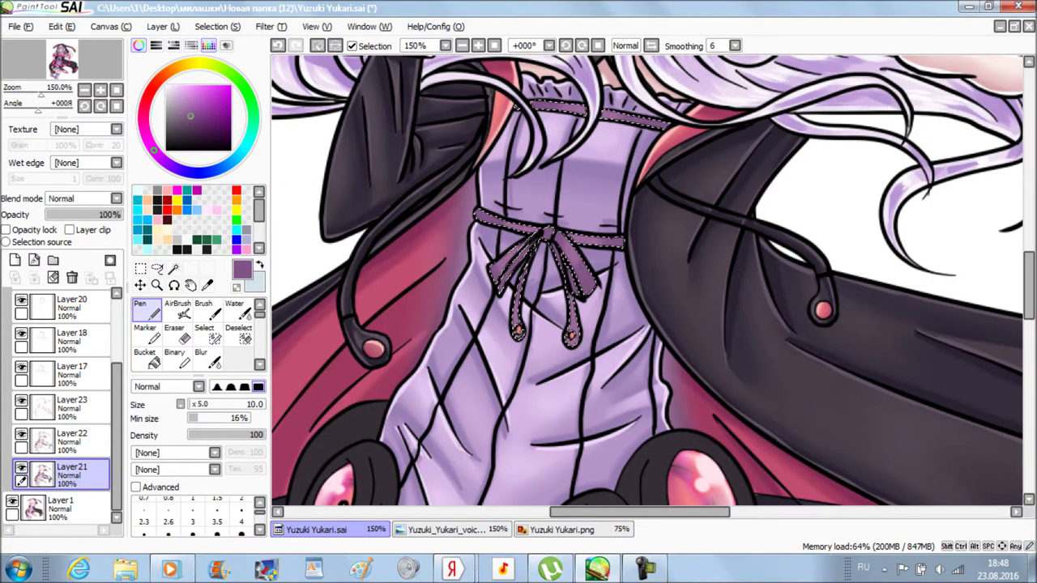
pyautogui.click(61, 442)
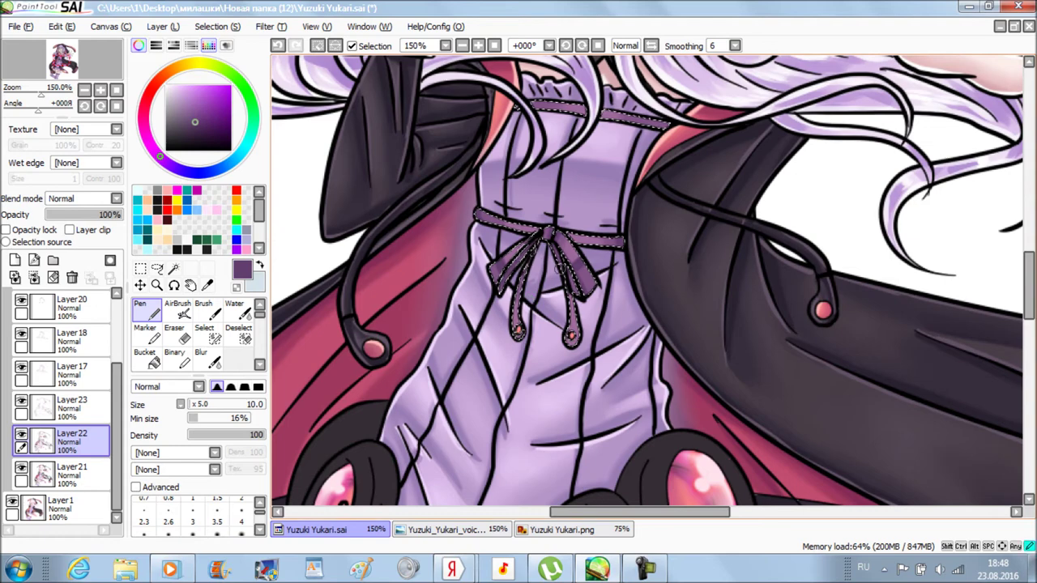
pyautogui.scroll(3, 535, 251)
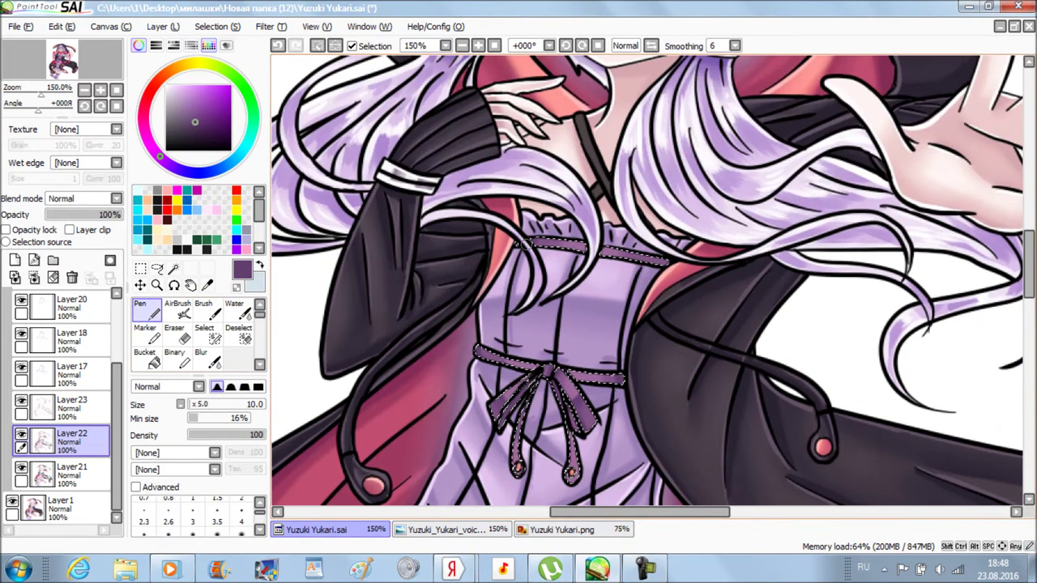
pyautogui.scroll(-5, 526, 245)
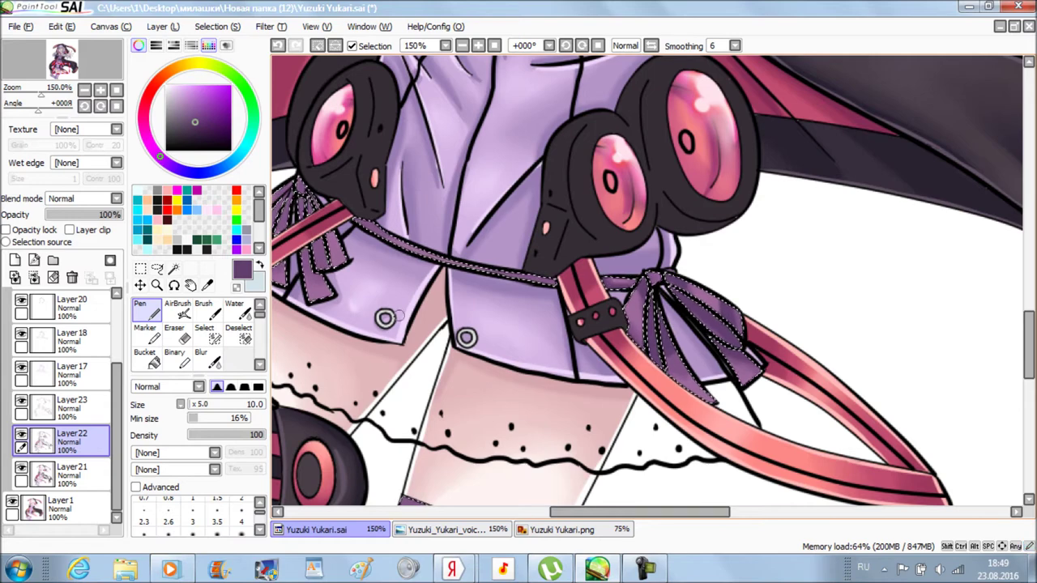
pyautogui.hscroll(-3, 395, 316)
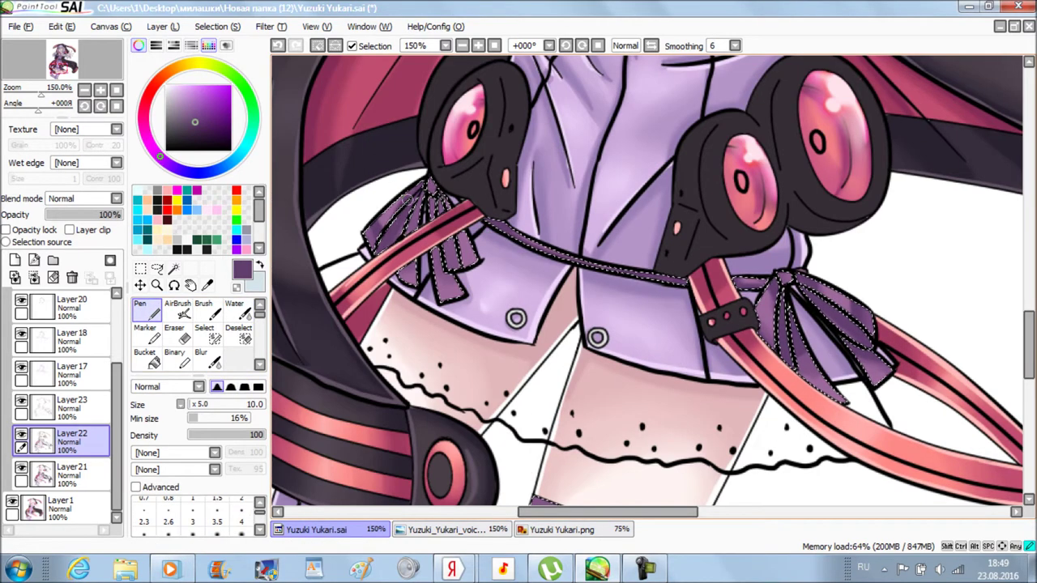
# Blend the darker shadows on the hip bows and belt with the Water brush at size 15.
pyautogui.press('c')
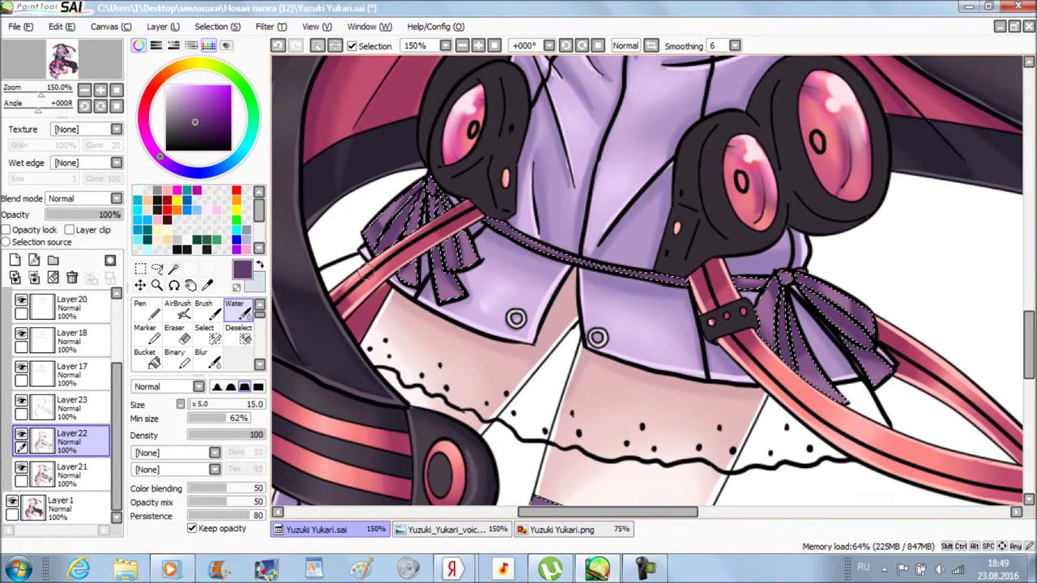
pyautogui.scroll(-5, 646, 280)
pyautogui.scroll(4, 646, 281)
# On Layer23, paint light pinkish-purple highlights on the stocking band with the Pen at size 10.
pyautogui.press('n')
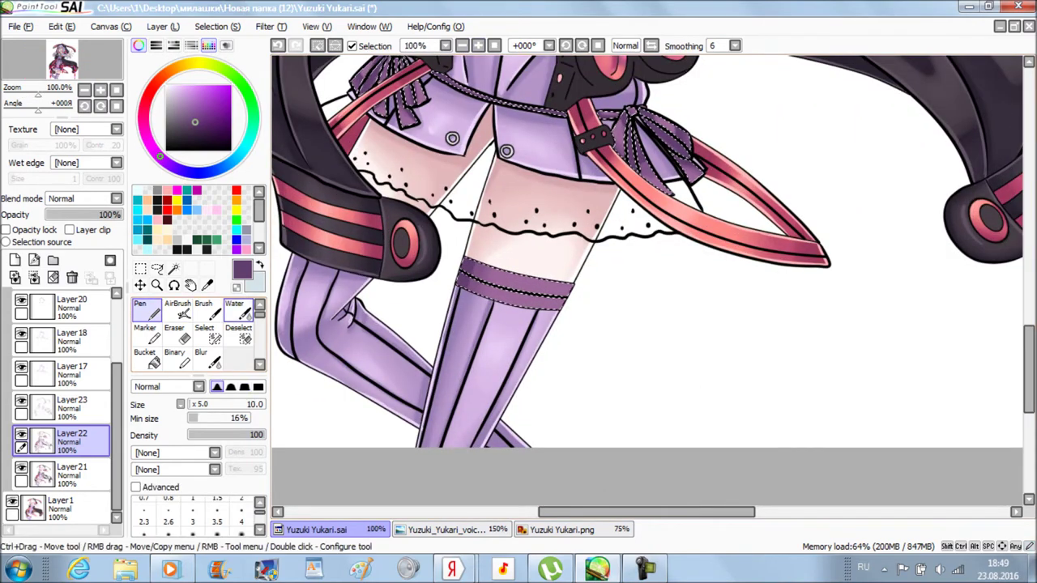
pyautogui.hscroll(-2, 646, 251)
pyautogui.click(72, 405)
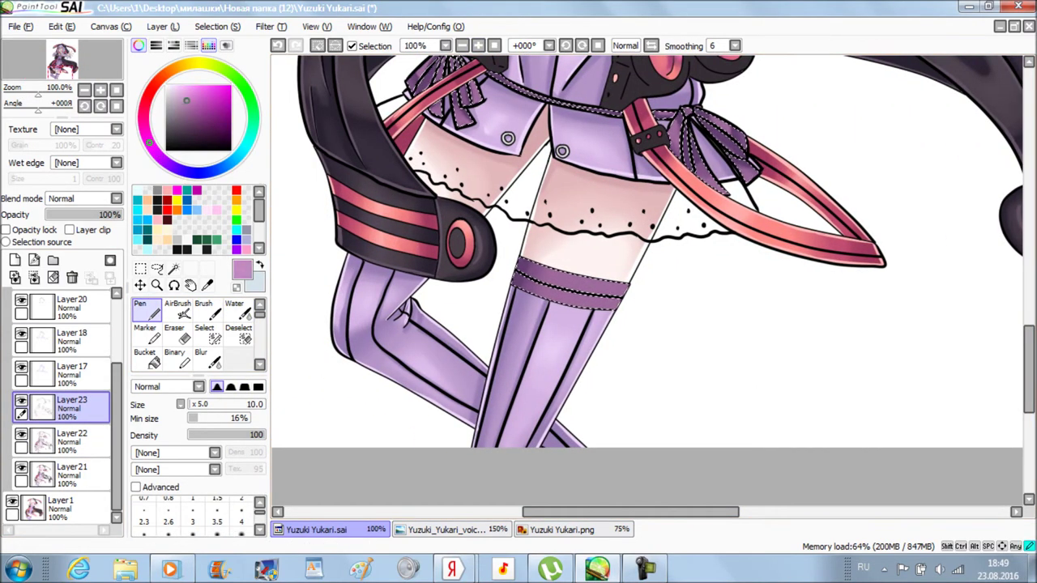
pyautogui.press('c')
pyautogui.press('n')
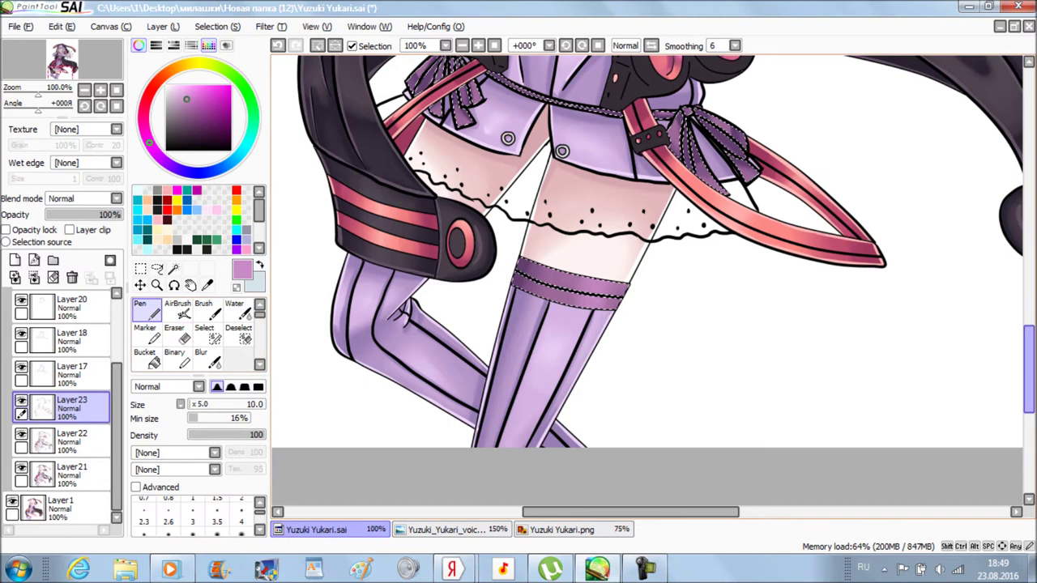
# Add pinkish-purple highlights to the waist and hip bows, blending them with the Water brush at size 15.
pyautogui.scroll(3, 646, 280)
pyautogui.scroll(5, 647, 280)
pyautogui.scroll(2, 646, 280)
pyautogui.press('c')
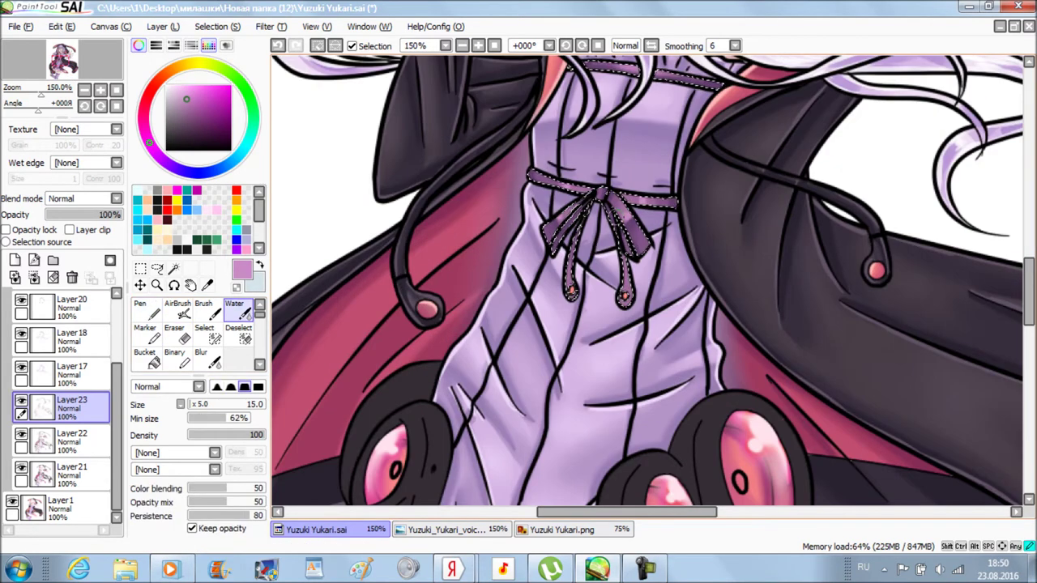
pyautogui.scroll(-5, 646, 281)
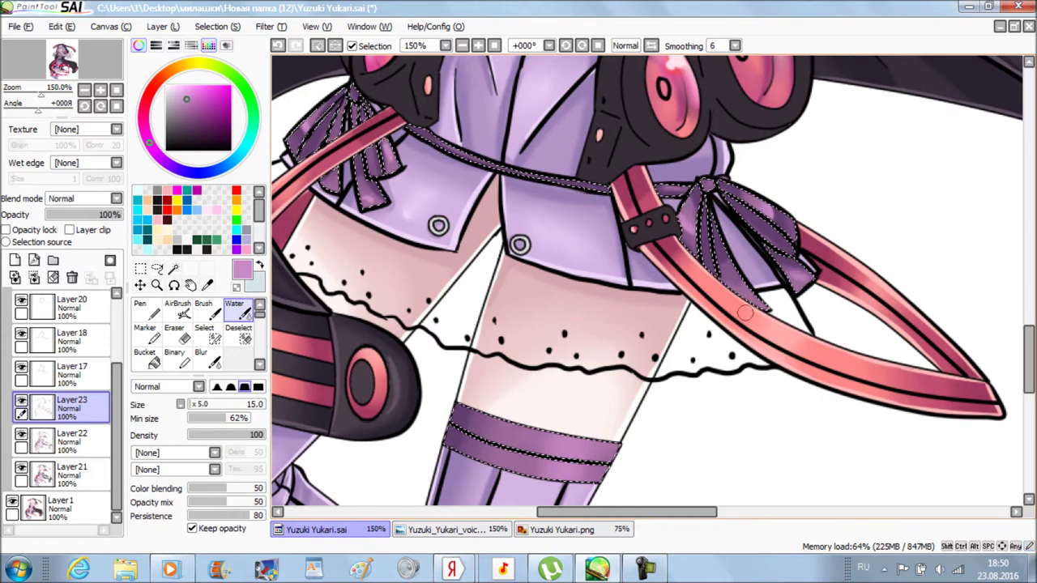
# Paint thin pinkish-purple edge highlights on the hip bows, belt, waist bow and neckline trim with the Pen at size 5.
pyautogui.scroll(-2, 647, 280)
pyautogui.press('n')
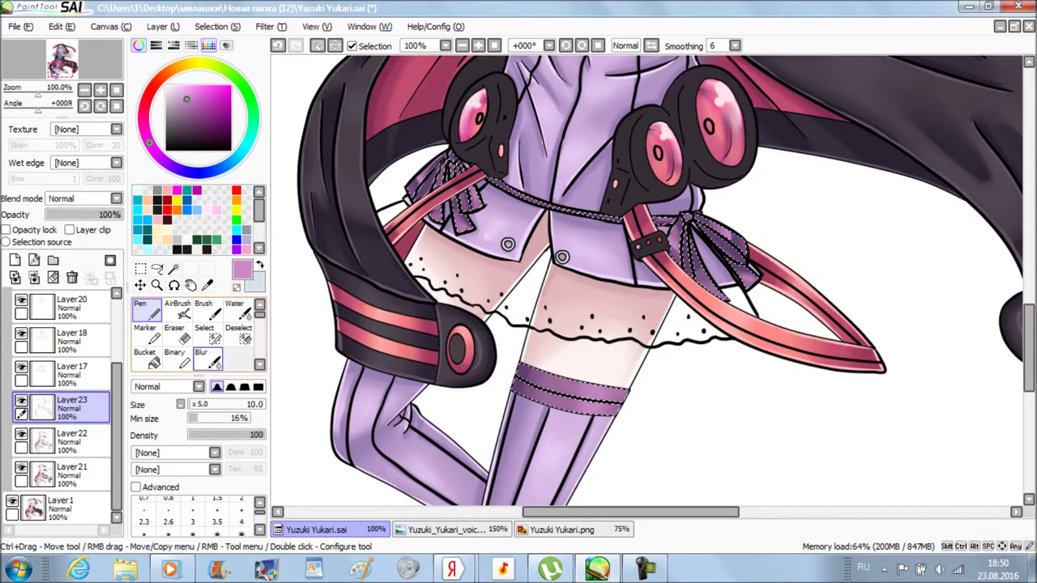
pyautogui.scroll(3, 646, 280)
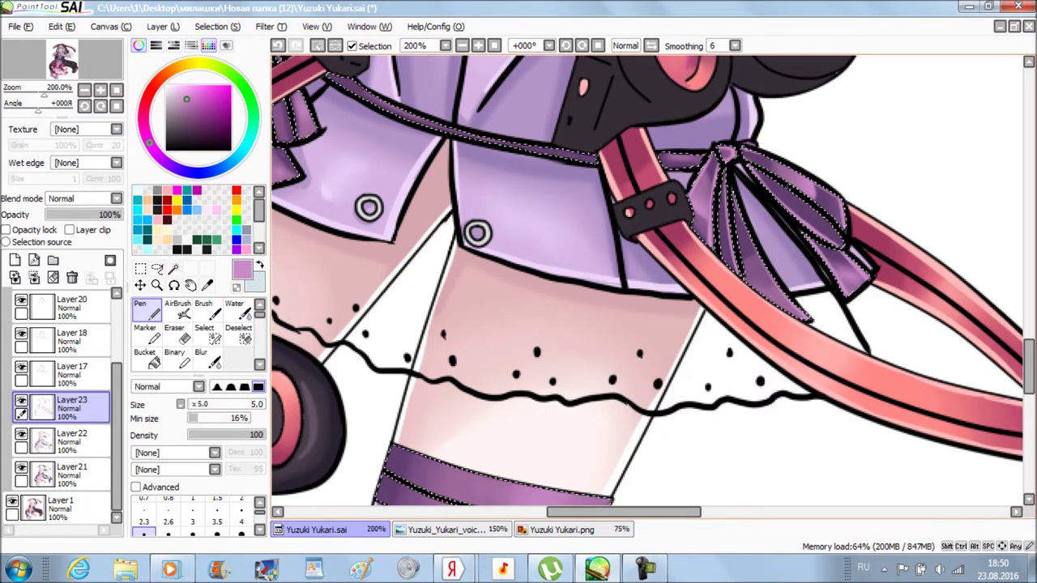
pyautogui.moveTo(648, 280); pyautogui.dragTo(714, 368)
pyautogui.moveTo(648, 280); pyautogui.dragTo(782, 281)
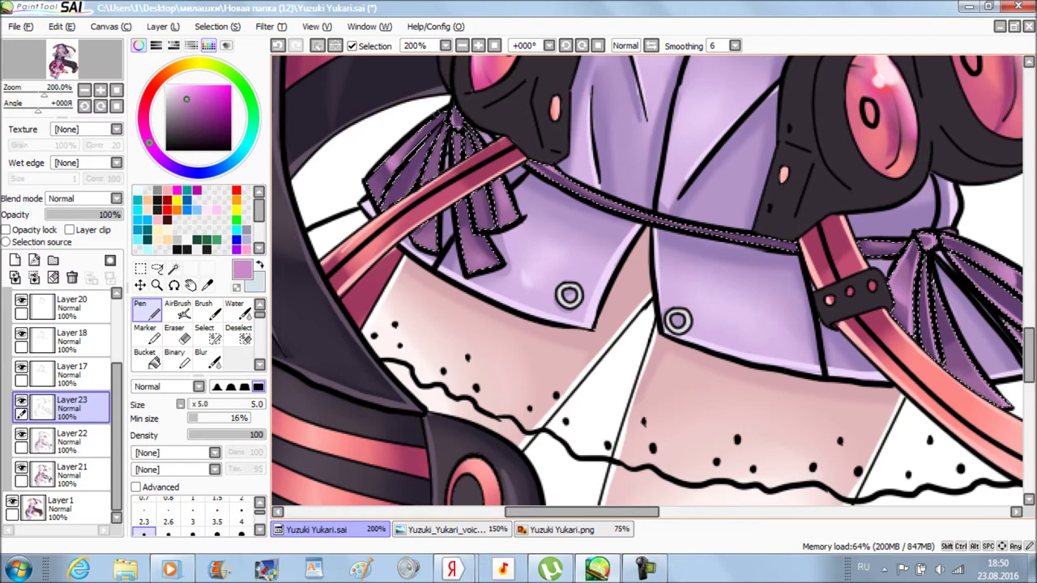
pyautogui.scroll(-1, 648, 280)
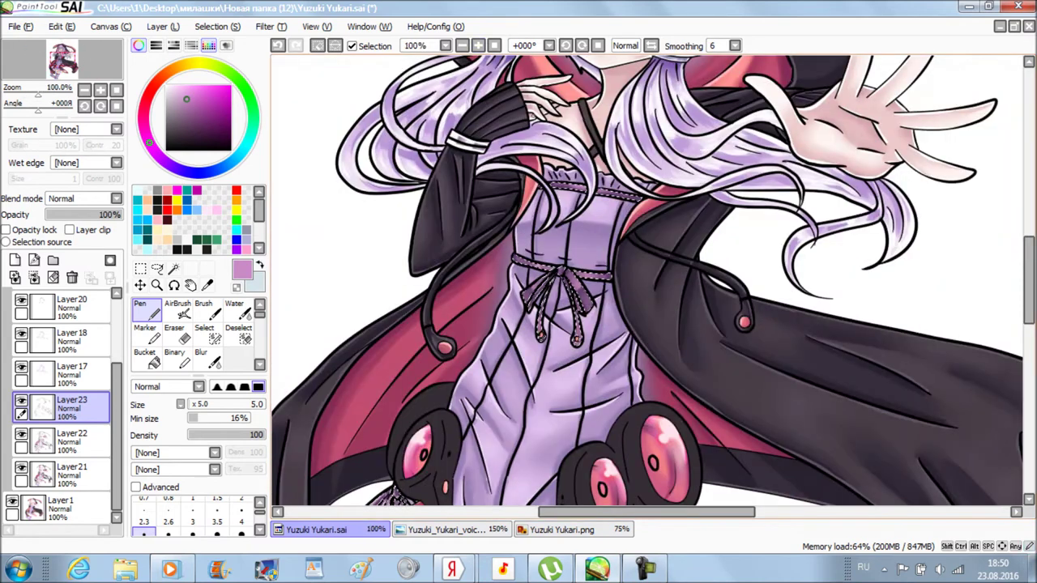
pyautogui.scroll(1, 647, 280)
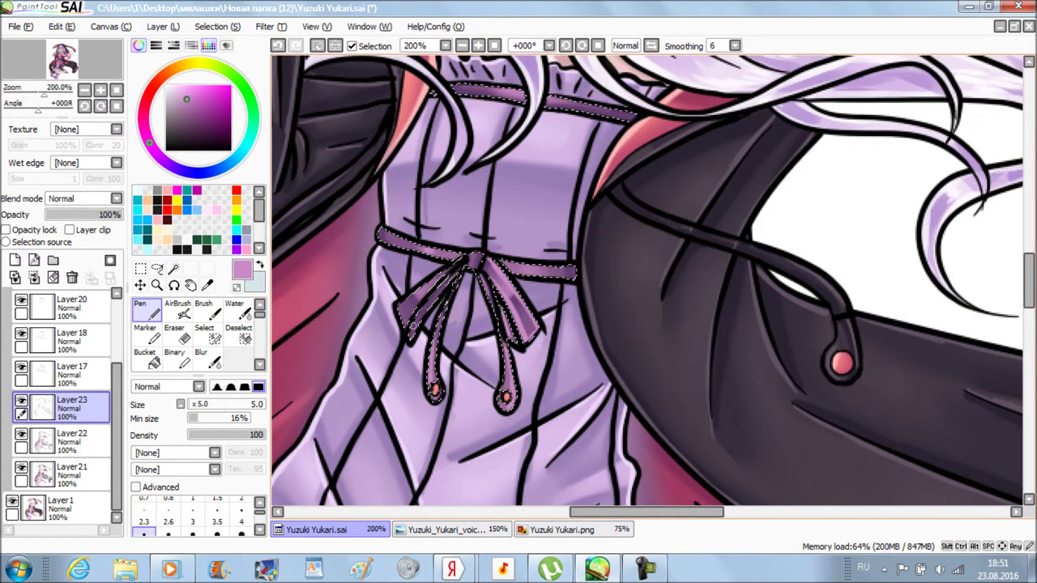
pyautogui.scroll(3, 648, 280)
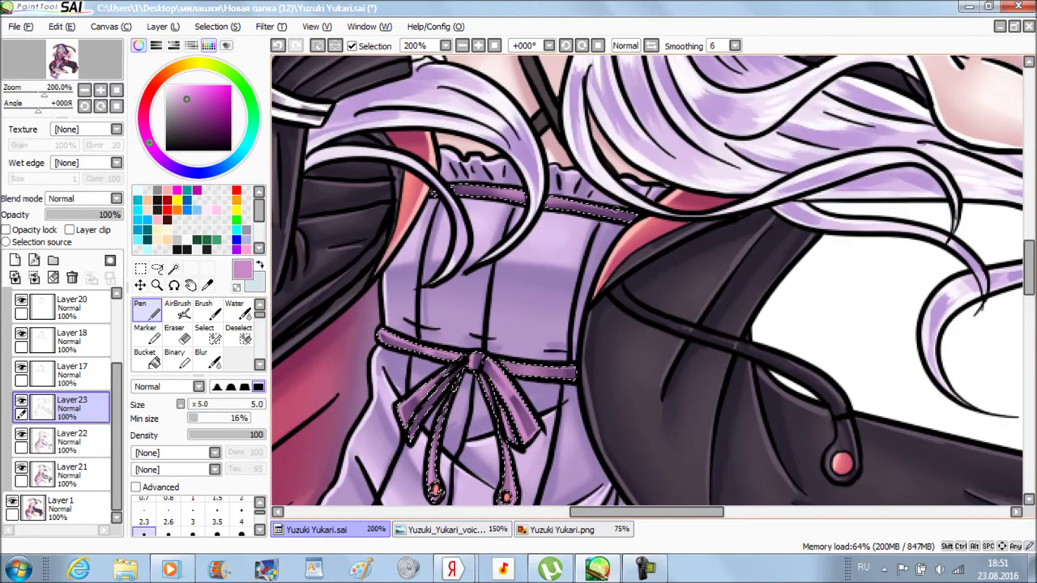
# Add thin pinkish-purple edge highlights to the stocking band with the Pen at size 5.
pyautogui.scroll(-2, 648, 281)
pyautogui.scroll(-3, 648, 280)
pyautogui.scroll(2, 647, 279)
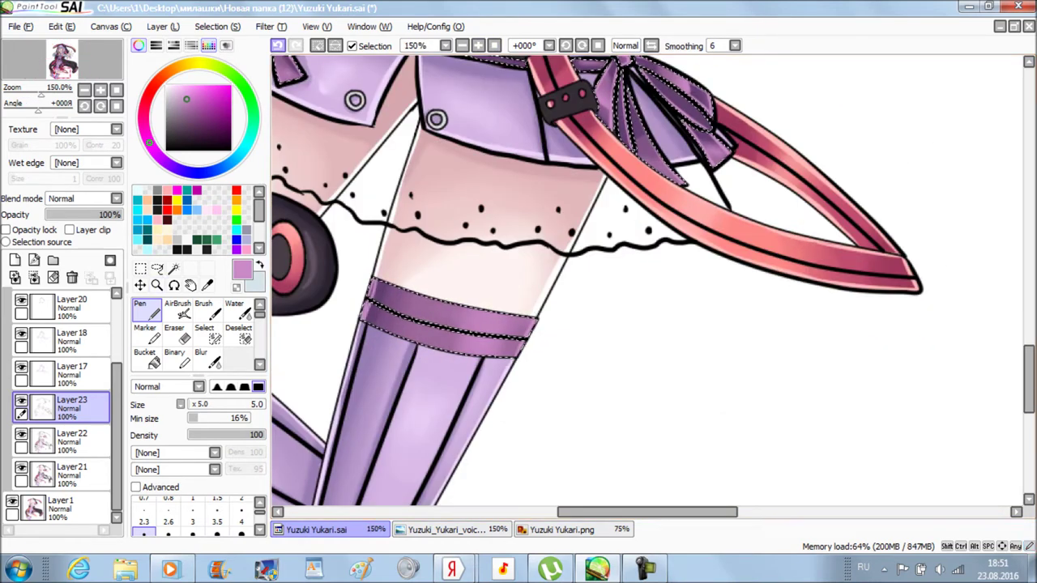
pyautogui.scroll(1, 646, 280)
pyautogui.scroll(-2, 646, 280)
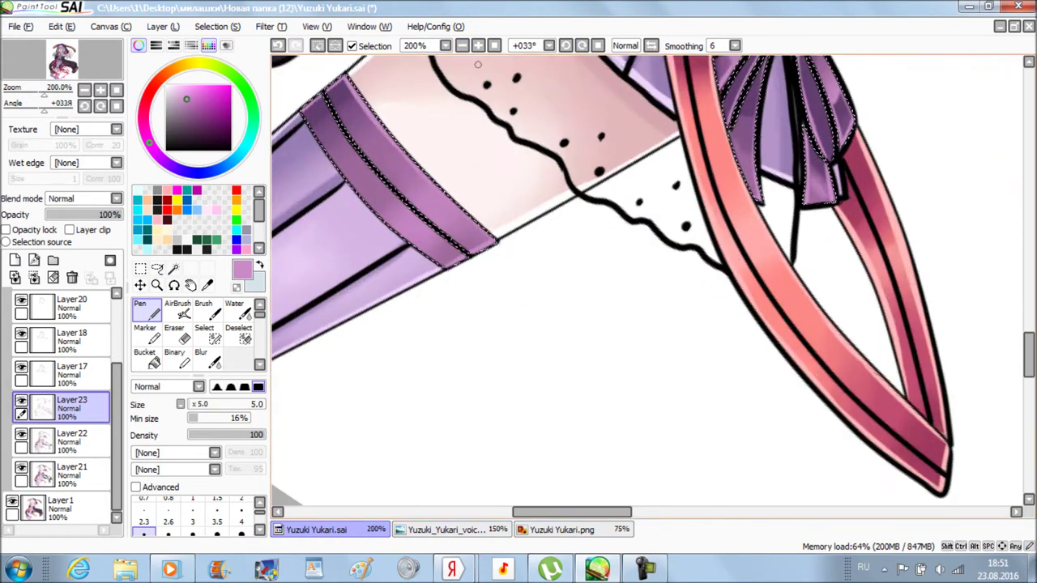
# Clear the ribbon selection and select the choker, hip headphones, strap buckle and headset parts with the Magic Wand, with Layer1 hidden.
pyautogui.scroll(-5, 646, 279)
pyautogui.press('a')
pyautogui.press('w')
pyautogui.scroll(4, 648, 281)
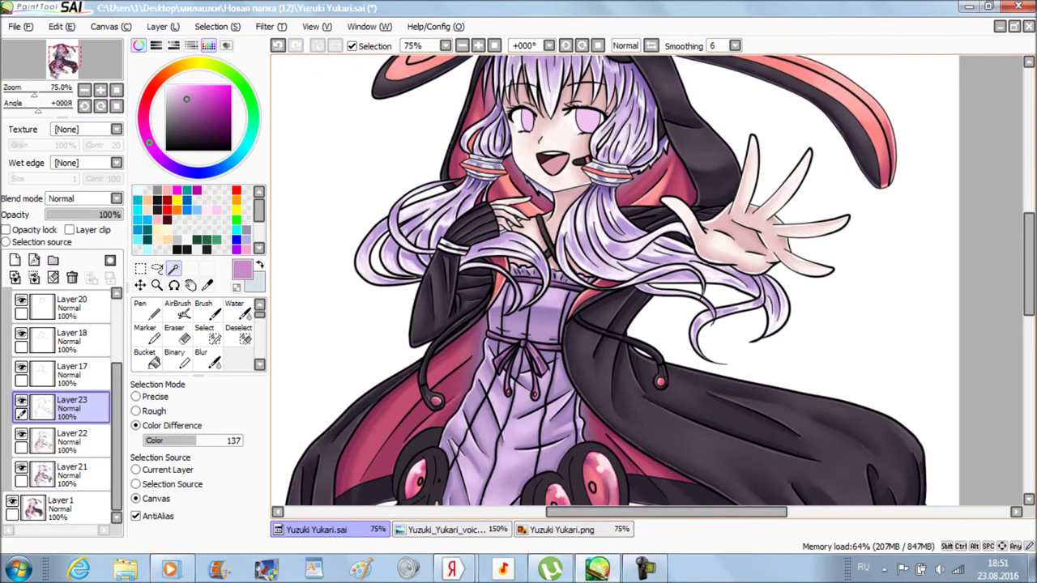
pyautogui.scroll(-2, 648, 280)
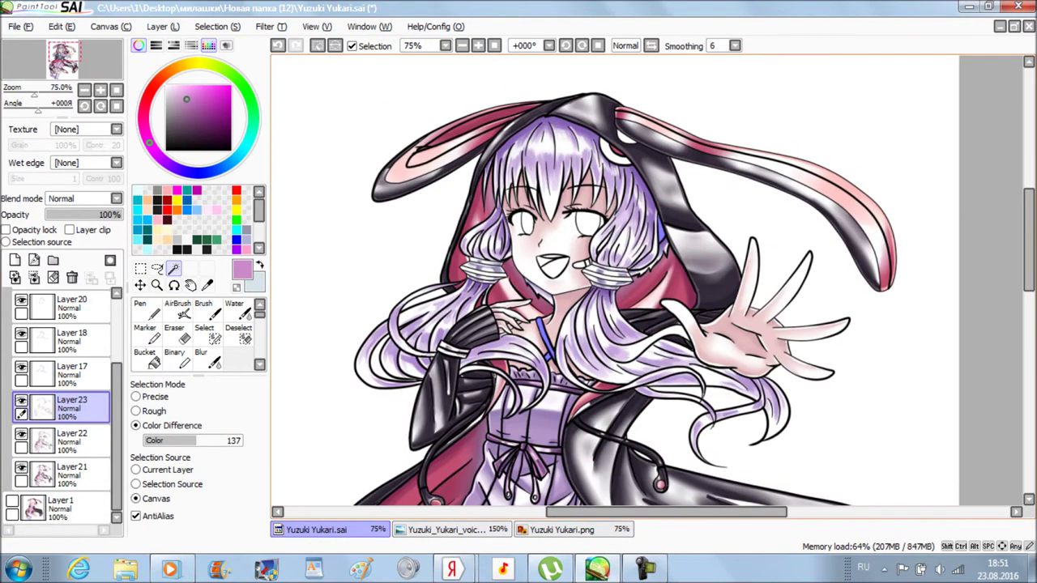
pyautogui.scroll(-3, 648, 280)
pyautogui.click(414, 312)
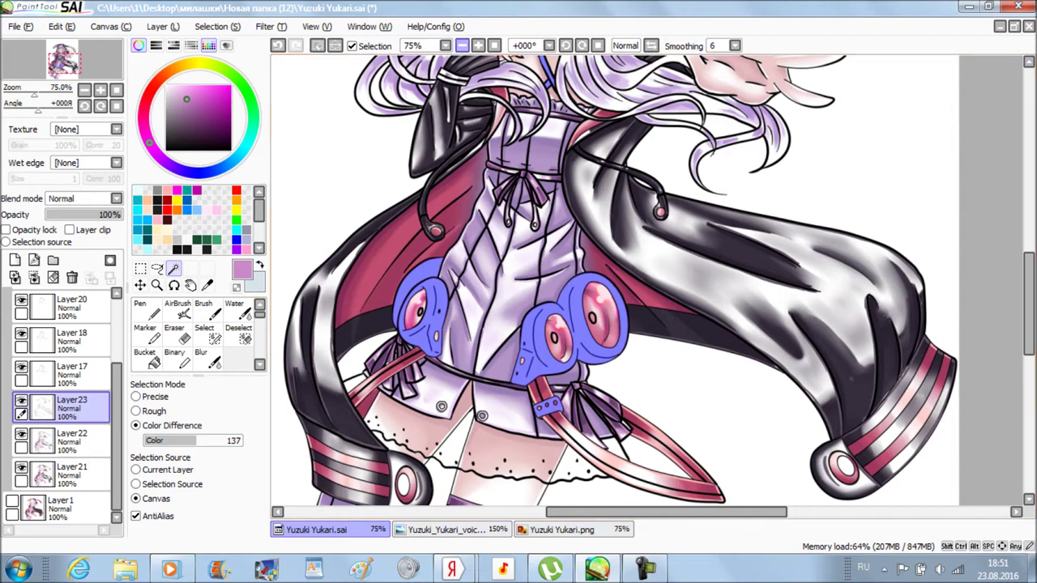
pyautogui.scroll(-2, 647, 280)
pyautogui.scroll(3, 648, 281)
# On Layer21, paint near-black shadows on the headset parts and the larger pair of hip headphones with the Pen at size 10.
pyautogui.press('n')
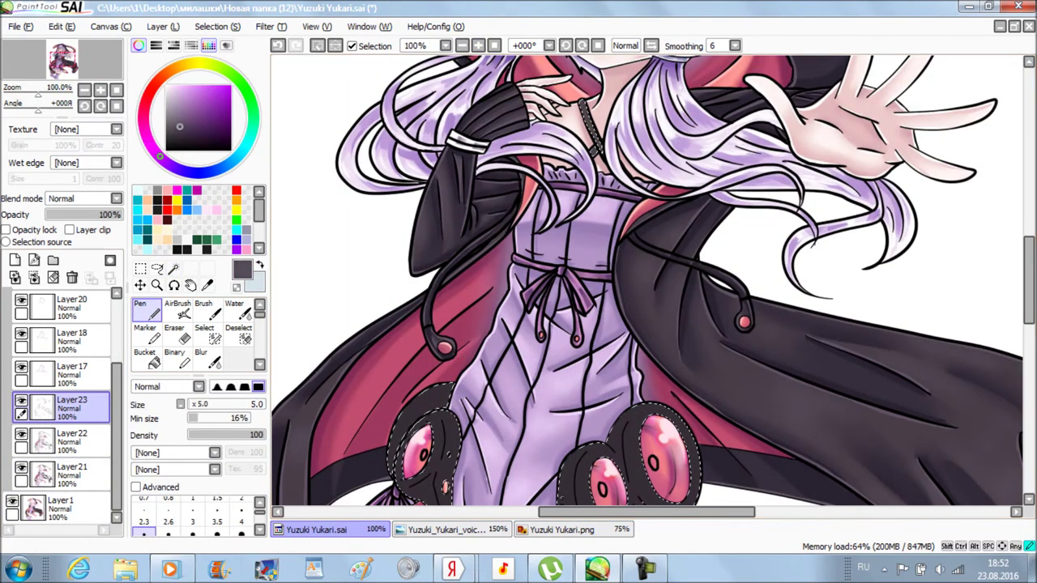
pyautogui.click(71, 473)
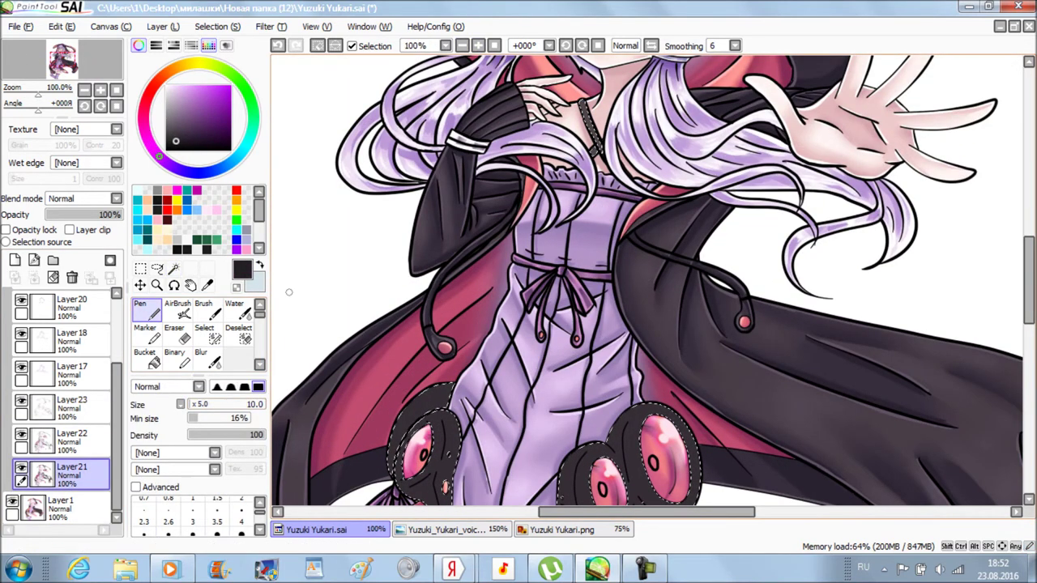
pyautogui.scroll(1, 647, 280)
pyautogui.scroll(3, 716, 148)
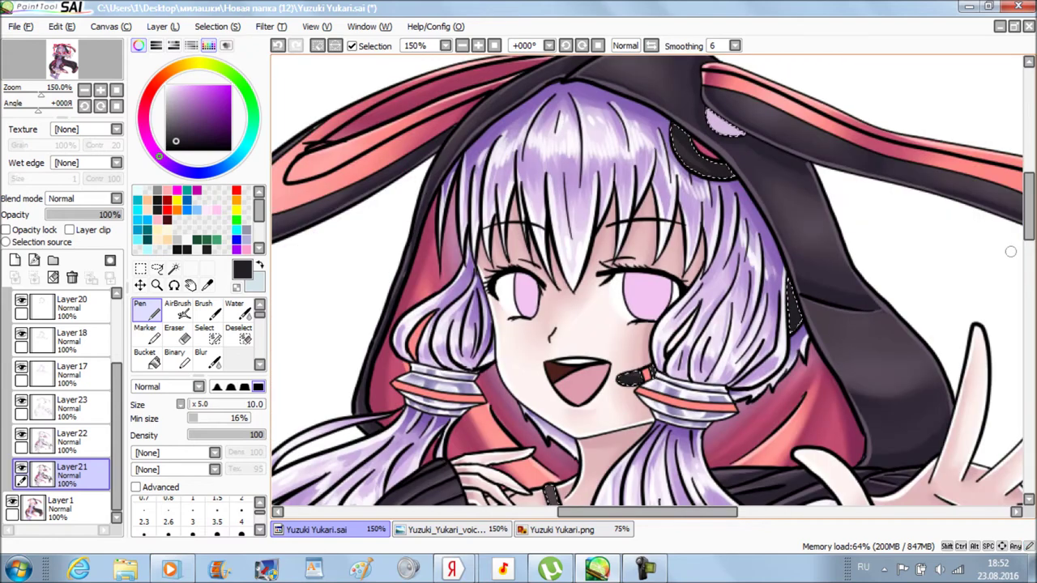
pyautogui.scroll(-9, 966, 245)
pyautogui.scroll(4, 1016, 267)
pyautogui.scroll(-5, 559, 253)
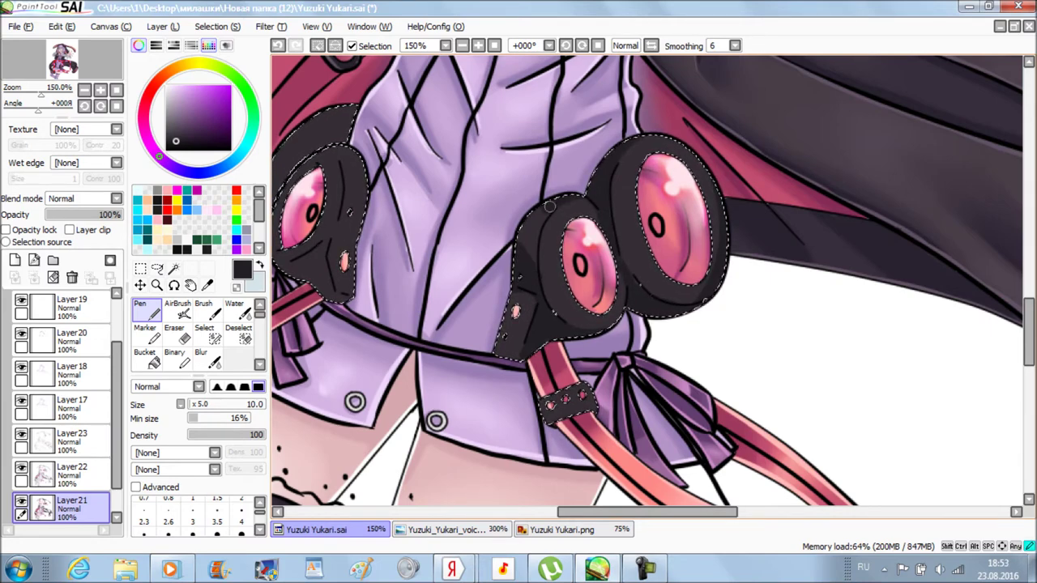
# Paint near-black shadows on the other hip headphone and the strap buckle with the Pen at size 10.
pyautogui.hscroll(-4, 535, 138)
pyautogui.moveTo(534, 130)
pyautogui.mouseDown()
pyautogui.moveTo(442, 241)
pyautogui.moveTo(455, 263)
pyautogui.moveTo(522, 179)
pyautogui.mouseUp()
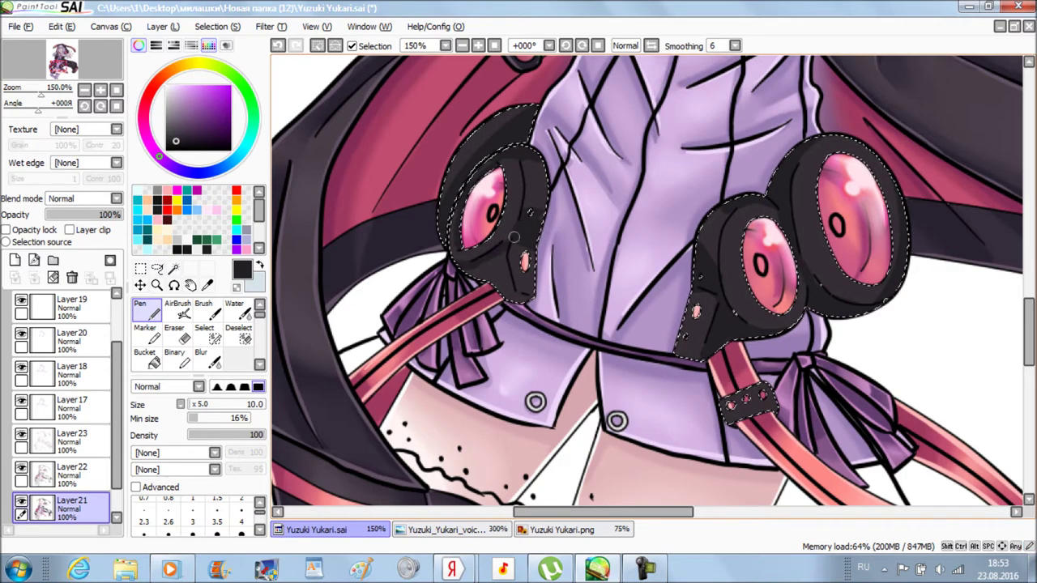
pyautogui.scroll(-2, 494, 280)
pyautogui.scroll(2, 781, 405)
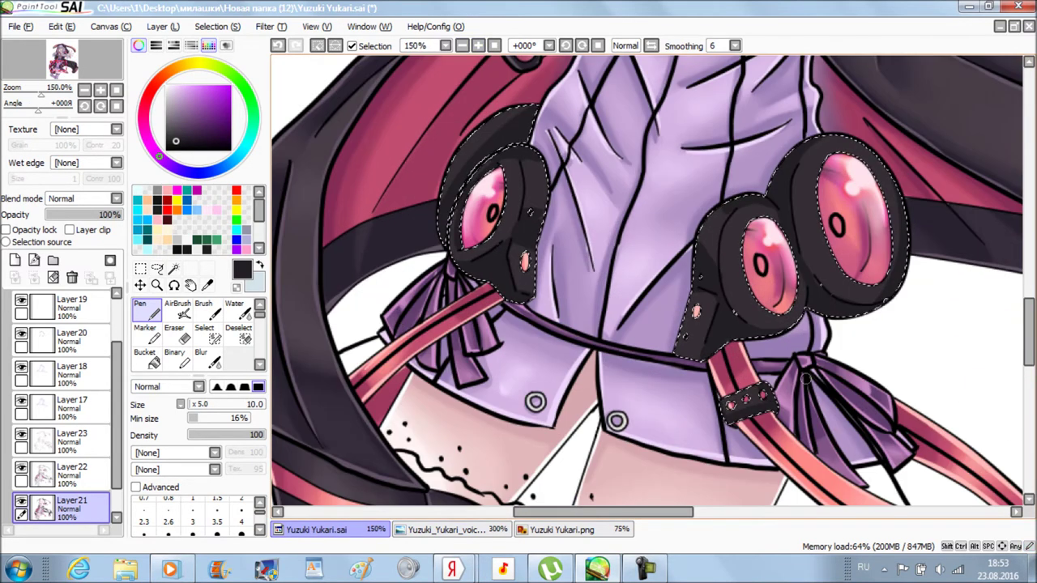
pyautogui.scroll(5, 804, 379)
pyautogui.scroll(-5, 804, 380)
# Blend the near-black shadows on the hip headphones and headset parts with the Water brush at size 15.
pyautogui.press('w')
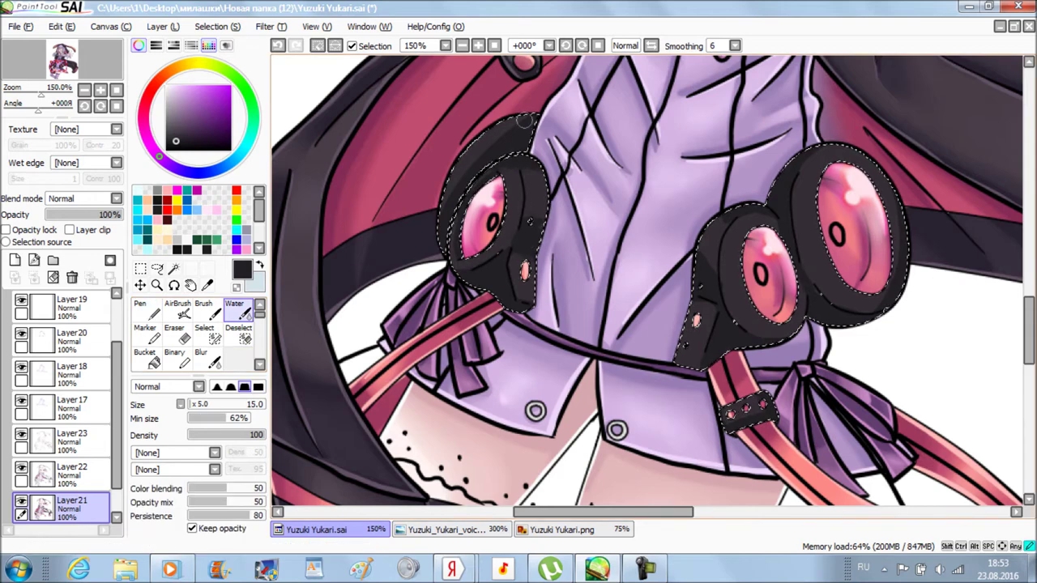
pyautogui.moveTo(814, 300); pyautogui.dragTo(640, 301)
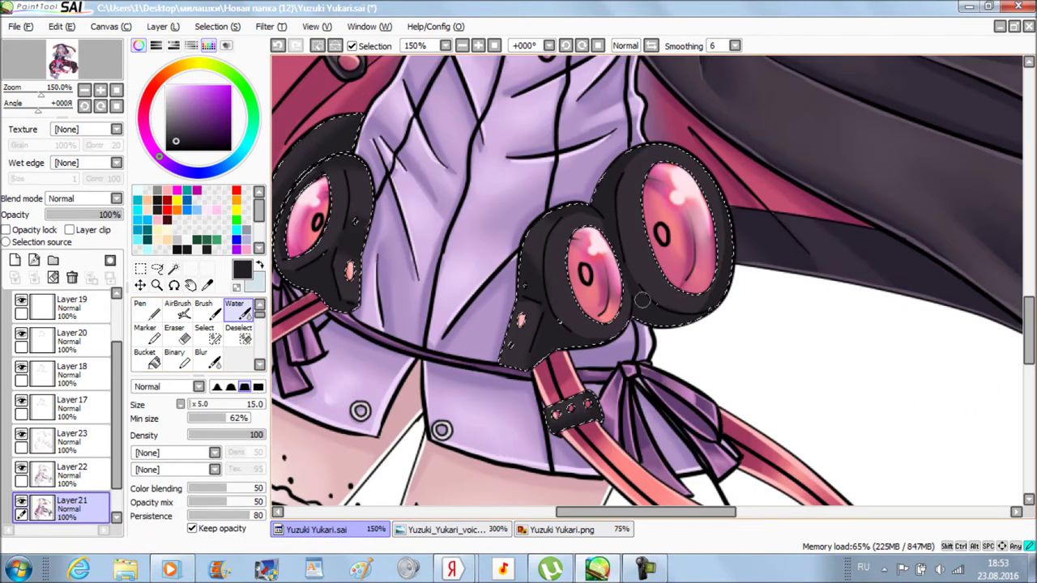
pyautogui.scroll(5, 1016, 210)
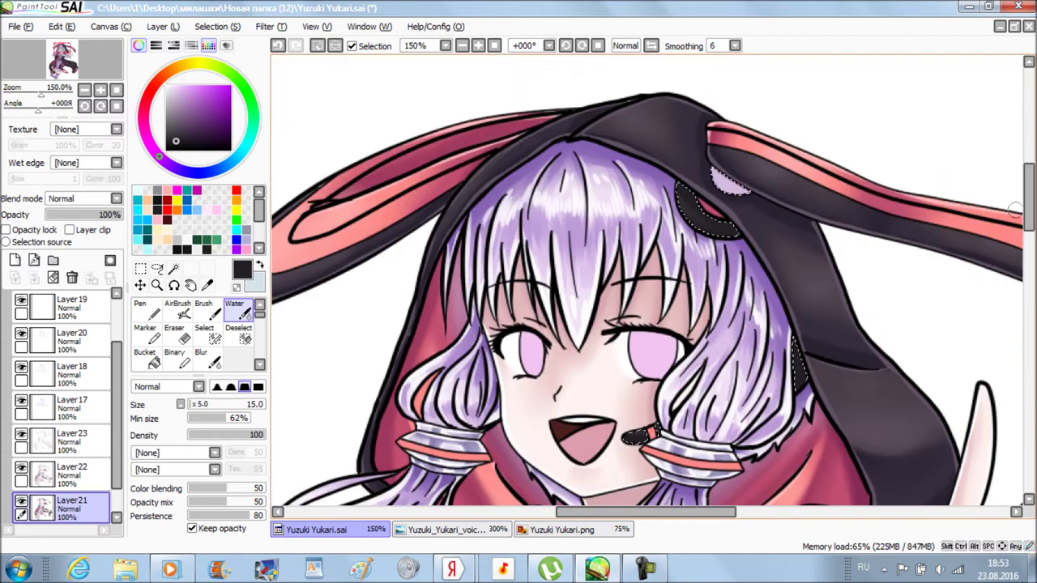
pyautogui.scroll(-5, 1015, 210)
# On Layer22, paint deeper black shadows on the hip headphones with the Pen at size 20 and blend them with the Water brush.
pyautogui.keyDown('ctrl'); pyautogui.keyDown('shift'); pyautogui.click(647, 281); pyautogui.keyUp('shift'); pyautogui.keyUp('ctrl')
pyautogui.press('n')
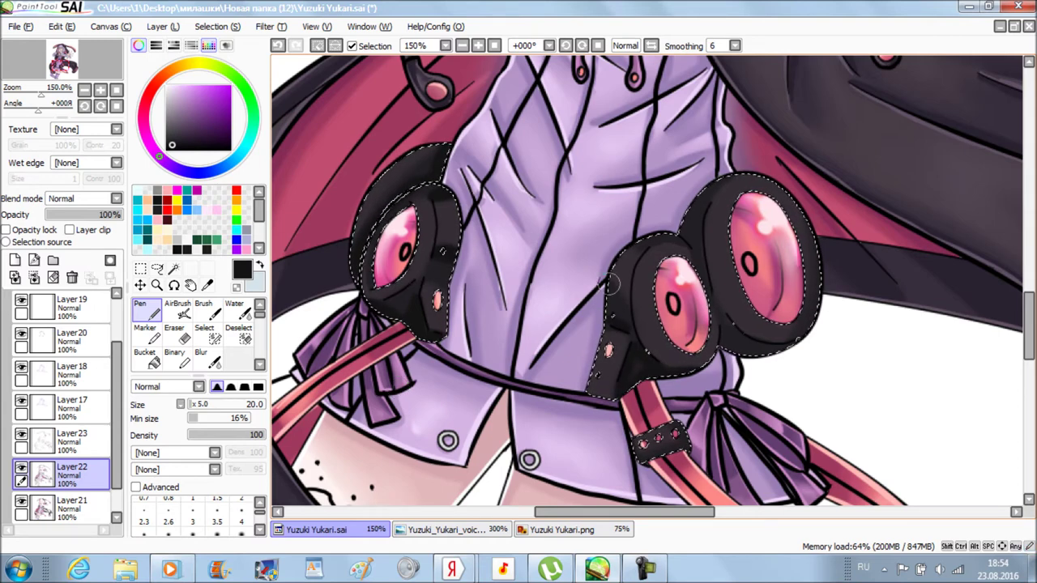
pyautogui.press('v')
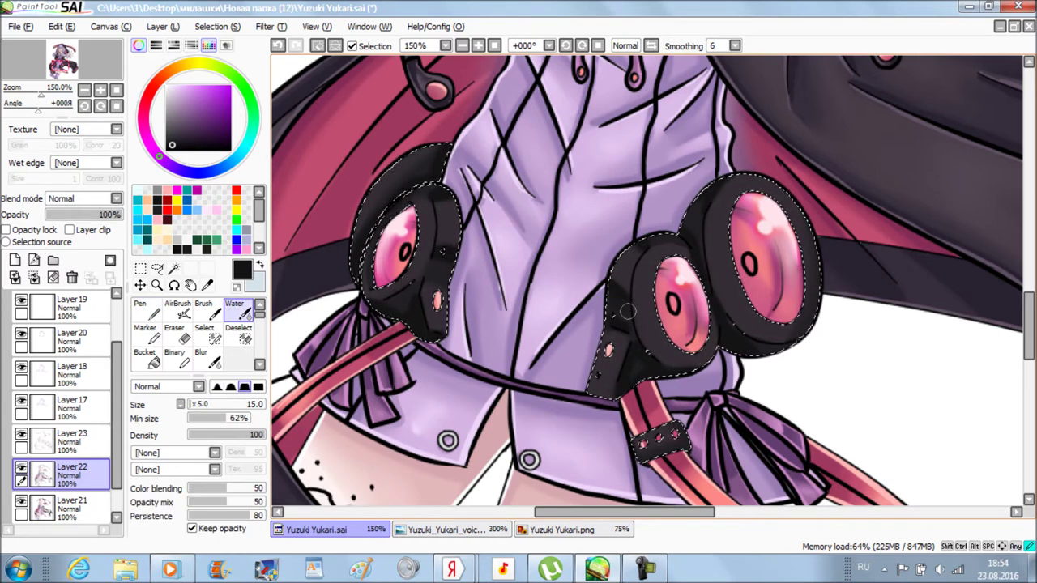
# Add fine black shadows to the hip headphones, strap buckle and headset parts with the Pen at size 5.
pyautogui.press('n')
pyautogui.scroll(-3, 381, 300)
pyautogui.scroll(3, 650, 340)
pyautogui.press('n')
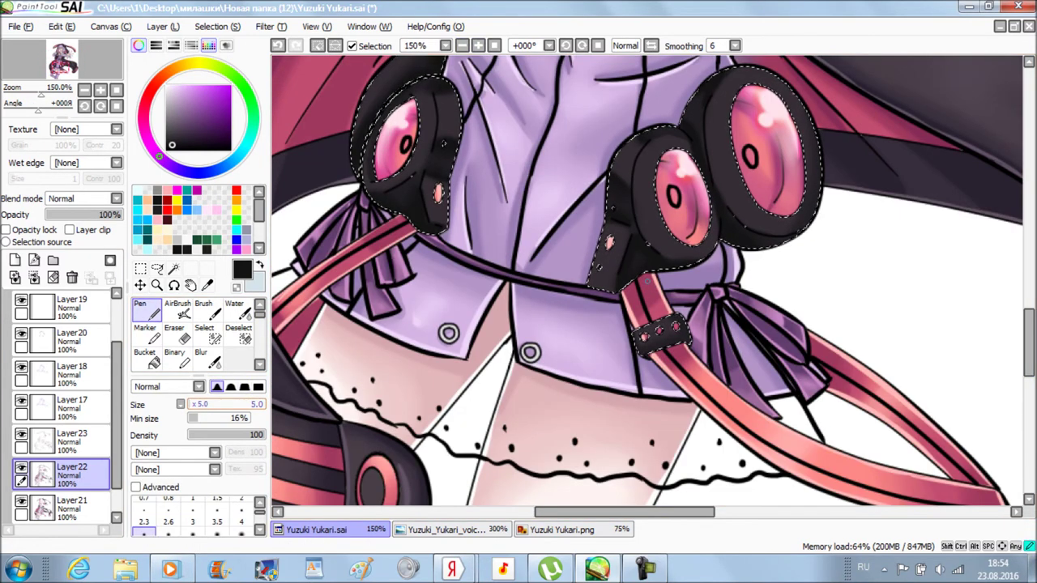
pyautogui.scroll(-3, 648, 280)
pyautogui.scroll(3, 648, 280)
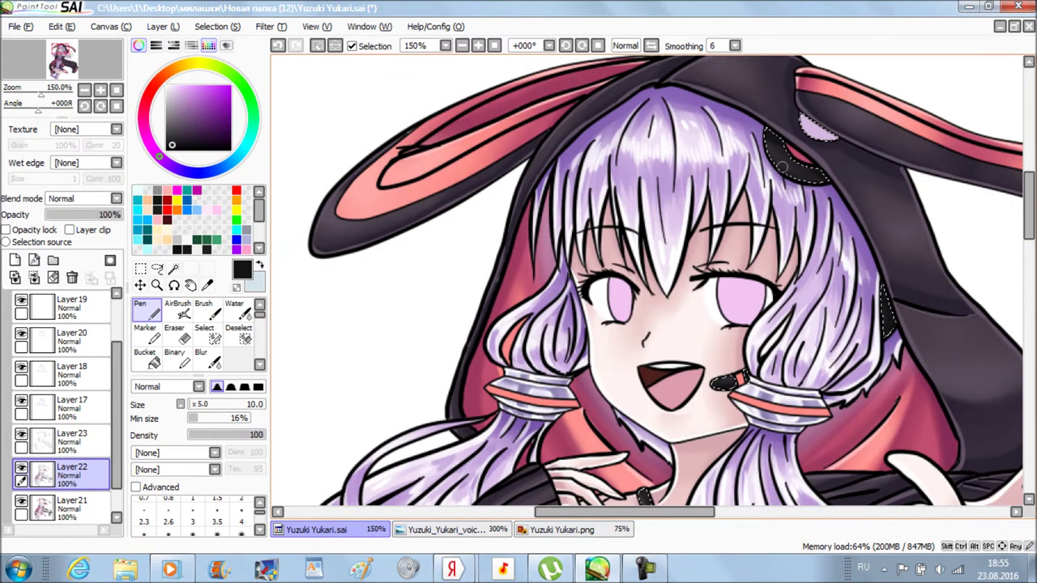
pyautogui.scroll(-3, 648, 280)
# On Layer23, paint greyish-purple highlights on the hip headphones with the Pen at size 10 and blend them with the Water brush at size 15.
pyautogui.press('Up')
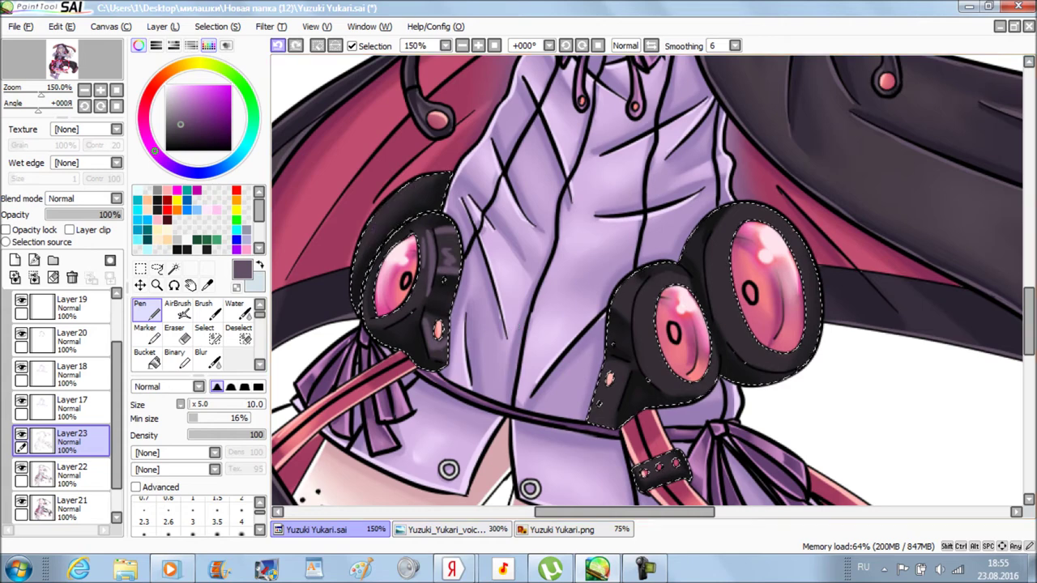
pyautogui.moveTo(443, 279); pyautogui.dragTo(354, 281)
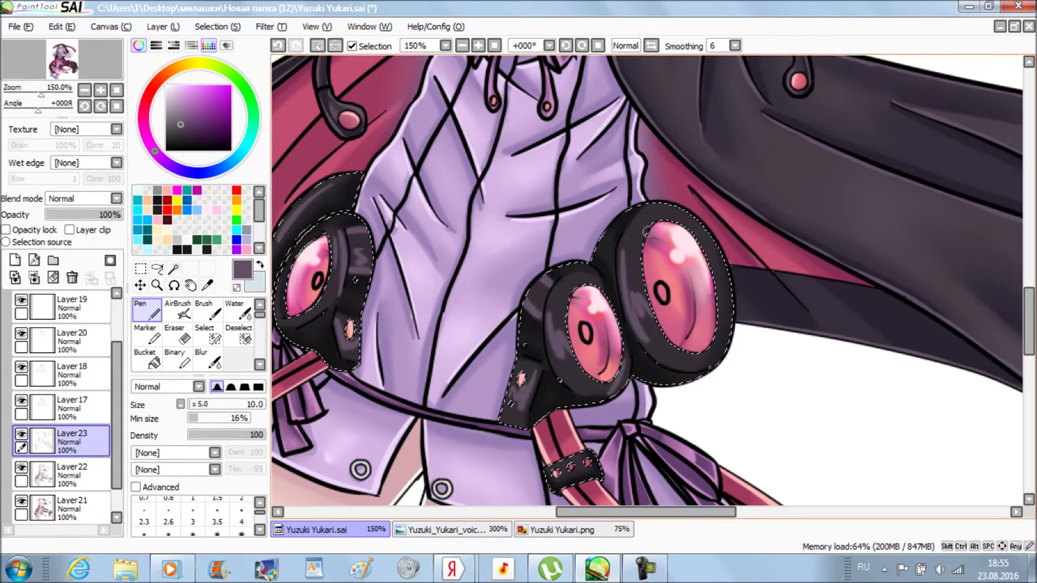
pyautogui.press('w')
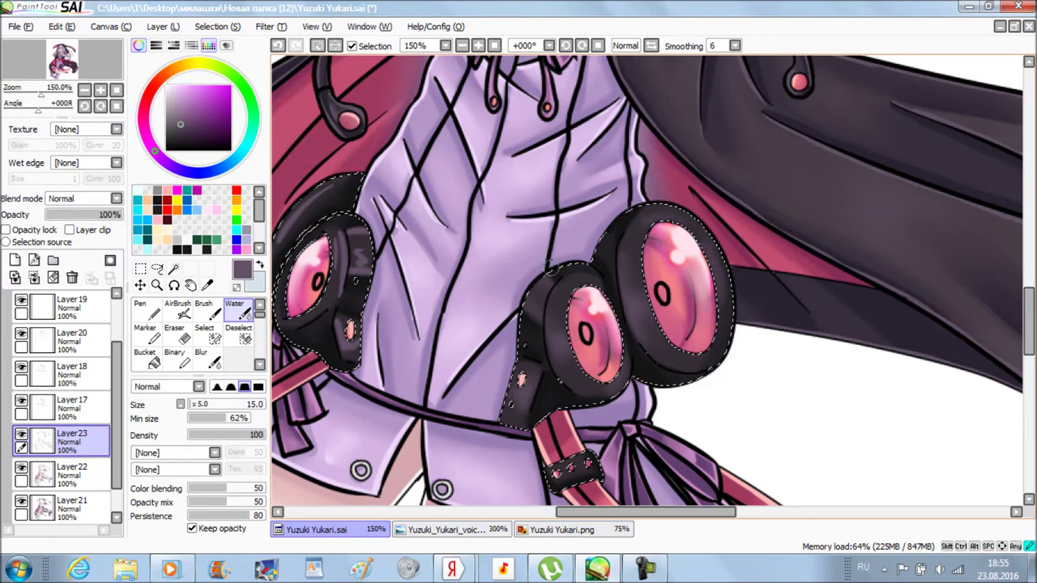
pyautogui.moveTo(358, 253); pyautogui.dragTo(486, 256)
pyautogui.scroll(-1, 426, 202)
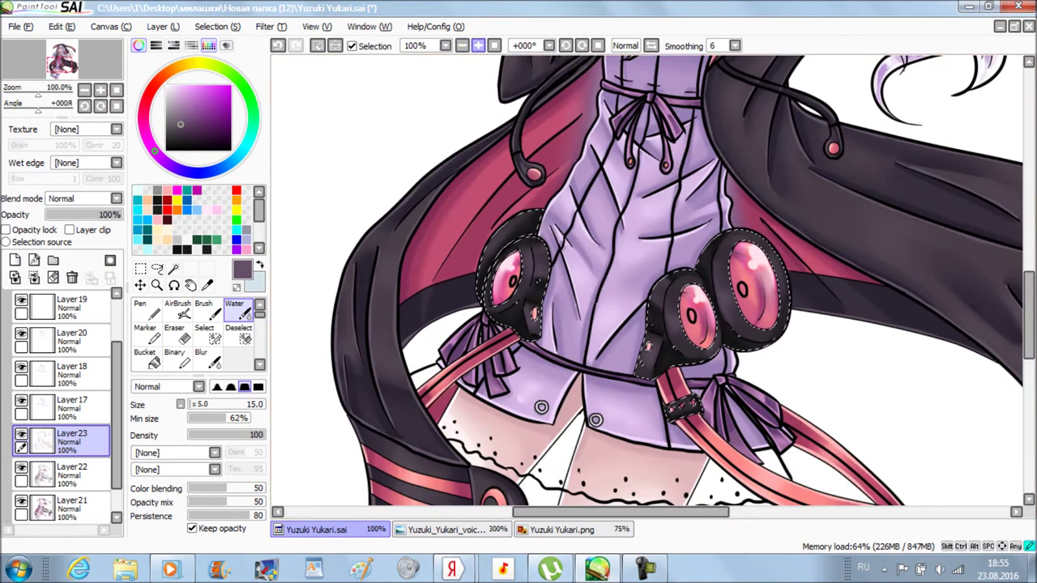
pyautogui.moveTo(427, 203); pyautogui.dragTo(437, 453)
# Add greyish-purple highlights to the headset parts, microphone and choker, plus thin ones on the hip headphones with the Pen at size 5.
pyautogui.press('n')
pyautogui.scroll(3, 648, 283)
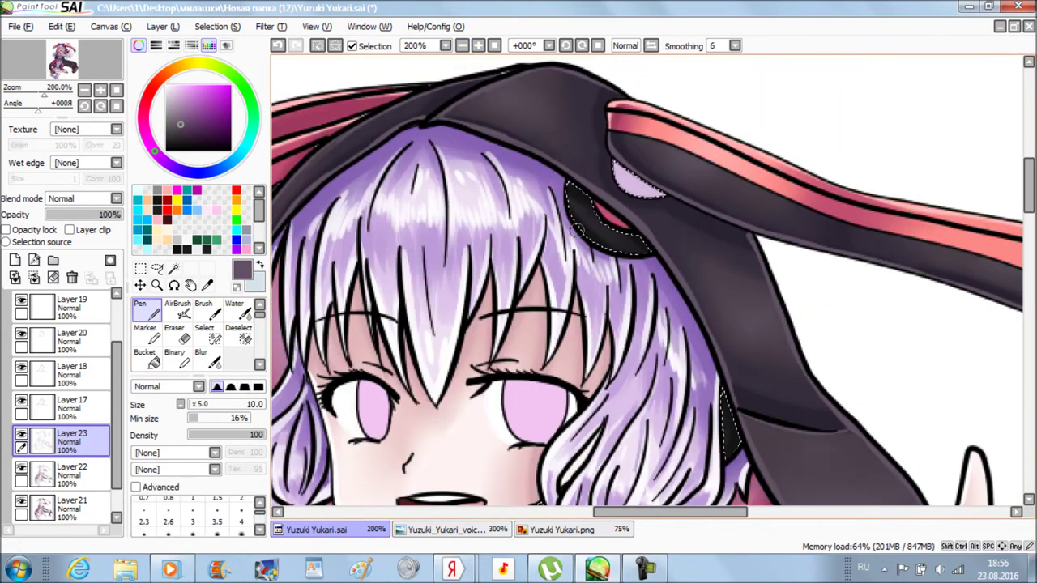
pyautogui.click(235, 311)
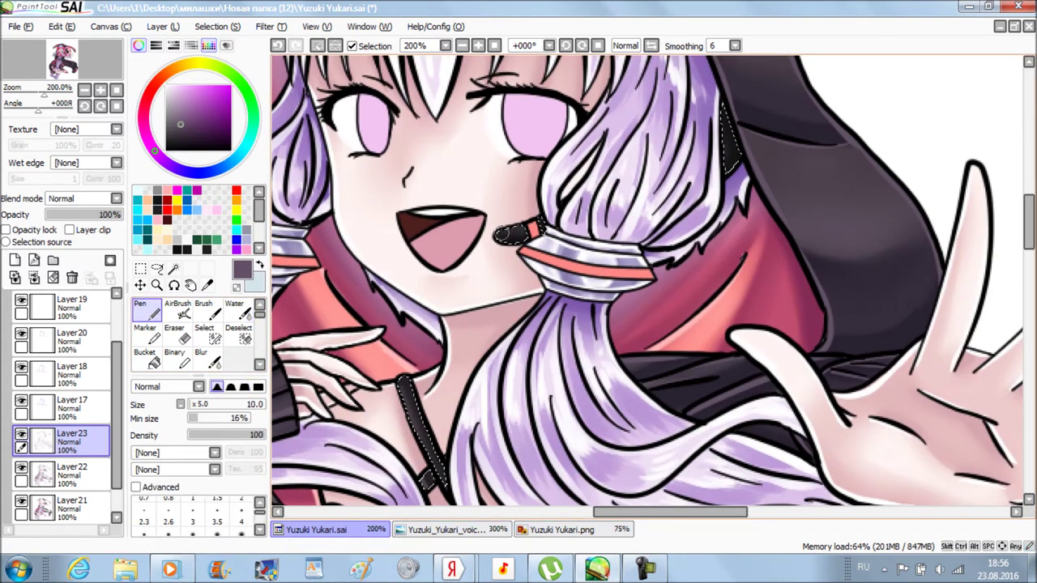
pyautogui.scroll(-5, 648, 279)
pyautogui.press('n')
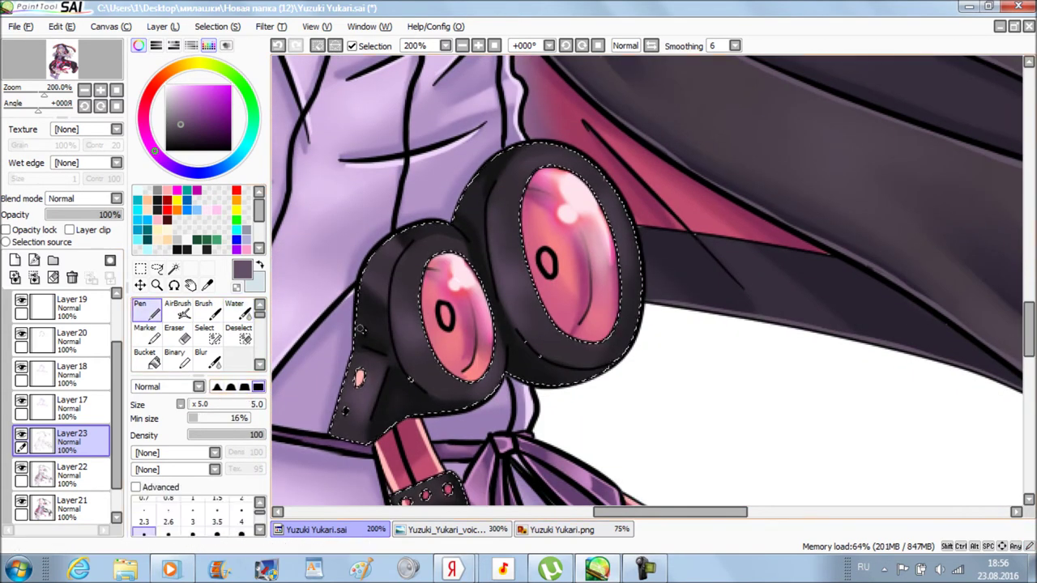
pyautogui.moveTo(411, 241)
pyautogui.mouseDown()
pyautogui.moveTo(394, 301)
pyautogui.moveTo(411, 370)
pyautogui.mouseUp()
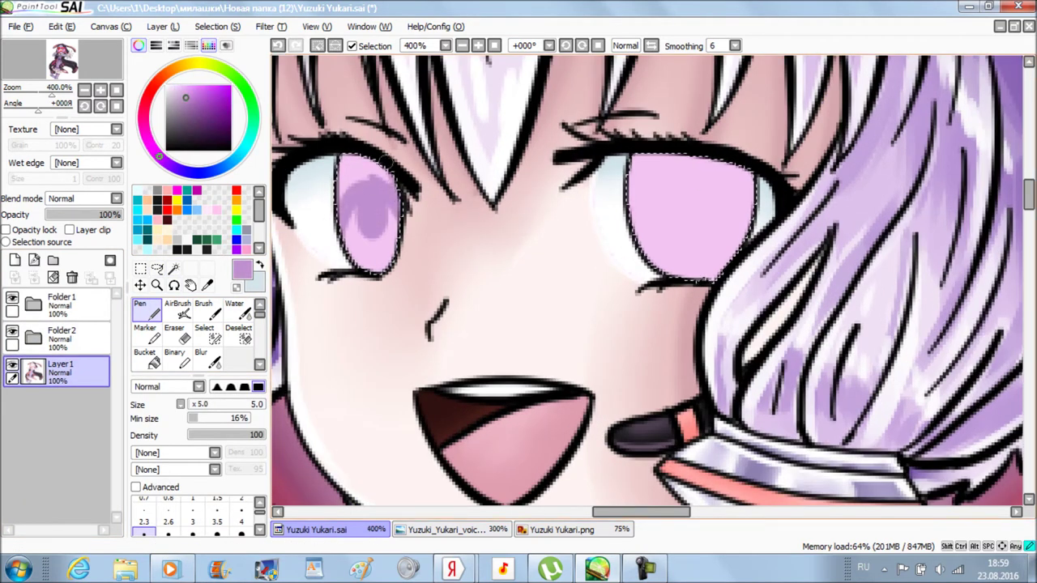
# On Layer1, paint medium purple iris shading, black pupils and pale pink lower highlights in both eyes with the Pen at size 5.
pyautogui.moveTo(690, 188)
pyautogui.mouseDown()
pyautogui.moveTo(636, 166)
pyautogui.moveTo(717, 181)
pyautogui.mouseUp()
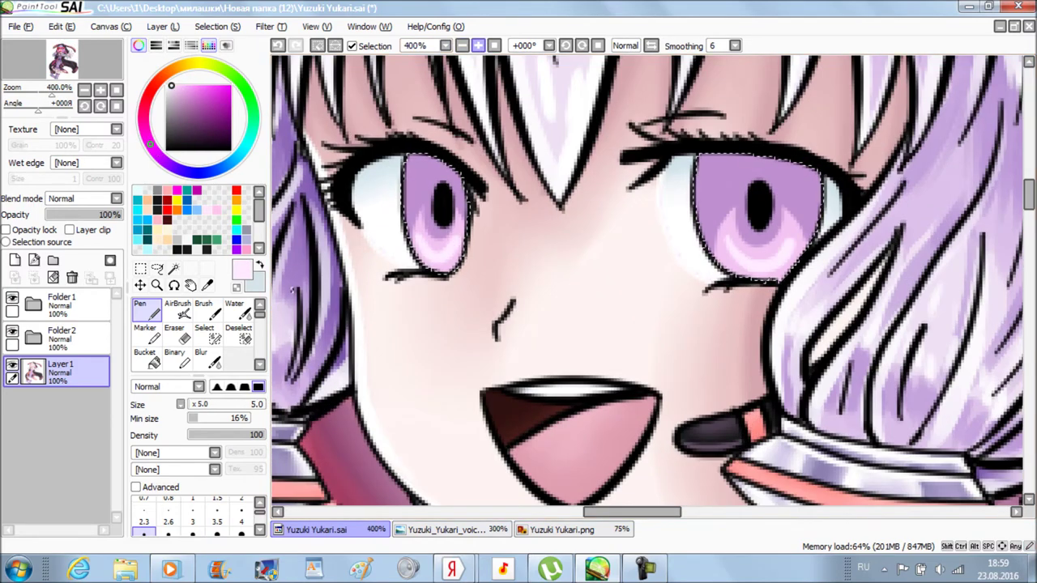
pyautogui.click(478, 45)
# On a new layer, shade the upper part of both irises dark purple with the Pen at size 10 and blend with the Water brush at size 15.
pyautogui.hotkey('ctrl', 'shift', 'n')
pyautogui.keyDown('alt'); pyautogui.click(842, 211); pyautogui.keyUp('alt')
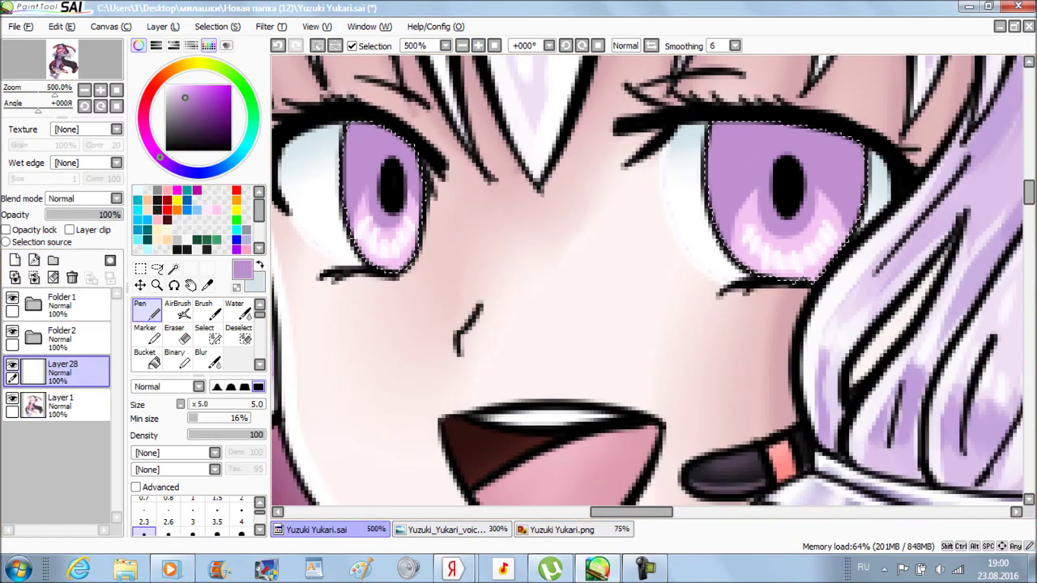
pyautogui.press(']')
pyautogui.press(']')
pyautogui.press(']')
pyautogui.press(']')
pyautogui.press(']')
pyautogui.moveTo(850, 154); pyautogui.dragTo(788, 185)
pyautogui.scroll(-1, 387, 150)
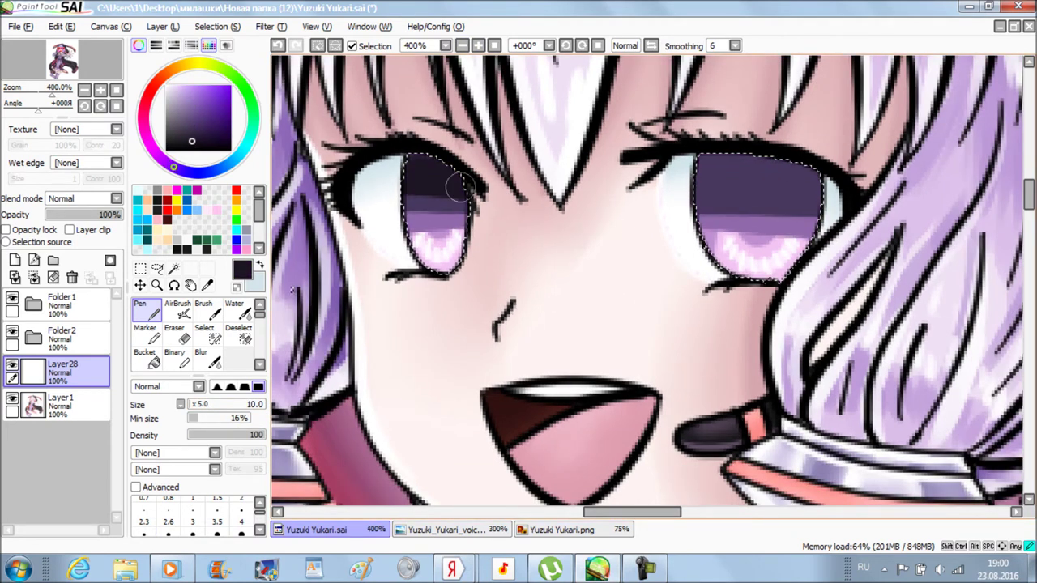
pyautogui.scroll(-1, 848, 192)
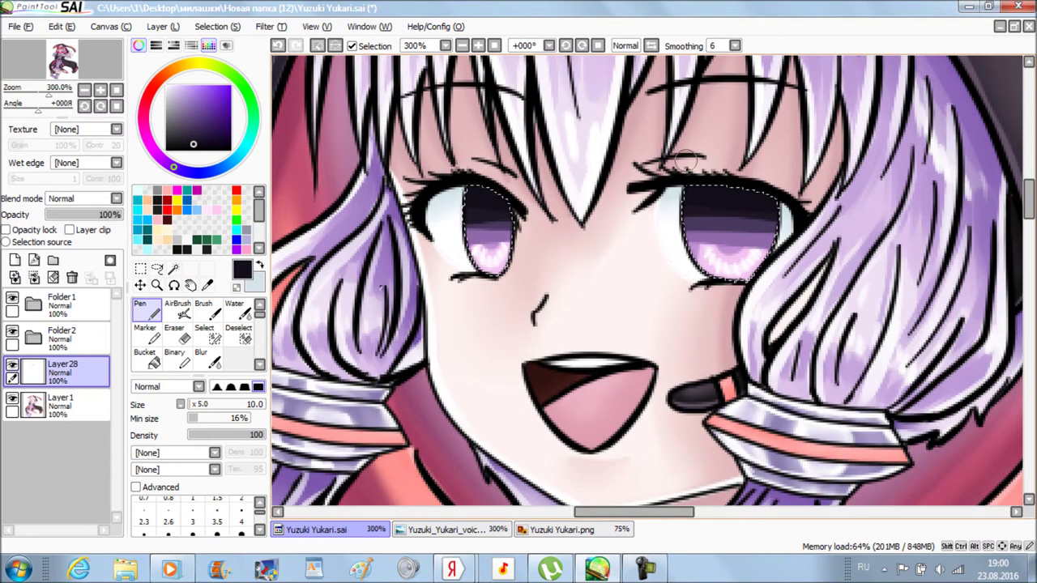
pyautogui.press('c')
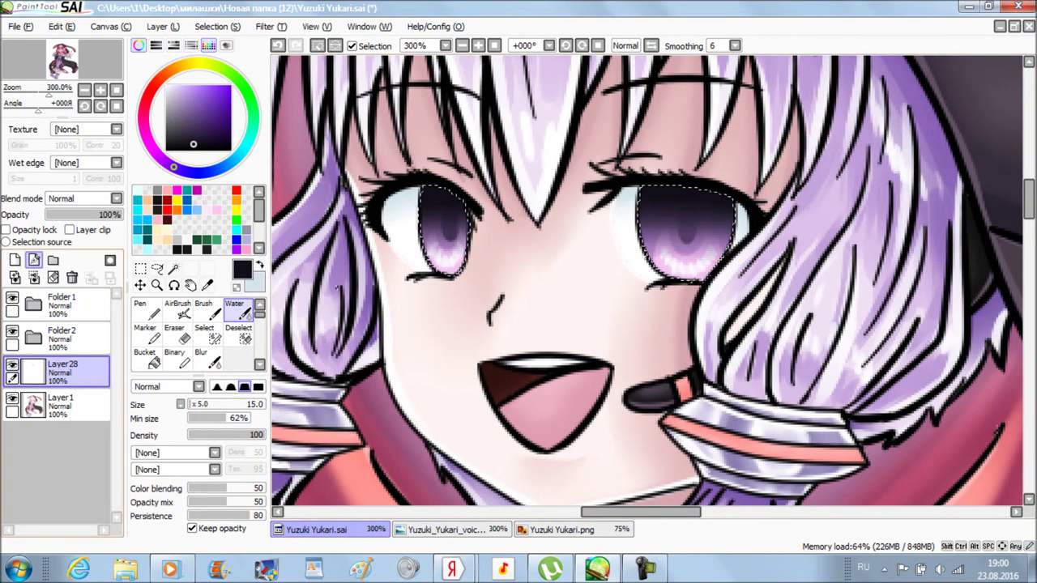
# On another new layer, paint the lower part of both irises white with the Pen at size 50 and set the layer to Overlay.
pyautogui.hotkey('ctrl', 'shift', 'n')
pyautogui.press('n')
pyautogui.scroll(1, 496, 61)
pyautogui.press(']')
pyautogui.press(']')
pyautogui.press(']')
pyautogui.press(']')
pyautogui.press(']')
pyautogui.press(']')
pyautogui.press(']')
pyautogui.press(']')
pyautogui.press(']')
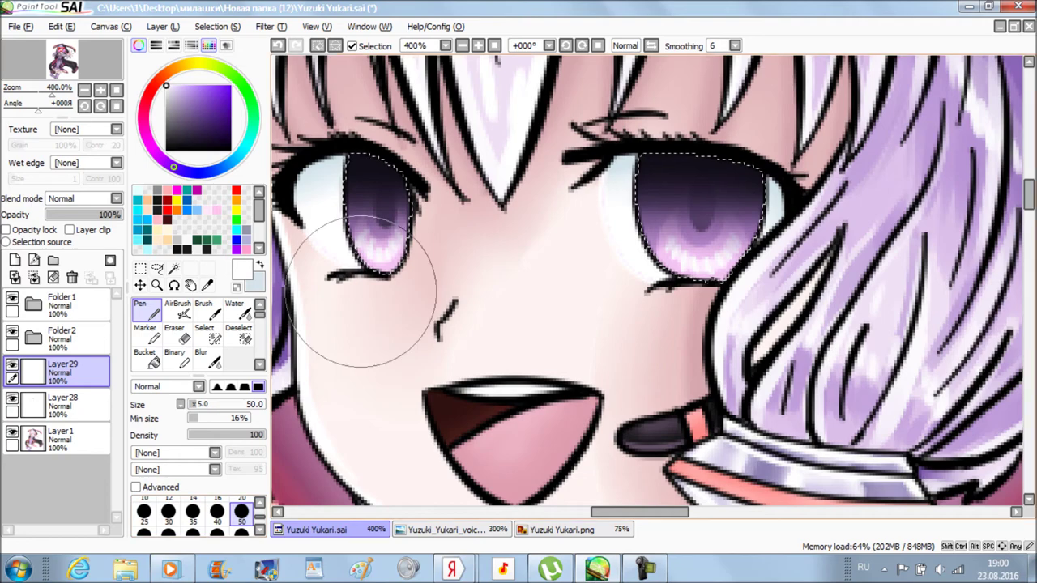
pyautogui.moveTo(370, 266); pyautogui.dragTo(370, 319)
pyautogui.scroll(-1, 698, 130)
pyautogui.scroll(-1, 699, 130)
pyautogui.click(85, 198)
pyautogui.click(81, 237)
# On a new layer above Layer28, paint black U-shaped pupils in both irises with the Pen at size 5 and set the layer to 34% opacity.
pyautogui.scroll(-2, 729, 324)
pyautogui.scroll(3, 728, 324)
pyautogui.scroll(-3, 729, 324)
pyautogui.scroll(1, 729, 323)
pyautogui.scroll(2, 648, 283)
pyautogui.scroll(-4, 647, 283)
pyautogui.click(61, 437)
pyautogui.scroll(2, 648, 283)
pyautogui.scroll(3, 437, 114)
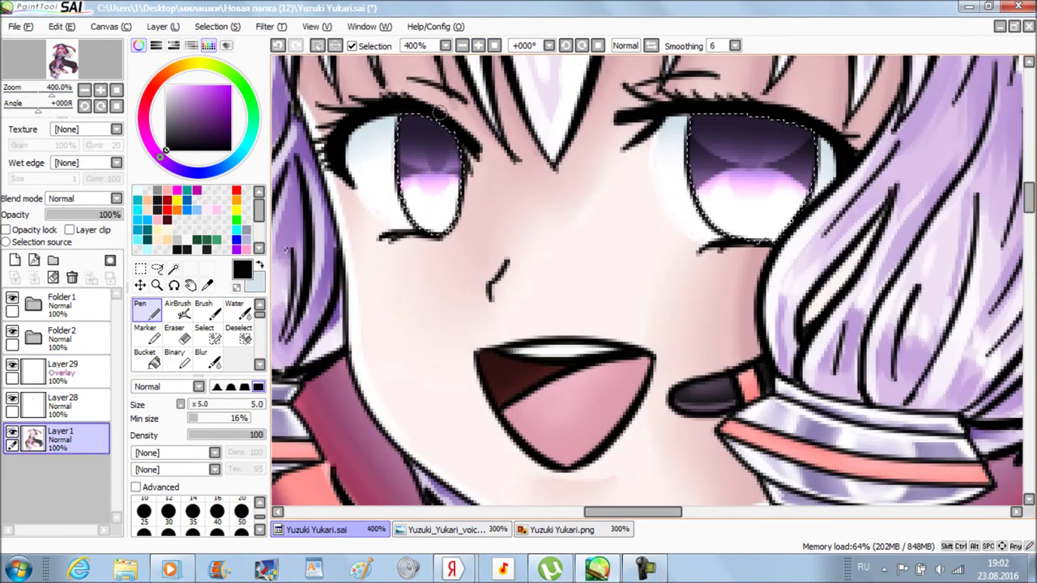
pyautogui.click(60, 397)
pyautogui.click(15, 260)
pyautogui.scroll(2, 427, 231)
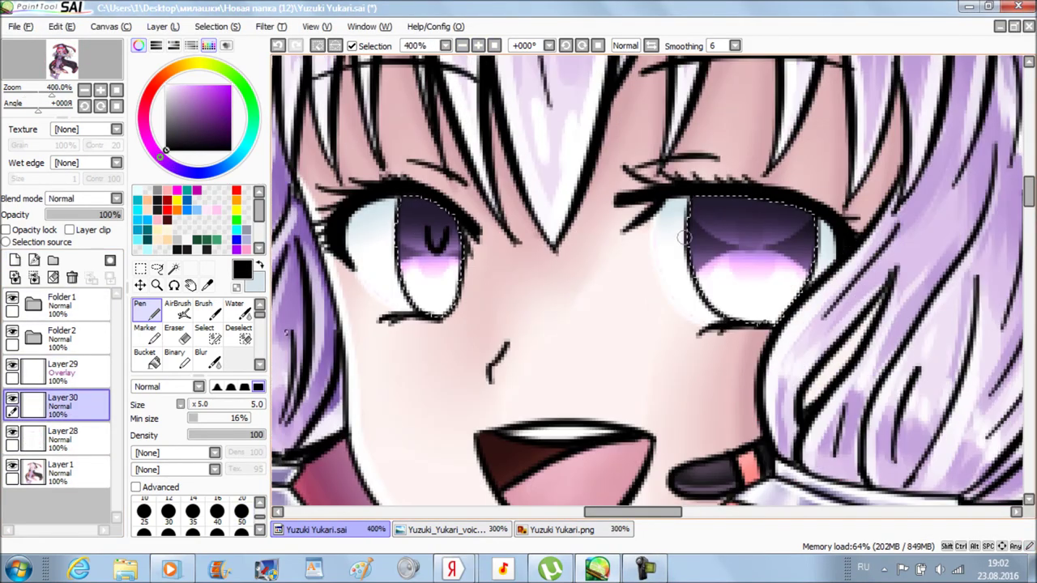
pyautogui.scroll(-2, 285, 332)
pyautogui.scroll(1, 285, 333)
# Clear the selection and touch up the white lower irises on the Overlay layer with the Eraser at size 70 and the Pen at size 5.
pyautogui.click(61, 368)
pyautogui.click(157, 284)
pyautogui.moveTo(349, 208); pyautogui.dragTo(694, 319)
pyautogui.hotkey('ctrl', 'd')
pyautogui.press('n')
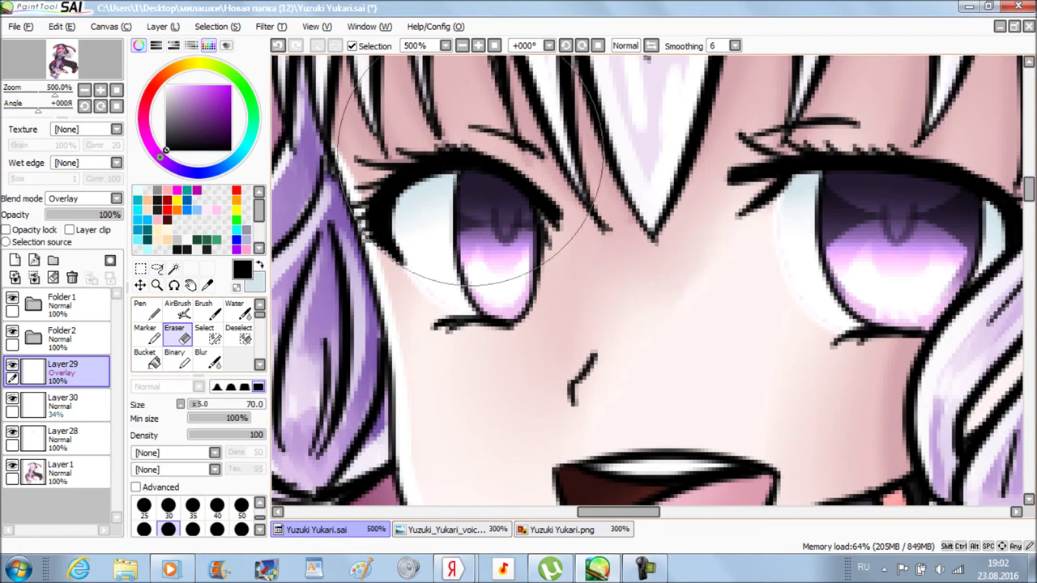
pyautogui.scroll(-1, 648, 280)
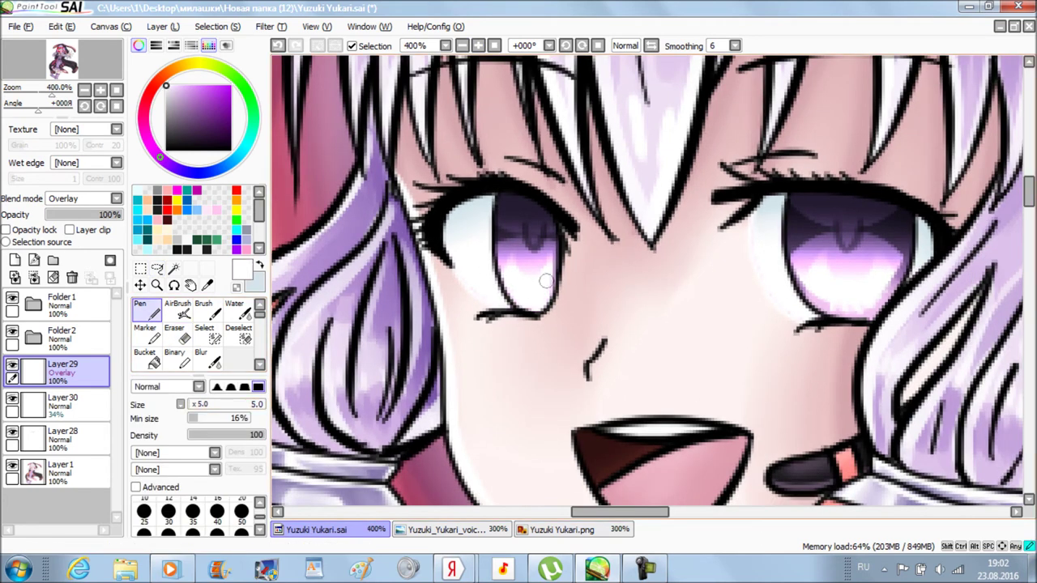
# Reselect the irises, paint blended pink corner highlights on a new layer and white specks on one below it set to Addition, 23% opacity.
pyautogui.press('w')
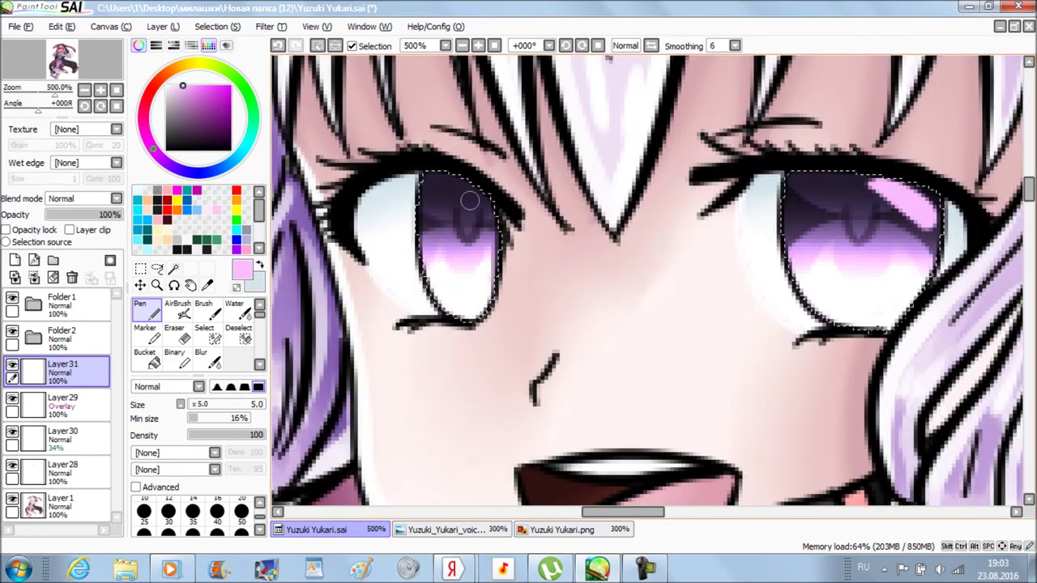
pyautogui.press('c')
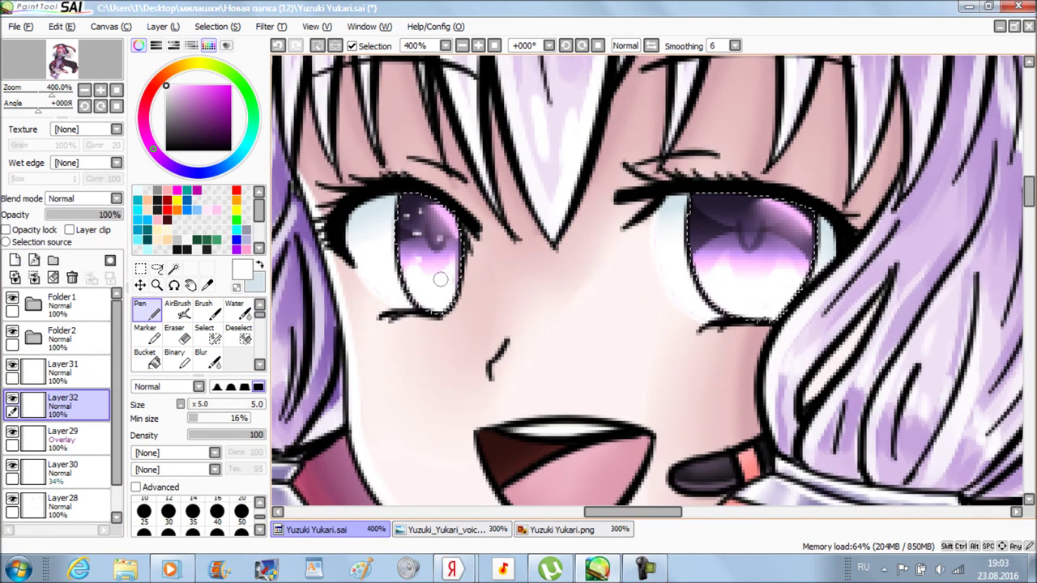
pyautogui.click(81, 198)
pyautogui.click(81, 267)
# On a new layer, paint white dots and sparkles in both irises with the Pen at size 5 and set it to Addition, 59% opacity.
pyautogui.click(14, 259)
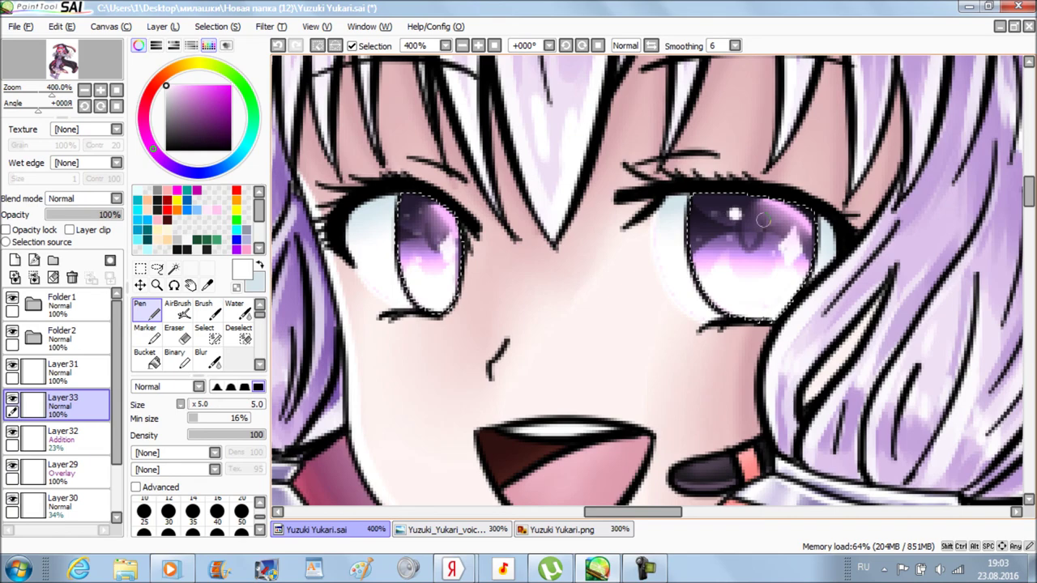
pyautogui.click(462, 45)
pyautogui.click(81, 198)
pyautogui.click(81, 268)
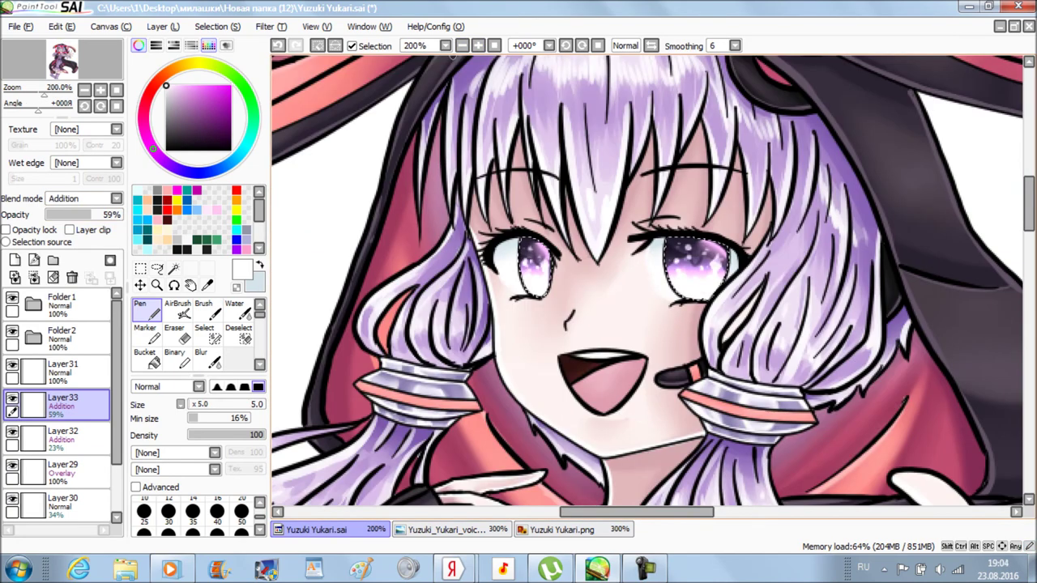
# Add a new layer above Folder1 and clear the iris selection.
pyautogui.scroll(1, 508, 233)
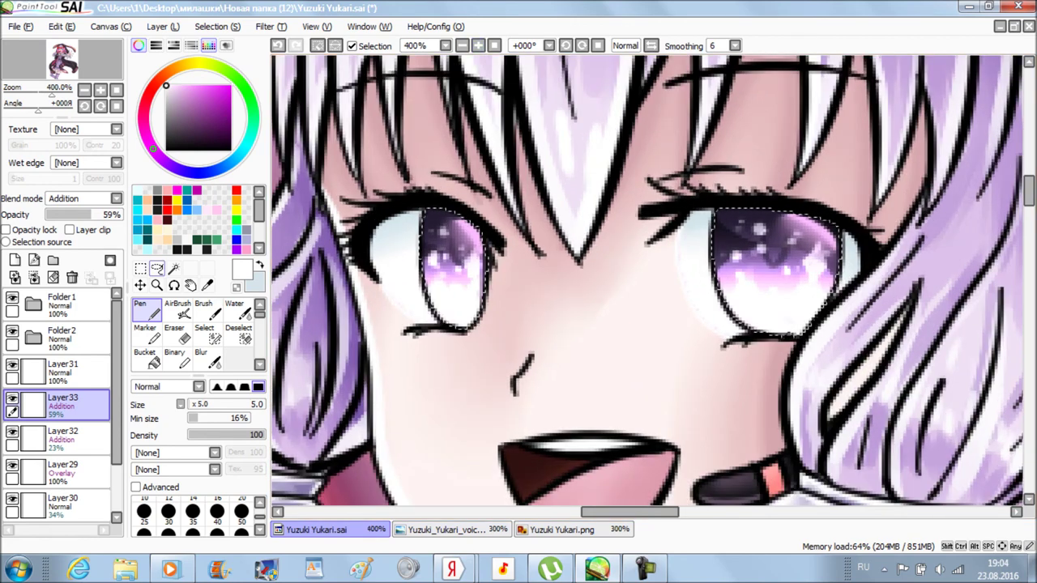
pyautogui.click(15, 260)
pyautogui.hotkey('ctrl', 'd')
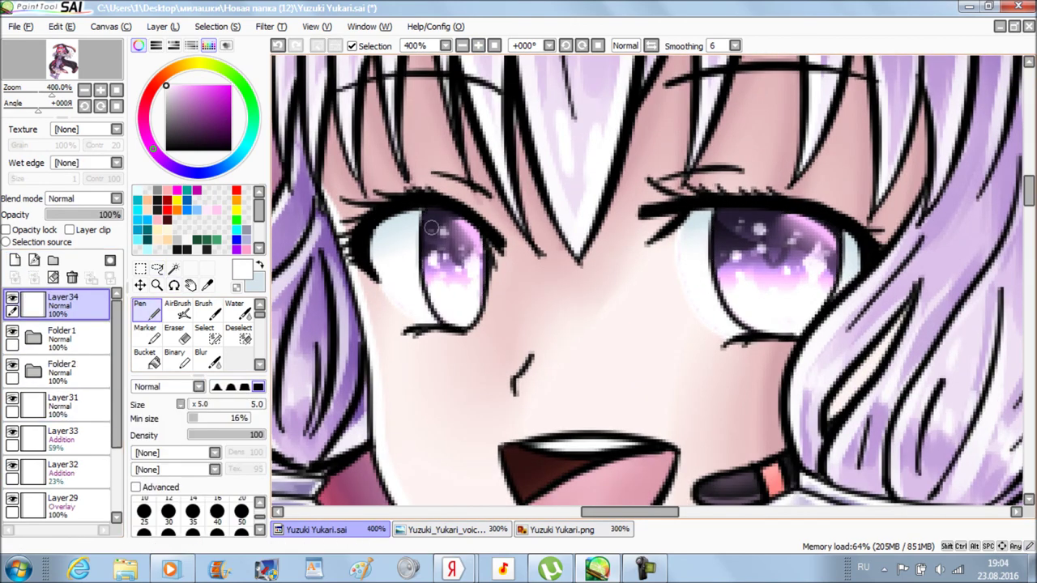